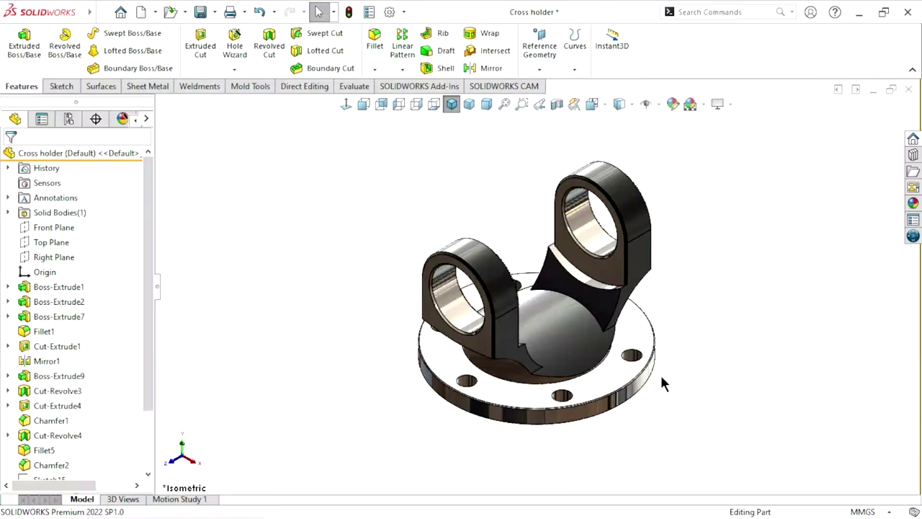
scroll(660, 373, "down", 5)
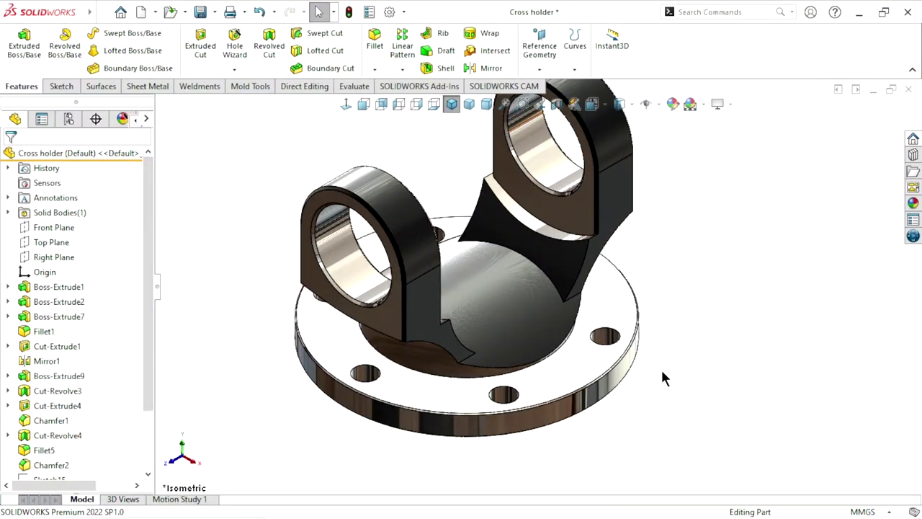
scroll(679, 358, "up", 3)
mouse_move(604, 303)
middle_mouse_down()
mouse_move(651, 325)
mouse_move(563, 350)
mouse_move(577, 324)
mouse_move(550, 292)
mouse_move(543, 375)
mouse_move(448, 331)
middle_mouse_up()
scroll(587, 294, "down", 3)
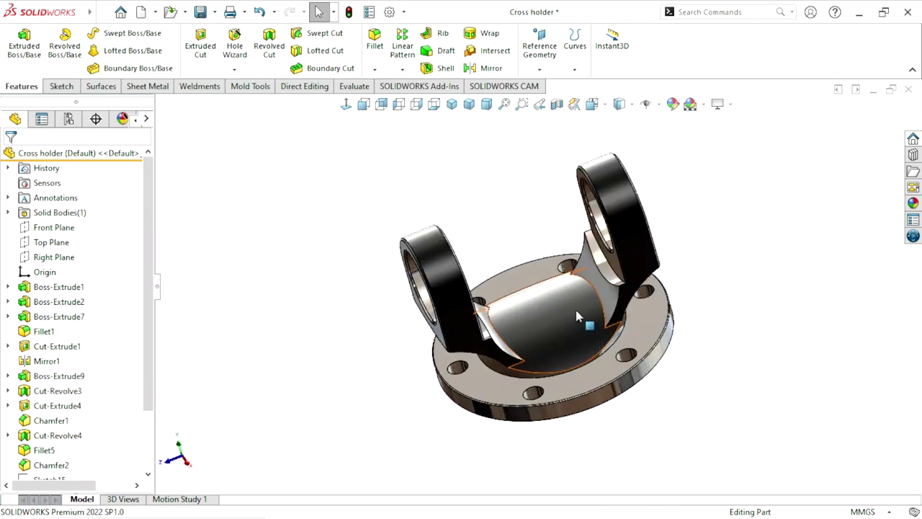
mouse_move(598, 328)
middle_mouse_down()
mouse_move(653, 397)
mouse_move(737, 443)
mouse_move(581, 353)
mouse_move(638, 317)
mouse_move(513, 350)
mouse_move(550, 309)
mouse_move(708, 309)
mouse_move(683, 324)
mouse_move(716, 370)
mouse_move(683, 322)
middle_mouse_up()
scroll(683, 321, "down", 3)
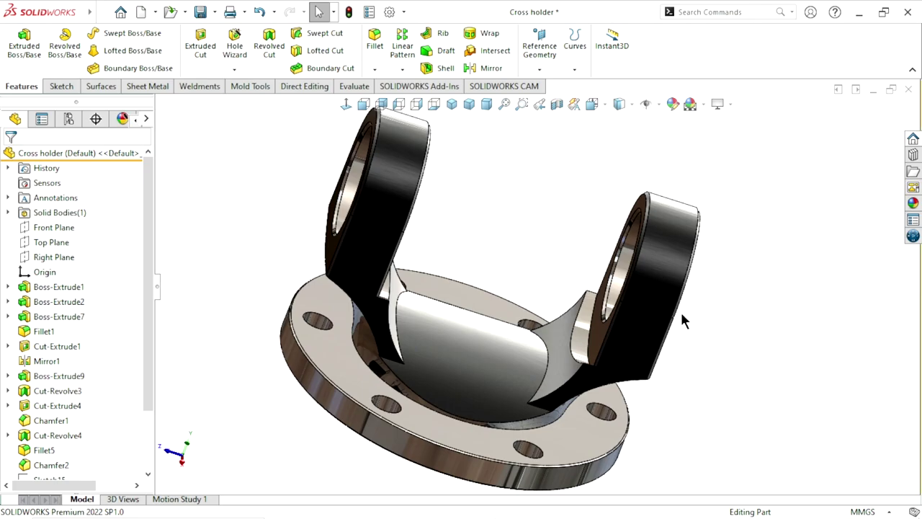
scroll(682, 320, "down", 3)
scroll(682, 320, "up", 3)
scroll(620, 310, "up", 2)
scroll(566, 299, "up", 1)
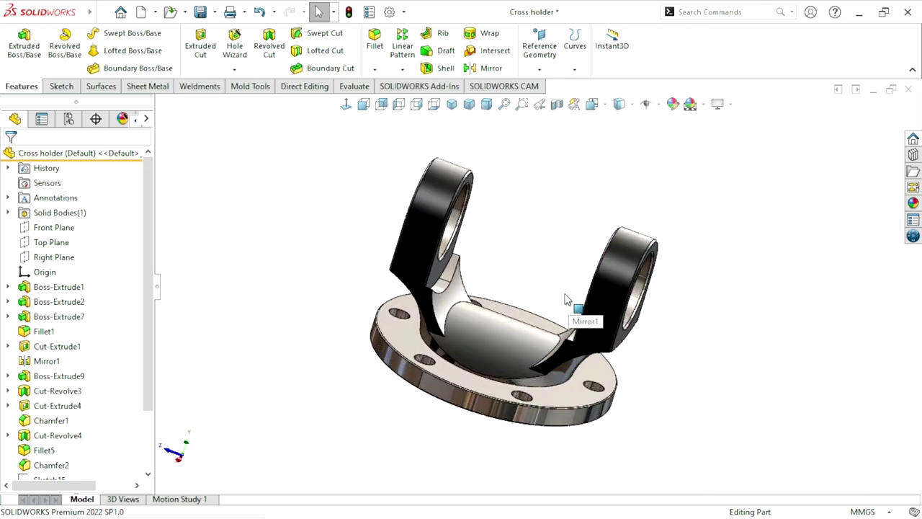
mouse_move(566, 299)
middle_mouse_down()
mouse_move(641, 342)
mouse_move(557, 315)
middle_mouse_up()
scroll(641, 341, "up", 3)
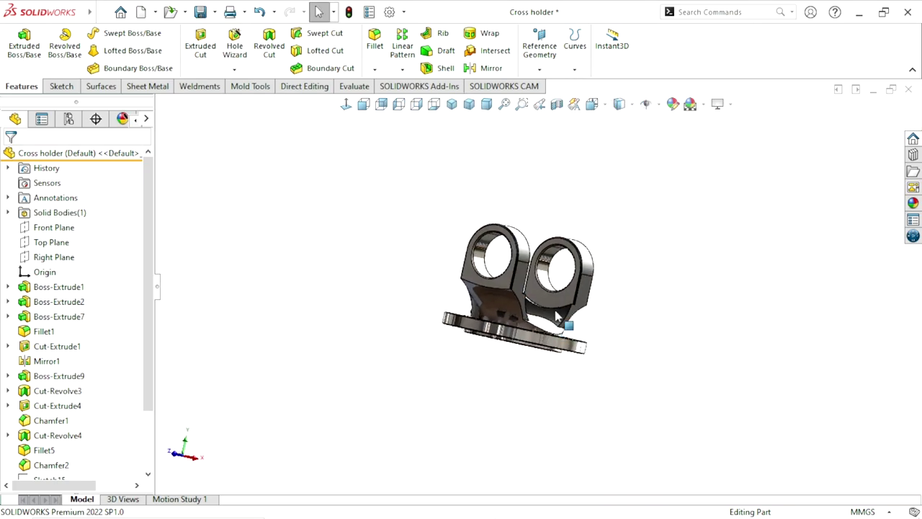
scroll(673, 298, "down", 3)
mouse_move(673, 298)
middle_mouse_down()
mouse_move(612, 317)
mouse_move(531, 323)
middle_mouse_up()
scroll(531, 323, "up", 3)
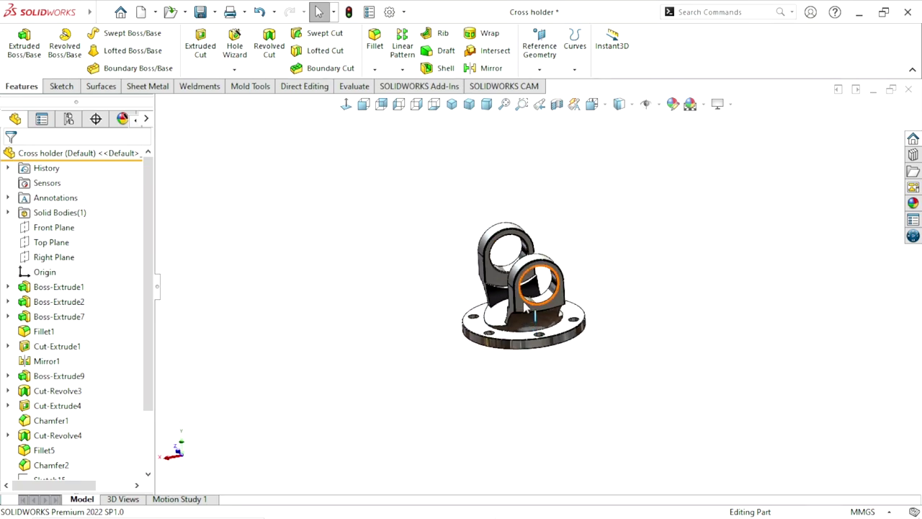
scroll(525, 307, "down", 3)
mouse_move(628, 284)
middle_mouse_down()
mouse_move(714, 300)
mouse_move(213, 121)
middle_mouse_up()
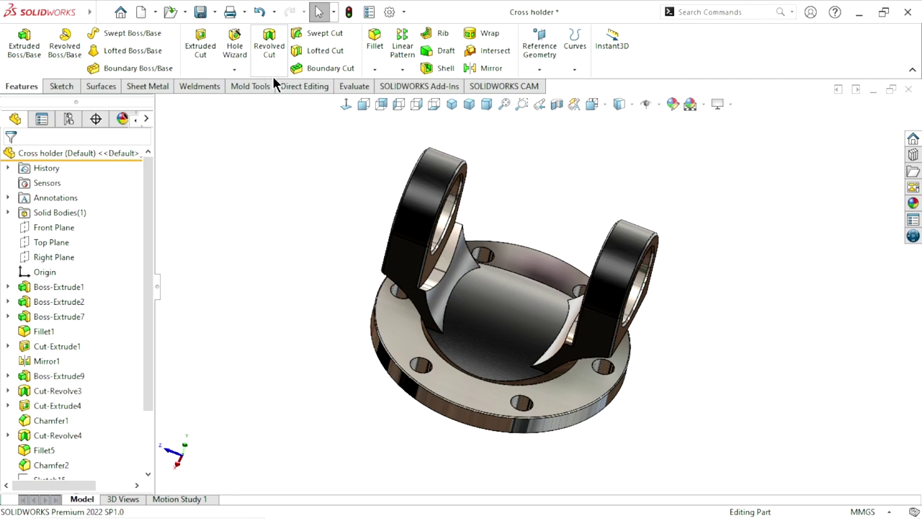
mouse_move(475, 259)
middle_mouse_down()
mouse_move(422, 305)
mouse_move(470, 288)
mouse_move(493, 202)
mouse_move(694, 309)
mouse_move(570, 202)
mouse_move(559, 285)
mouse_move(486, 309)
mouse_move(651, 284)
mouse_move(574, 319)
mouse_move(523, 292)
mouse_move(653, 294)
mouse_move(472, 252)
mouse_move(511, 240)
mouse_move(587, 322)
mouse_move(562, 314)
mouse_move(542, 325)
mouse_move(582, 329)
mouse_move(558, 354)
mouse_move(524, 249)
mouse_move(584, 257)
mouse_move(556, 309)
mouse_move(561, 331)
middle_mouse_up()
scroll(546, 299, "down", 2)
scroll(560, 331, "up", 3)
scroll(551, 309, "down", 3)
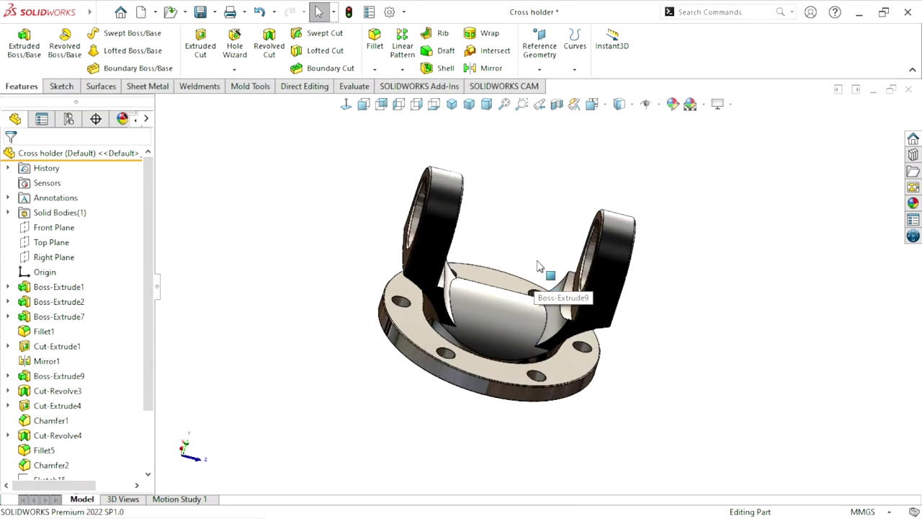
middle_click_drag(545, 295, 542, 313)
scroll(542, 314, "up", 3)
scroll(542, 314, "up", 2)
scroll(542, 314, "down", 5)
mouse_move(617, 309)
middle_mouse_down()
mouse_move(670, 276)
mouse_move(719, 204)
middle_mouse_up()
Start a new part and draw a circle centred on the origin on the Top Plane
left_click(873, 90)
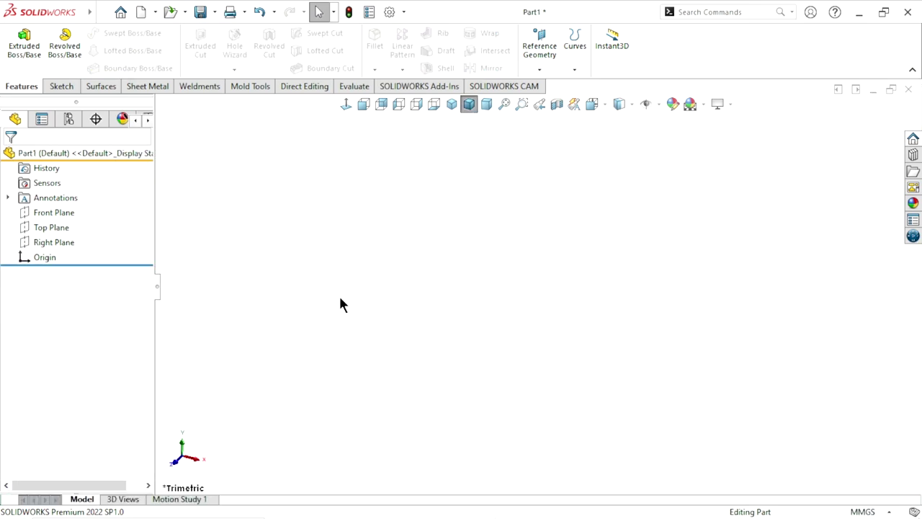
left_click(53, 229)
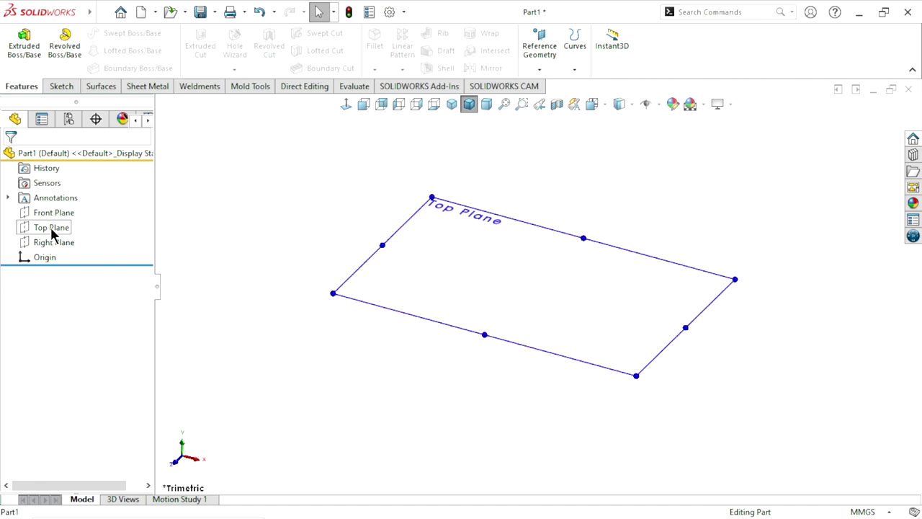
left_click(59, 88)
left_click(19, 41)
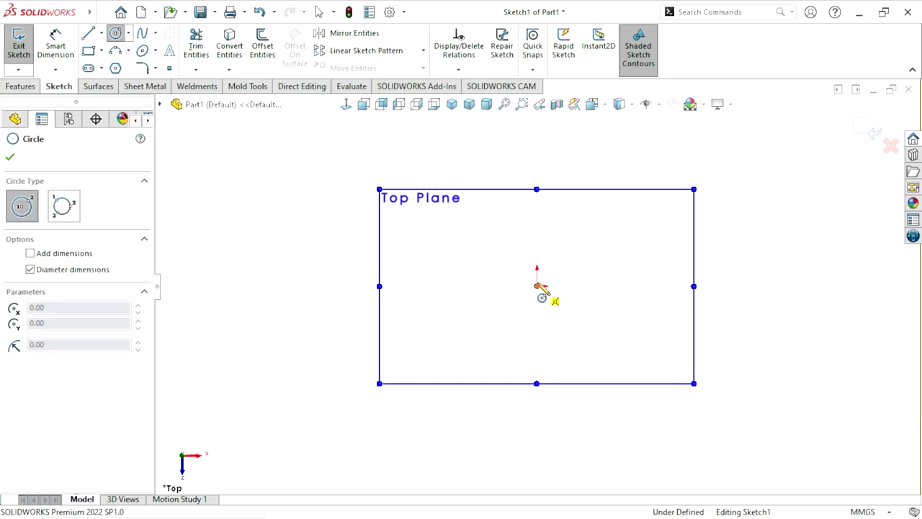
left_click(537, 286)
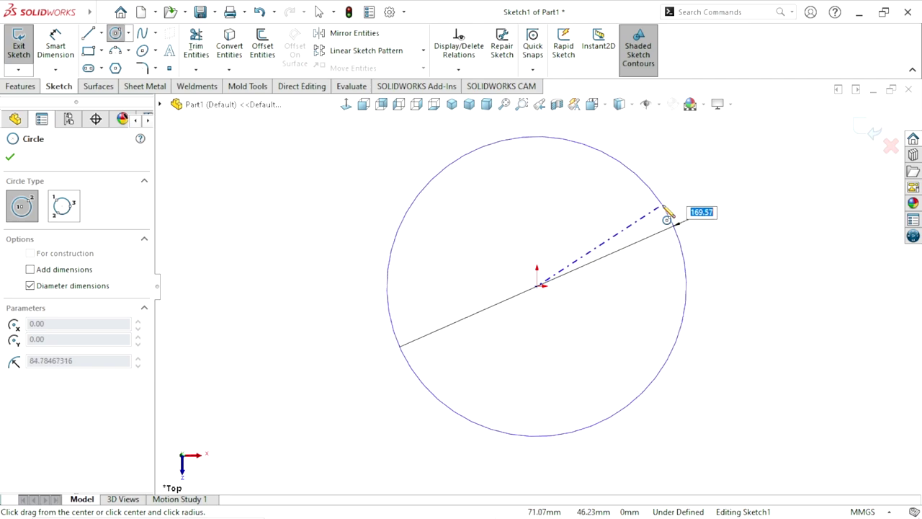
left_click(663, 207)
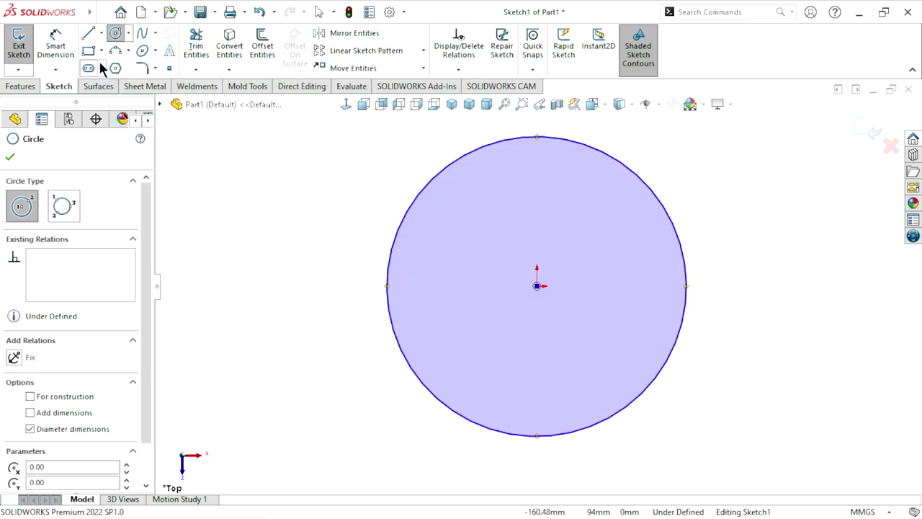
Dimension the circle's diameter to 120 mm so Sketch1 is fully defined
left_click(56, 50)
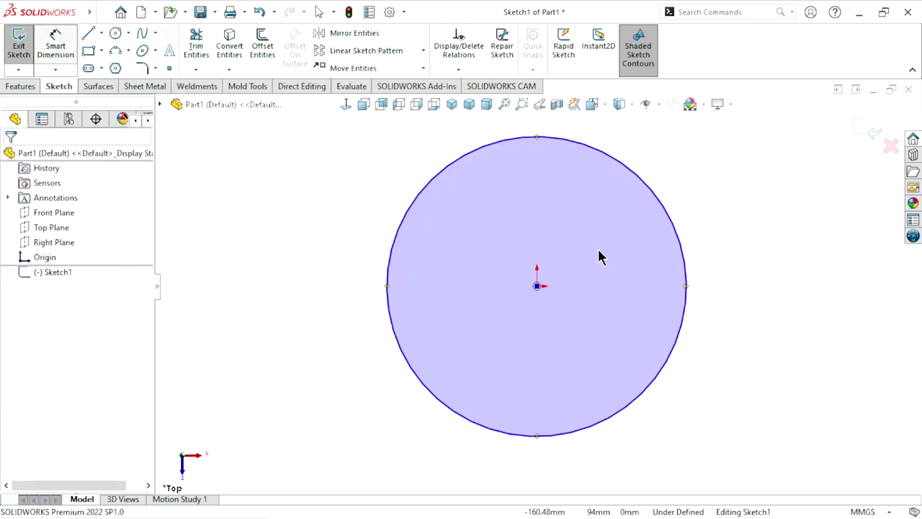
left_click(689, 310)
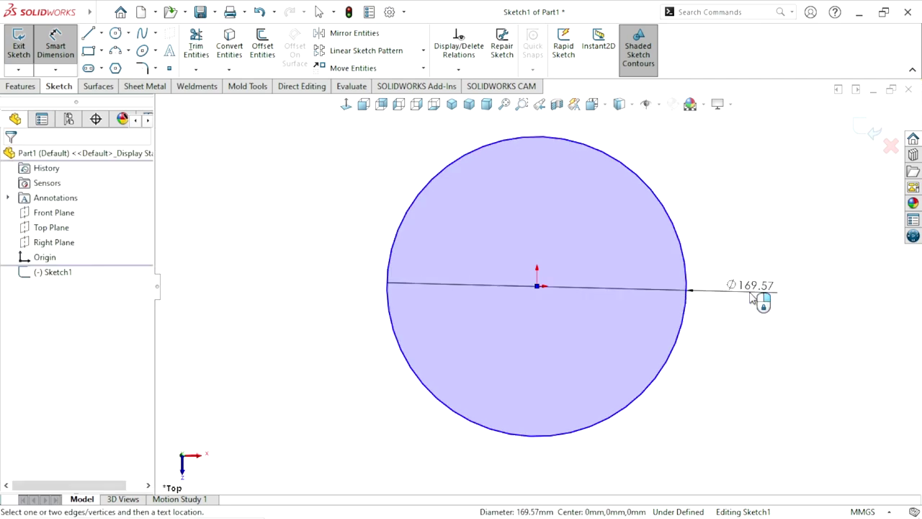
left_click(753, 299)
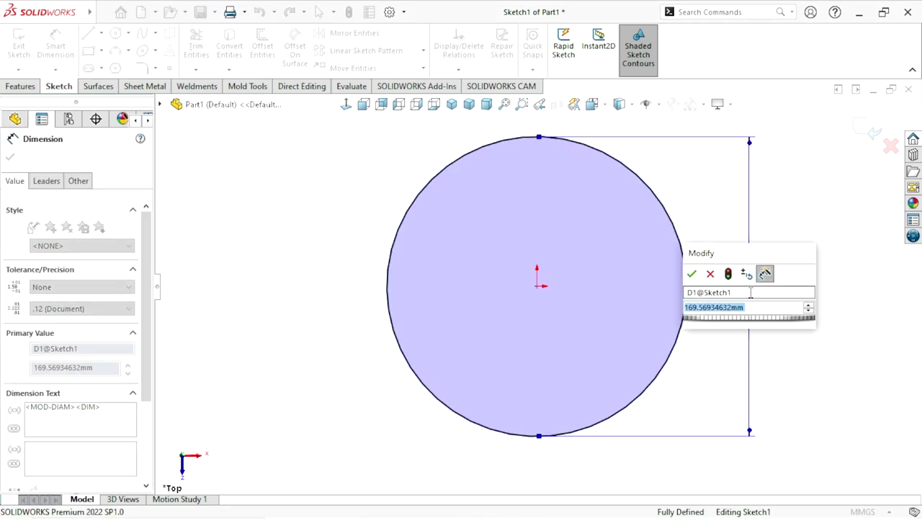
type("120")
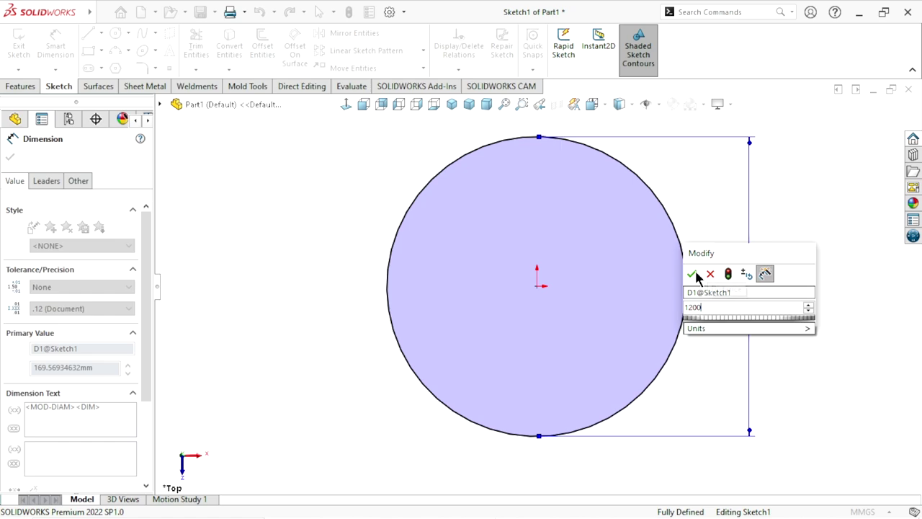
left_click(694, 275)
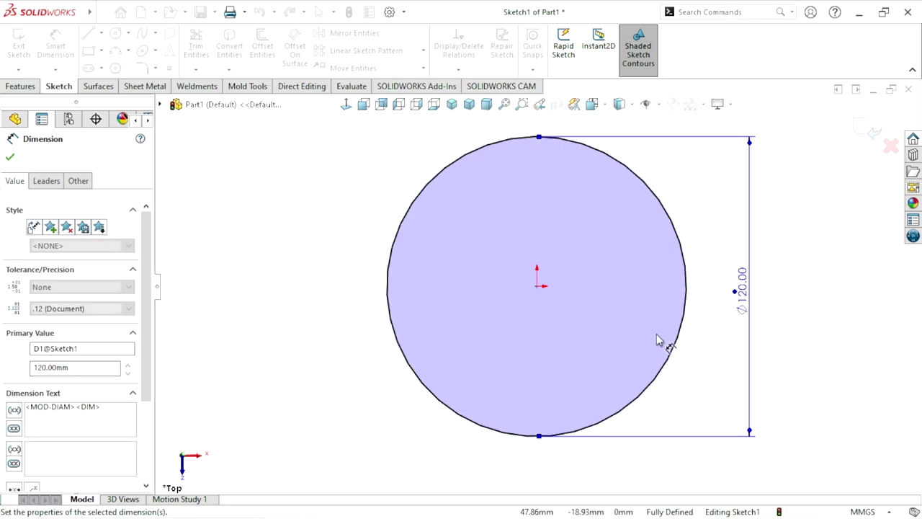
scroll(595, 277, "down", 2)
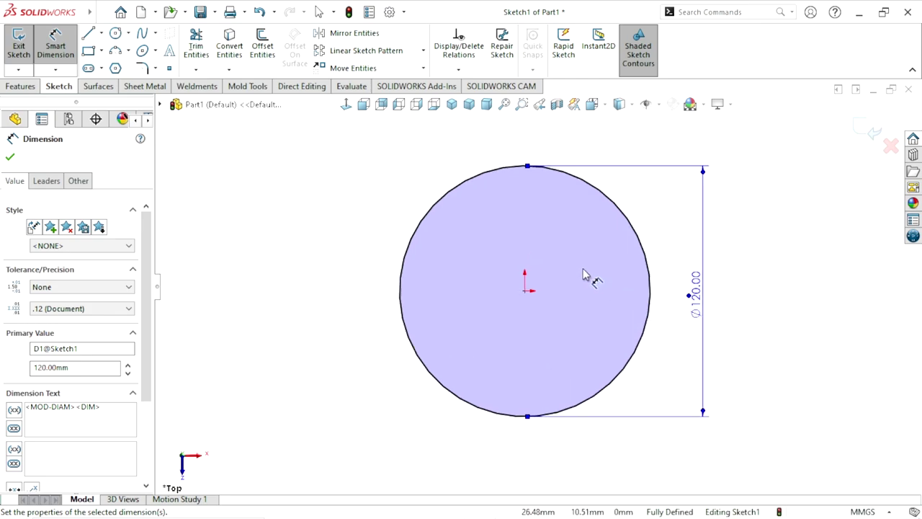
left_click(11, 157)
left_click(27, 89)
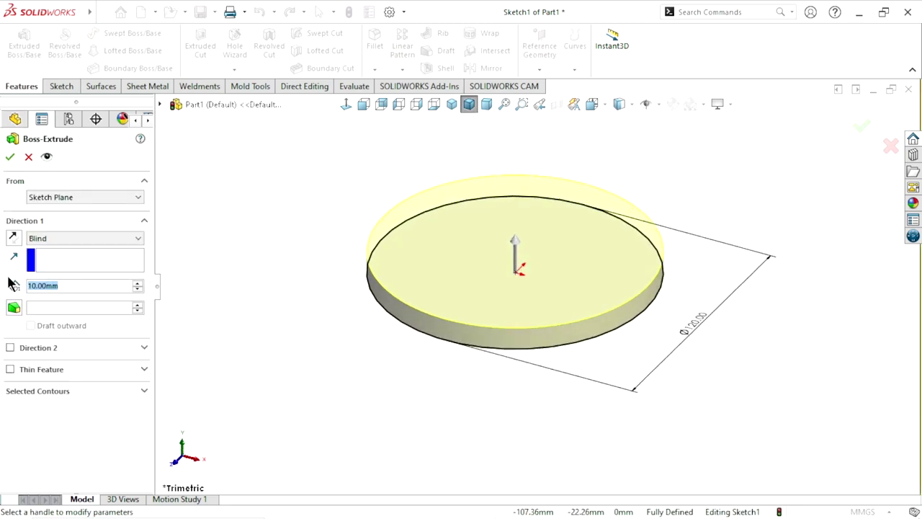
Extrude the Ø120 mm circle 10 mm Blind into a solid disc
type("1")
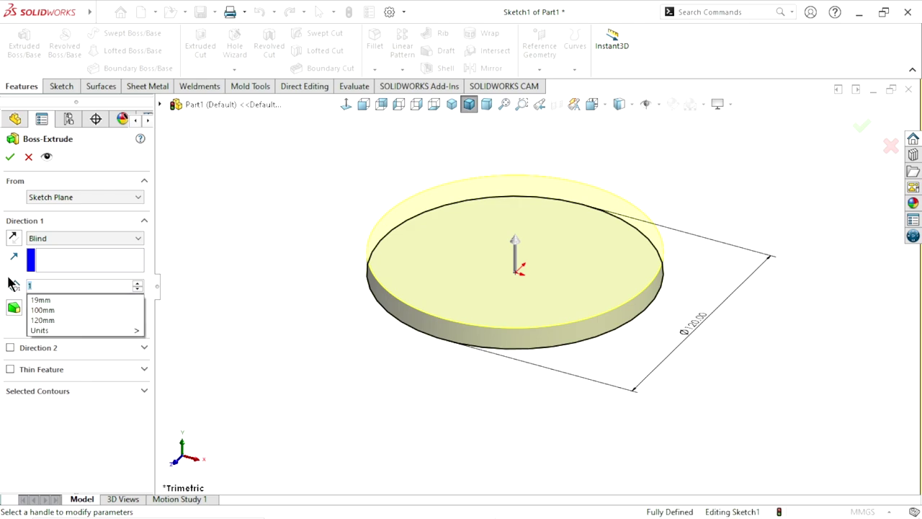
type("00")
key("Return")
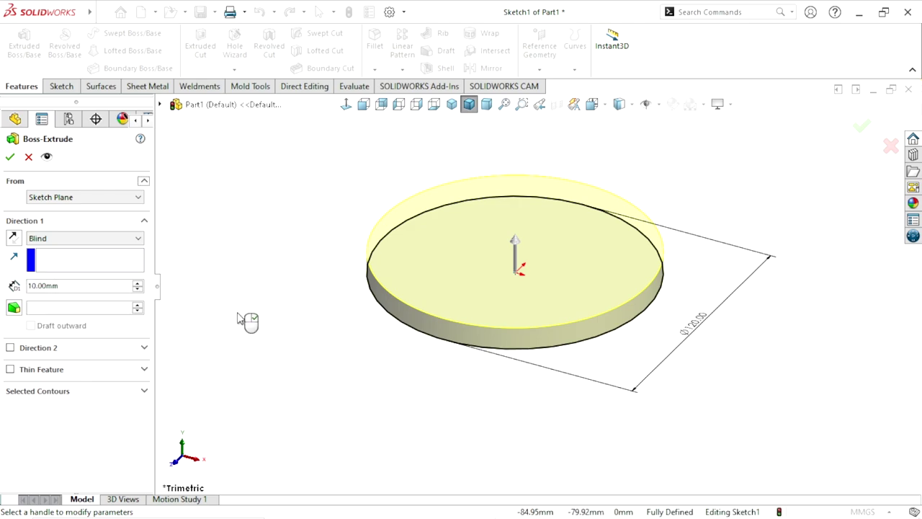
left_click(80, 242)
key("Escape")
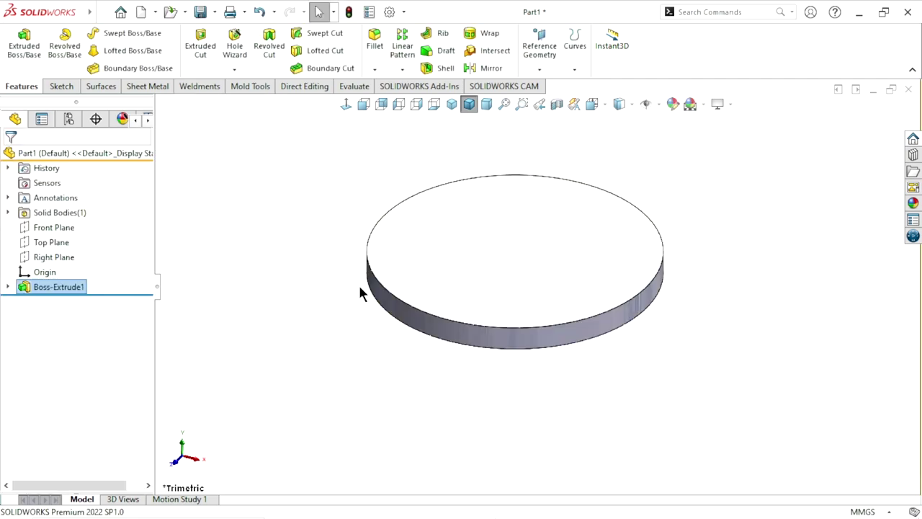
Start a sketch on the disc's bottom face and draw a circle centred on the origin
scroll(489, 310, "up", 2)
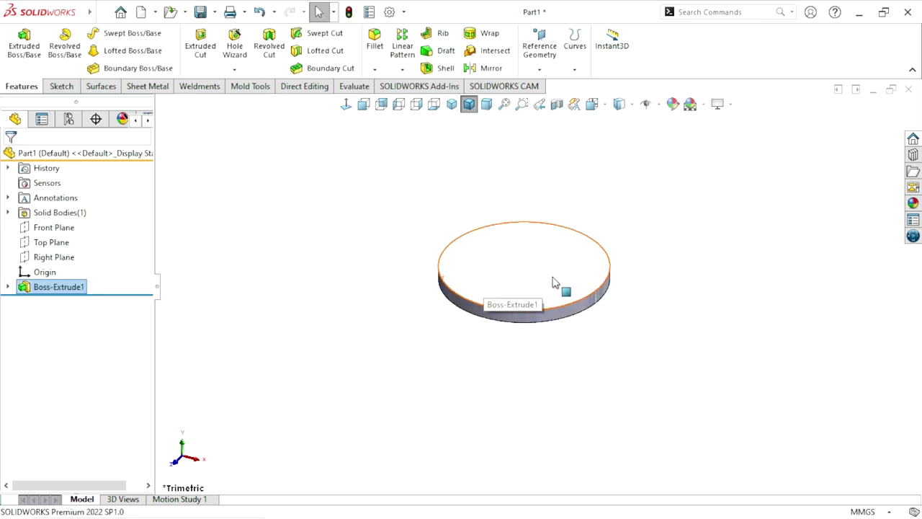
scroll(492, 322, "down", 2)
middle_click_drag(492, 322, 494, 206)
left_click(474, 269)
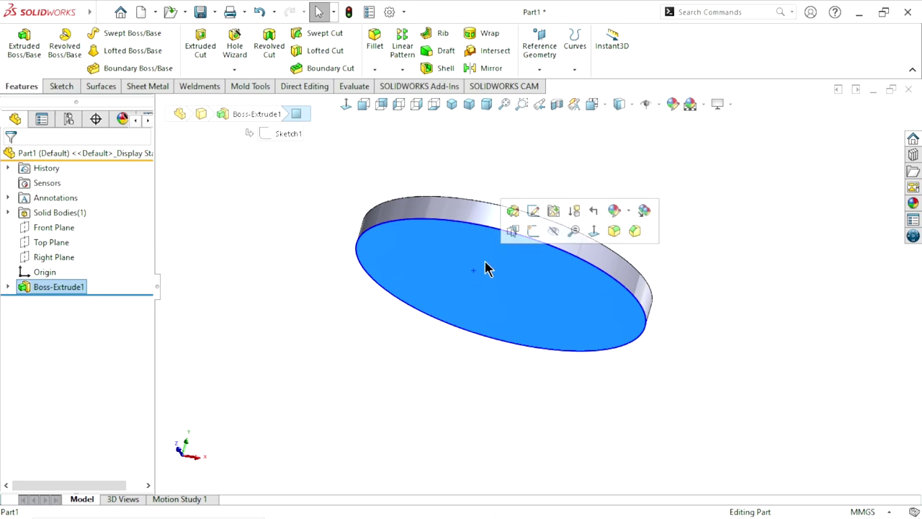
left_click(531, 233)
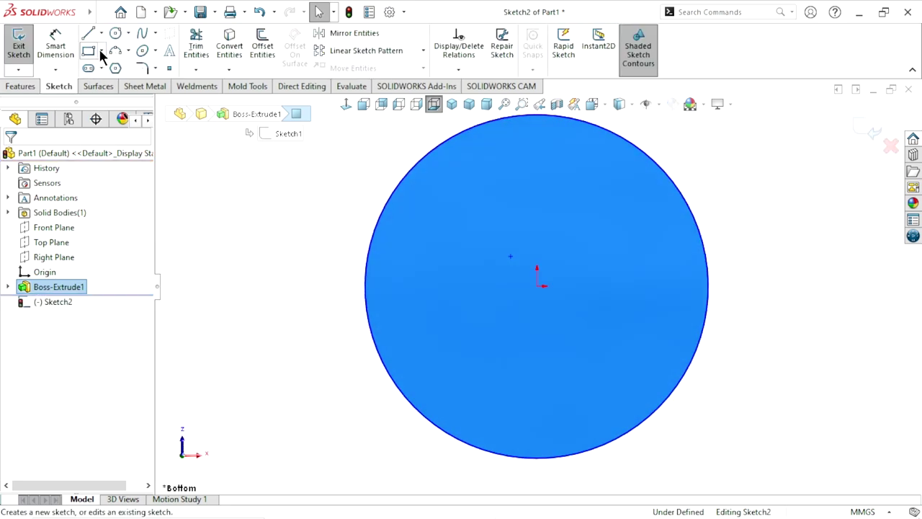
left_click(114, 34)
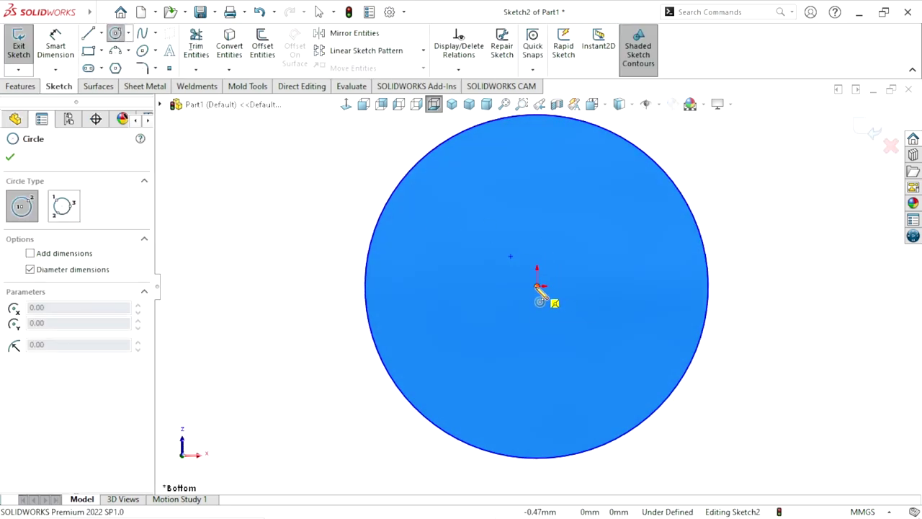
left_click(537, 286)
left_click(627, 264)
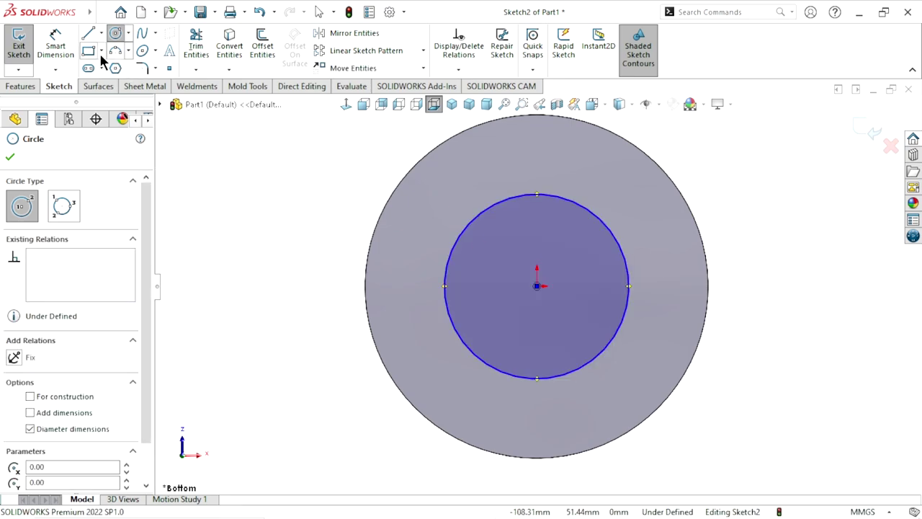
Dimension the inner circle to Ø82 mm, fully defining Sketch2
left_click(55, 45)
left_click(637, 285)
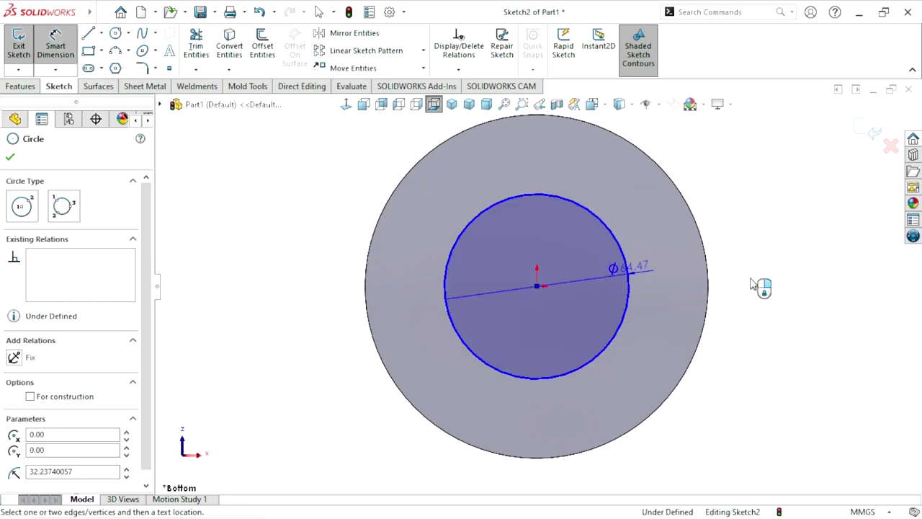
left_click(750, 281)
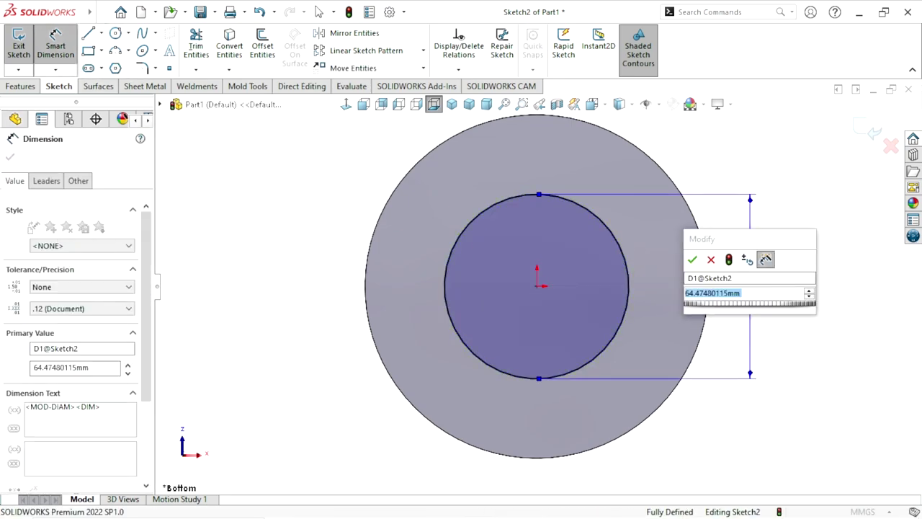
type("82")
left_click(693, 263)
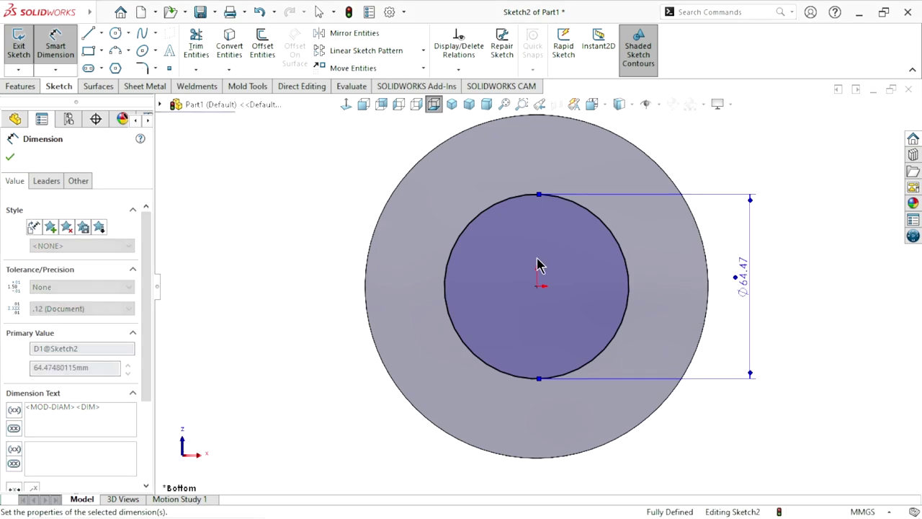
left_click(10, 157)
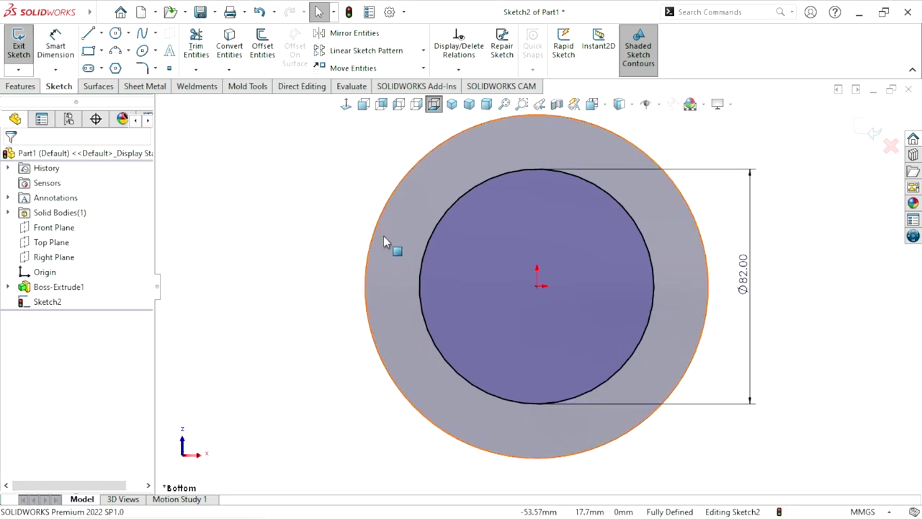
scroll(567, 295, "up", 2)
scroll(627, 278, "down", 1)
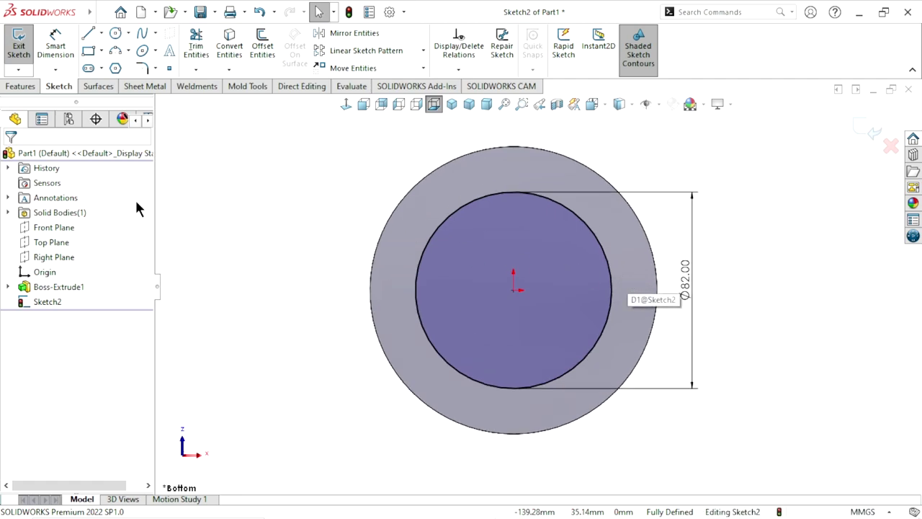
left_click(16, 86)
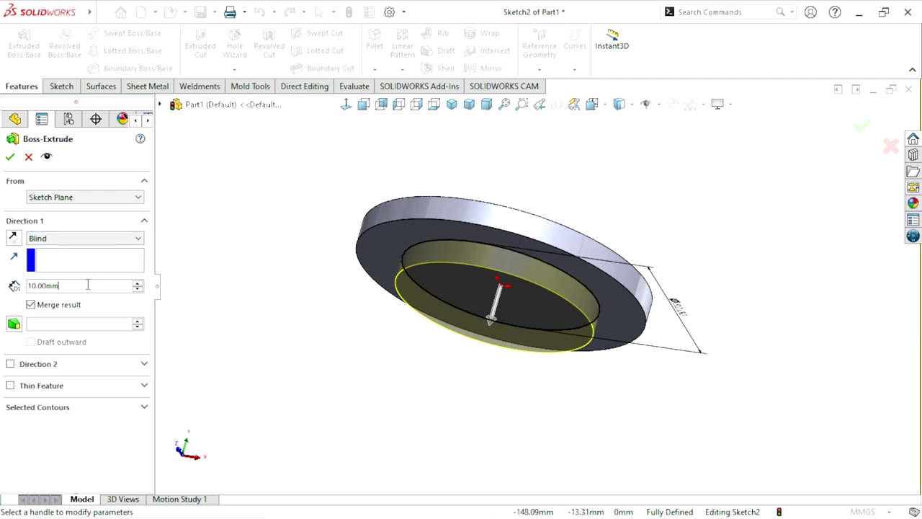
Extrude the Ø82 mm circle 3 mm Blind beneath the disc
type("5")
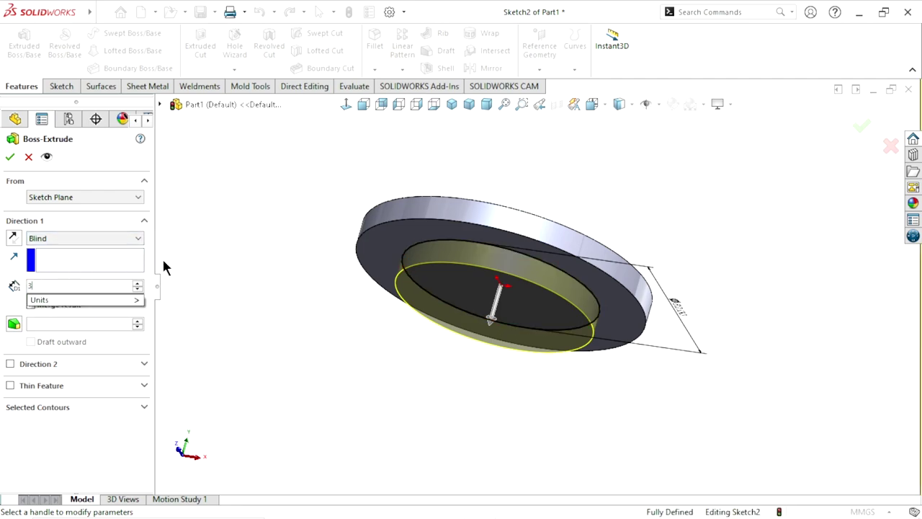
key("Return")
left_click(102, 238)
left_click(90, 250)
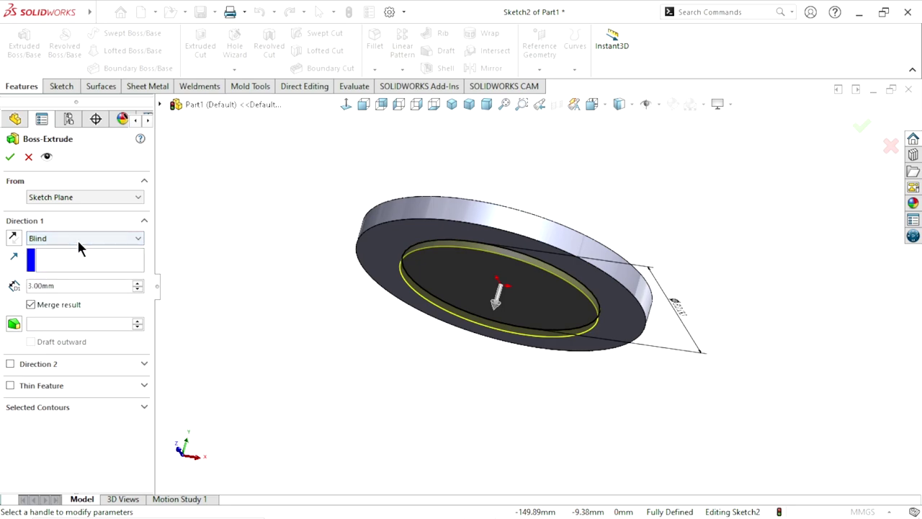
left_click(10, 158)
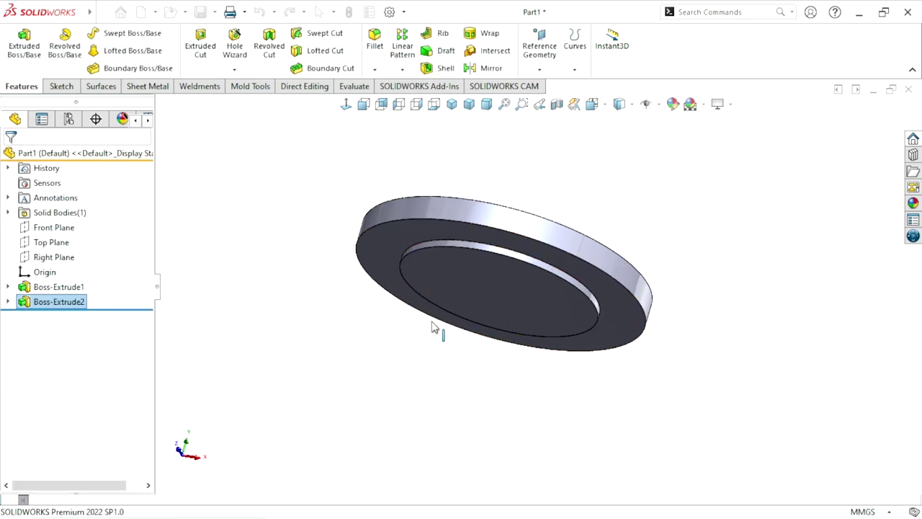
mouse_move(403, 346)
middle_mouse_down()
mouse_move(368, 318)
mouse_move(481, 318)
mouse_move(606, 283)
middle_mouse_up()
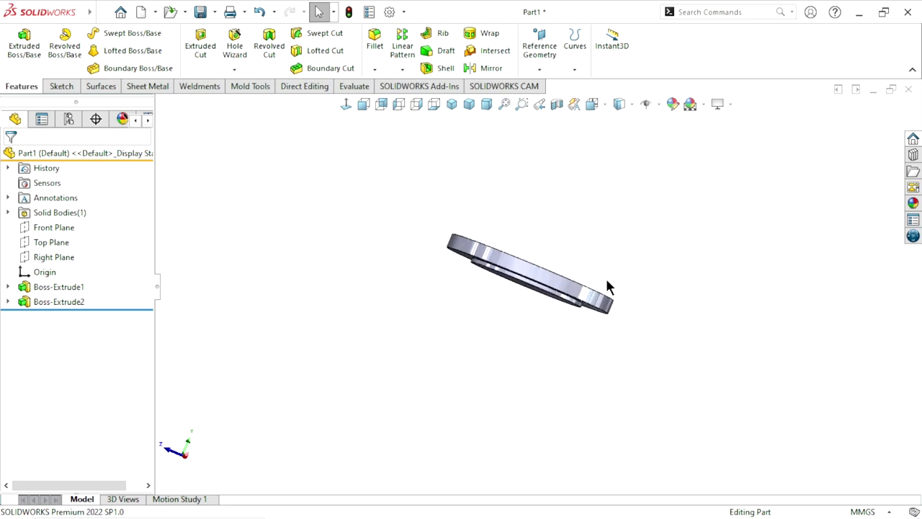
Start a sketch on the Right Plane and draw the profile's tall left side and flat top
left_click(51, 258)
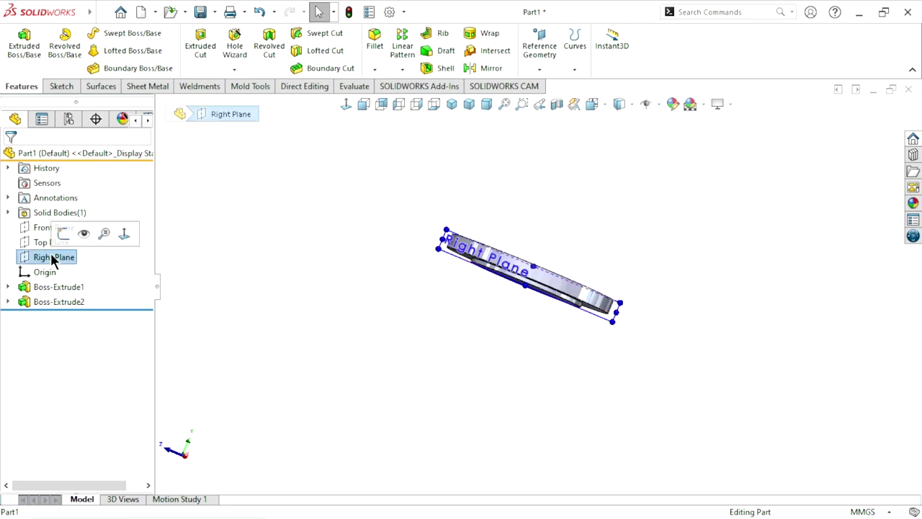
left_click(64, 235)
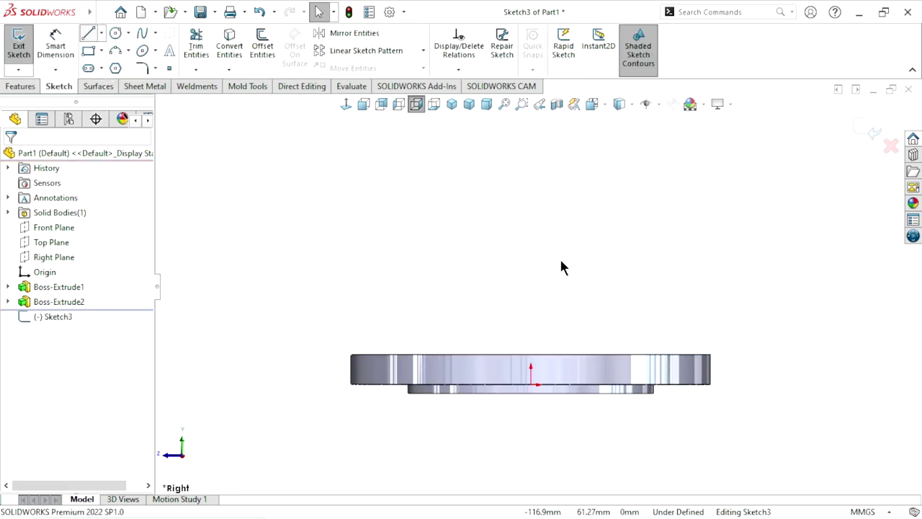
left_click(87, 33)
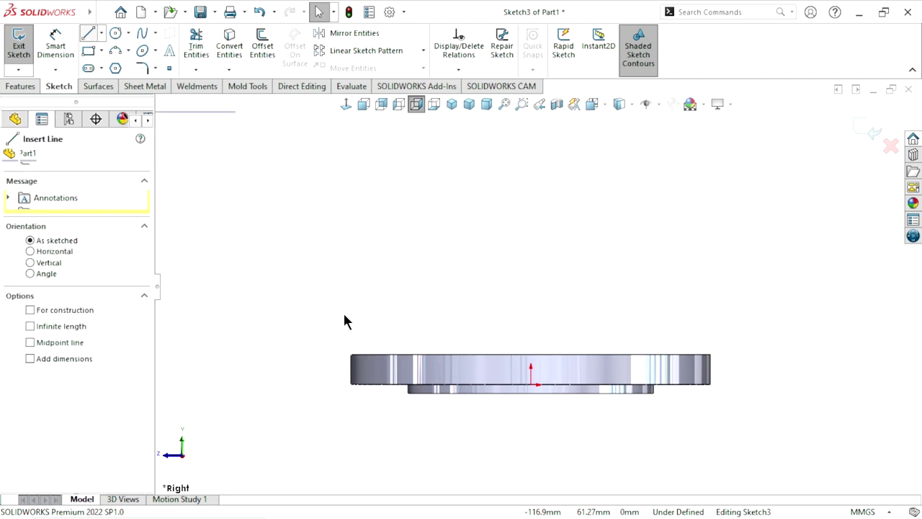
left_click(372, 354)
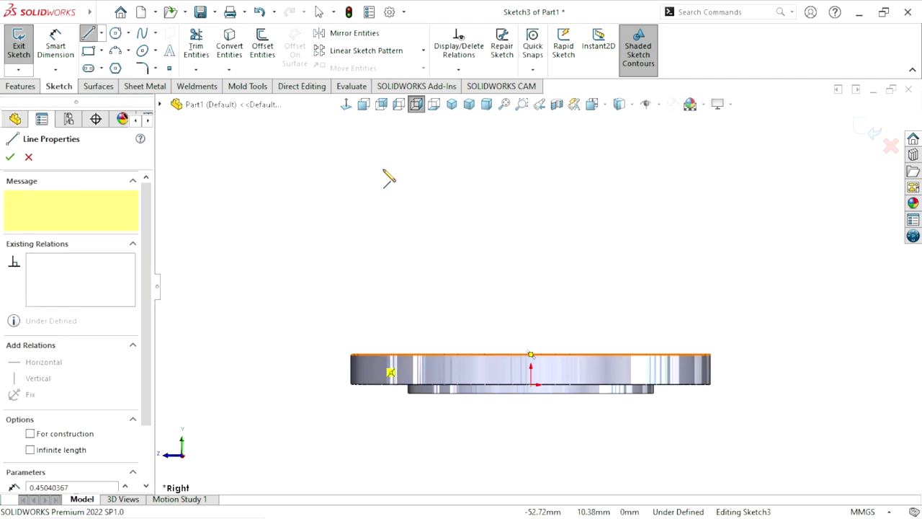
left_click(371, 153)
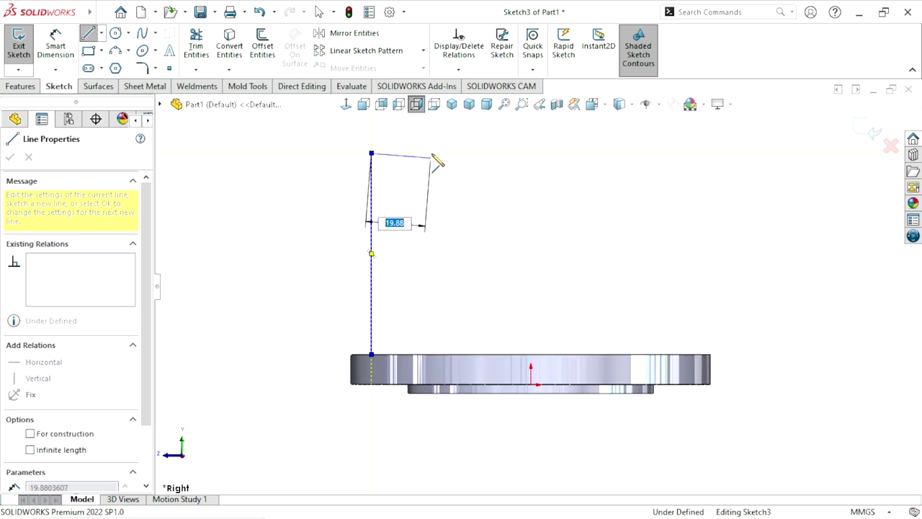
left_click(425, 153)
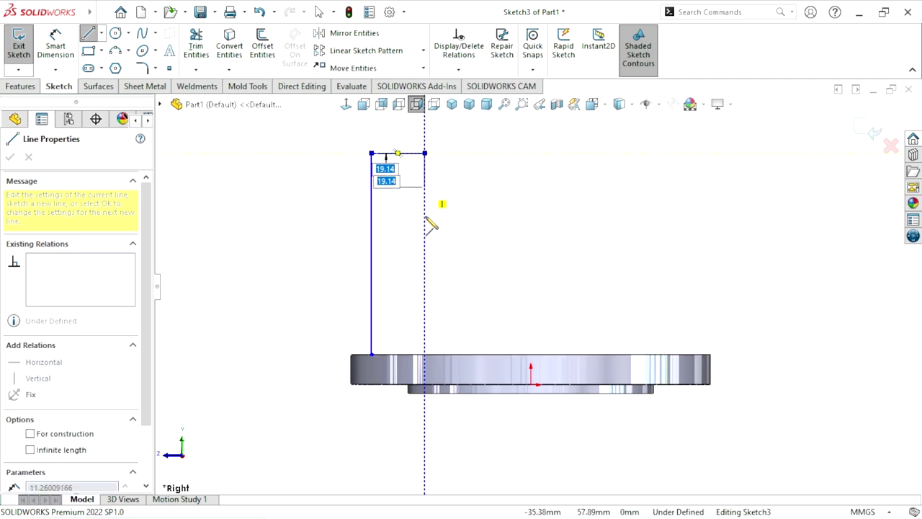
Complete the profile with a right-side drop, a concave arc to the disc and a closing line
left_click(424, 227)
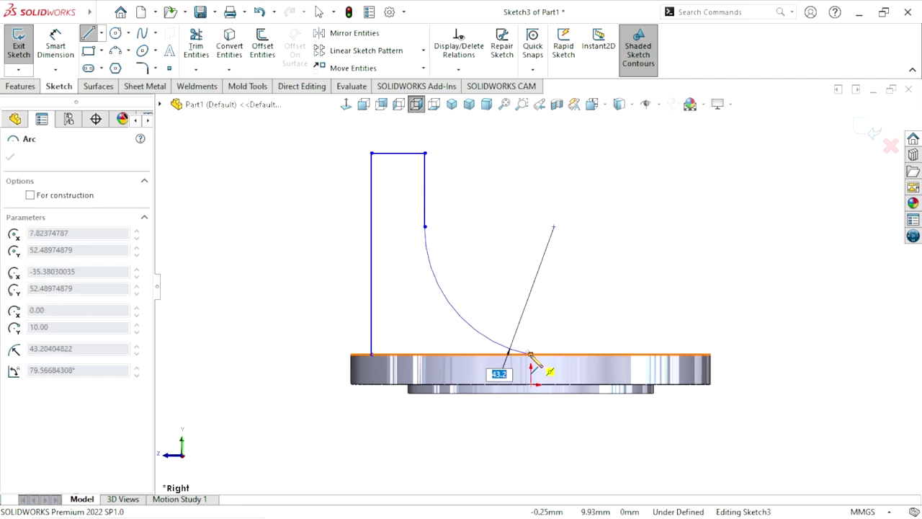
left_click(531, 354)
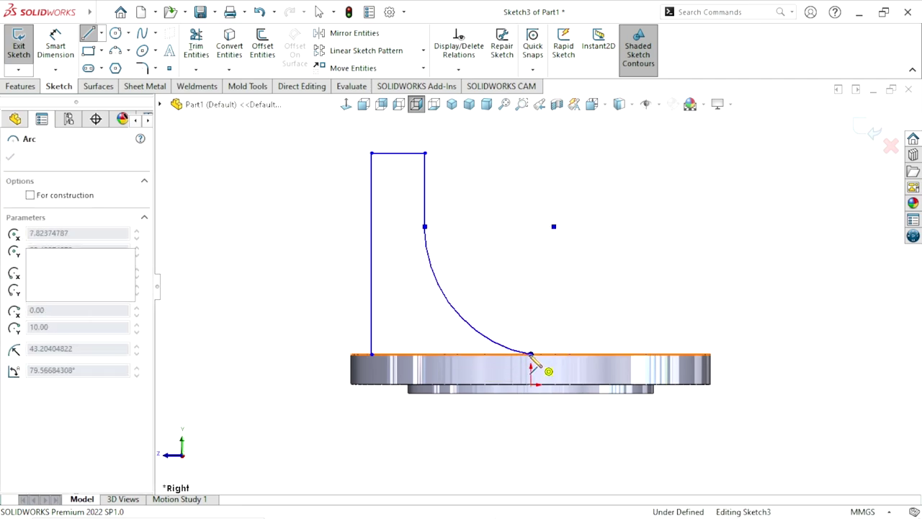
left_click(371, 354)
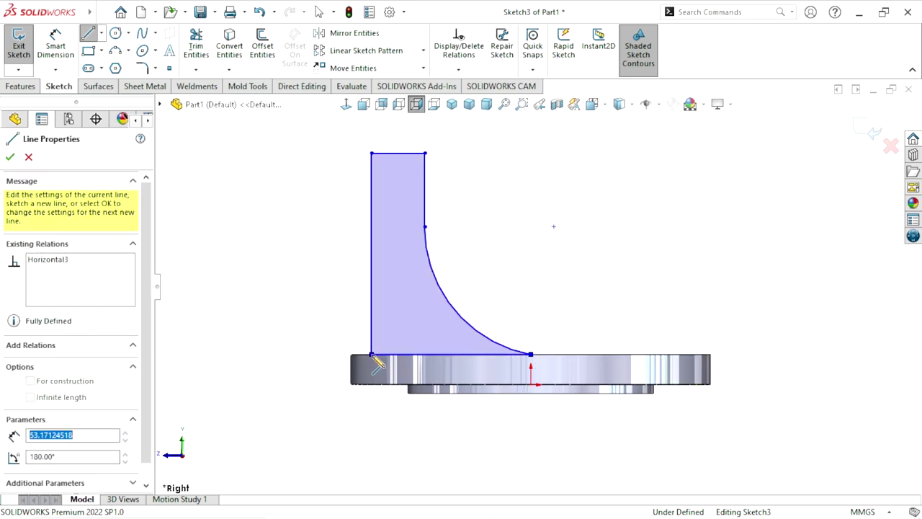
right_click(266, 284)
left_click(294, 284)
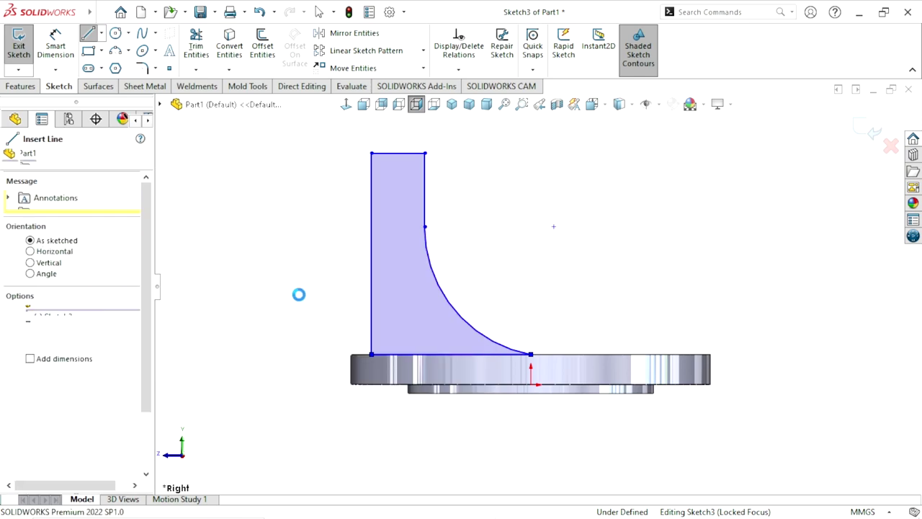
scroll(399, 315, "down", 2)
scroll(490, 288, "up", 2)
scroll(584, 263, "down", 1)
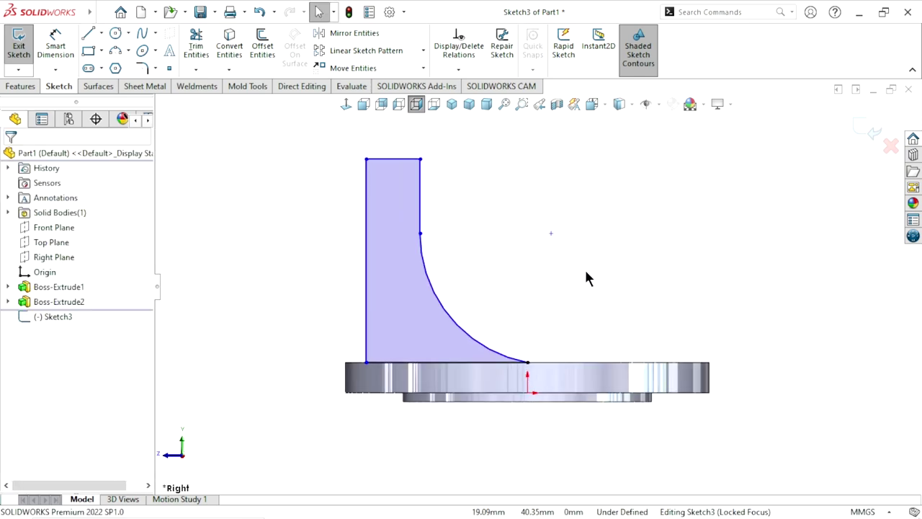
Dimension the profile's overall height to 90 mm from the disc bottom
left_click(57, 47)
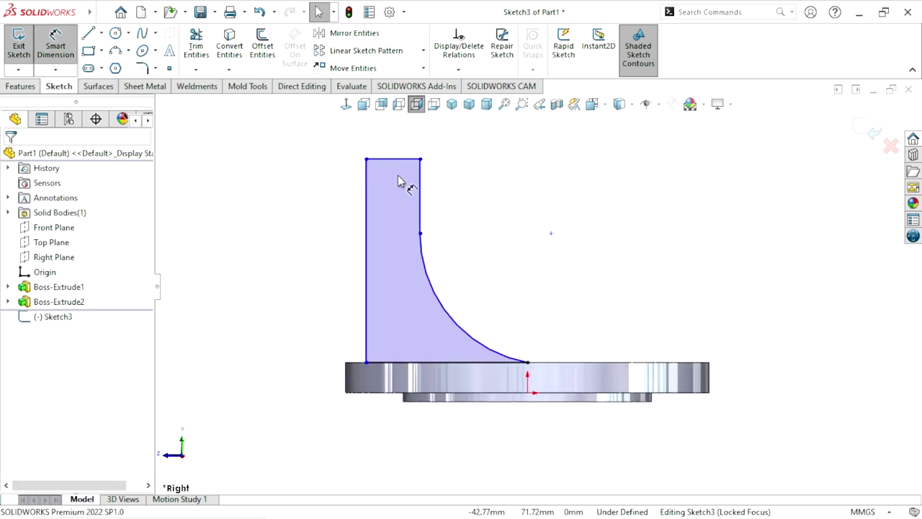
left_click(367, 263)
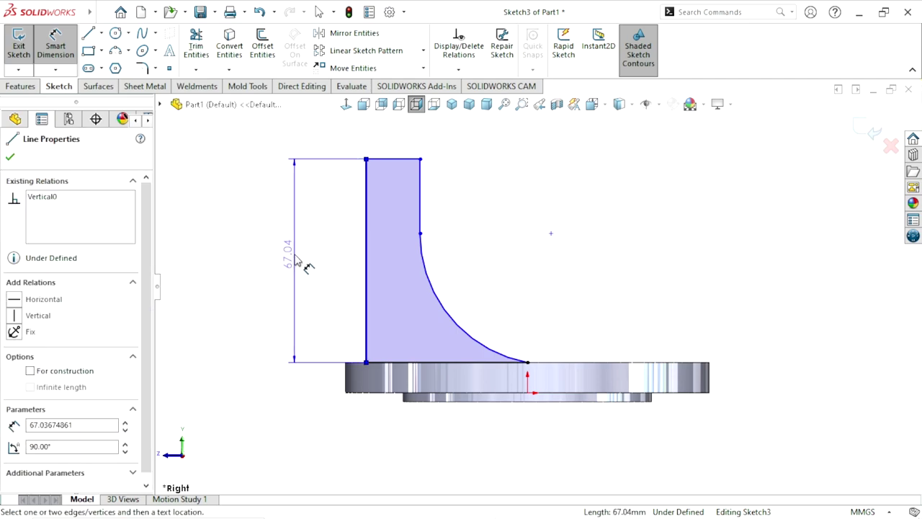
key("Escape")
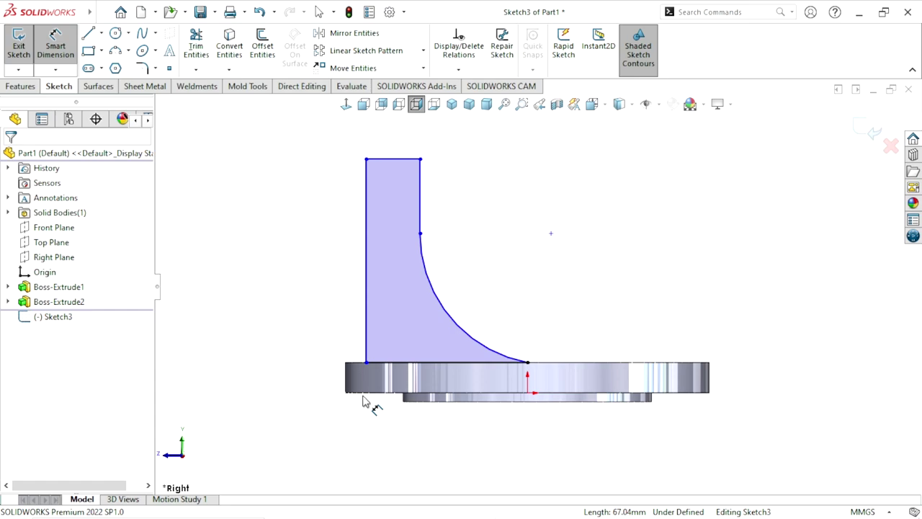
left_click(363, 393)
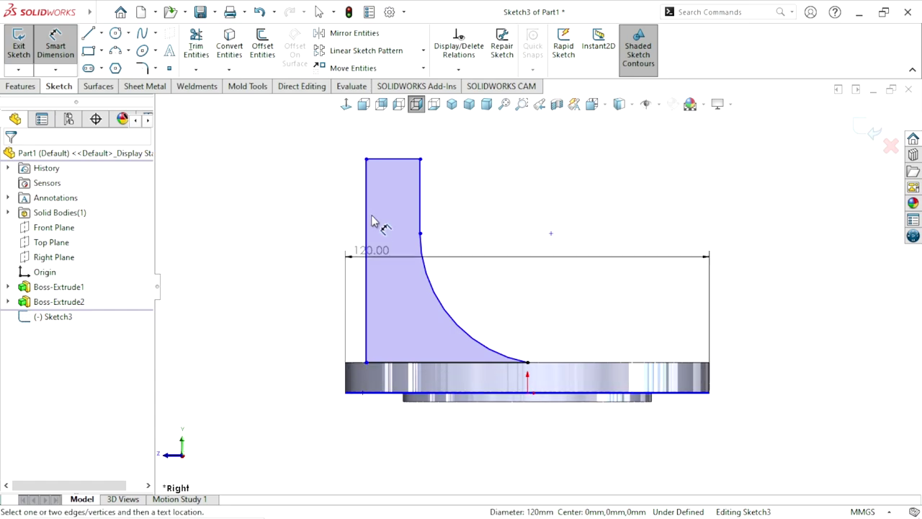
left_click(389, 160)
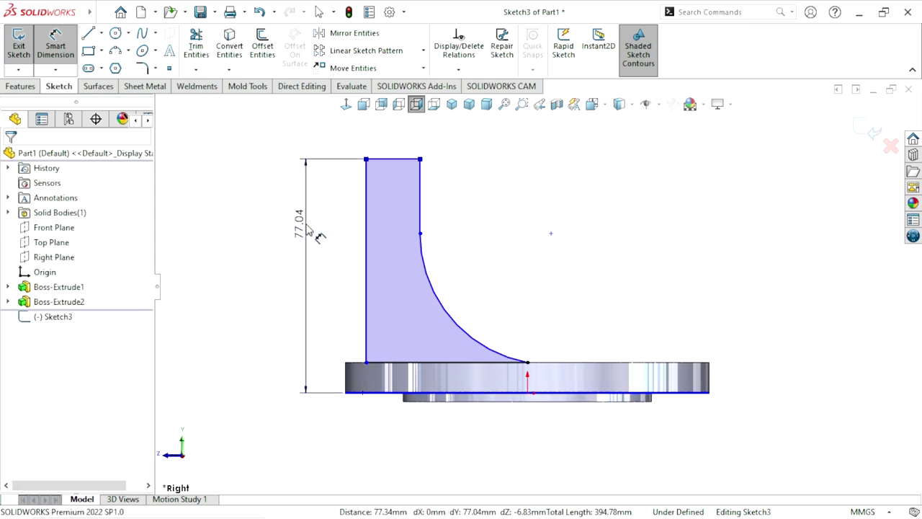
left_click(308, 229)
type("90")
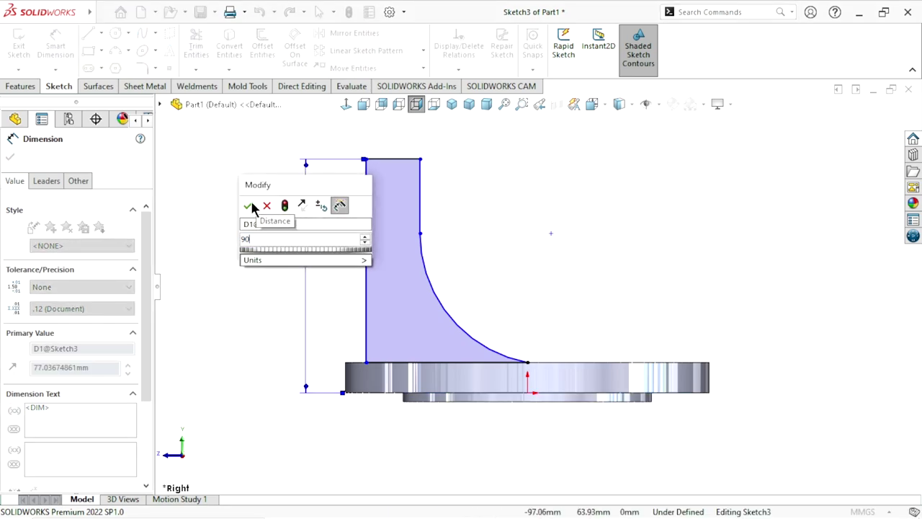
left_click(247, 206)
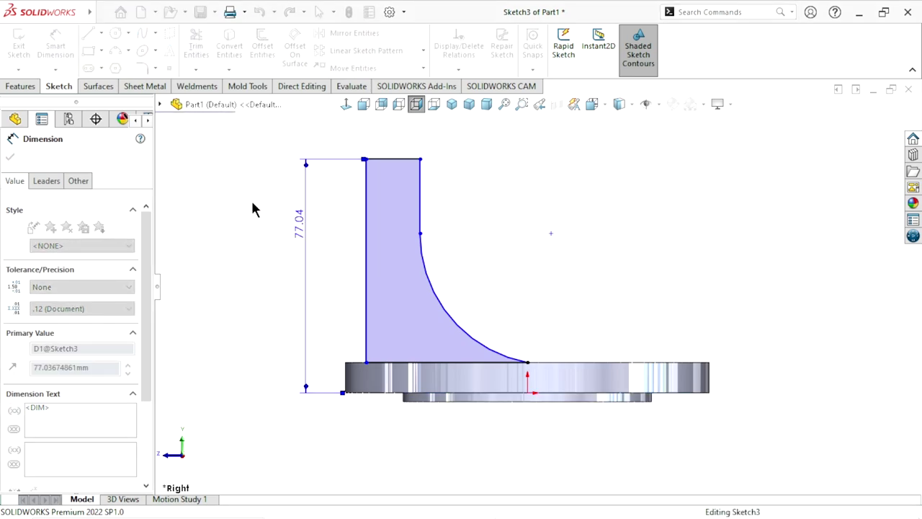
key("f")
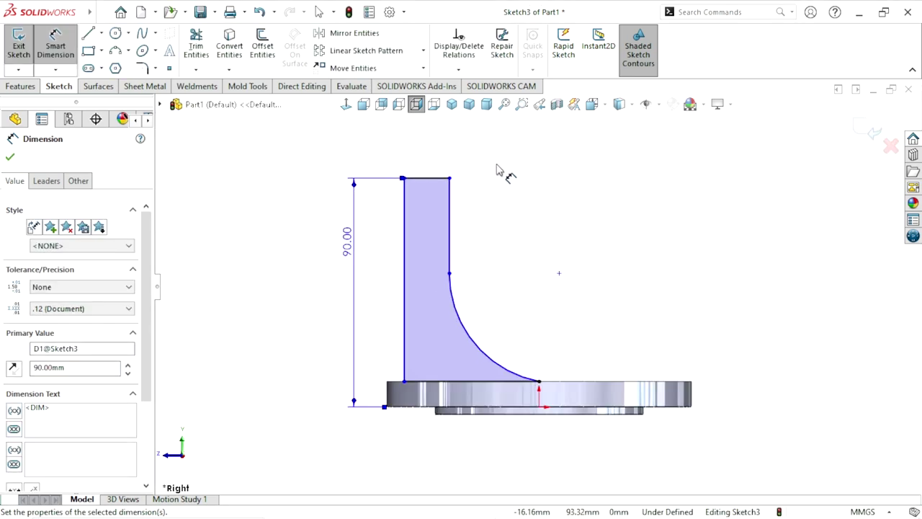
Set the top width to 22 mm and the inner edge's offset from the origin to 35 mm
left_click(432, 152)
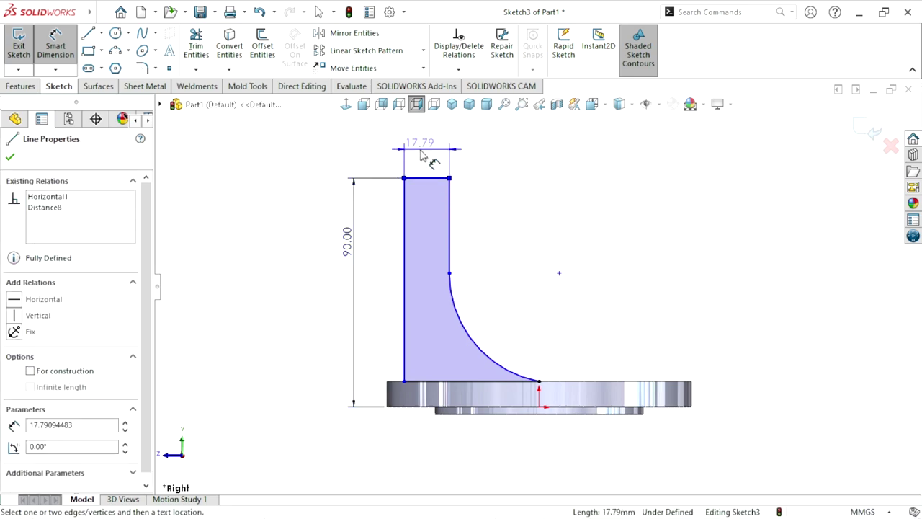
left_click(424, 157)
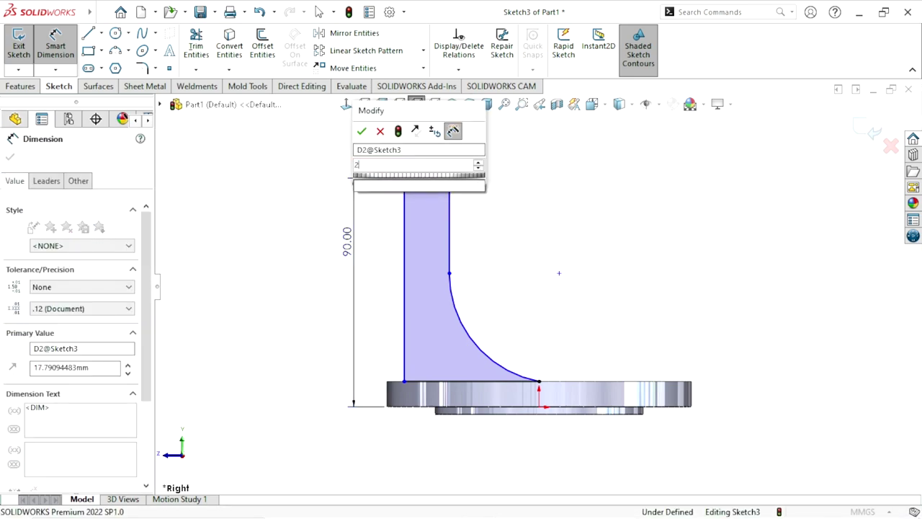
left_click(364, 129)
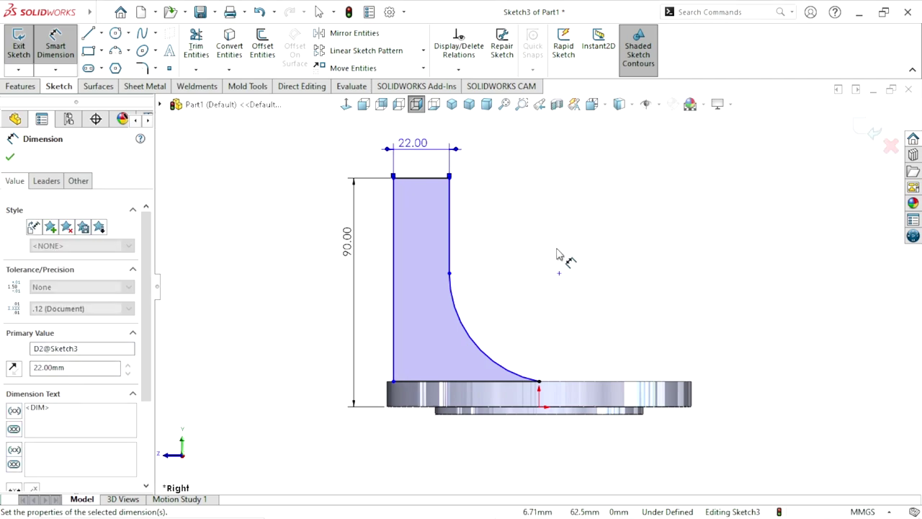
left_click(541, 407)
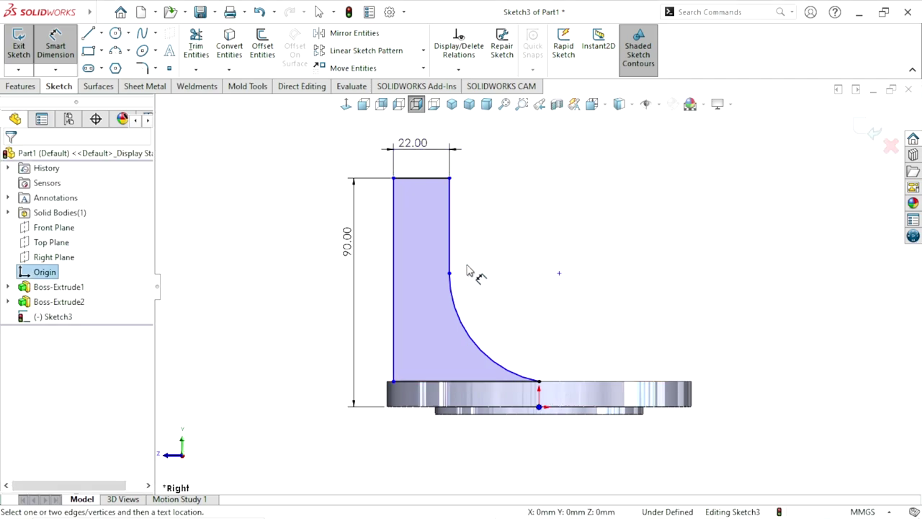
left_click(448, 249)
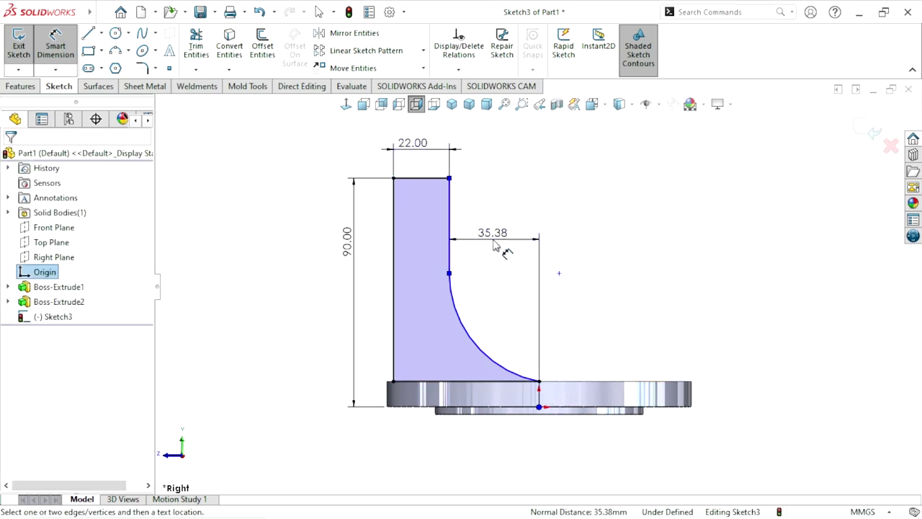
left_click(496, 246)
type("35")
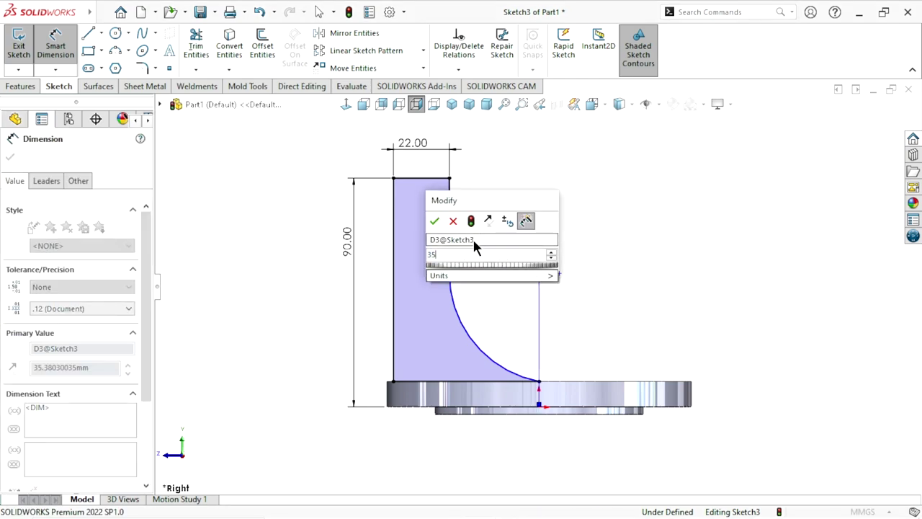
left_click(434, 221)
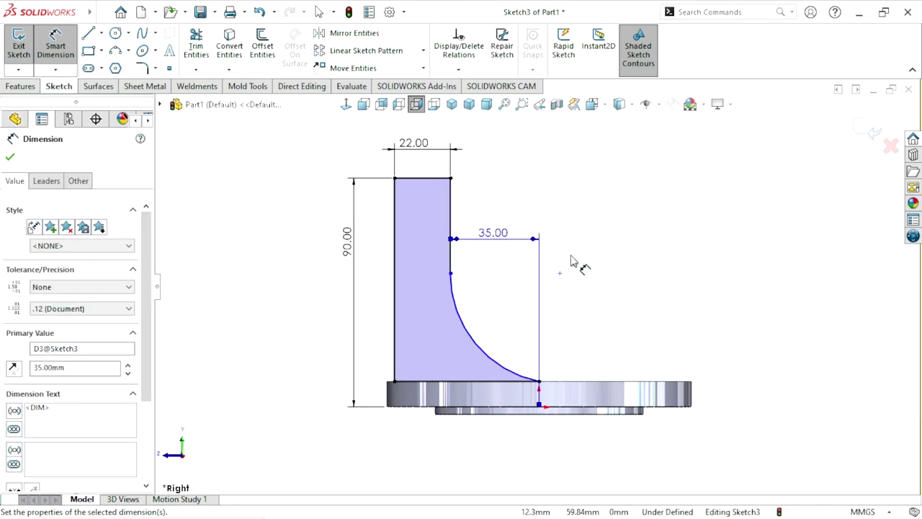
Dimension the concave arc to R35
left_click(480, 344)
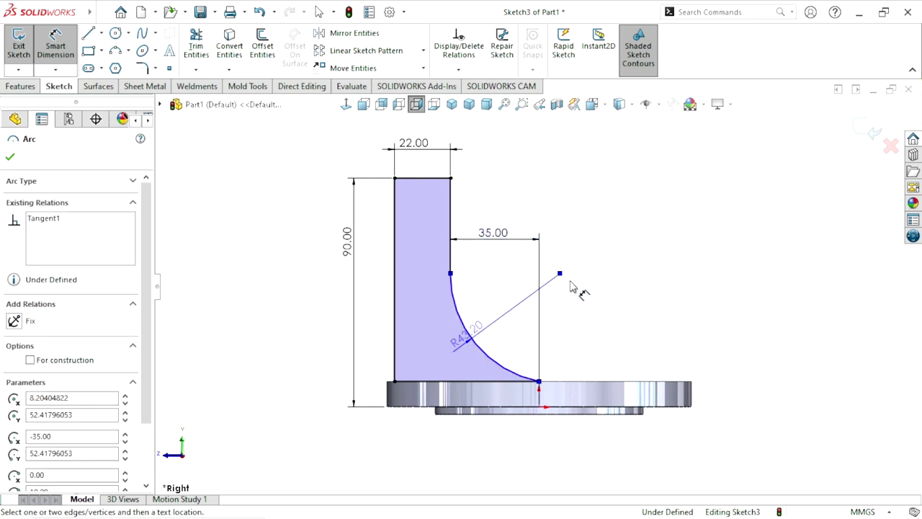
left_click(527, 303)
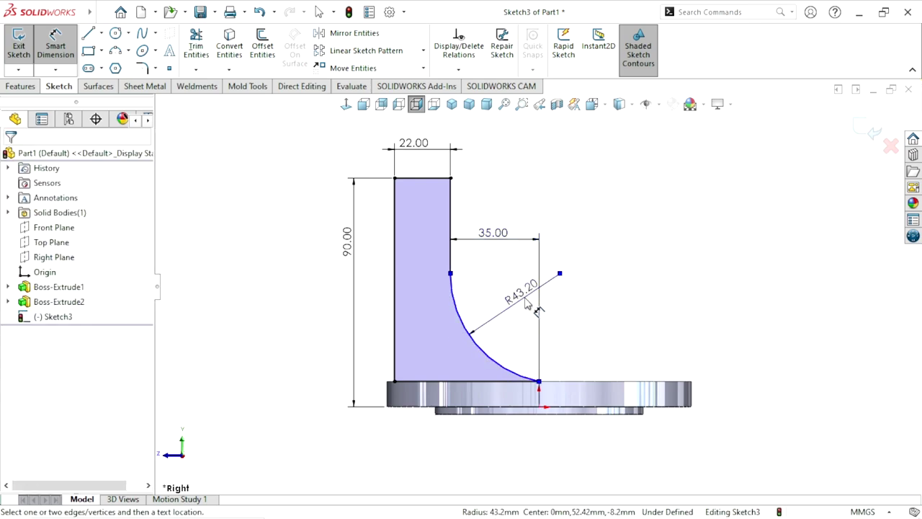
type("3")
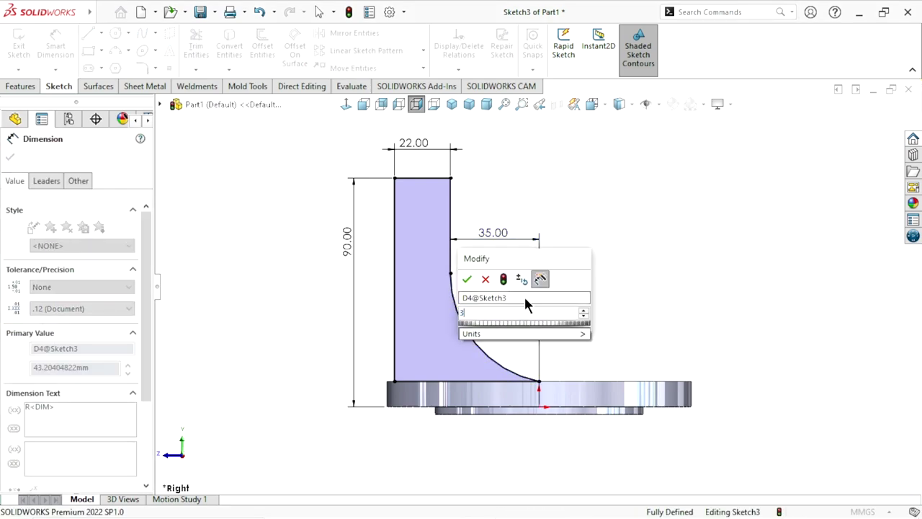
type("5")
left_click(468, 279)
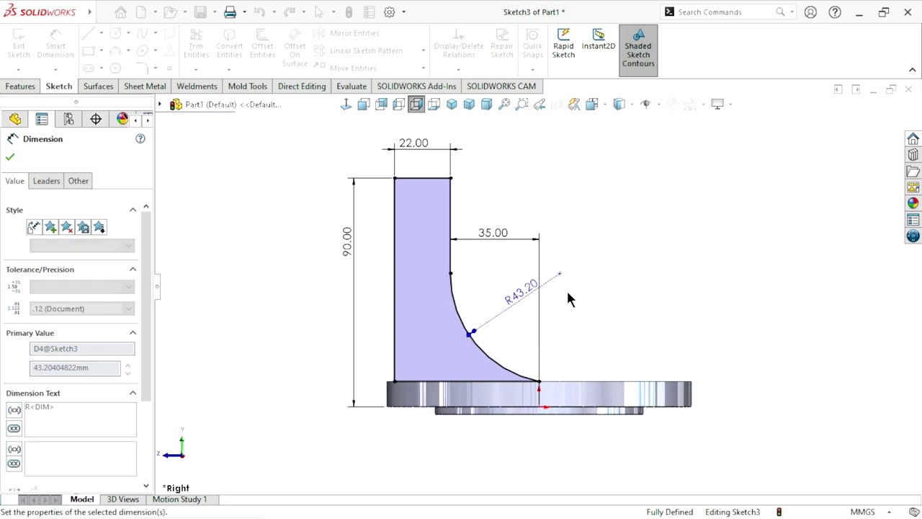
left_click(10, 158)
Add a Vertical relation between the arc's lower end point and the origin
left_click(540, 382)
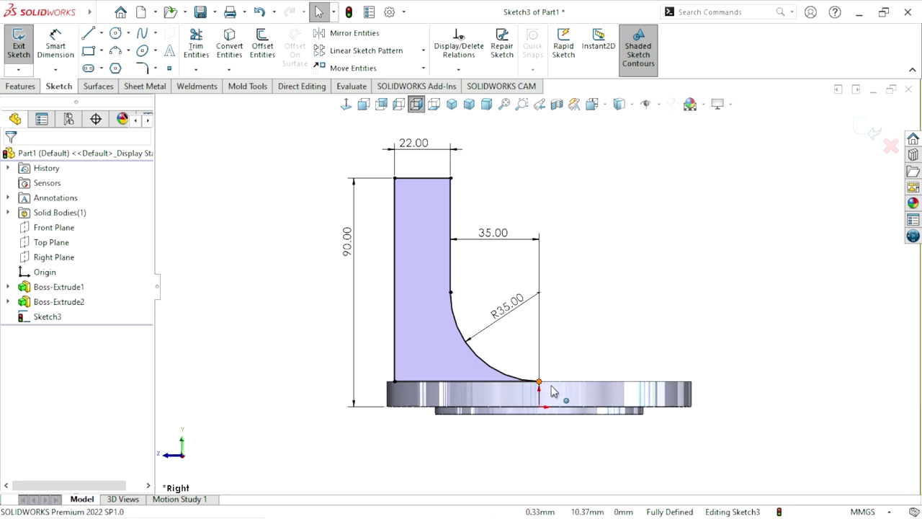
left_click(541, 408, "ctrl")
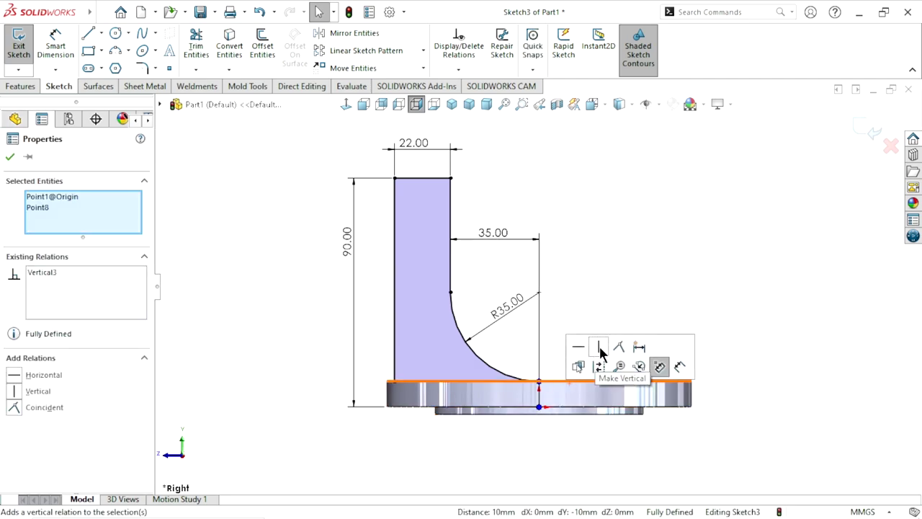
left_click(600, 256)
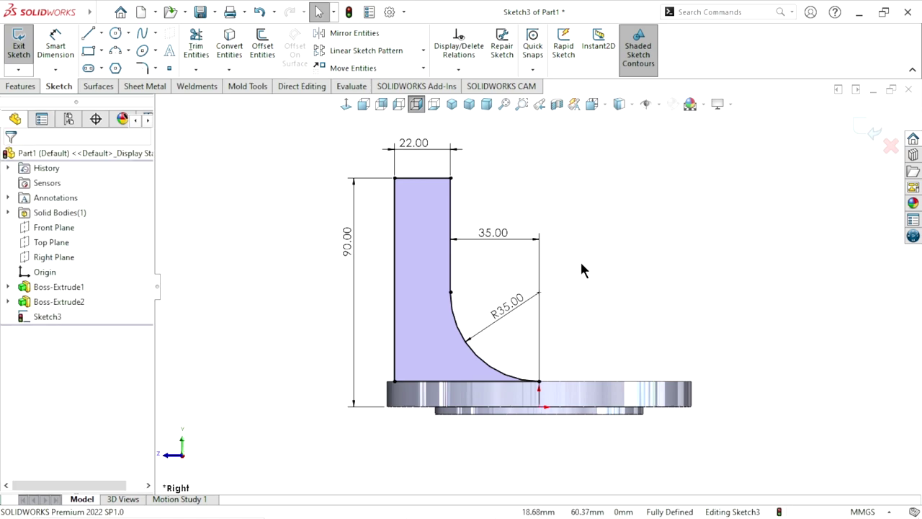
middle_click_drag(611, 345, 597, 333, "ctrl")
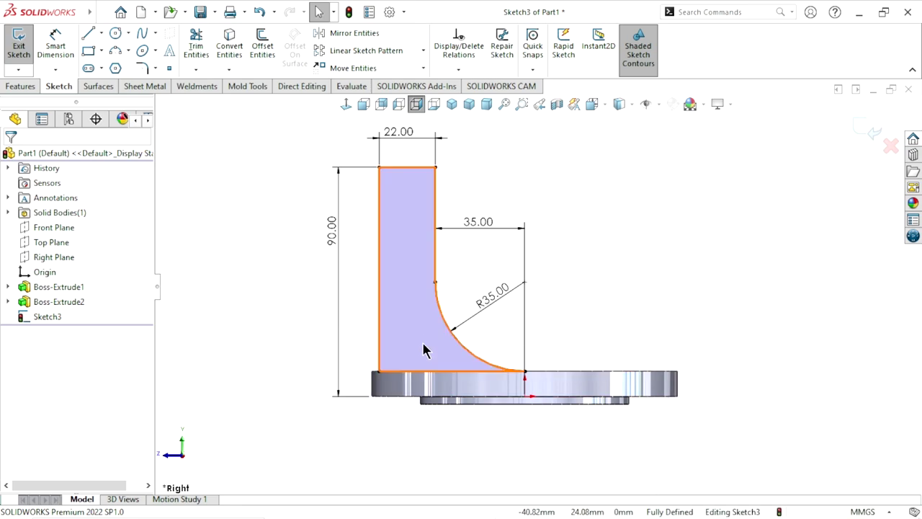
Extrude the arm profile 52 mm Mid Plane into an upright wall on the disc
left_click(32, 88)
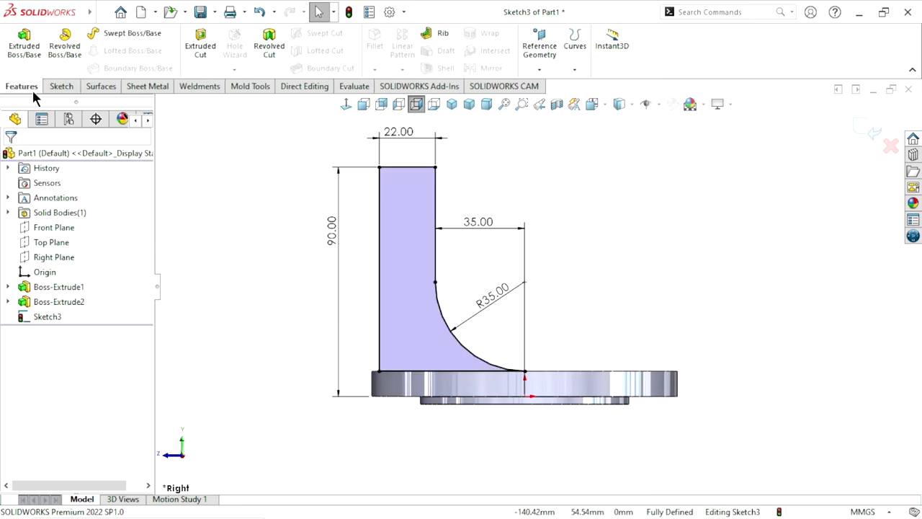
left_click(34, 60)
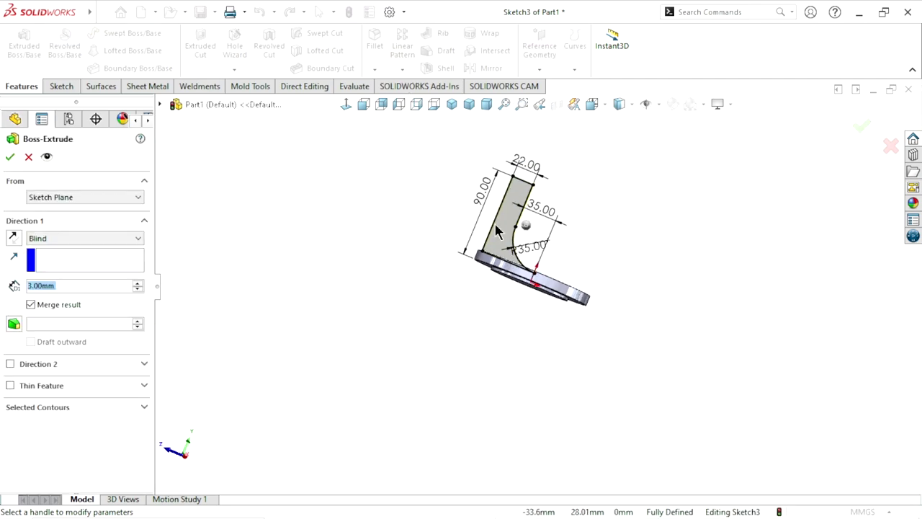
scroll(551, 249, "down", 4)
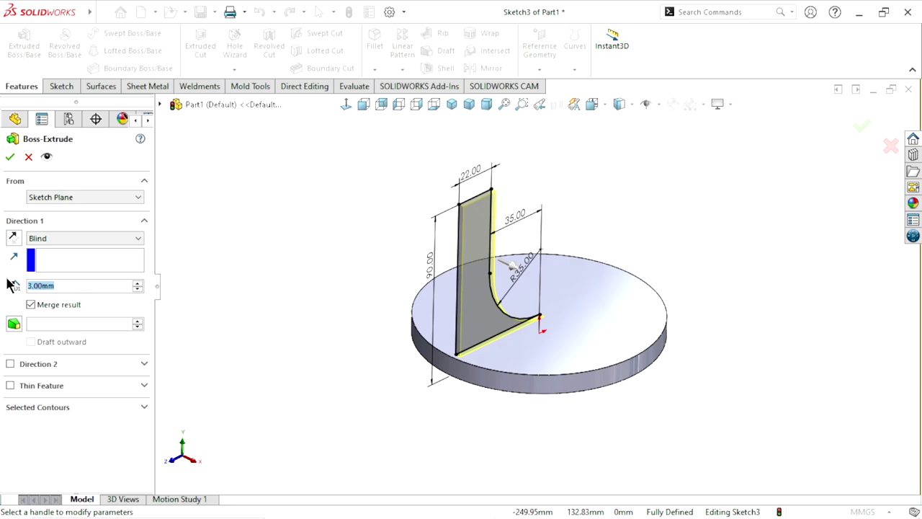
type("52")
key("Return")
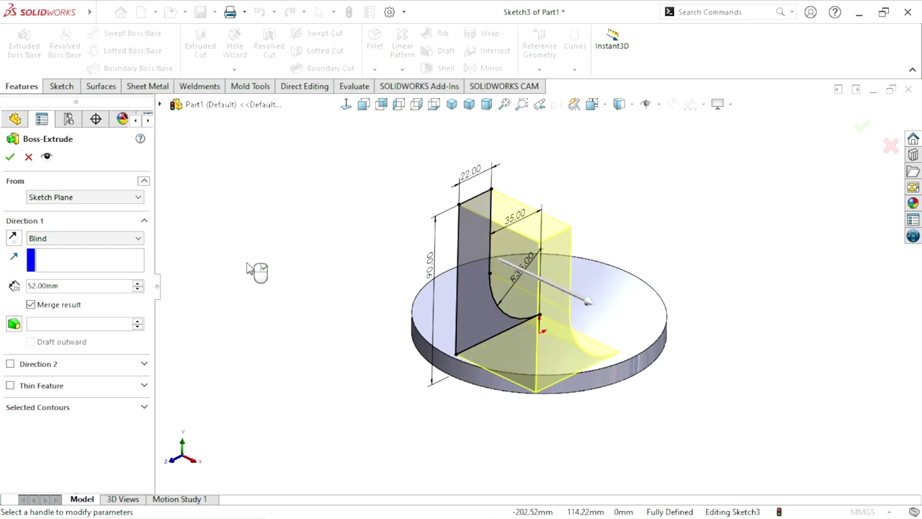
left_click(80, 237)
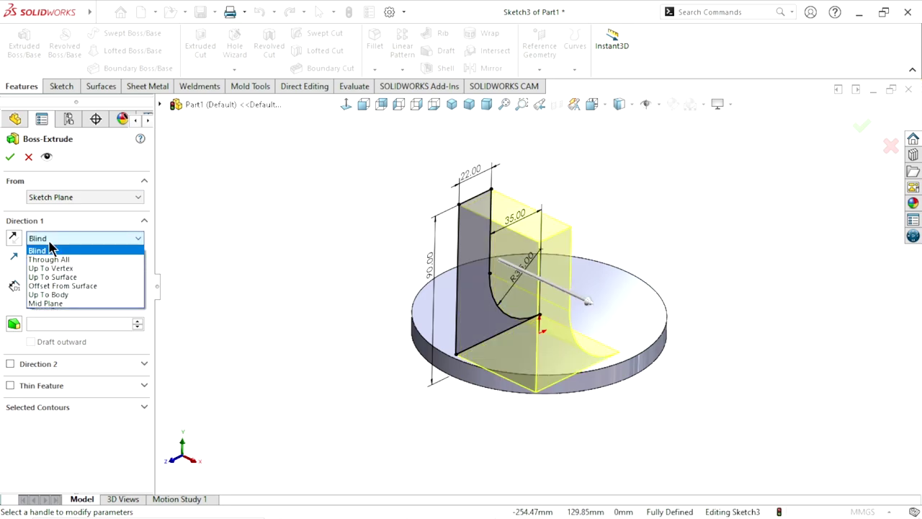
left_click(74, 306)
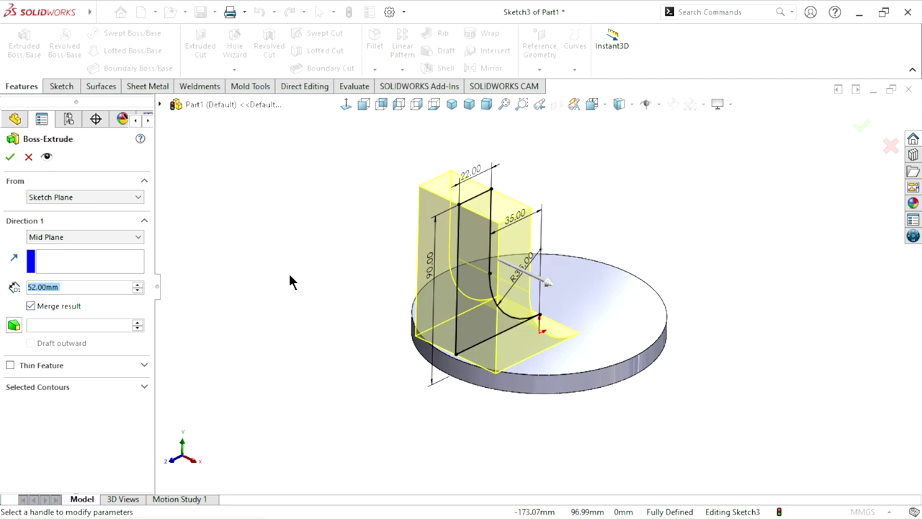
left_click(10, 158)
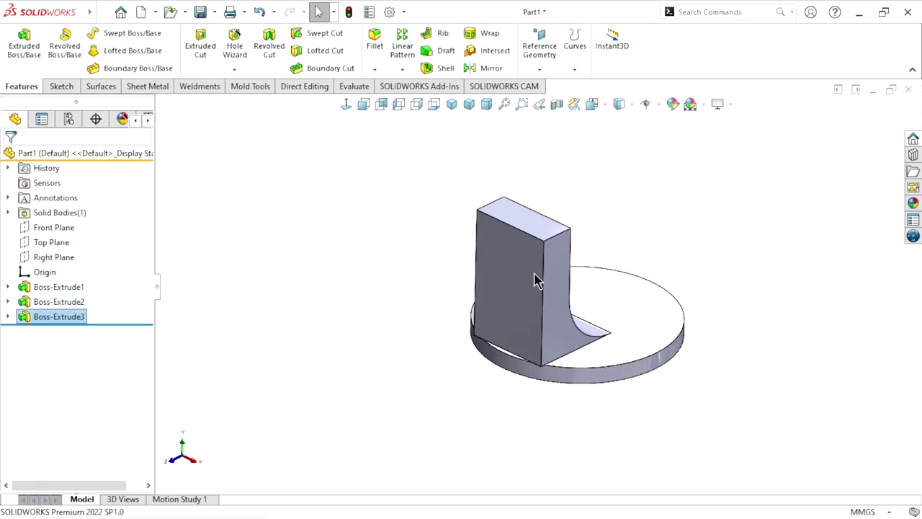
Apply a full round fillet across the wall's two side faces and top face to arch it
mouse_move(534, 280)
middle_mouse_down()
mouse_move(474, 294)
mouse_move(522, 319)
mouse_move(560, 308)
mouse_move(511, 262)
mouse_move(523, 274)
mouse_move(520, 240)
mouse_move(488, 289)
middle_mouse_up()
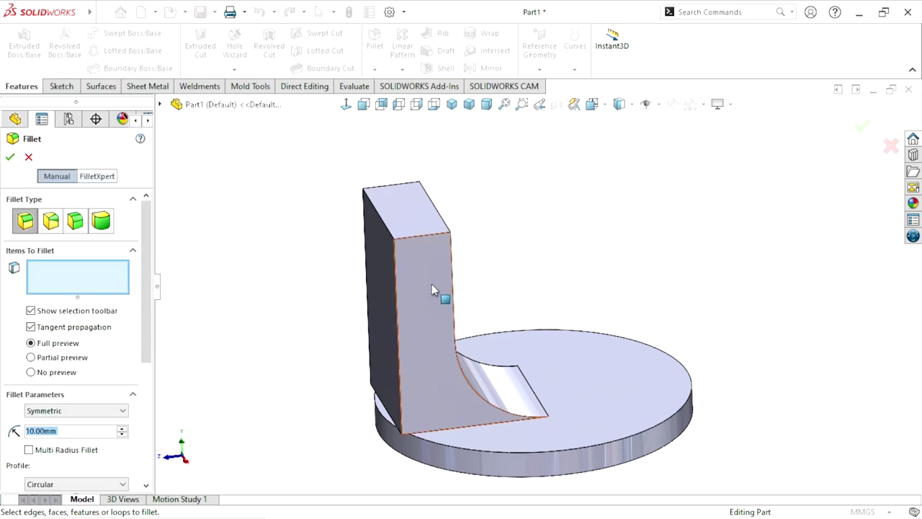
mouse_move(440, 288)
middle_mouse_down()
mouse_move(504, 305)
mouse_move(462, 330)
mouse_move(525, 315)
middle_mouse_up()
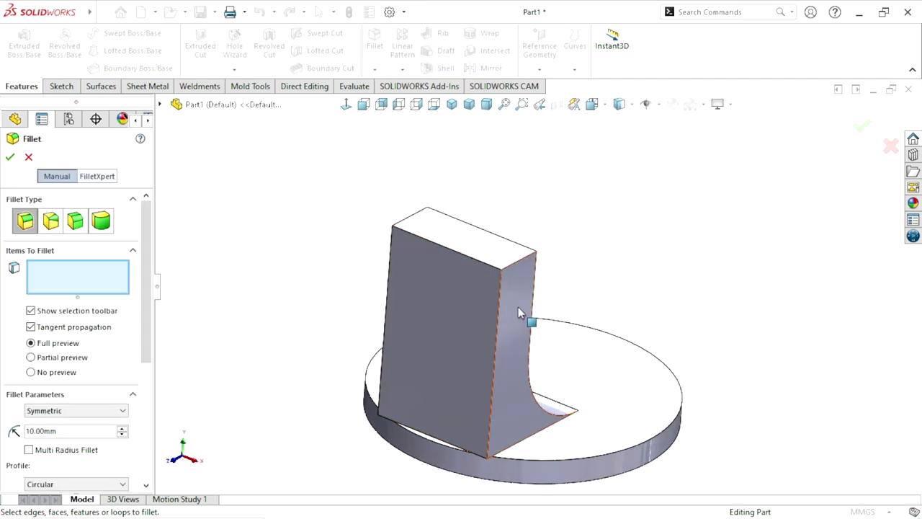
left_click(100, 223)
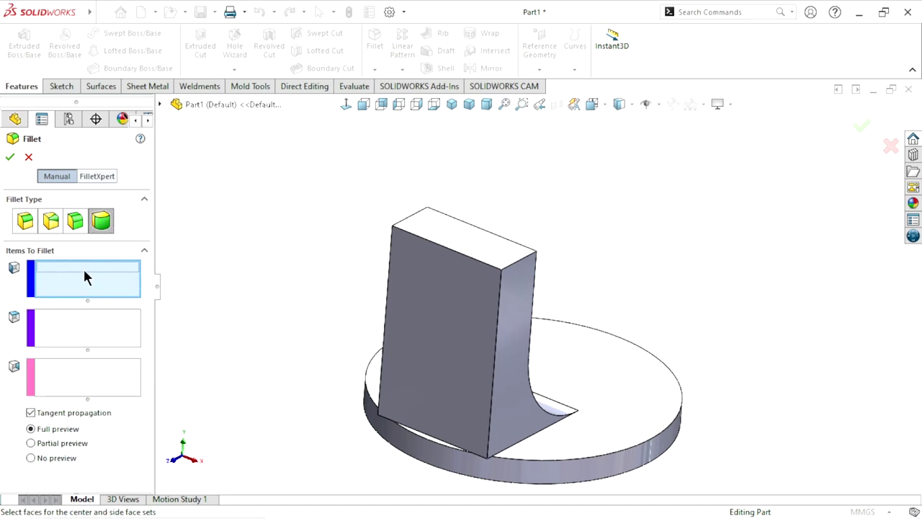
left_click(520, 298)
left_click(90, 330)
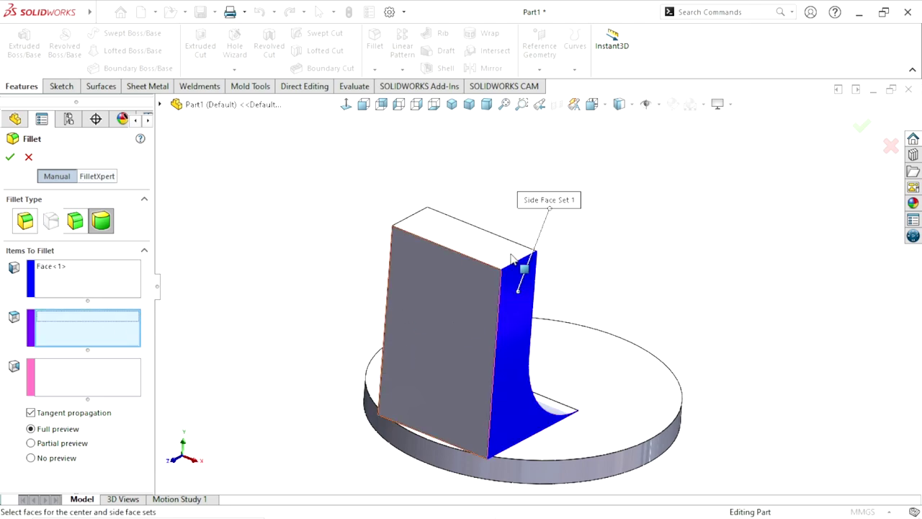
left_click(469, 245)
mouse_move(353, 295)
middle_mouse_down()
mouse_move(433, 319)
mouse_move(396, 330)
middle_mouse_up()
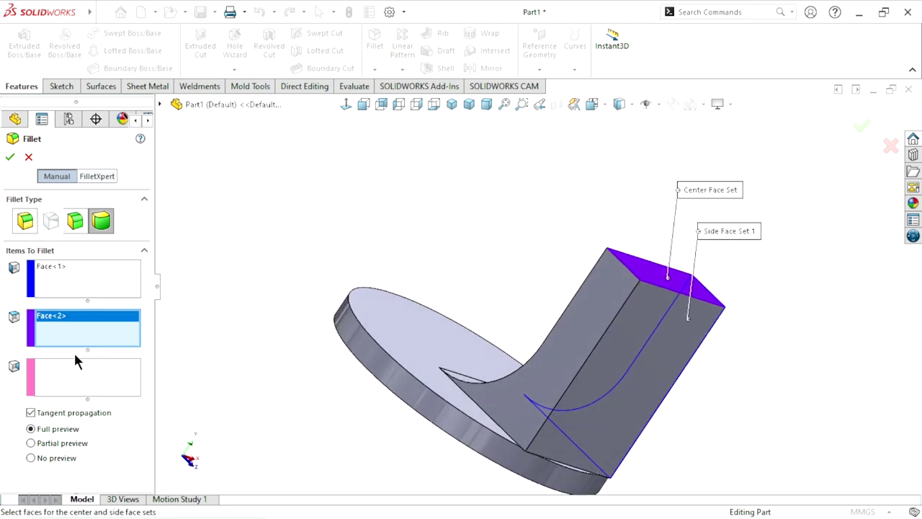
left_click(72, 376)
left_click(602, 297)
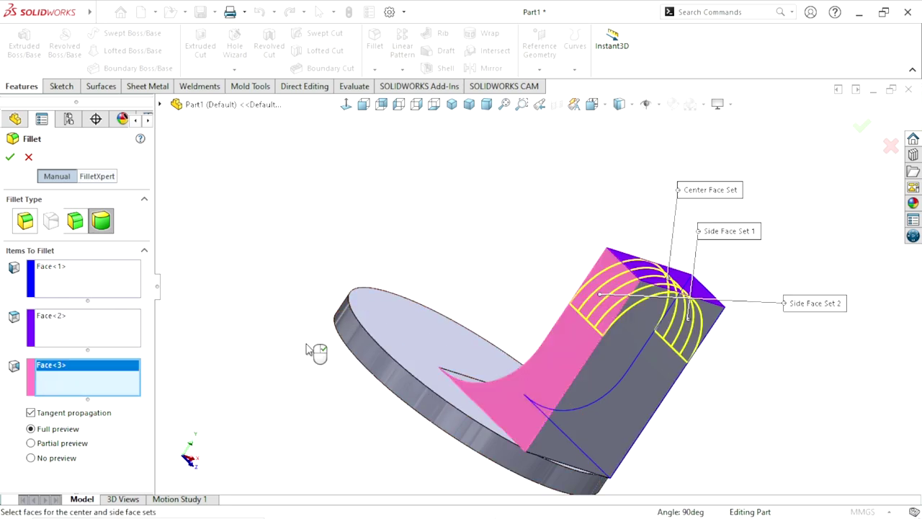
left_click(10, 156)
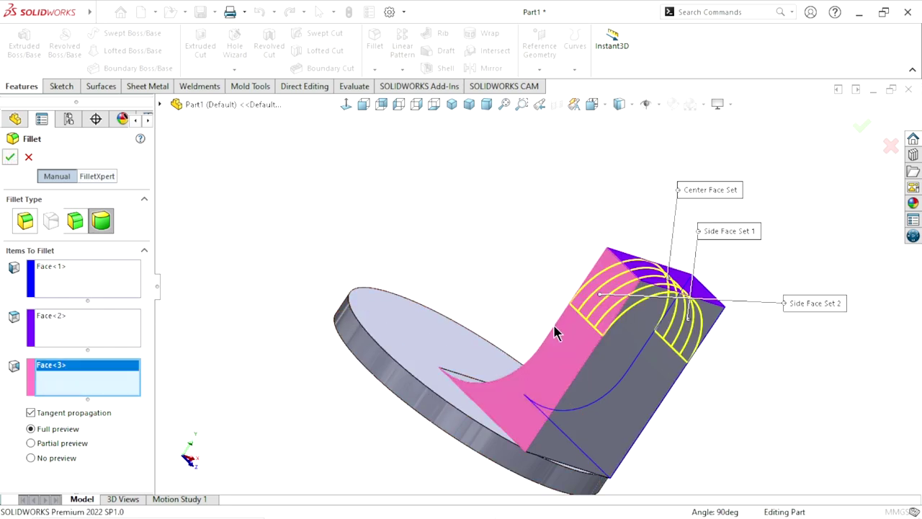
mouse_move(647, 364)
middle_mouse_down()
mouse_move(531, 237)
mouse_move(498, 288)
mouse_move(515, 316)
mouse_move(540, 305)
mouse_move(408, 274)
middle_mouse_up()
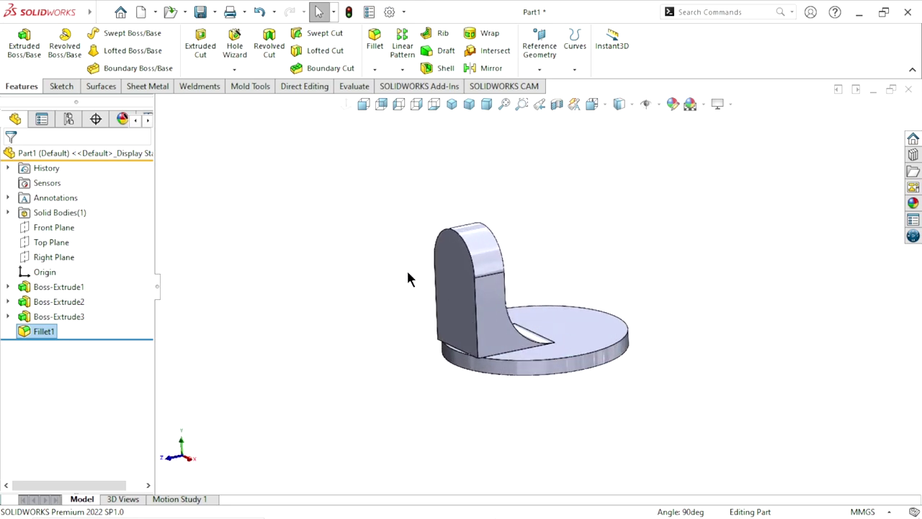
left_click(453, 266)
Sketch a circle on the arm face centred on the arch's arc centre
left_click(512, 225)
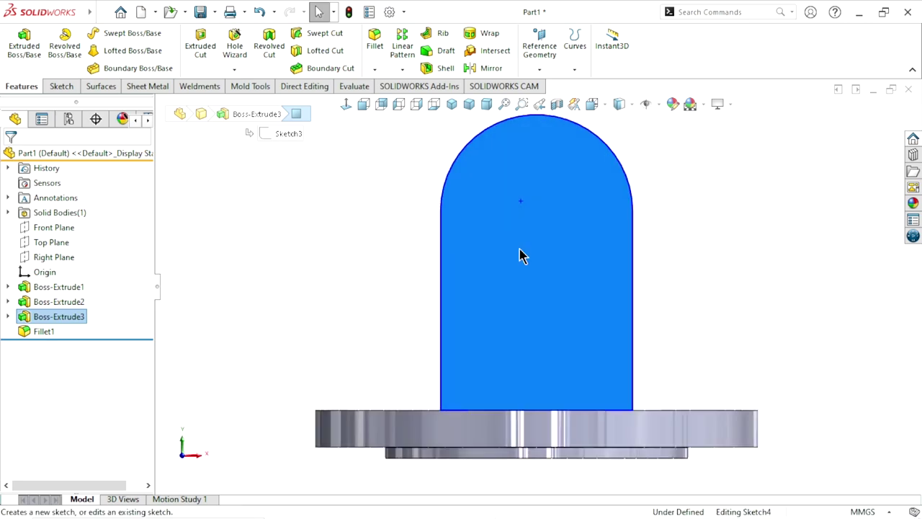
left_click(114, 34)
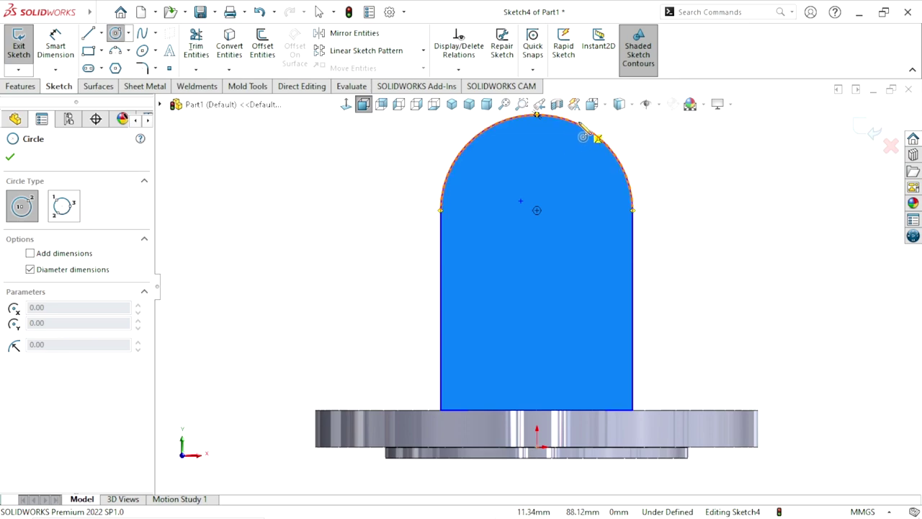
scroll(582, 130, "up", 2)
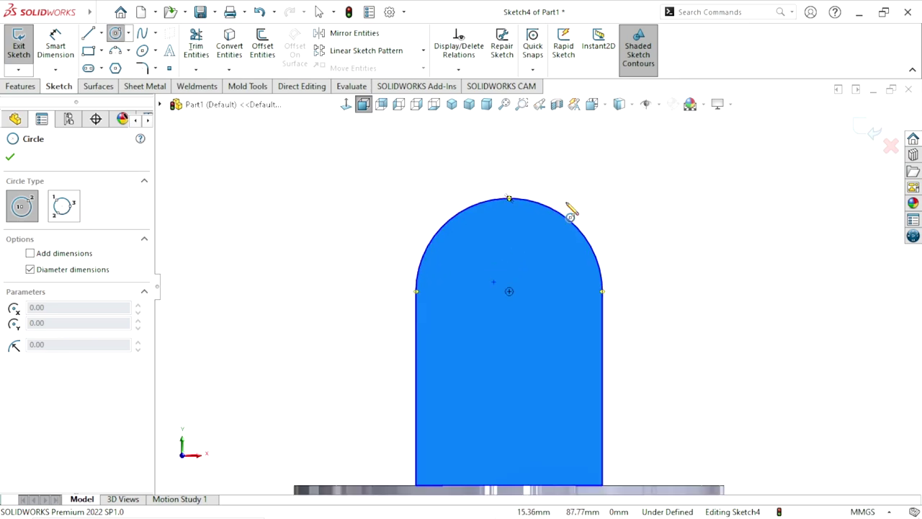
scroll(570, 208, "down", 2)
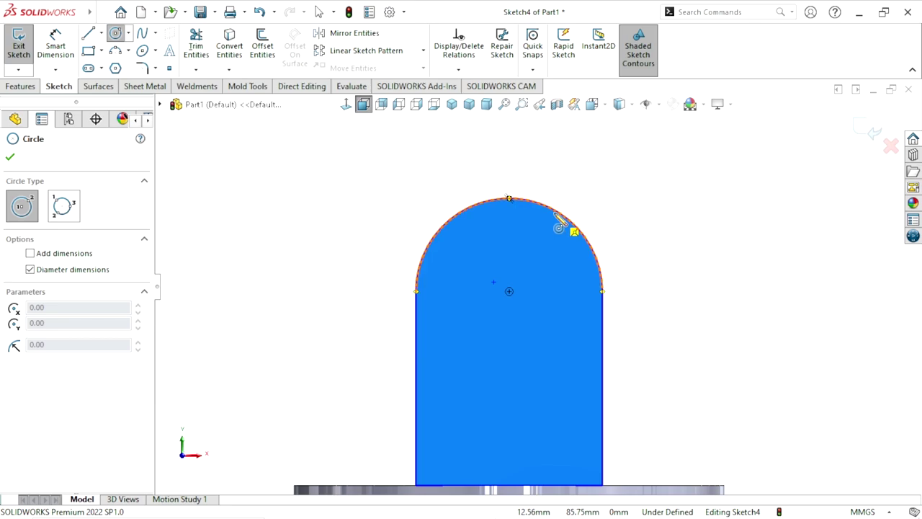
left_click(509, 290)
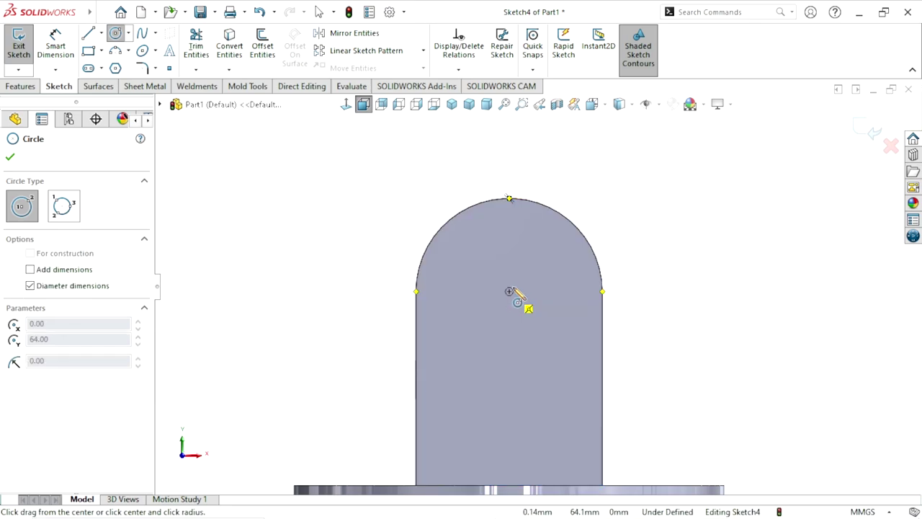
left_click(553, 241)
Dimension the circle's diameter to 38 mm
left_click(56, 47)
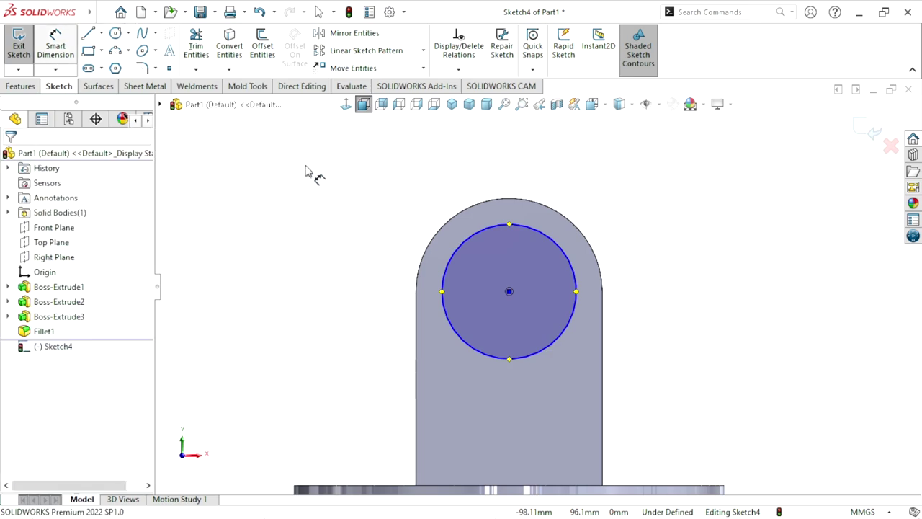
left_click(570, 268)
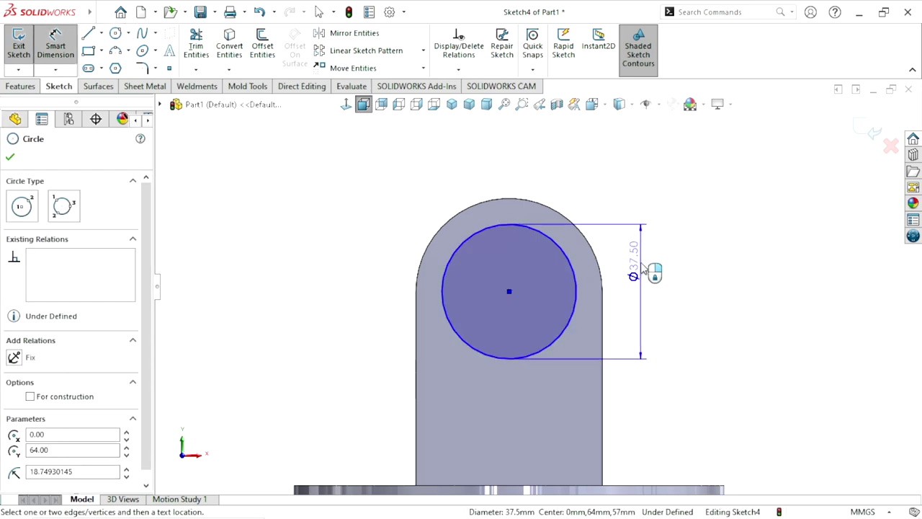
left_click(645, 272)
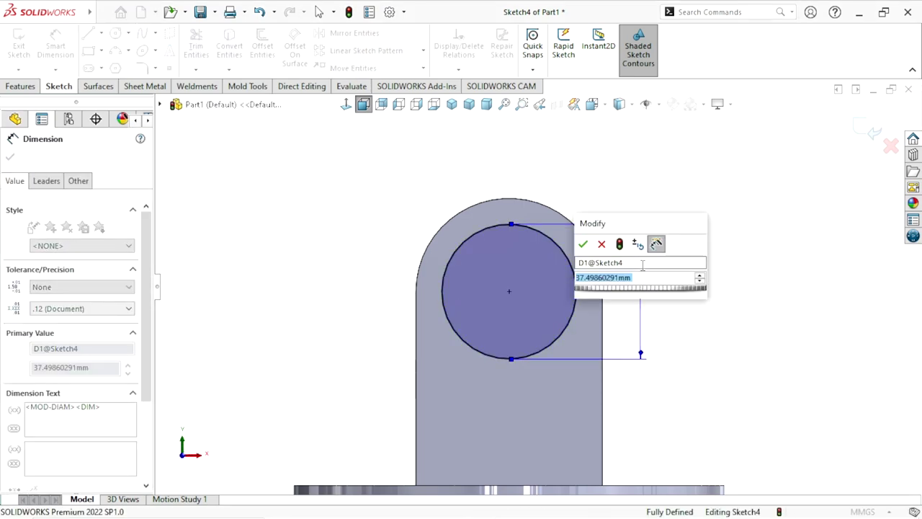
type("38")
left_click(584, 244)
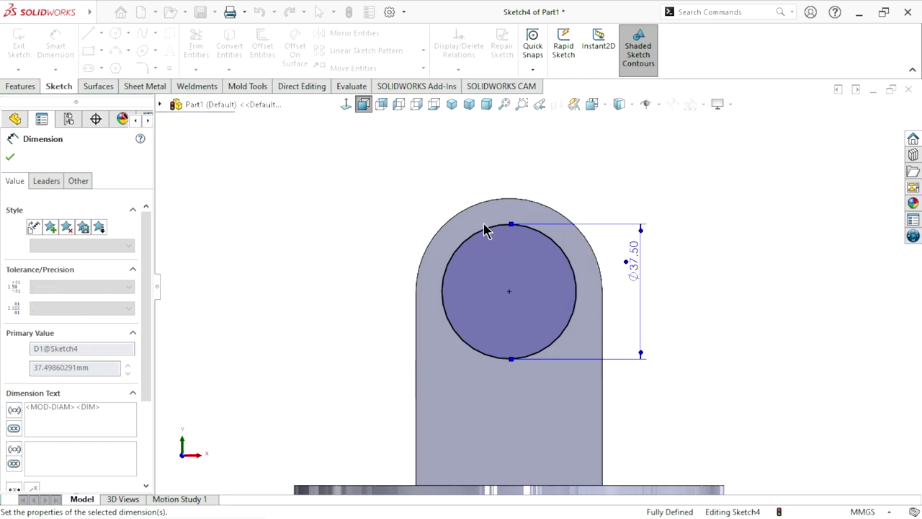
left_click(10, 158)
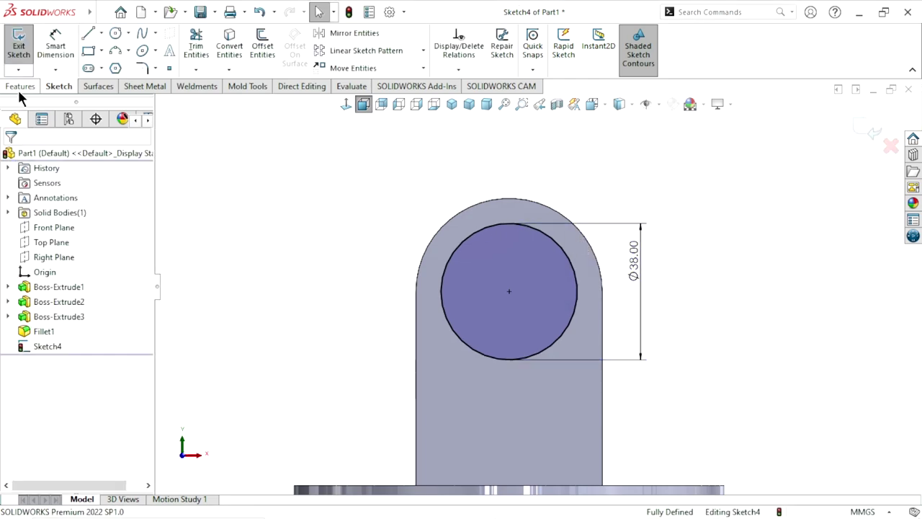
left_click(20, 86)
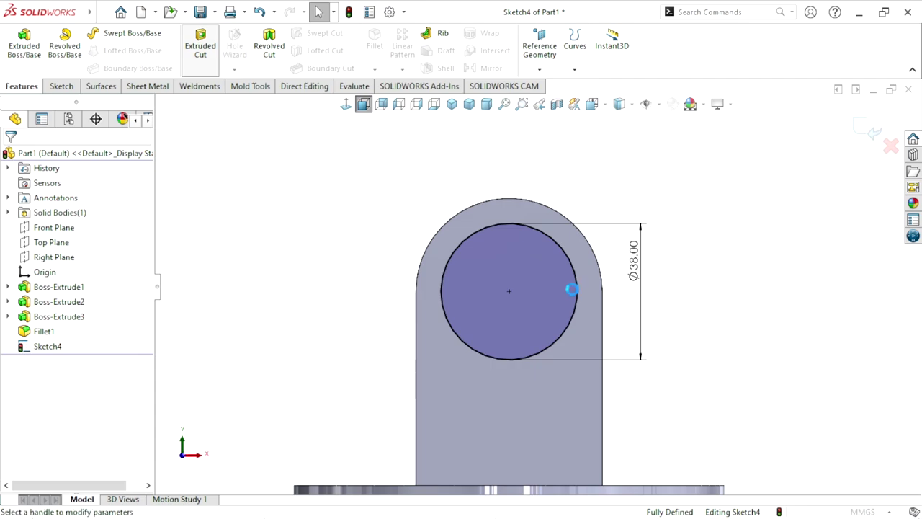
Cut the Ø38 mm circle Through All to bore the arm, then inspect the hole
scroll(544, 272, "down", 2)
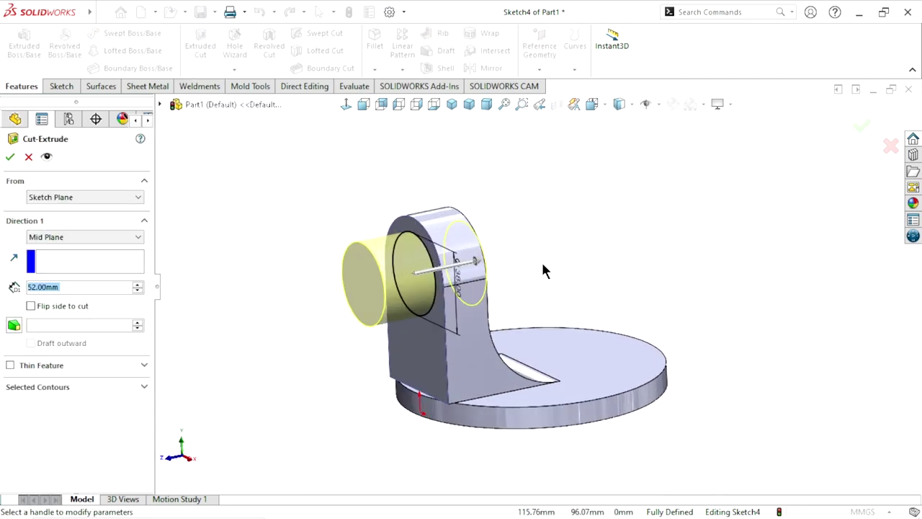
left_click(54, 238)
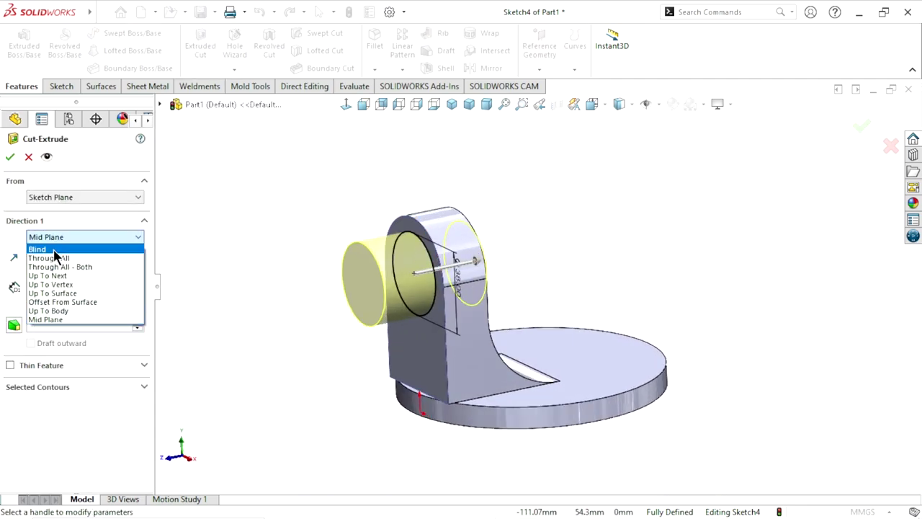
left_click(86, 273)
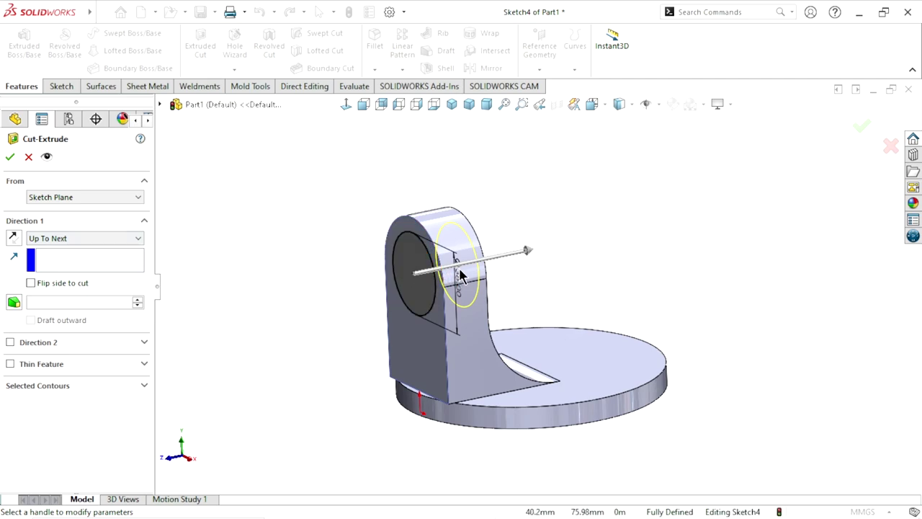
left_click(117, 242)
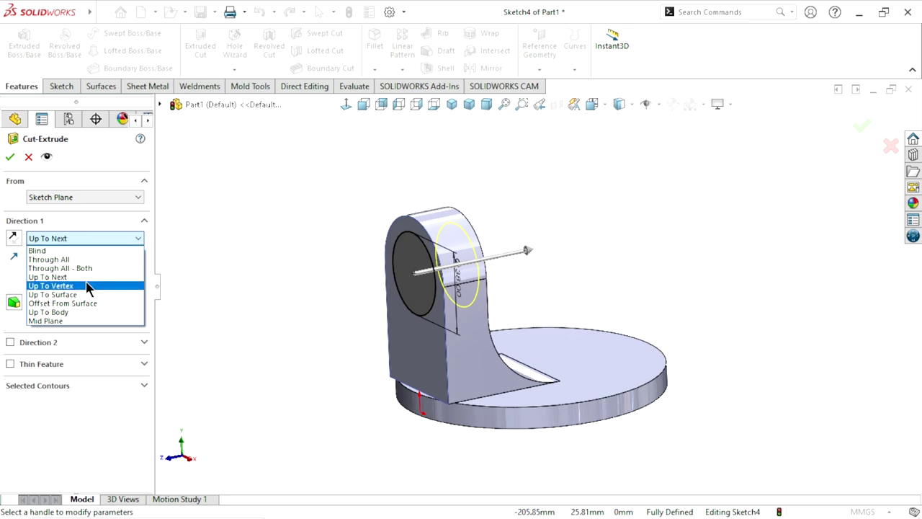
left_click(72, 259)
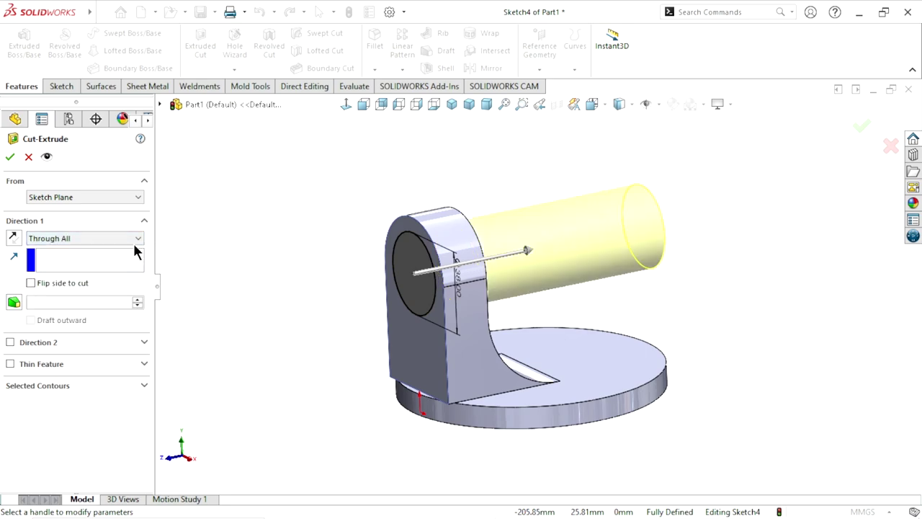
left_click(10, 156)
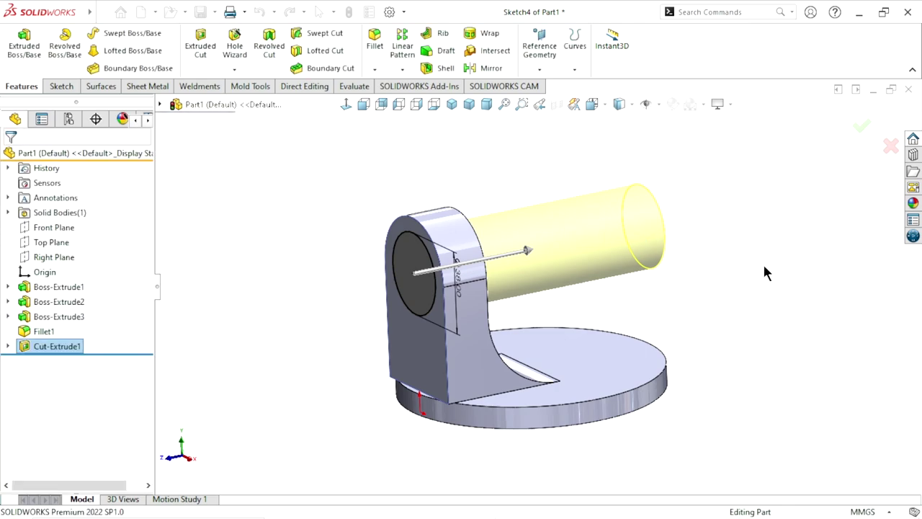
mouse_move(618, 274)
middle_mouse_down()
mouse_move(488, 271)
mouse_move(552, 317)
middle_mouse_up()
key("f")
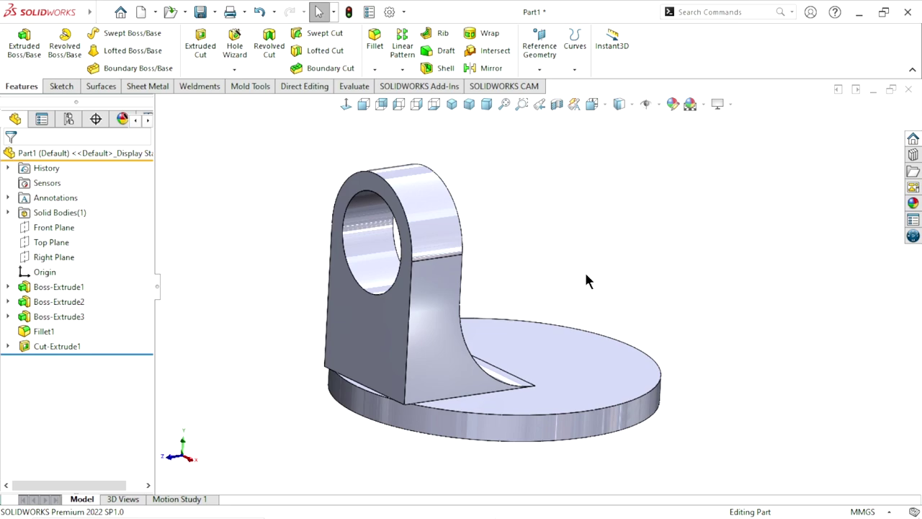
scroll(549, 304, "up", 3)
mouse_move(549, 304)
middle_mouse_down()
mouse_move(506, 297)
mouse_move(591, 315)
mouse_move(592, 337)
middle_mouse_up()
scroll(505, 298, "down", 3)
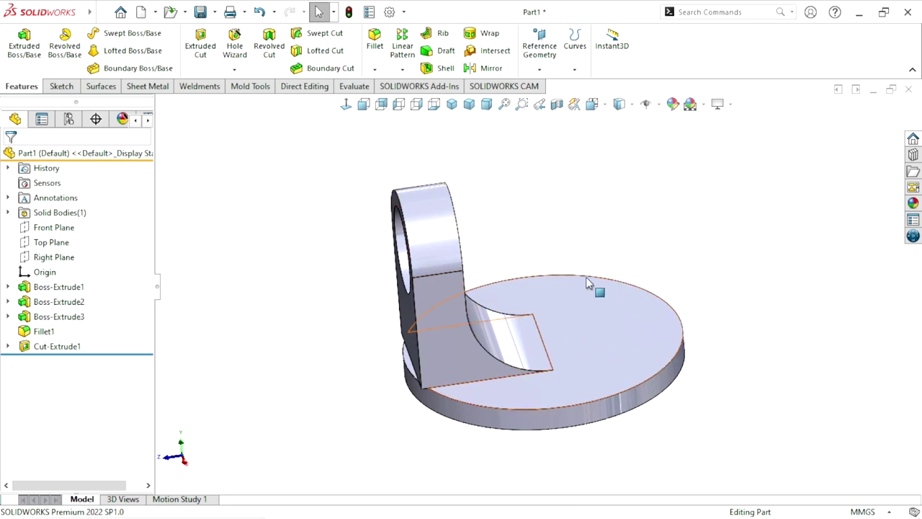
mouse_move(523, 198)
middle_mouse_down()
mouse_move(533, 179)
mouse_move(520, 165)
middle_mouse_up()
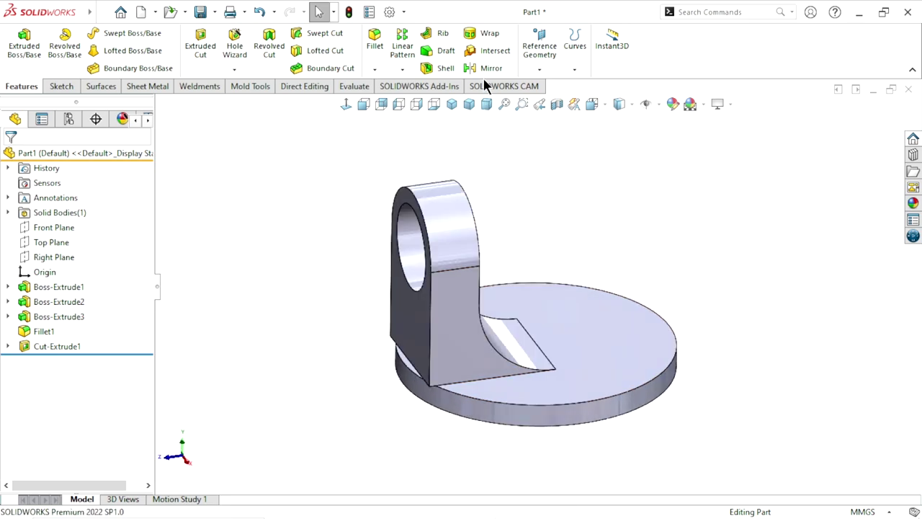
Mirror Boss-Extrude3, Fillet1 and Cut-Extrude1 across the Front Plane to create the second bored arm
left_click(486, 69)
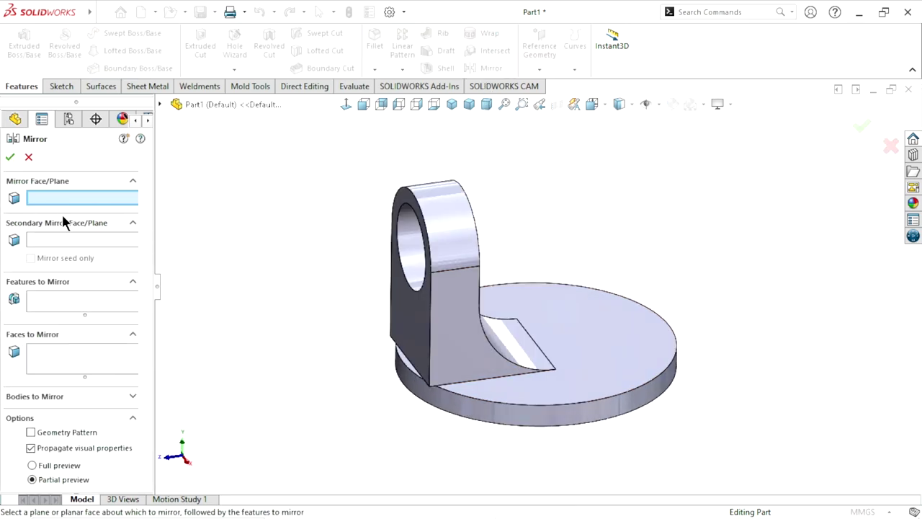
left_click(160, 104)
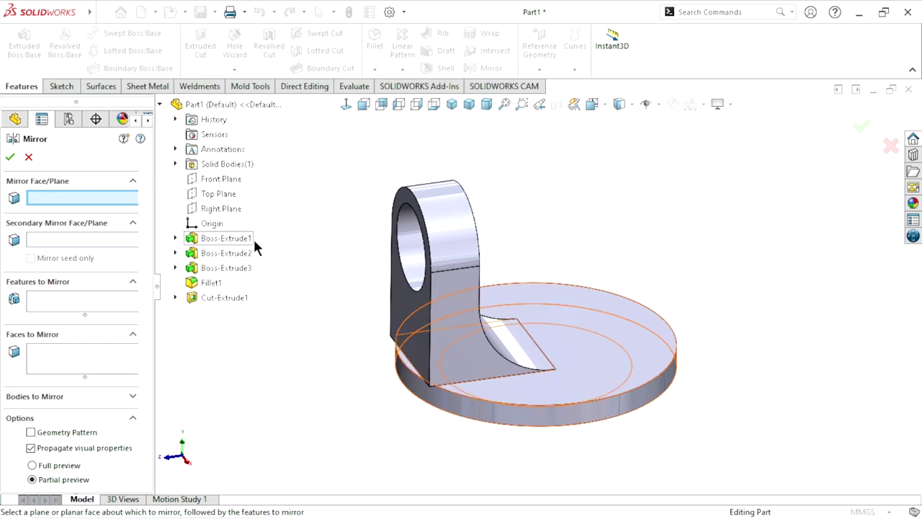
left_click(232, 182)
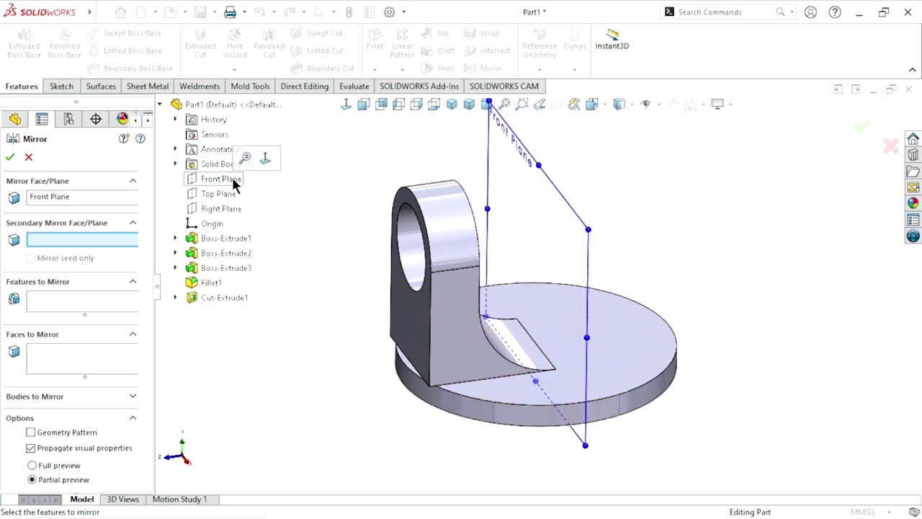
left_click(59, 308)
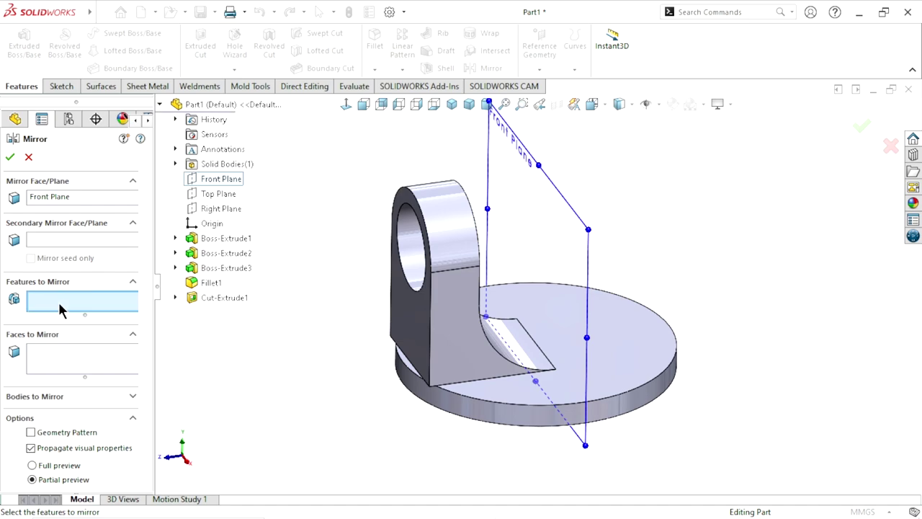
left_click(237, 271)
left_click(215, 283)
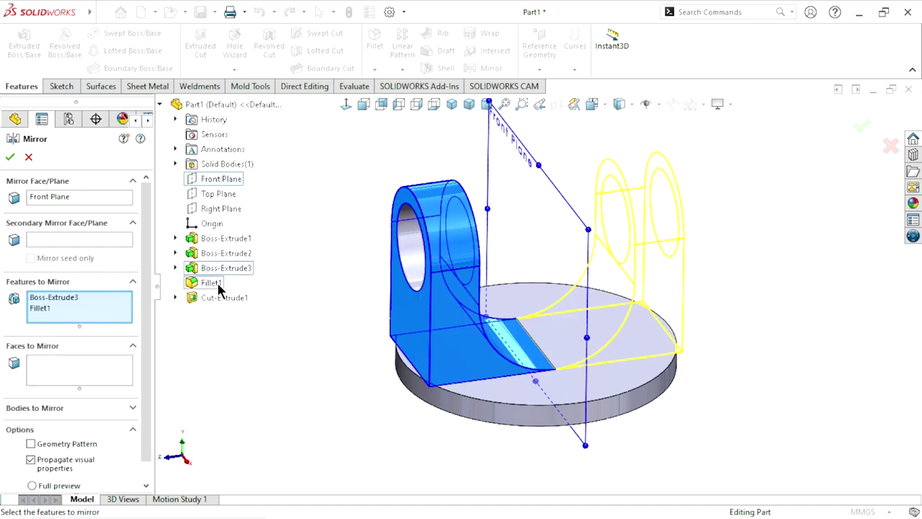
left_click(212, 297)
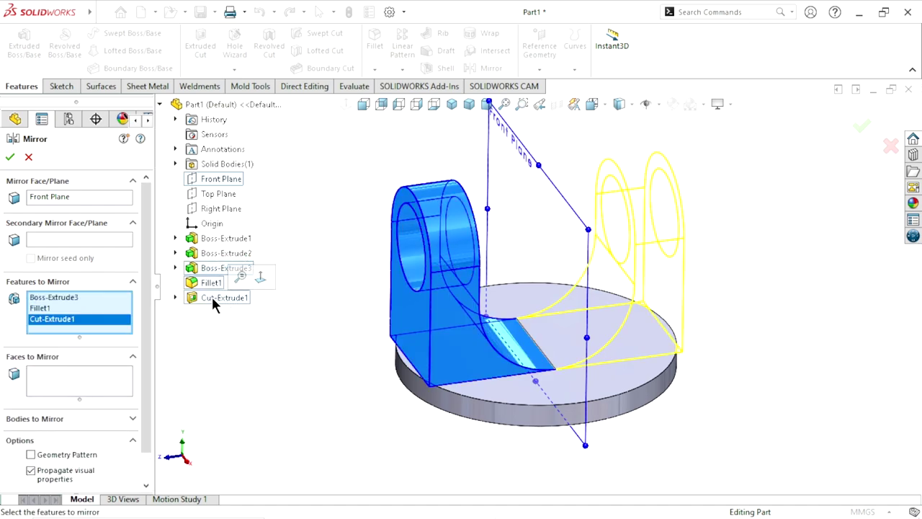
left_click(10, 157)
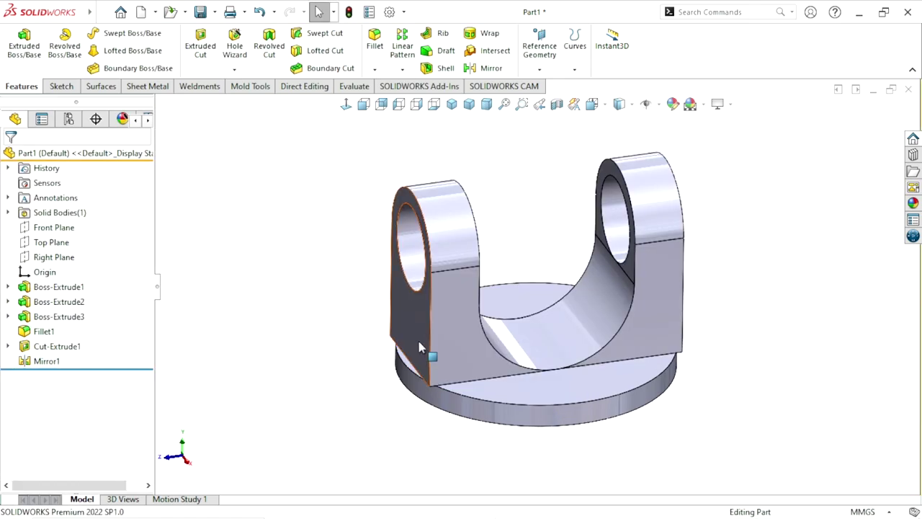
mouse_move(420, 346)
middle_mouse_down()
mouse_move(402, 305)
mouse_move(535, 388)
middle_mouse_up()
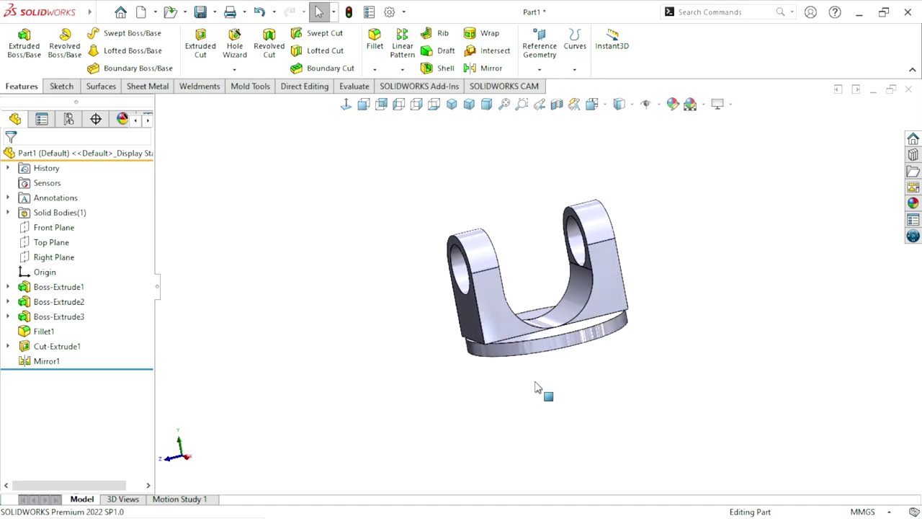
key("ctrl+shift+z")
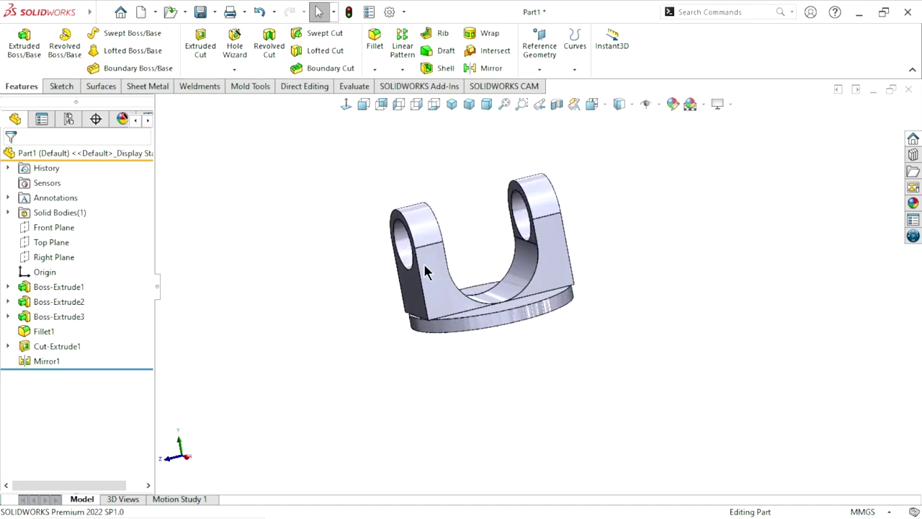
Start a sketch on the Front Plane and draw a three-point arc on the flange top
left_click(49, 229)
left_click(61, 211)
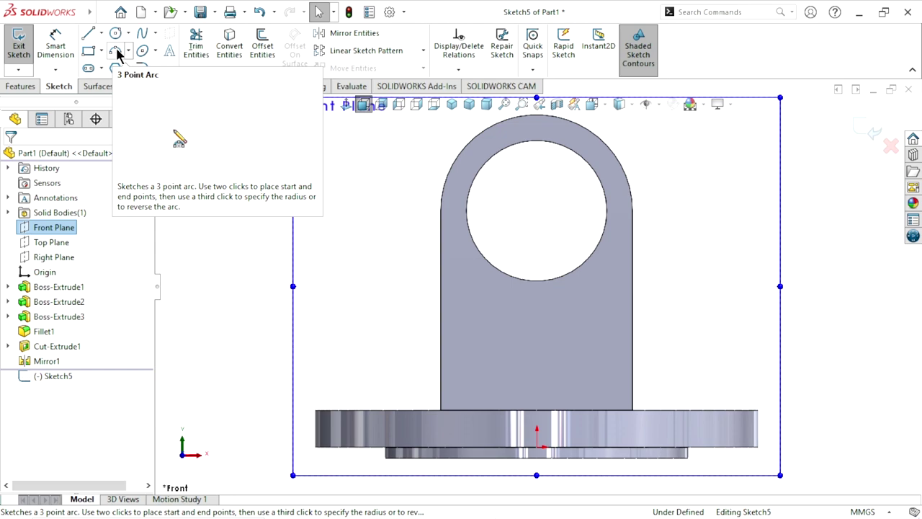
left_click(118, 56)
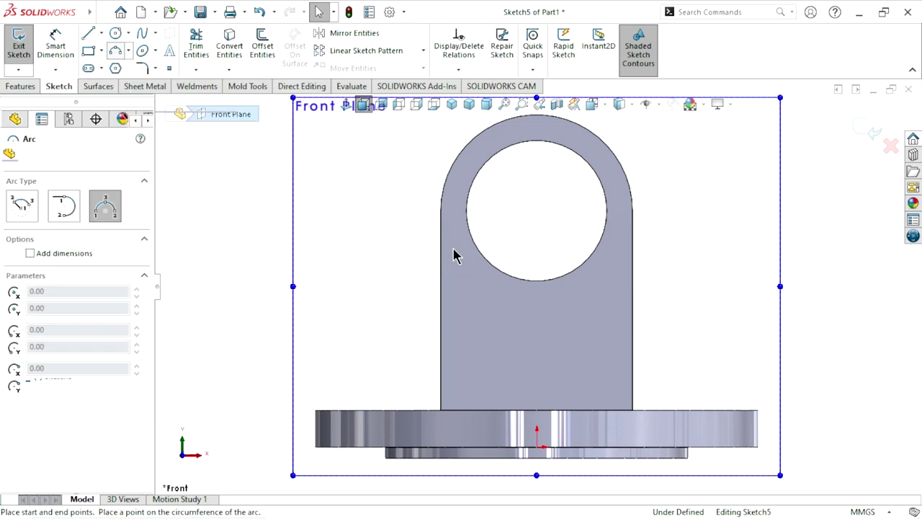
left_click(441, 411)
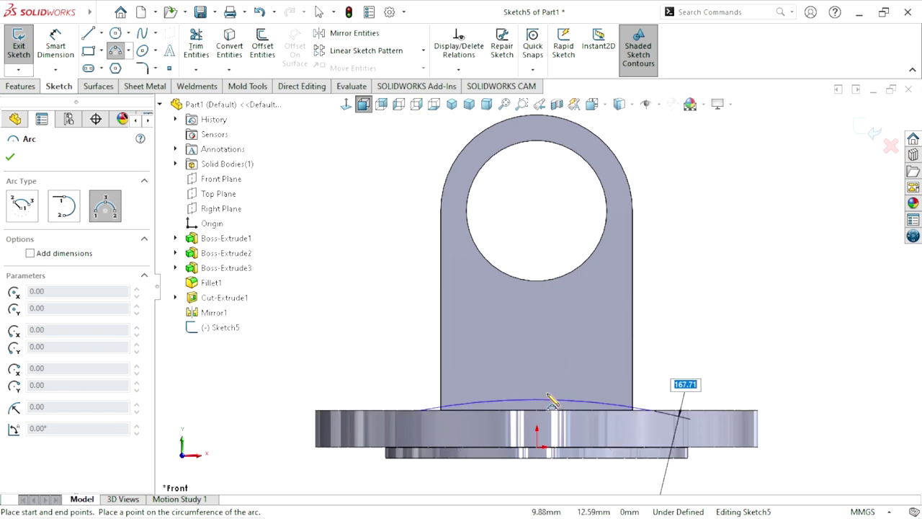
left_click(544, 364)
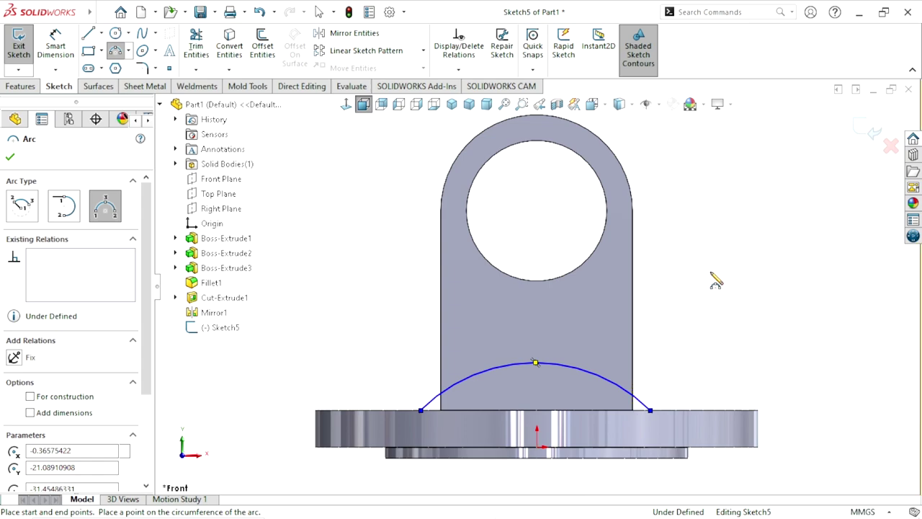
key("Escape")
scroll(725, 293, "up", 3)
scroll(542, 356, "down", 2)
scroll(542, 356, "down", 2)
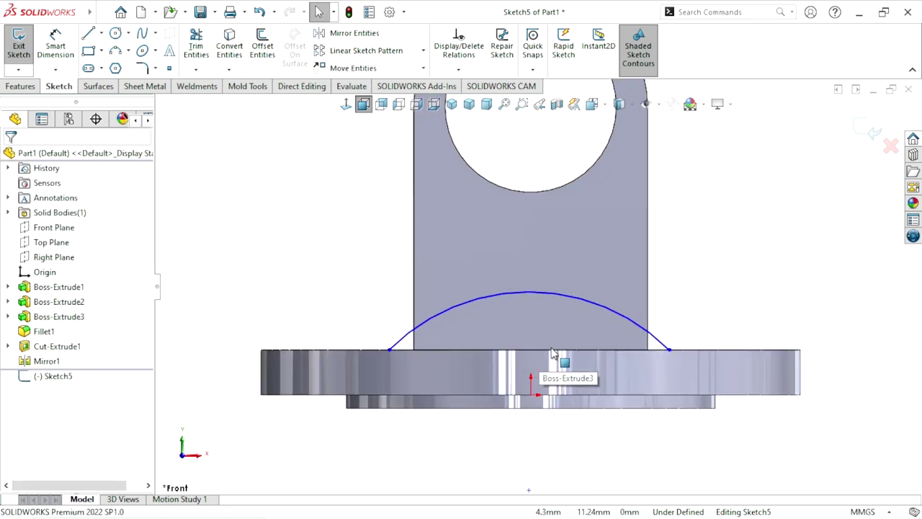
Add a Vertical relation between the arc's top point and the origin
left_click(530, 296)
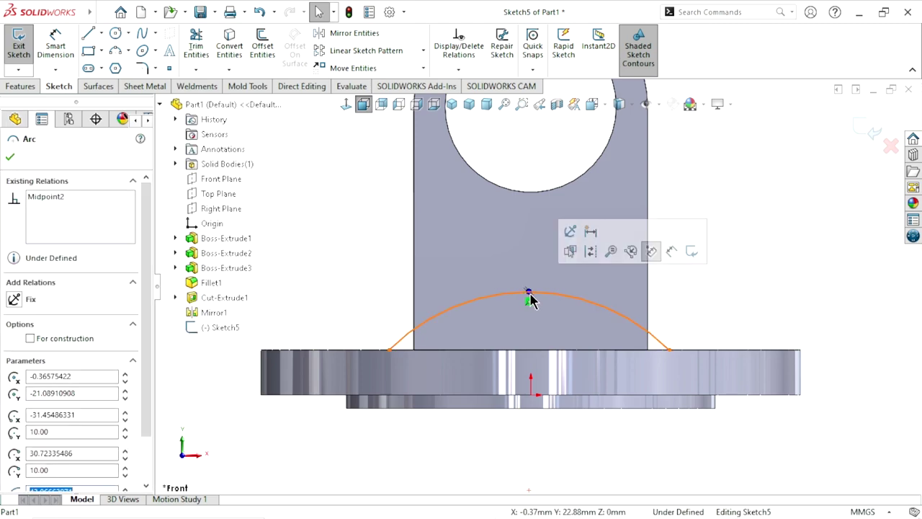
left_click(532, 397)
left_click(532, 397, "ctrl")
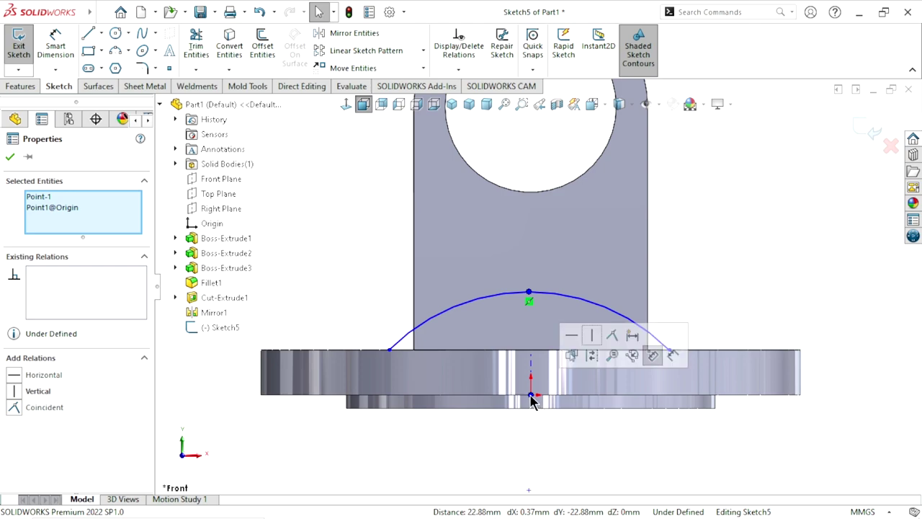
left_click(19, 391)
left_click(10, 157)
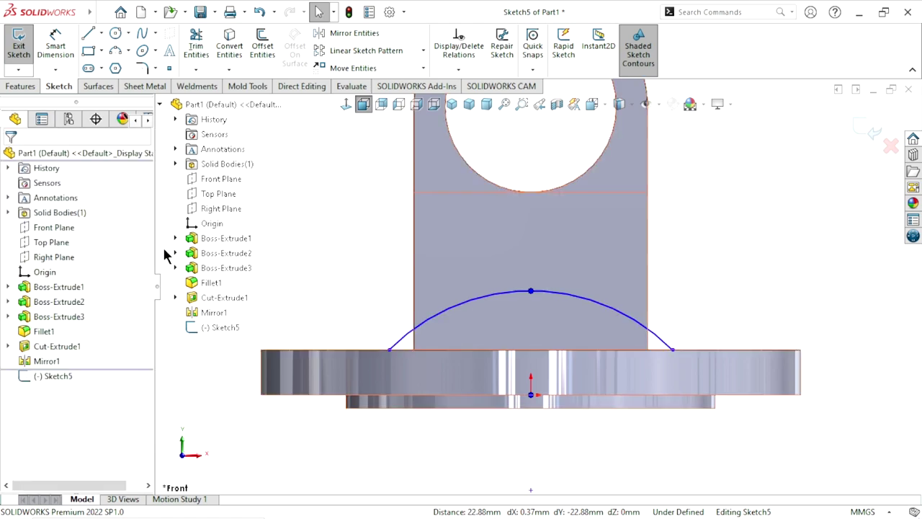
Close the arch with a straight line joining the arc's two ends
middle_click_drag(606, 366, 578, 345, "ctrl")
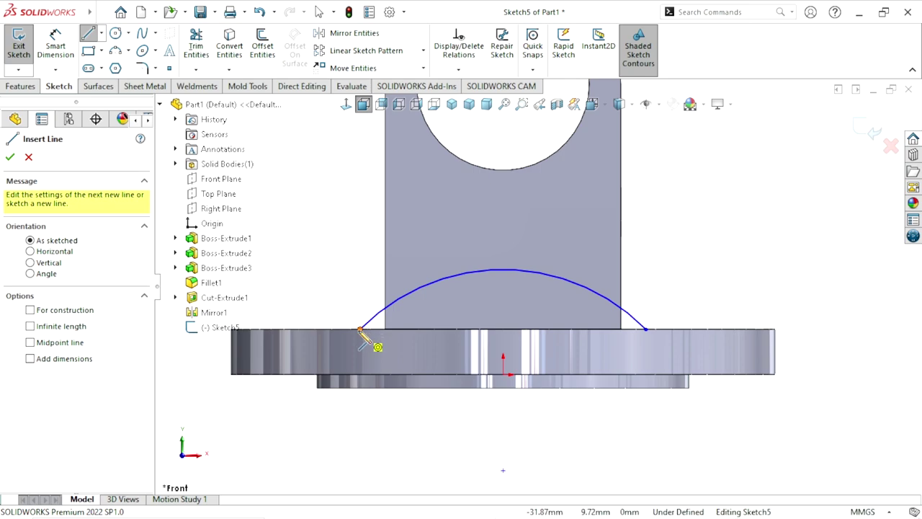
left_click(360, 330)
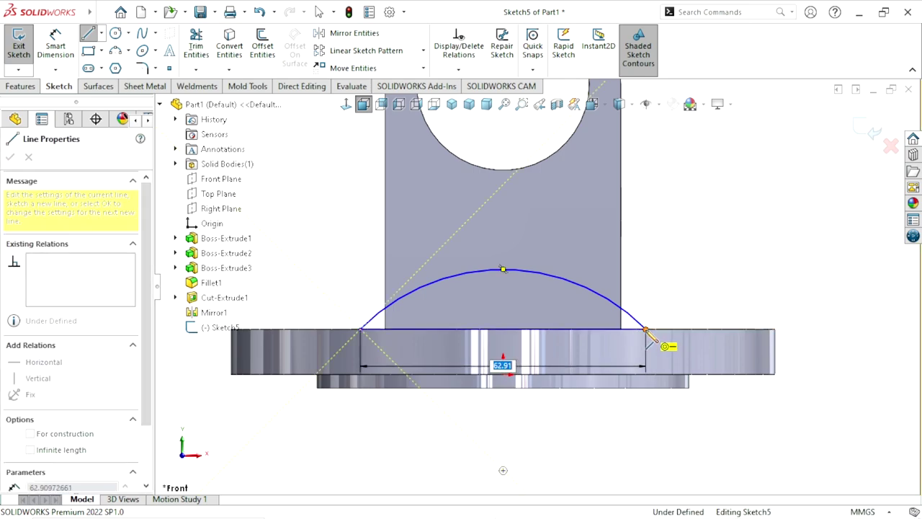
left_click(645, 329)
right_click(684, 216)
left_click(688, 219)
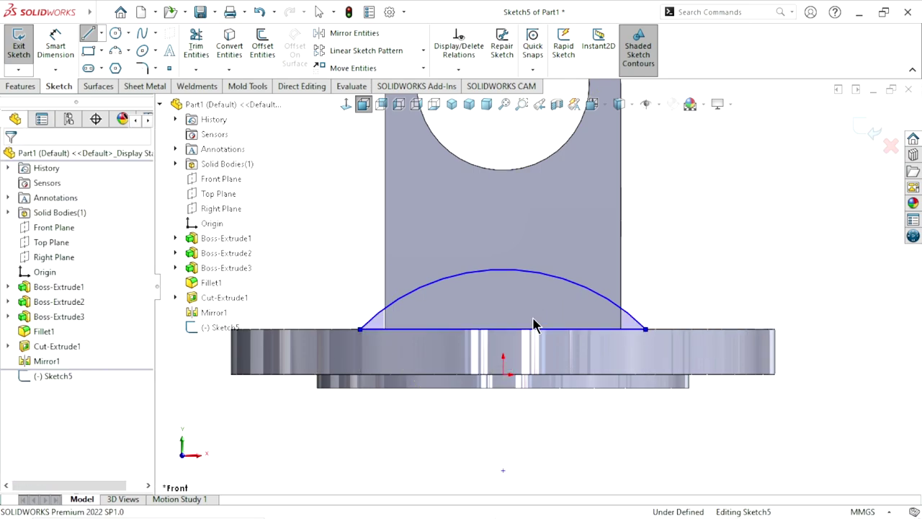
scroll(537, 288, "up", 3)
scroll(548, 299, "down", 2)
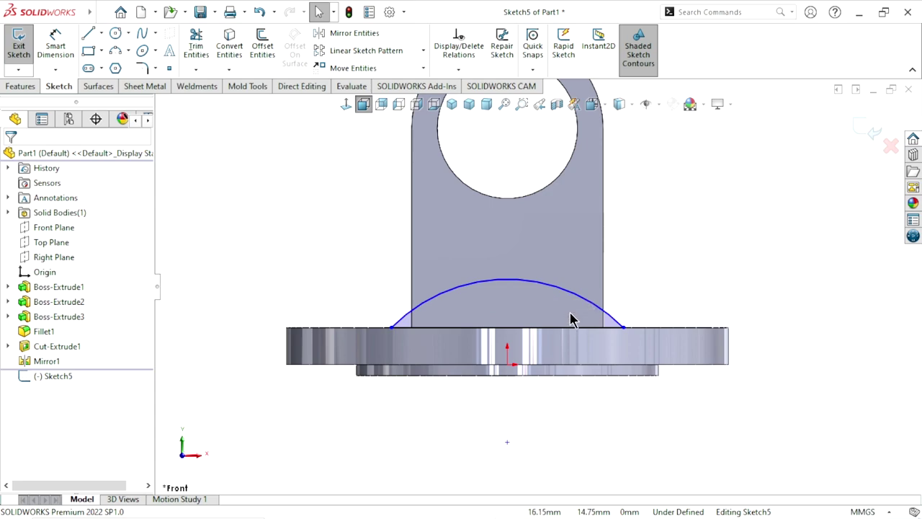
Dimension the bottom line to 80 mm and the line-to-arc-top height to 12.5 mm
left_click(58, 49)
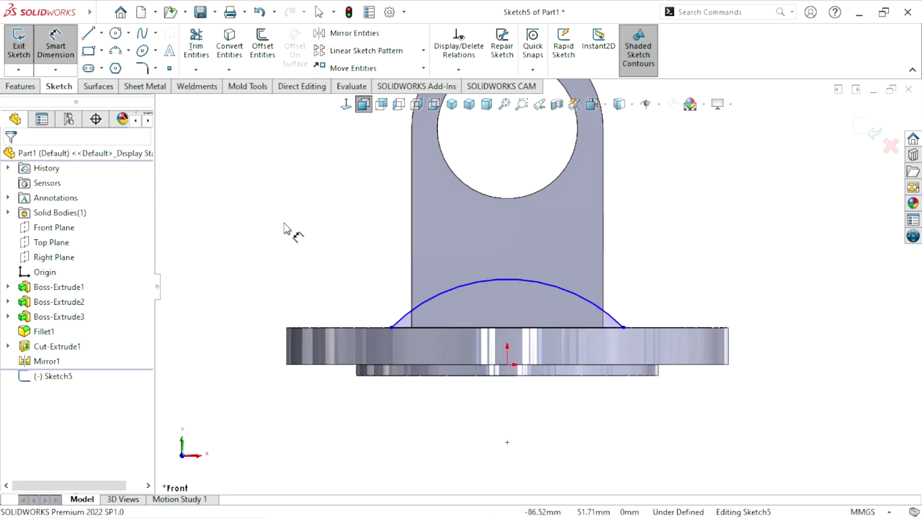
left_click(492, 330)
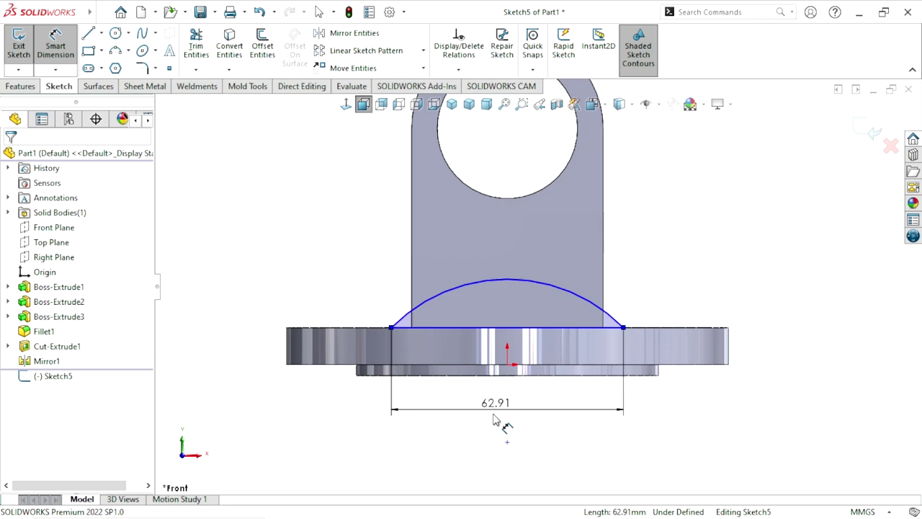
left_click(494, 420)
type("80")
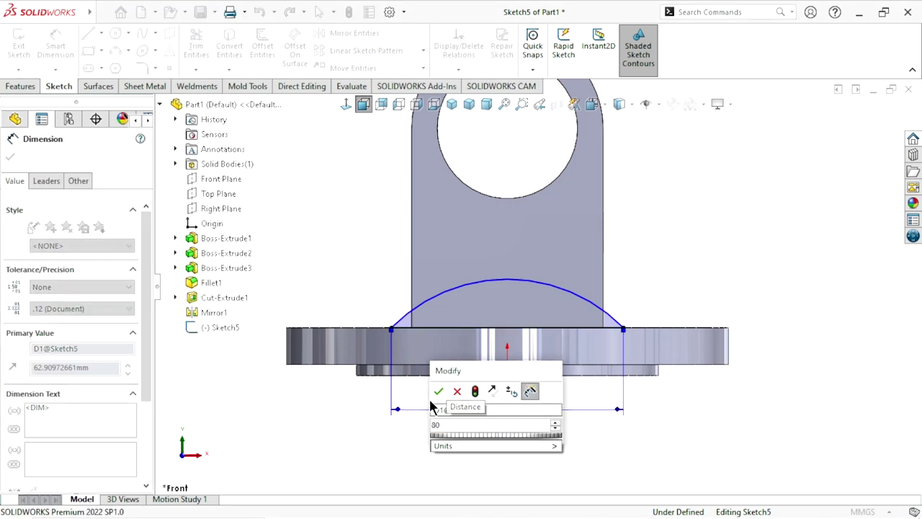
left_click(439, 390)
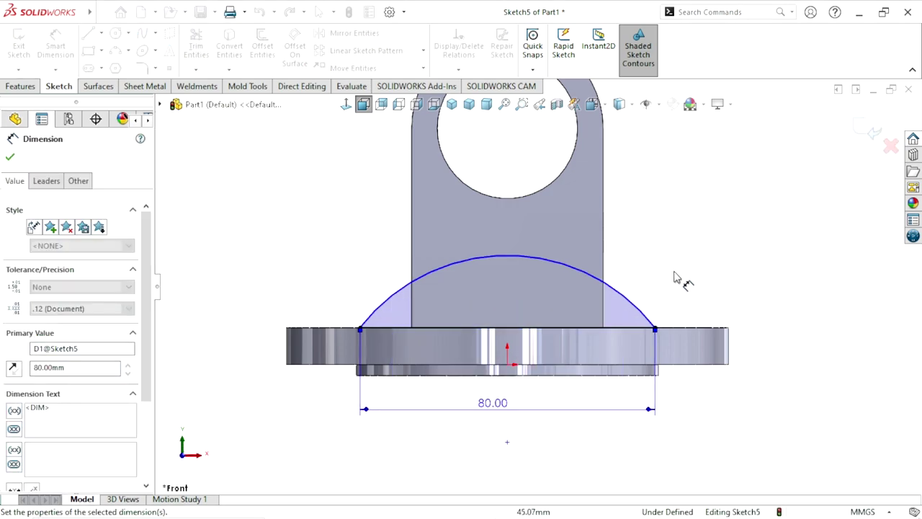
left_click(524, 329)
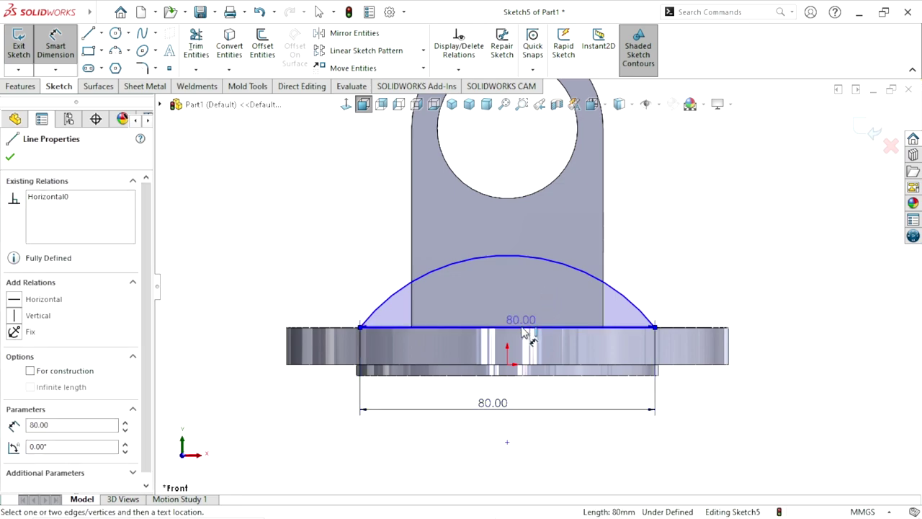
left_click(516, 261)
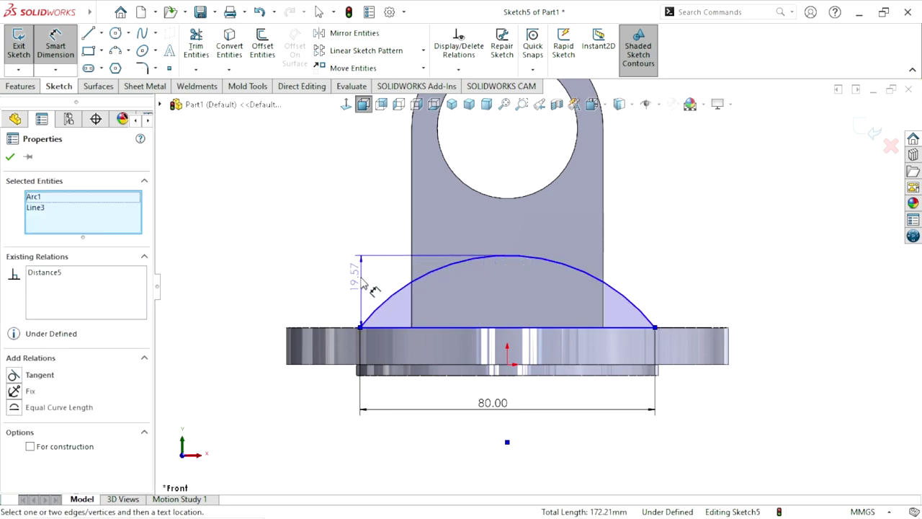
left_click(358, 277)
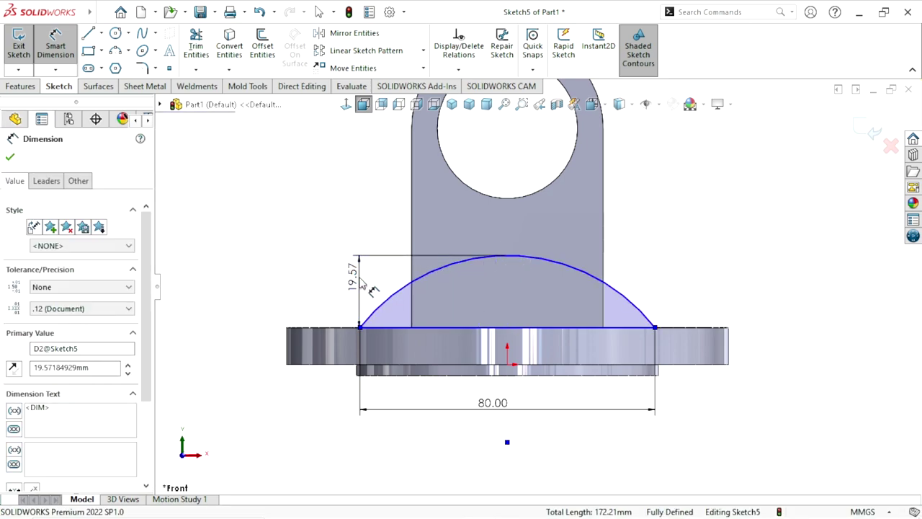
type("12.5")
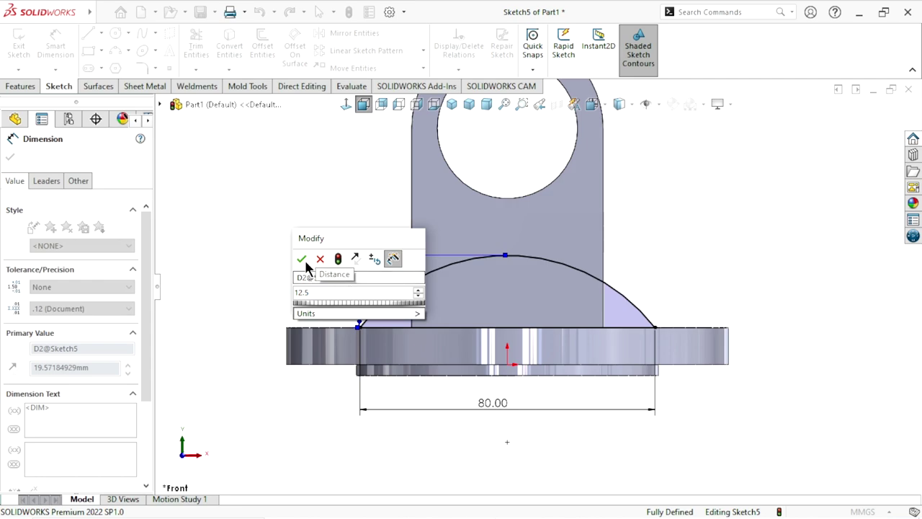
left_click(301, 258)
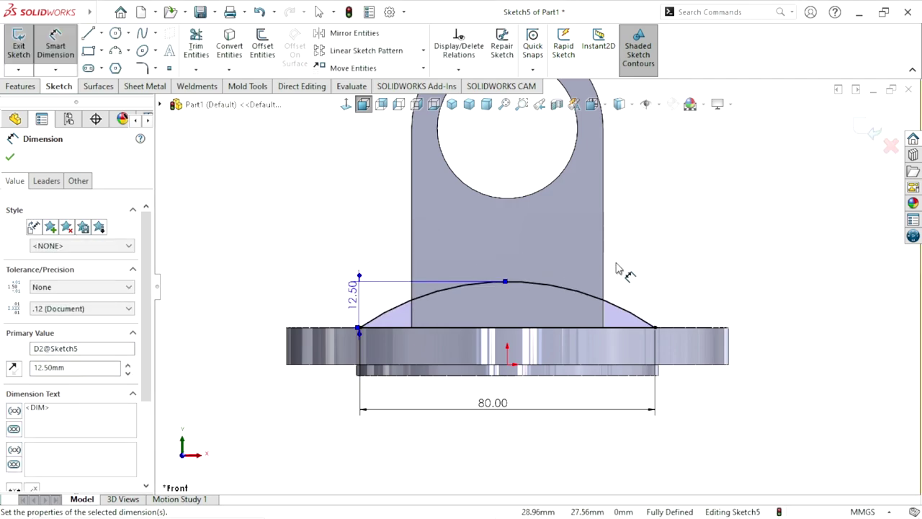
left_click(10, 158)
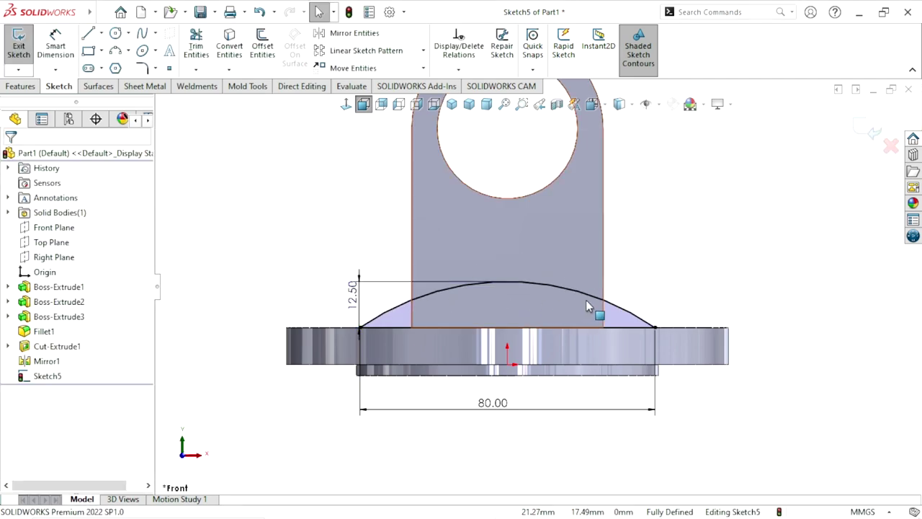
Extrude the arch profile Mid Plane to 80 mm as a merged boss
left_click(13, 88)
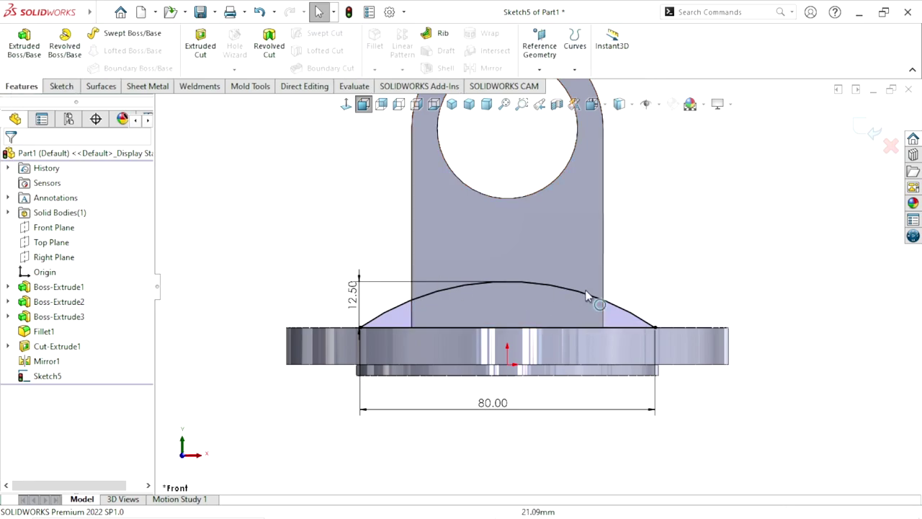
mouse_move(668, 286)
middle_mouse_down()
mouse_move(706, 307)
mouse_move(706, 325)
middle_mouse_up()
scroll(692, 290, "down", 2)
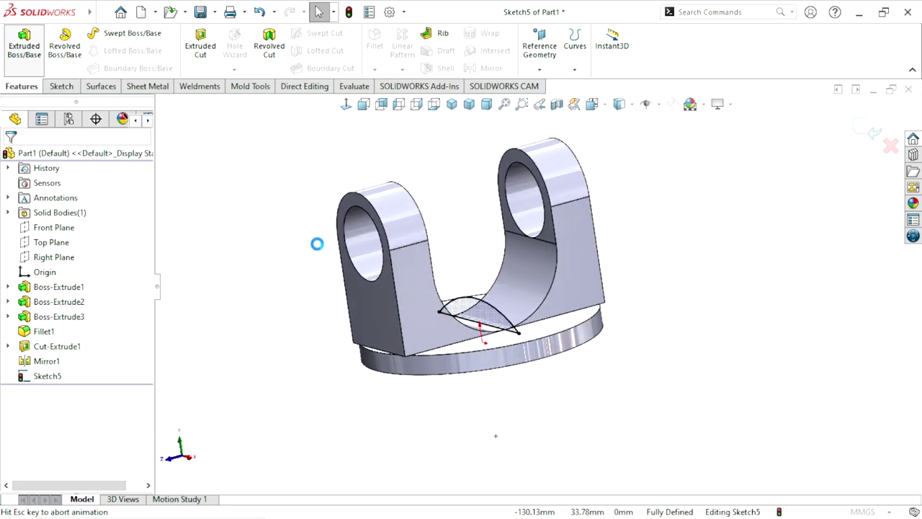
mouse_move(593, 303)
middle_mouse_down()
mouse_move(570, 346)
mouse_move(531, 313)
middle_mouse_up()
scroll(381, 308, "down", 3)
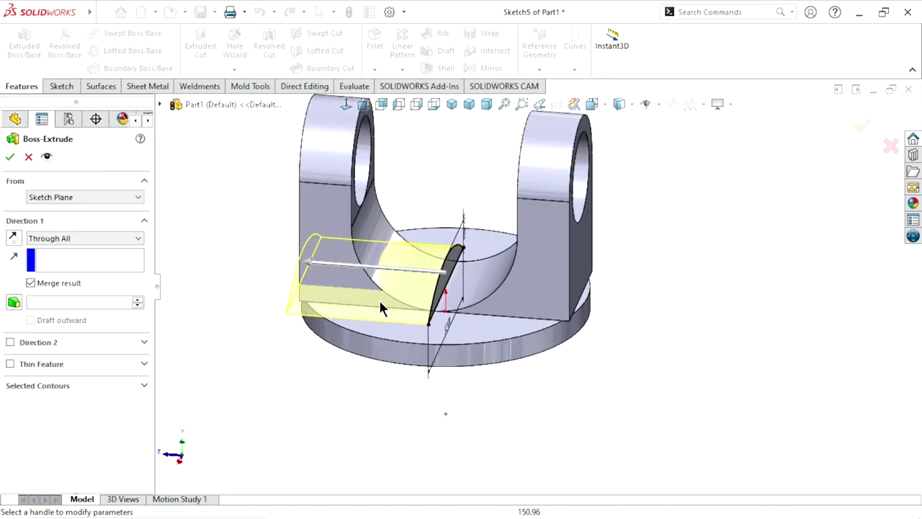
left_click(84, 240)
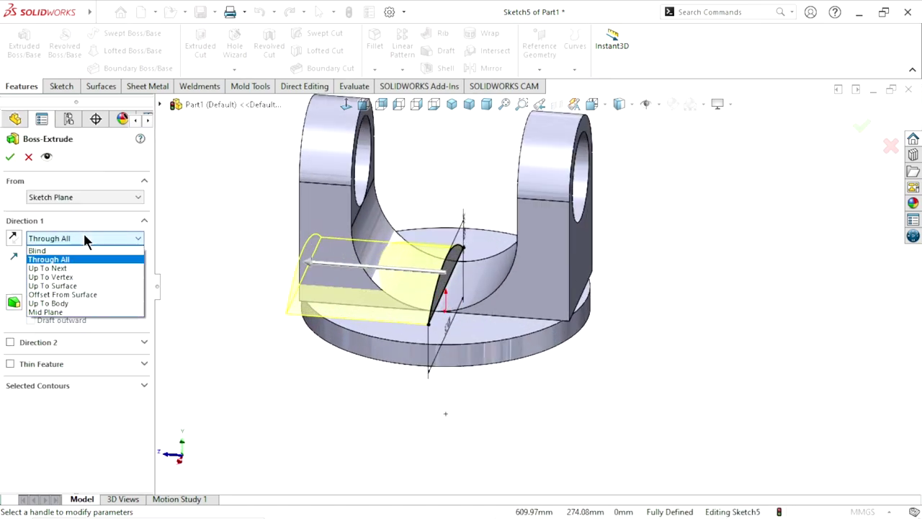
left_click(76, 317)
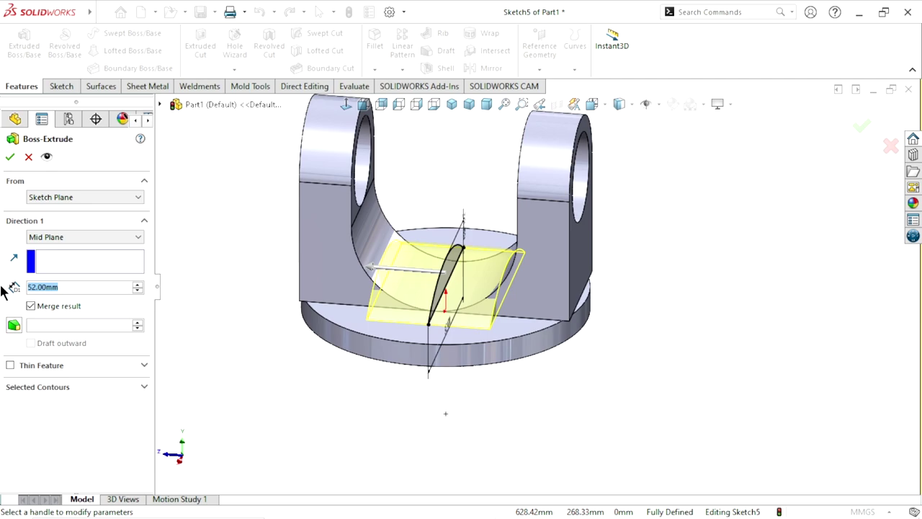
type("80")
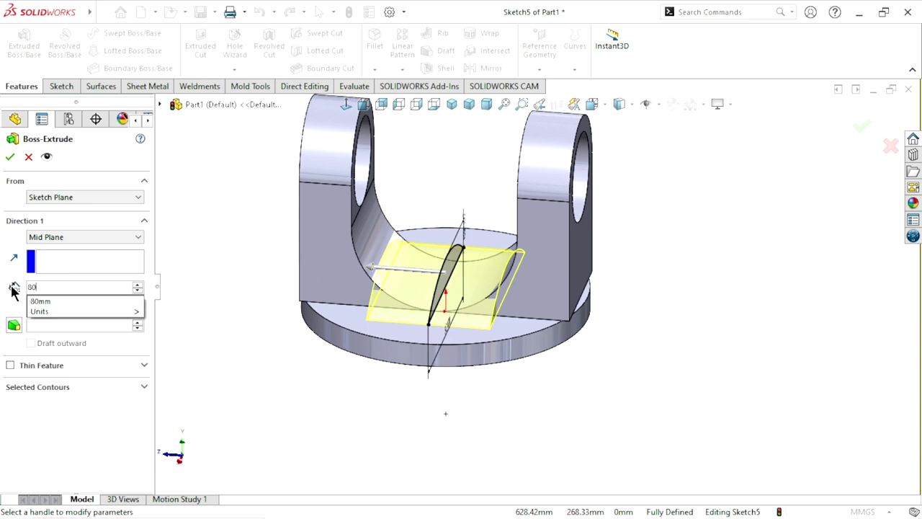
key("Return")
mouse_move(303, 284)
middle_mouse_down()
mouse_move(303, 256)
mouse_move(278, 270)
middle_mouse_up()
left_click(10, 160)
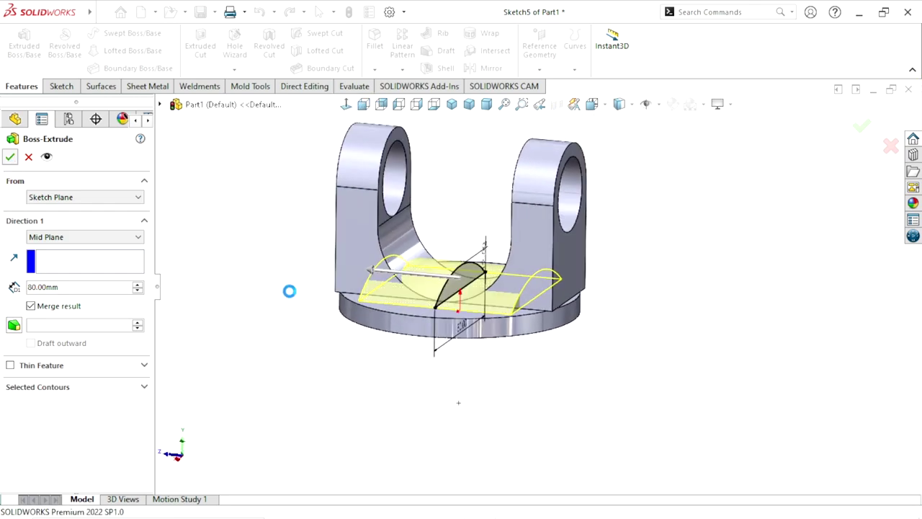
Orbit and zoom around the model to inspect the new Boss-Extrude4 saddle
mouse_move(425, 351)
middle_mouse_down()
mouse_move(451, 325)
mouse_move(370, 402)
mouse_move(386, 307)
mouse_move(488, 377)
mouse_move(426, 366)
mouse_move(345, 245)
mouse_move(505, 323)
mouse_move(519, 284)
middle_mouse_up()
scroll(385, 300, "down", 3)
mouse_move(385, 301)
middle_mouse_down()
mouse_move(461, 339)
mouse_move(542, 336)
middle_mouse_up()
scroll(542, 336, "up", 3)
scroll(534, 286, "down", 3)
mouse_move(534, 286)
middle_mouse_down()
mouse_move(496, 235)
mouse_move(411, 260)
mouse_move(476, 252)
middle_mouse_up()
scroll(496, 306, "up", 3)
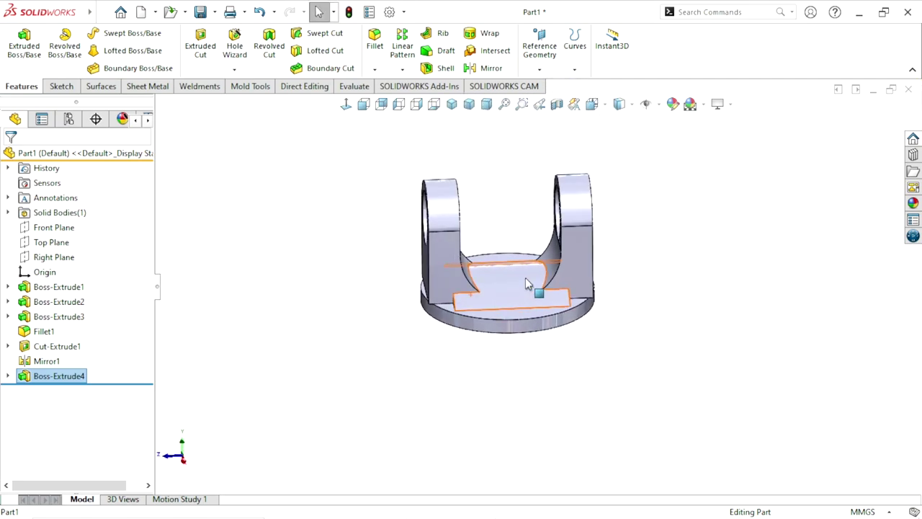
scroll(530, 273, "up", 2)
scroll(539, 315, "down", 2)
scroll(556, 282, "down", 2)
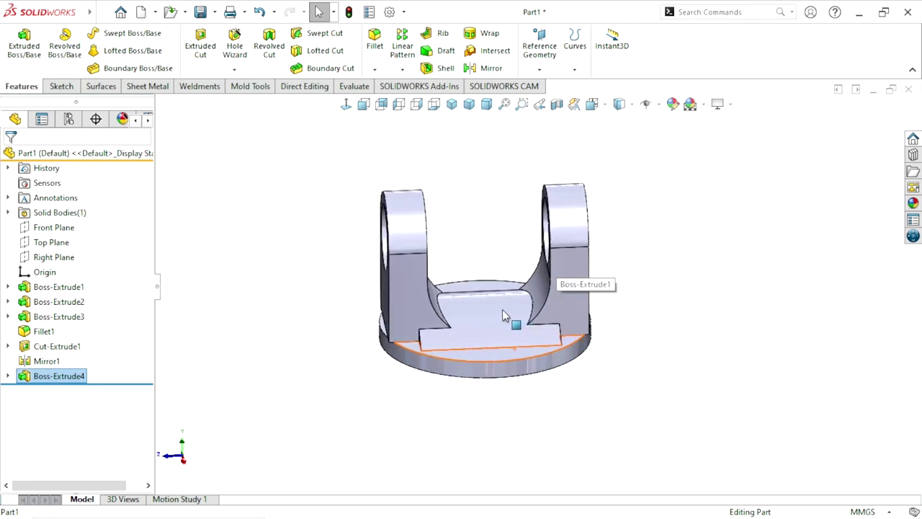
Start a new sketch on the Right Plane
left_click(281, 334)
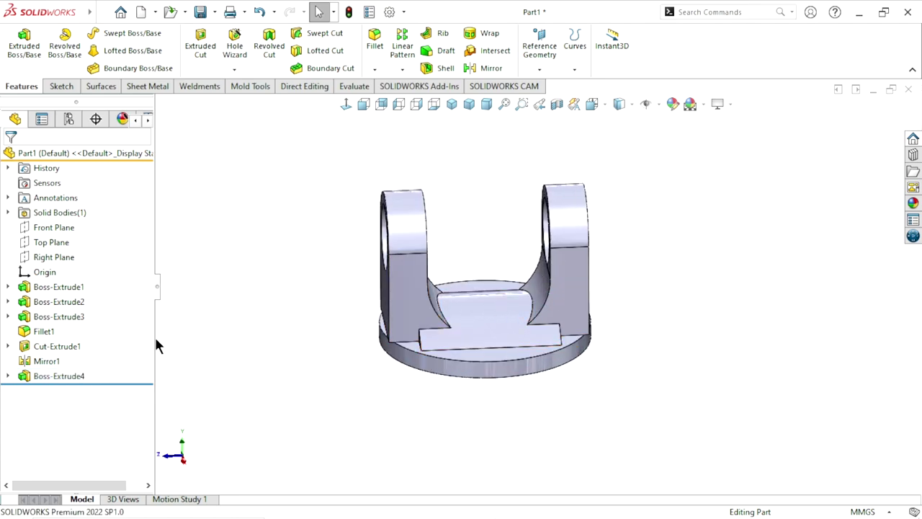
left_click(56, 256)
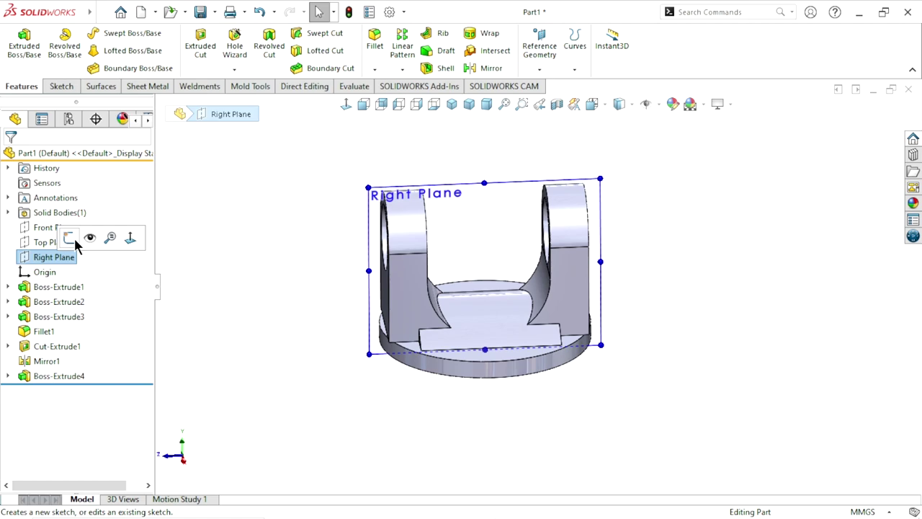
left_click(69, 238)
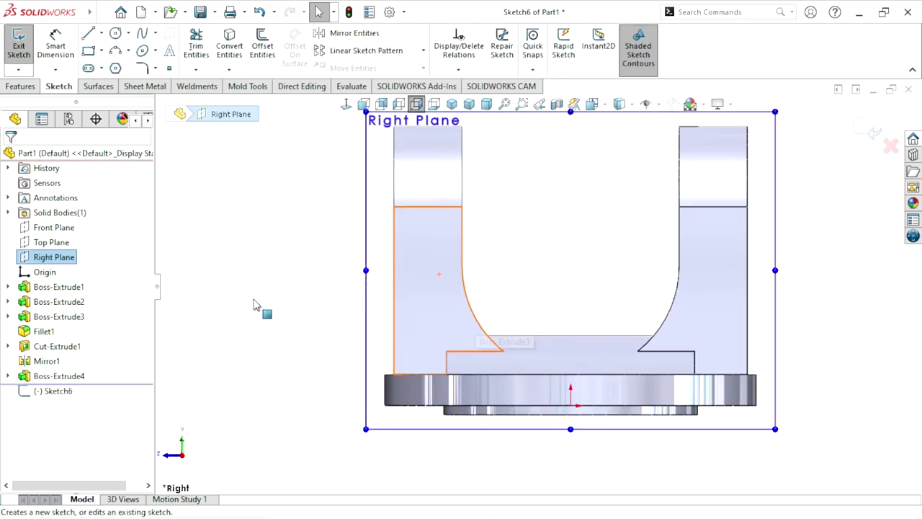
left_click(255, 305)
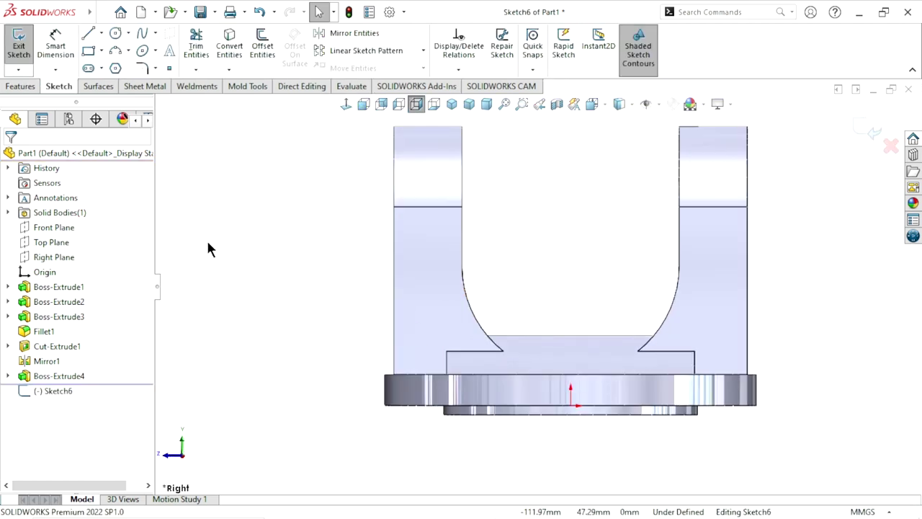
Draw a closed profile: vertical line, tangent arc down to the base top, and closing line
key("l")
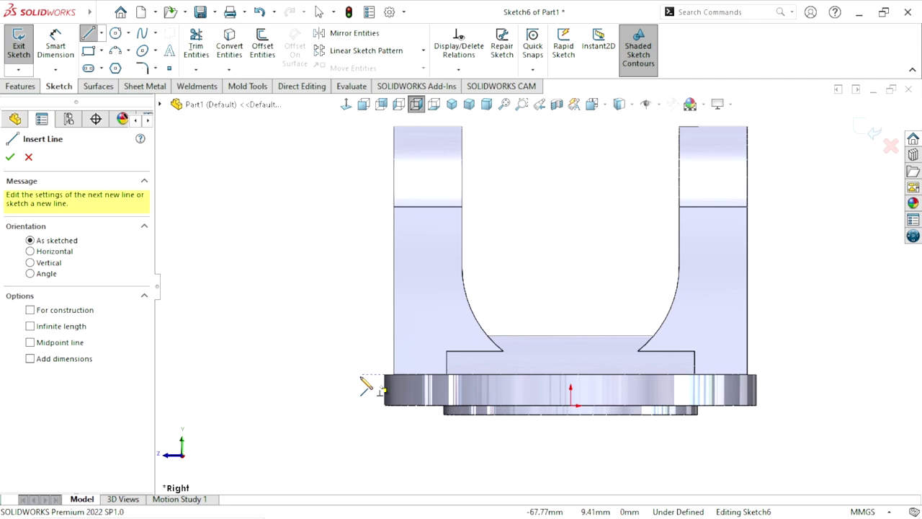
left_click(346, 375)
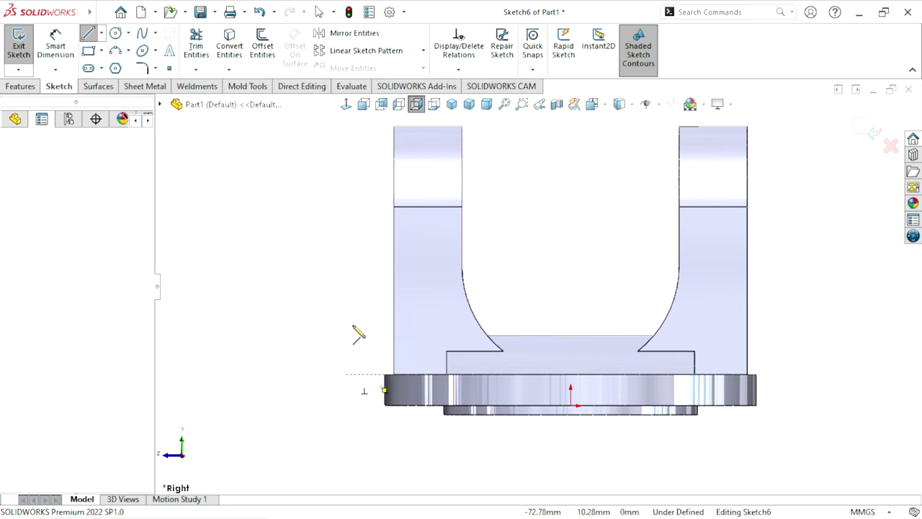
left_click(346, 294)
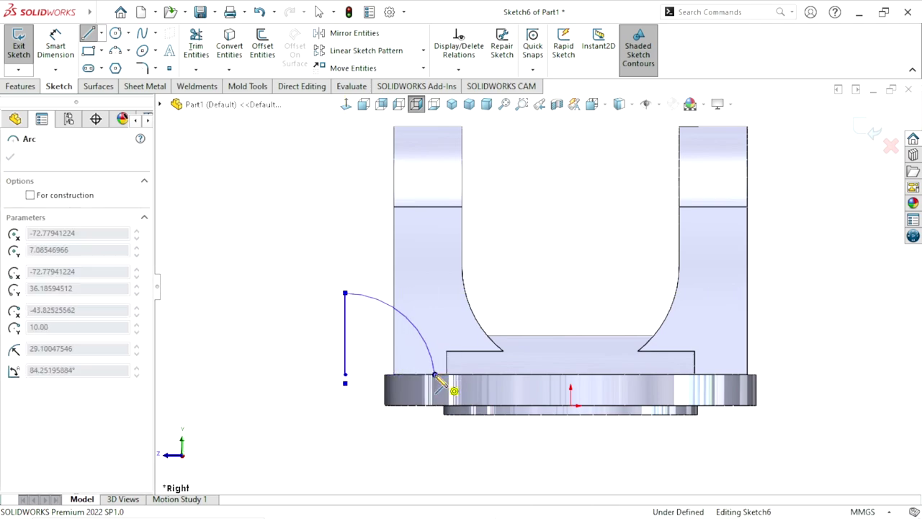
left_click(434, 375)
left_click(345, 375)
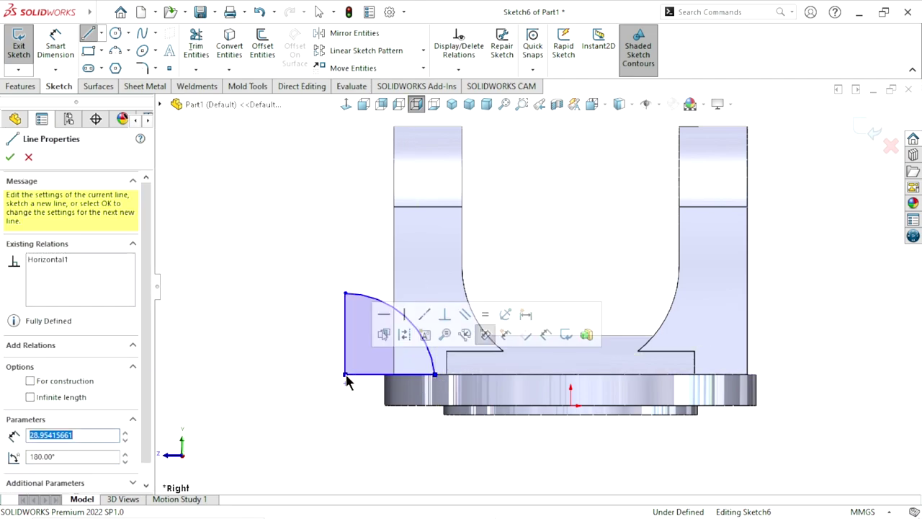
right_click(247, 315)
left_click(267, 319)
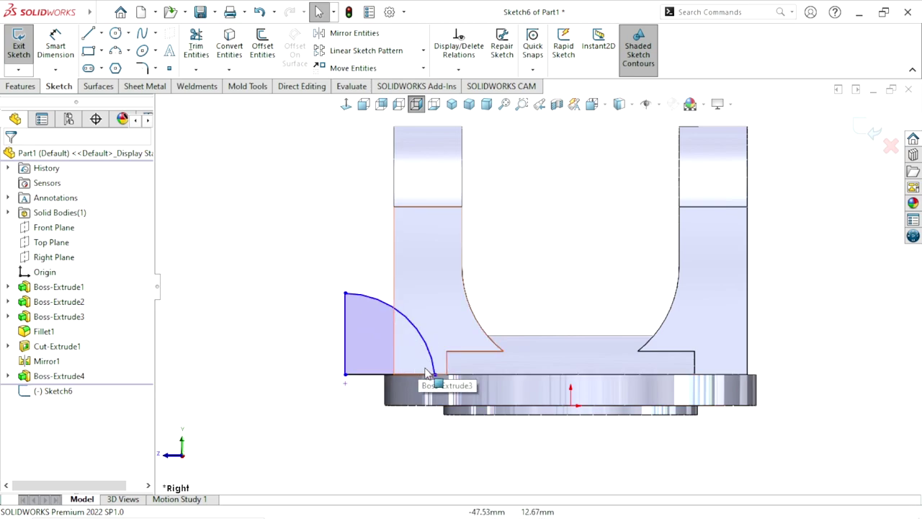
Dimension the profile's vertical edge to 32 mm tall
scroll(422, 368, "up", 2)
scroll(456, 309, "down", 4)
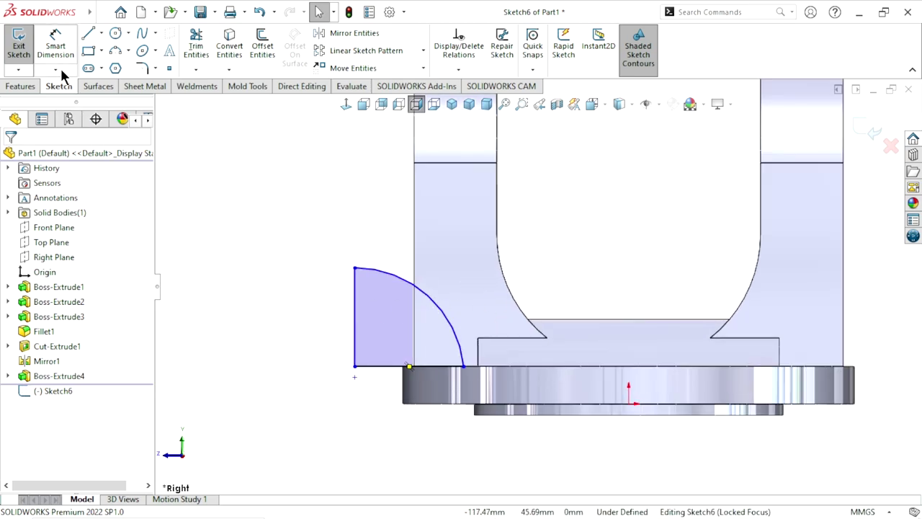
left_click(56, 44)
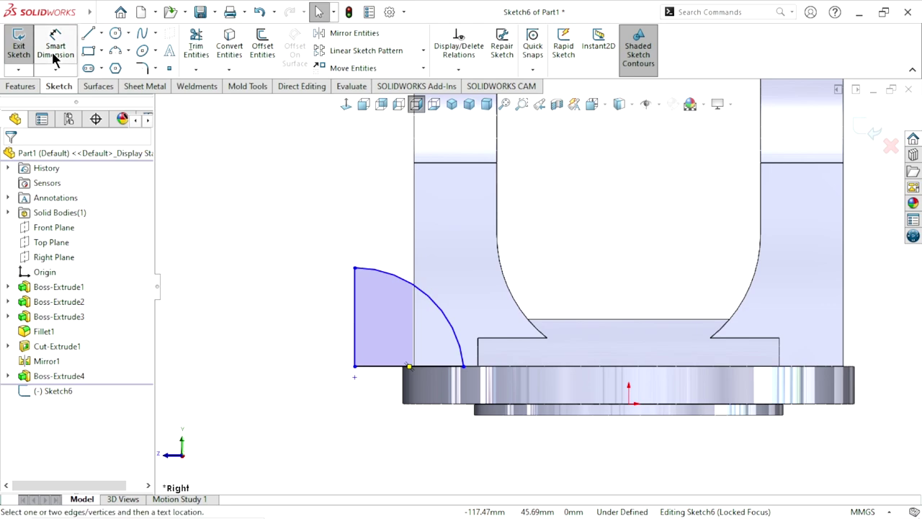
left_click(354, 317)
left_click(328, 322)
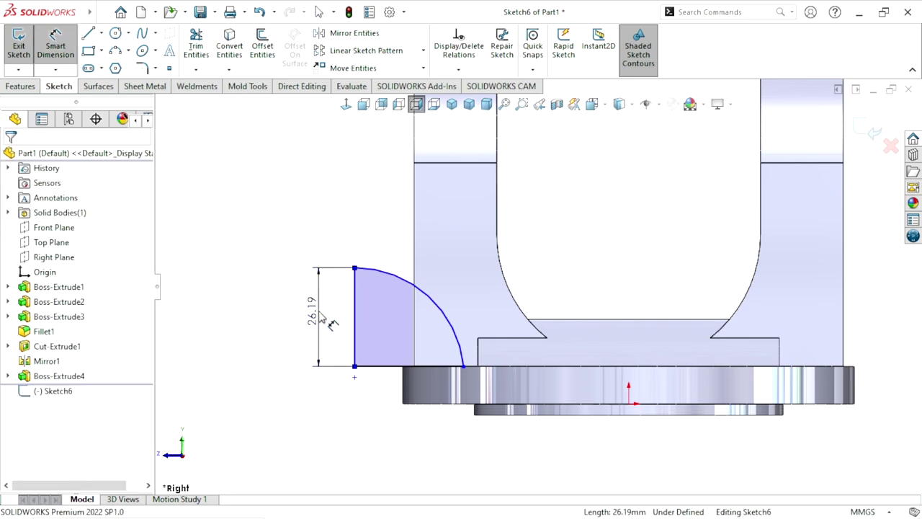
type("32")
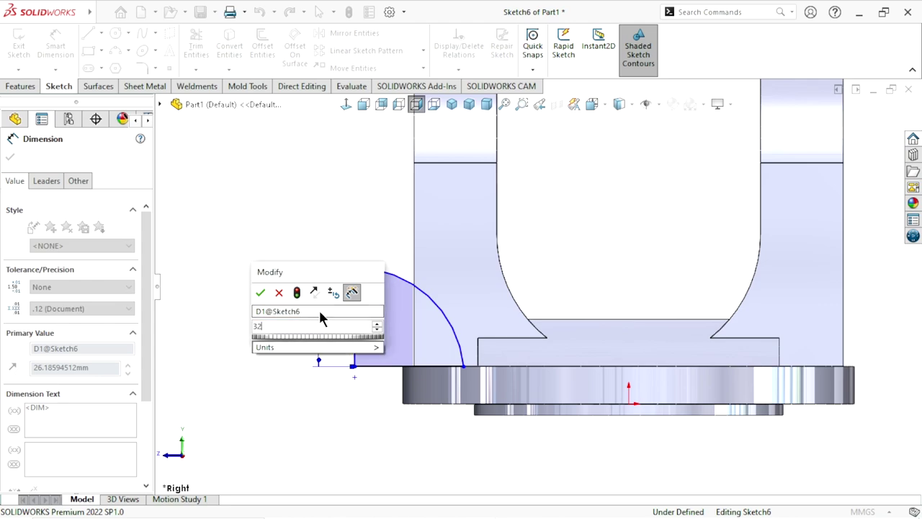
left_click(263, 291)
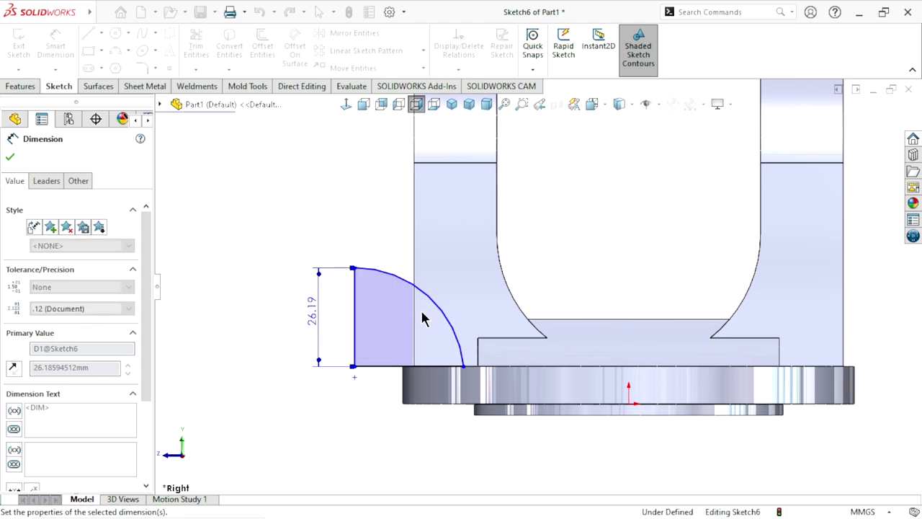
left_click(629, 404)
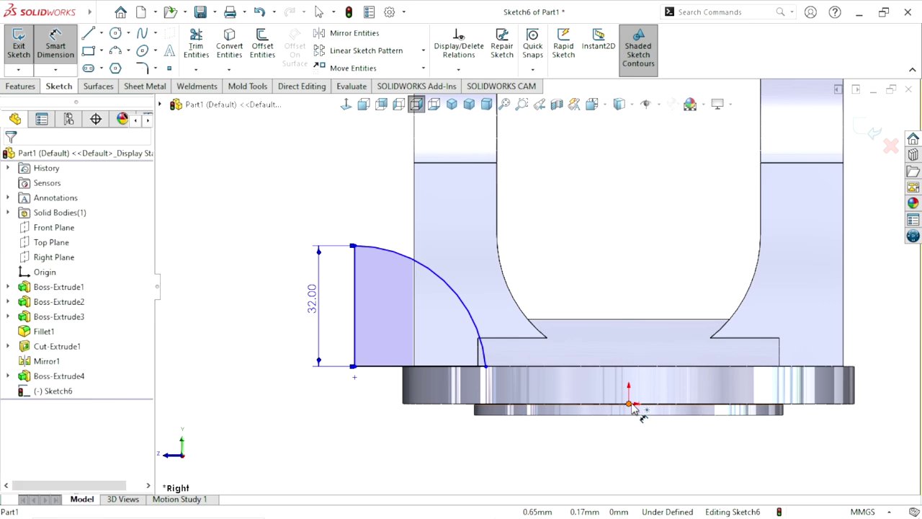
Set the arc's lower endpoint 38 mm horizontally from the origin
left_click(486, 367)
left_click(629, 404)
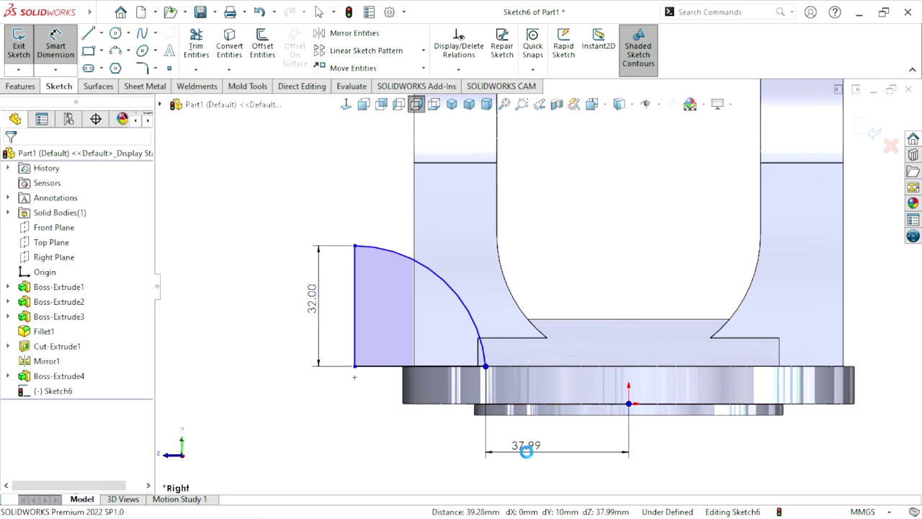
left_click(526, 451)
type("3")
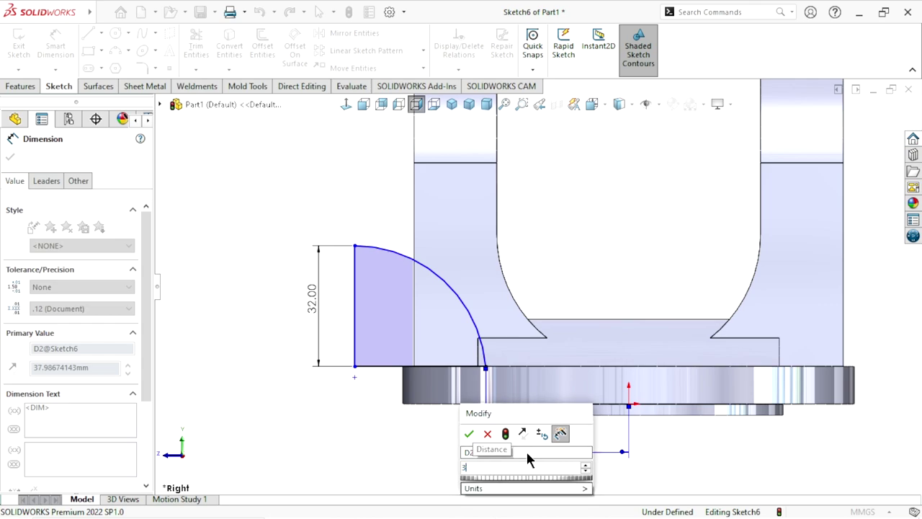
type("8")
left_click(469, 434)
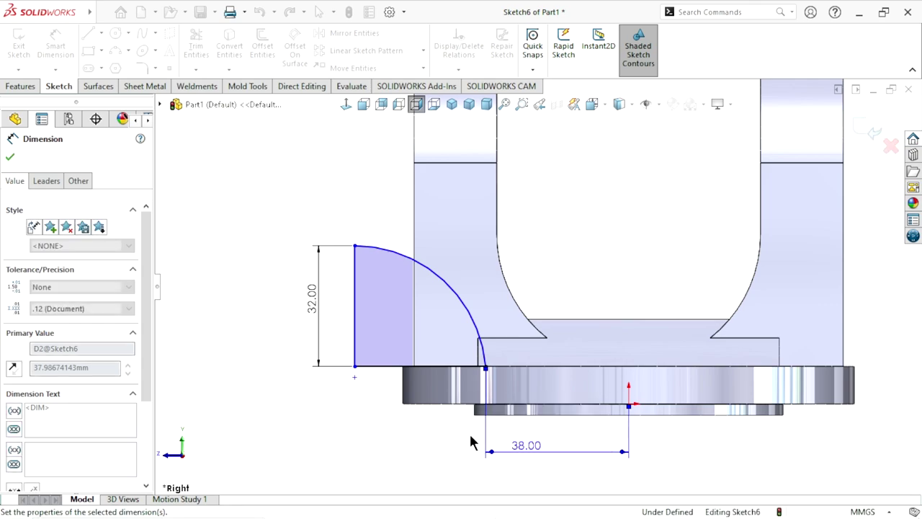
scroll(606, 411, "up", 1)
scroll(601, 378, "down", 1)
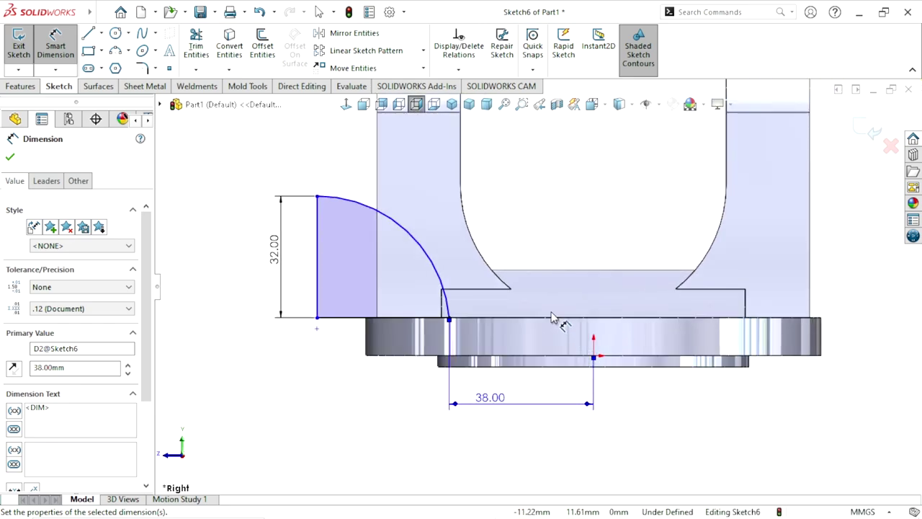
scroll(551, 318, "down", 1)
left_click_drag(488, 422, 542, 417)
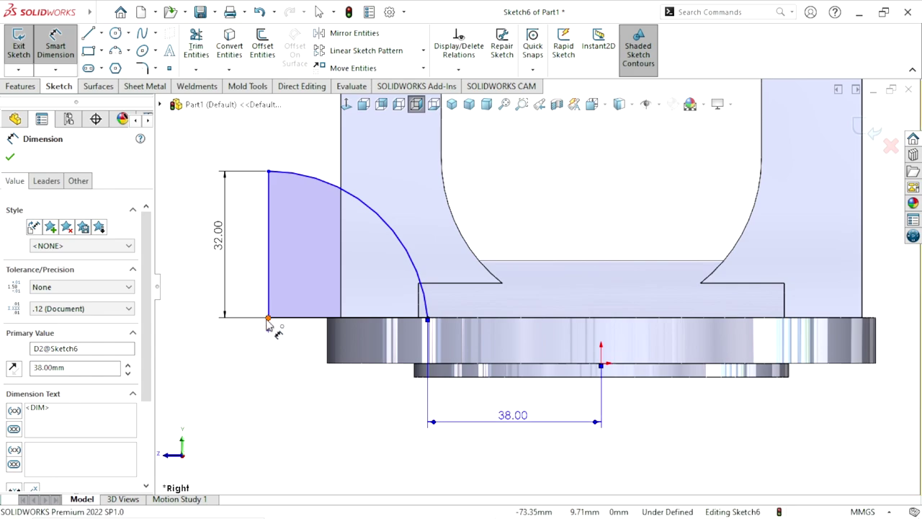
Set the profile's lower-left corner 74 mm horizontally from the origin
left_click(268, 317)
left_click(601, 364)
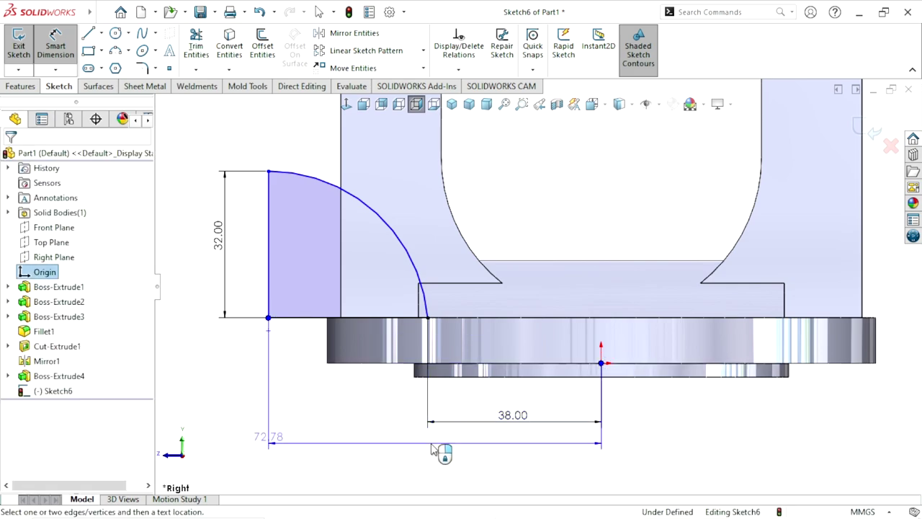
left_click(431, 461)
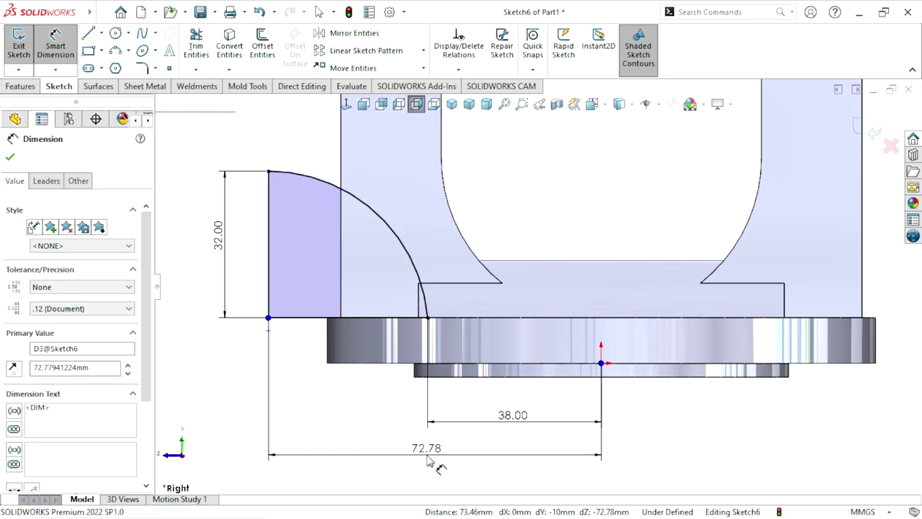
type("744")
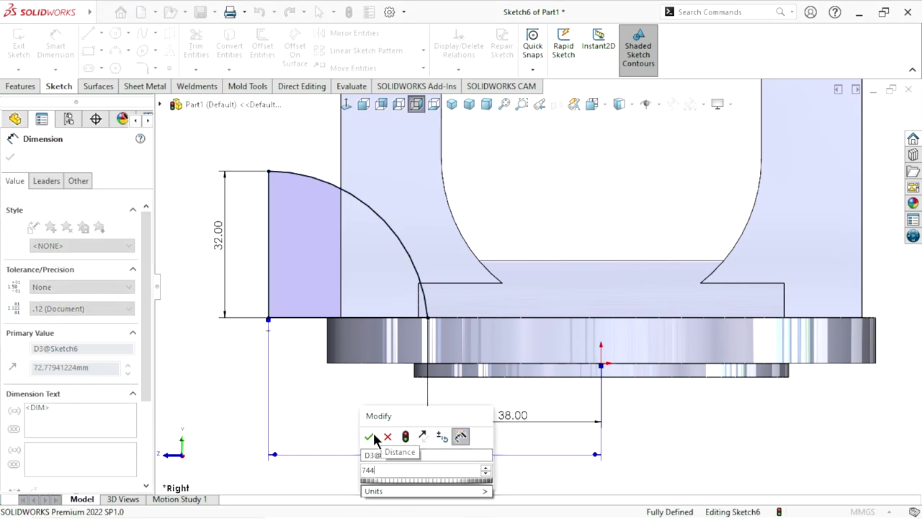
left_click(373, 436)
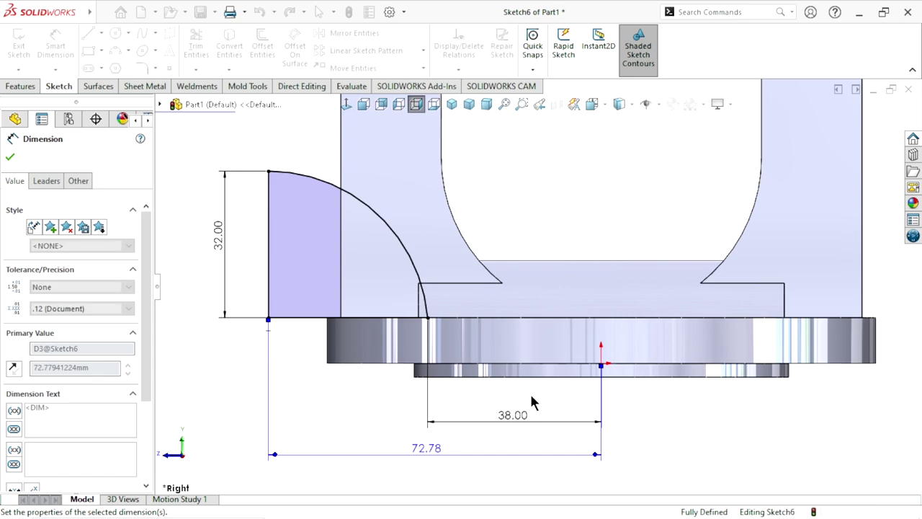
scroll(539, 240, "up", 3)
scroll(513, 236, "down", 2)
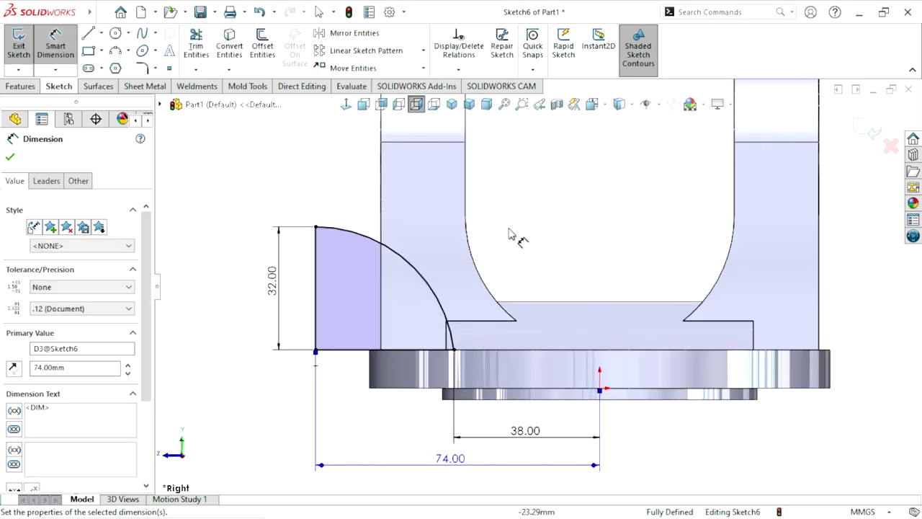
left_click(426, 281)
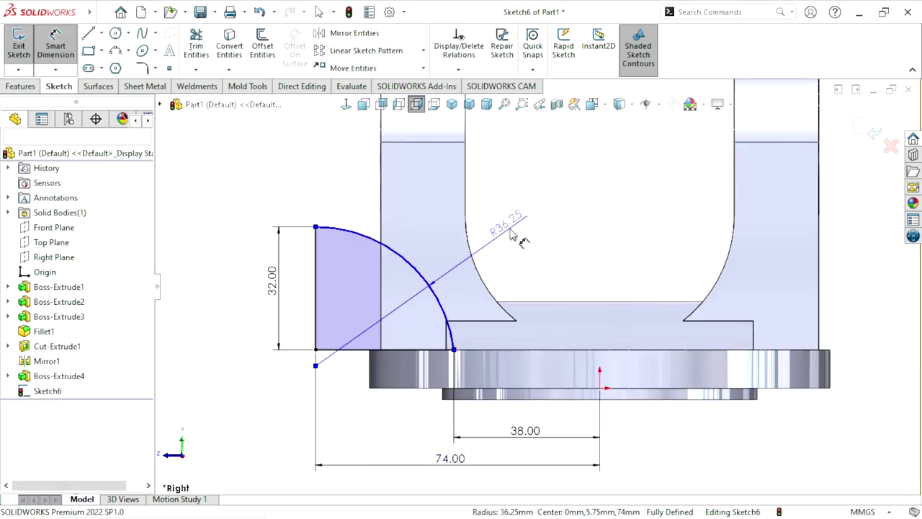
Remove the conflicting R36.25 and 74 dimensions and set the arc radius to 38 mm
left_click(515, 231)
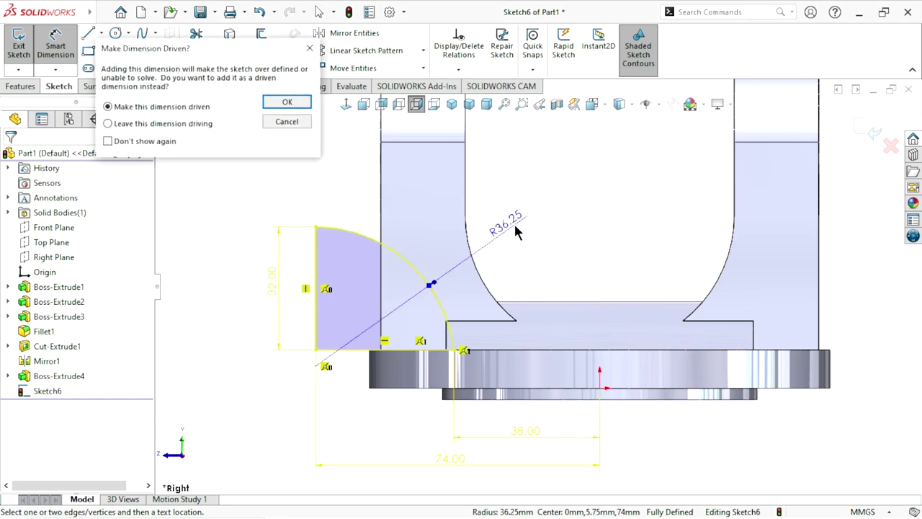
left_click(286, 121)
key("Escape")
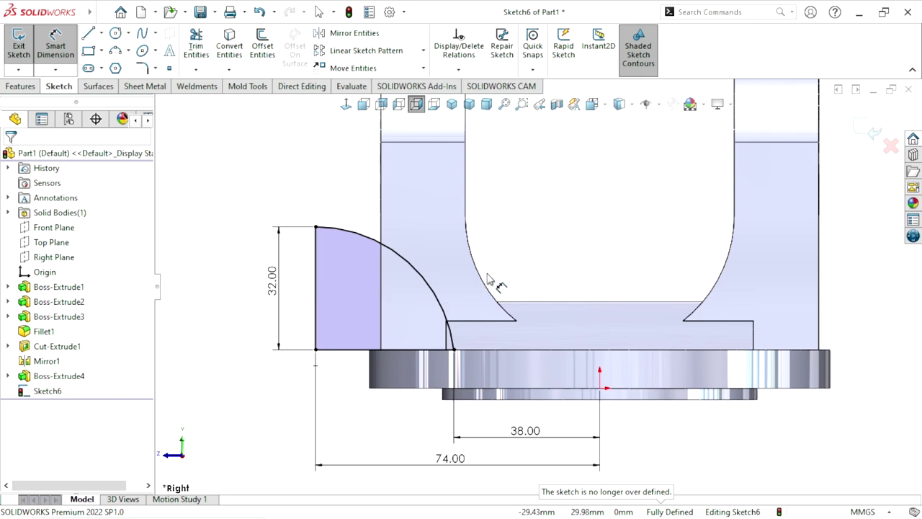
left_click(462, 463)
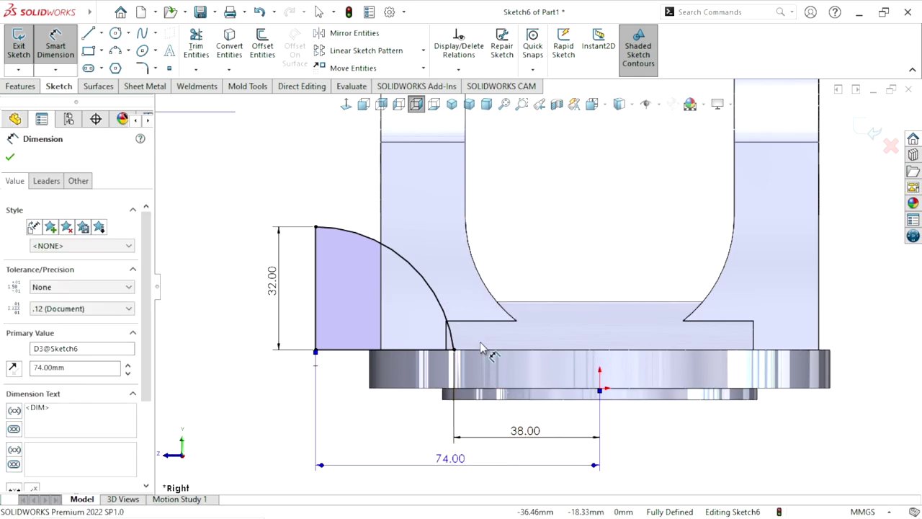
key("Delete")
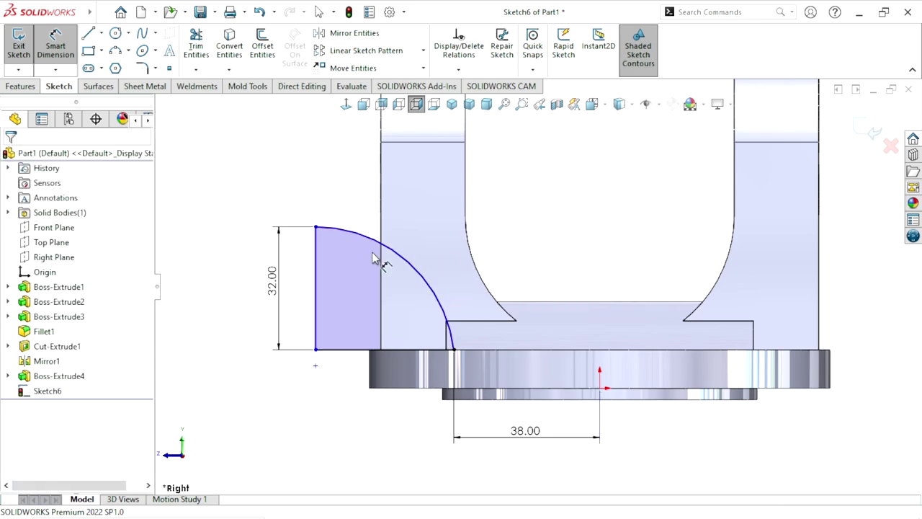
left_click_drag(423, 267, 513, 238)
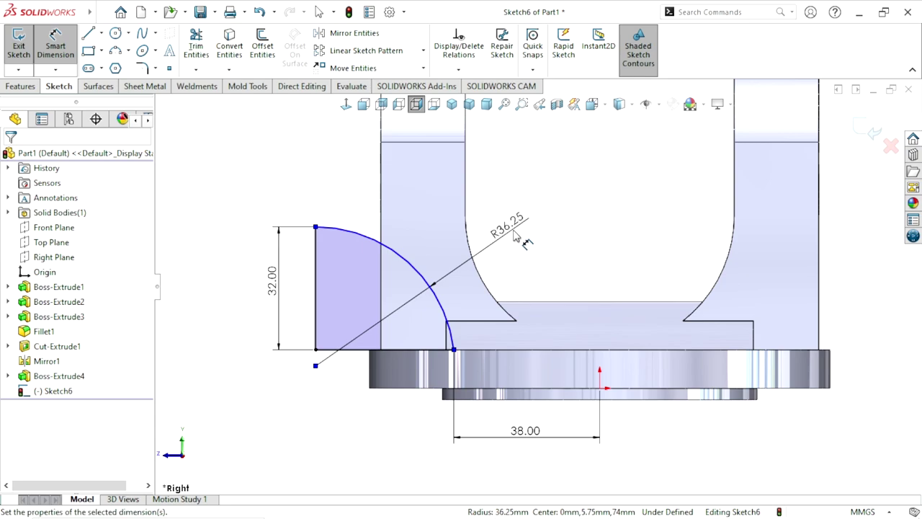
left_click(514, 236)
type("38")
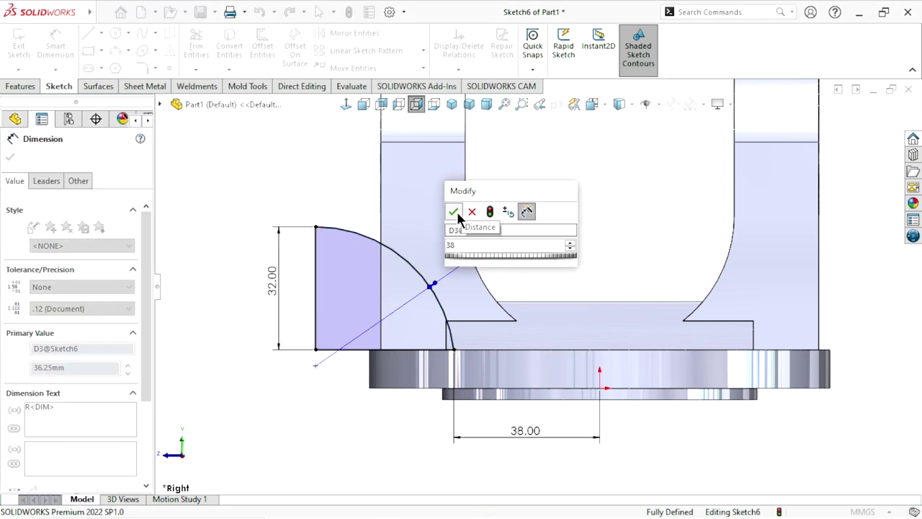
left_click(454, 212)
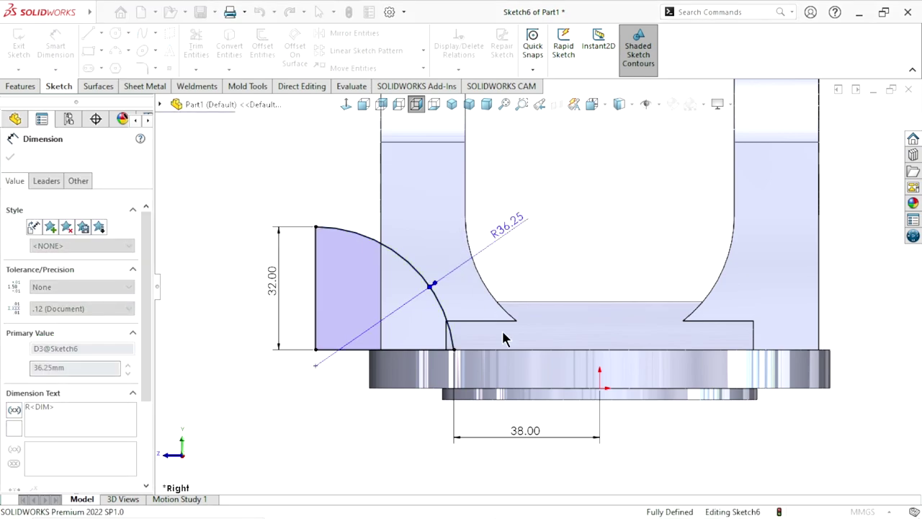
Add the 75.52 mm vertical-edge-to-origin distance as a driven reference dimension
left_click(601, 390)
left_click(309, 337)
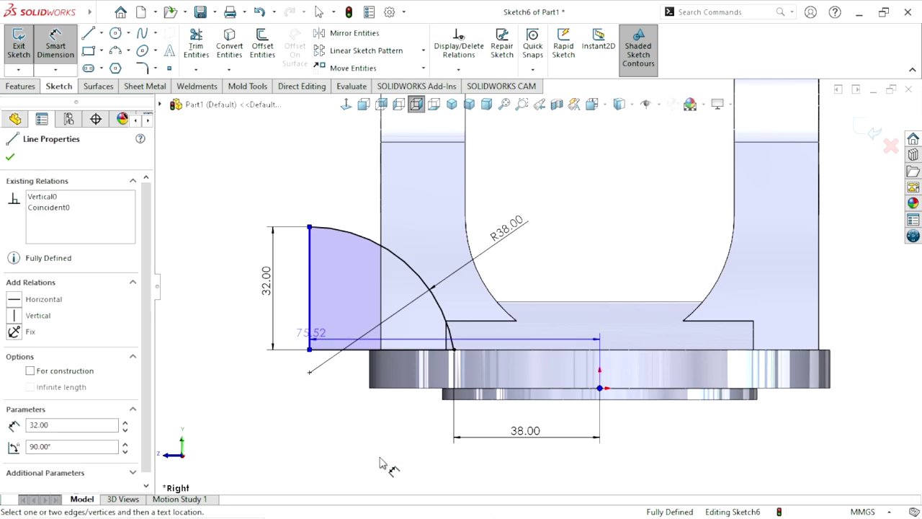
left_click(404, 469)
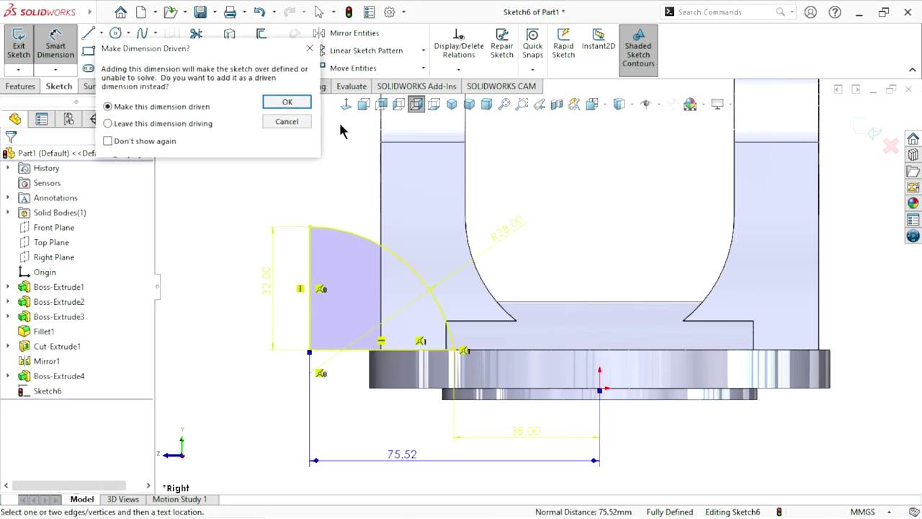
left_click(287, 104)
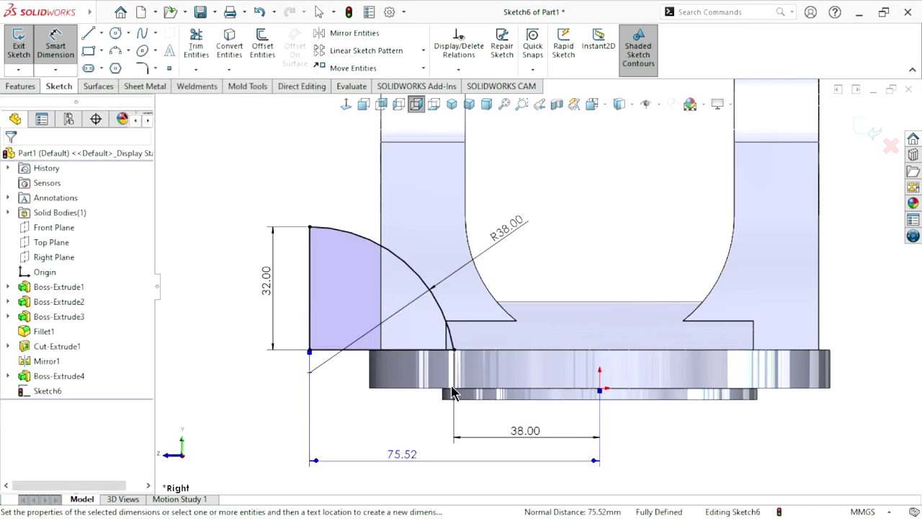
scroll(522, 332, "up", 2)
scroll(519, 332, "down", 1)
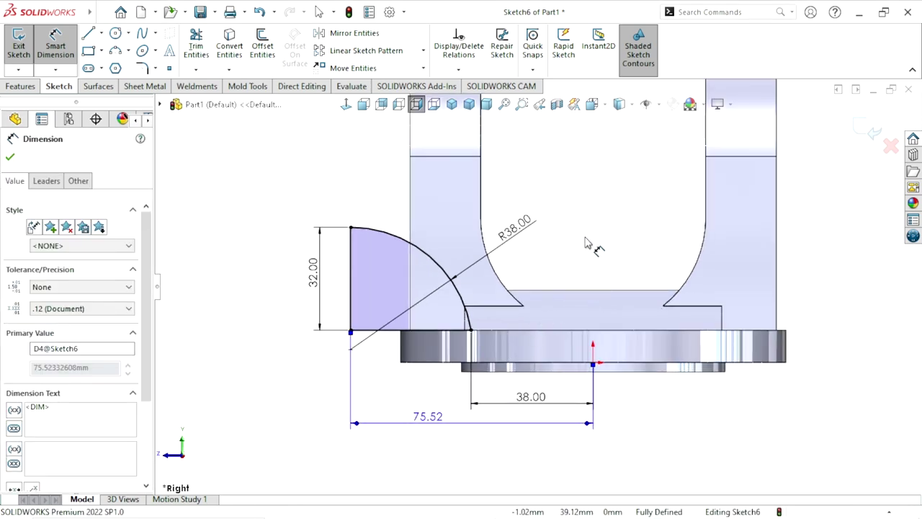
Orbit to check Sketch6 against the part, then turn the view Normal To the sketch plane
left_click(10, 156)
scroll(472, 306, "up", 1)
middle_click_drag(590, 239, 565, 308)
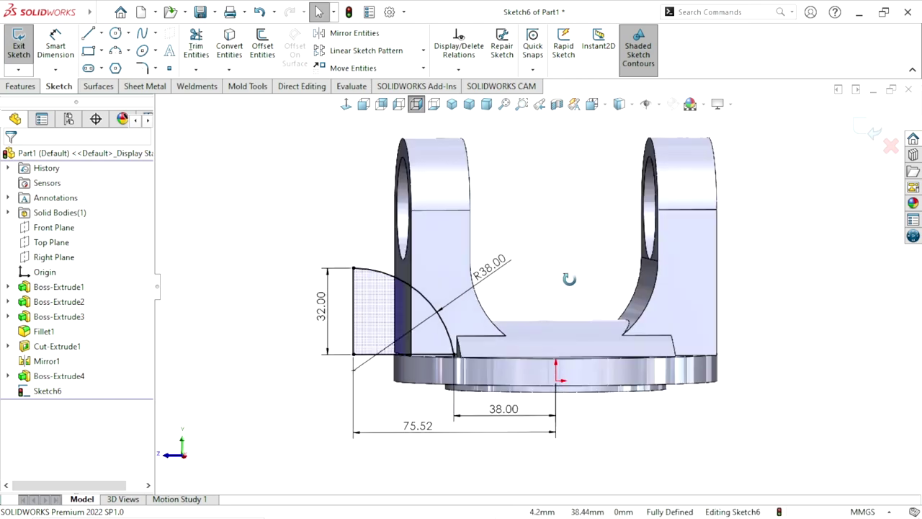
scroll(565, 308, "up", 3)
scroll(564, 308, "down", 3)
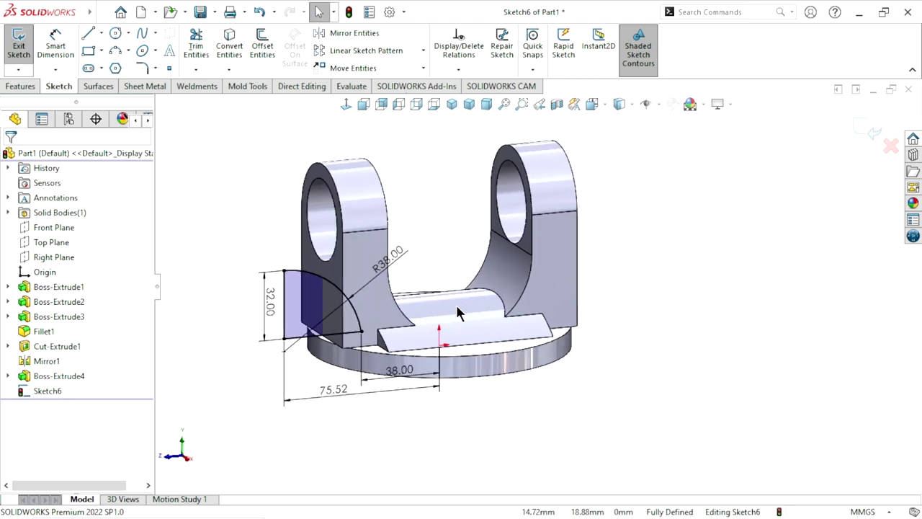
scroll(434, 296, "down", 1)
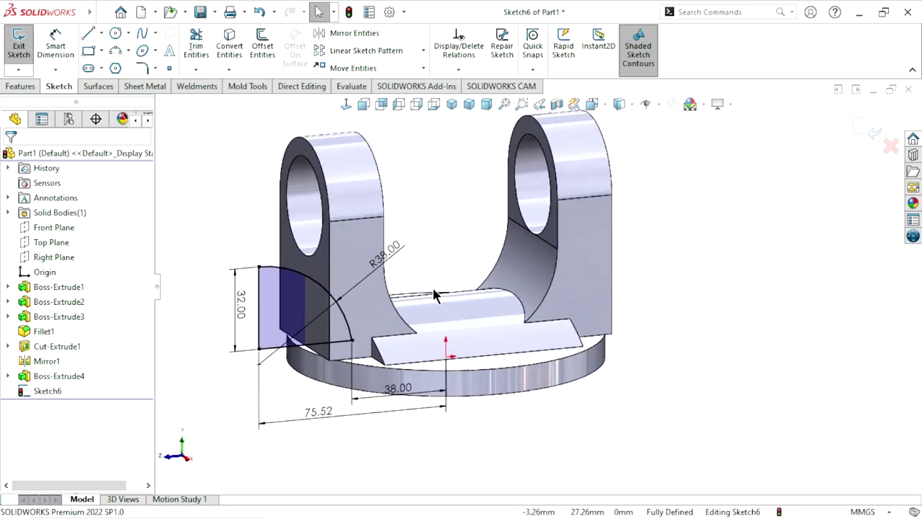
left_click(27, 84)
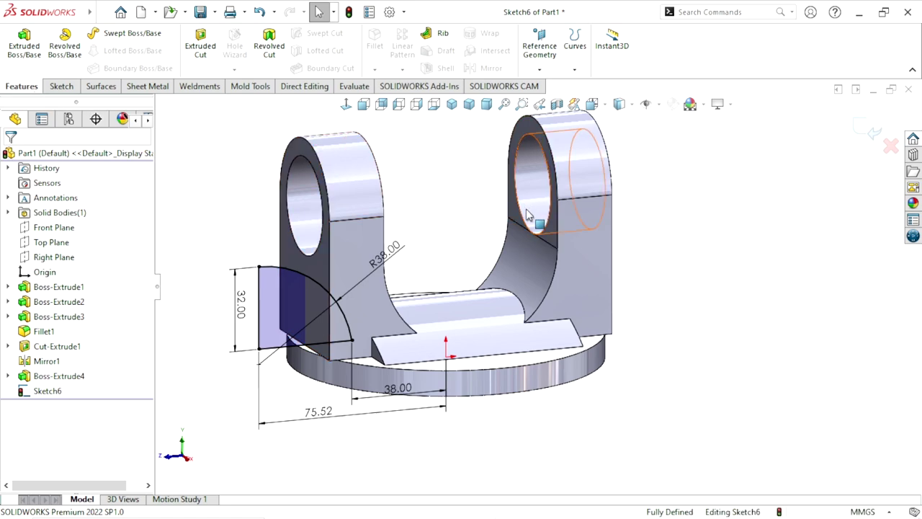
left_click(345, 105)
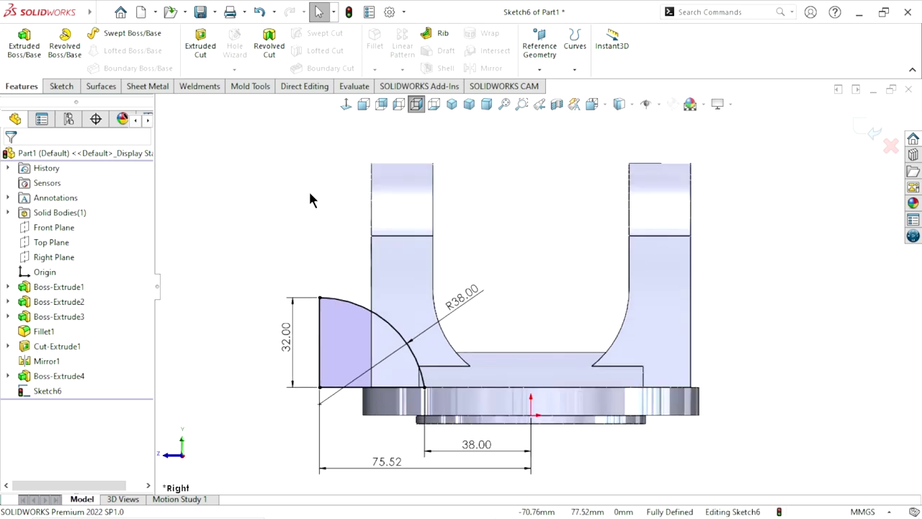
Draw a vertical centerline up from the origin as the revolve axis
left_click(68, 90)
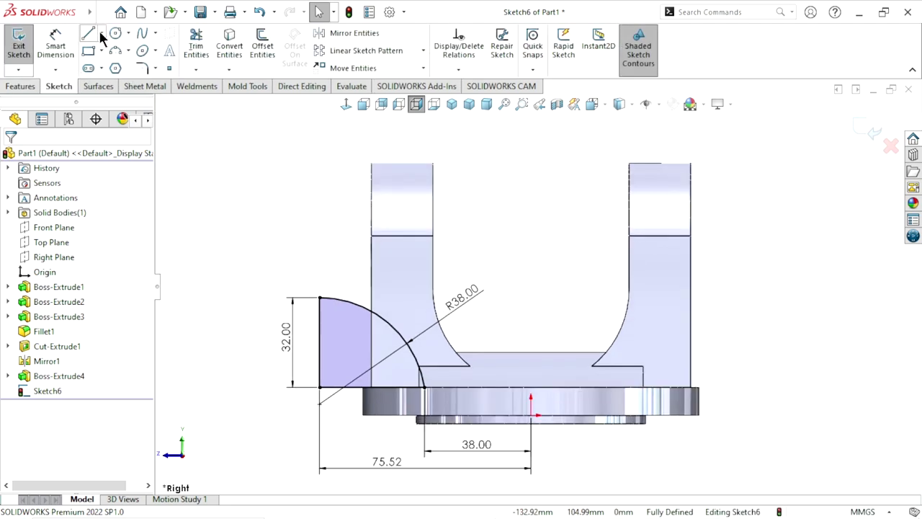
left_click(101, 31)
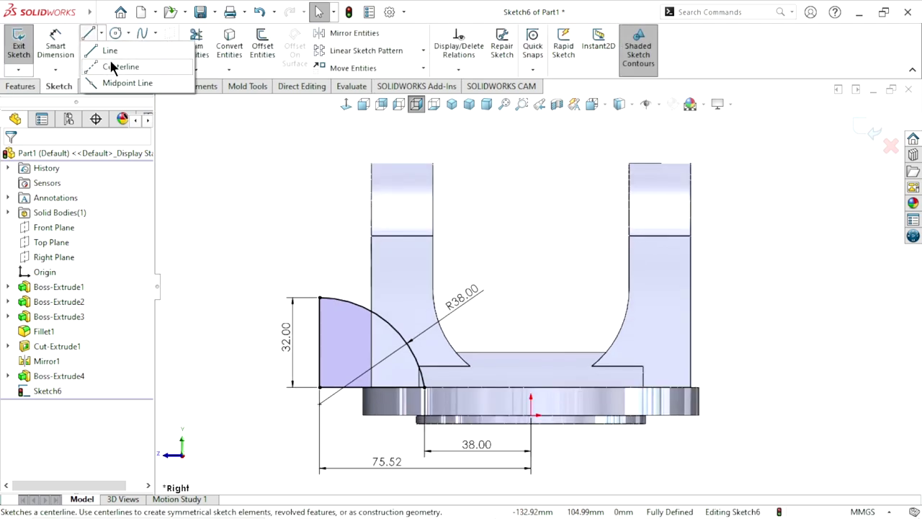
left_click(531, 416)
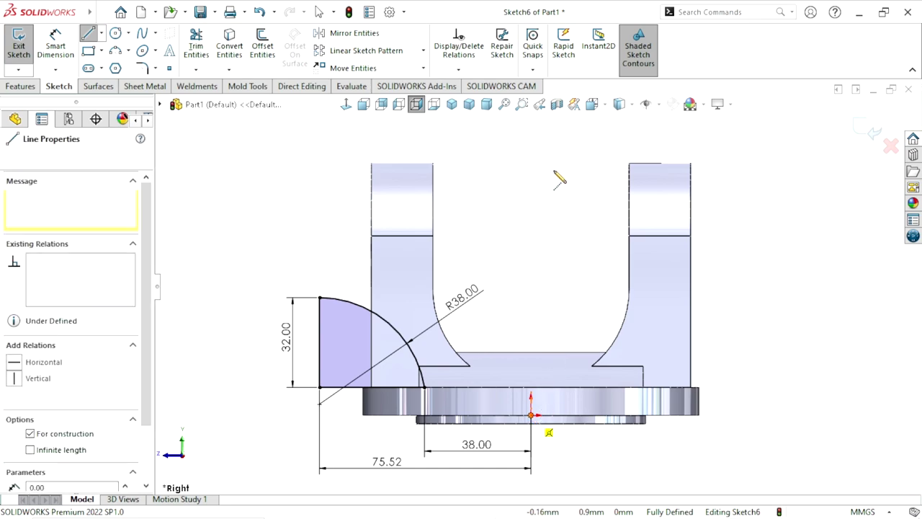
left_click(526, 135)
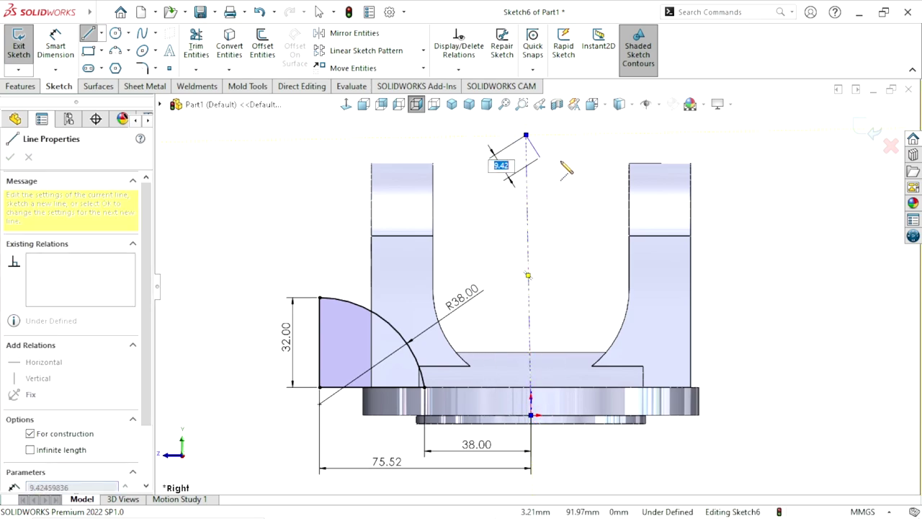
right_click(528, 144)
left_click(537, 165)
middle_click_drag(534, 220, 584, 200, "ctrl")
left_click(585, 202)
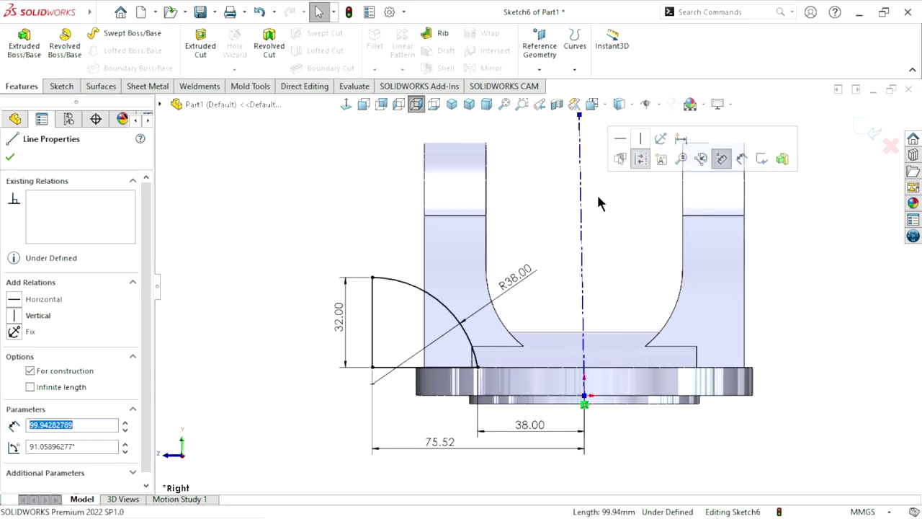
scroll(609, 299, "up", 1)
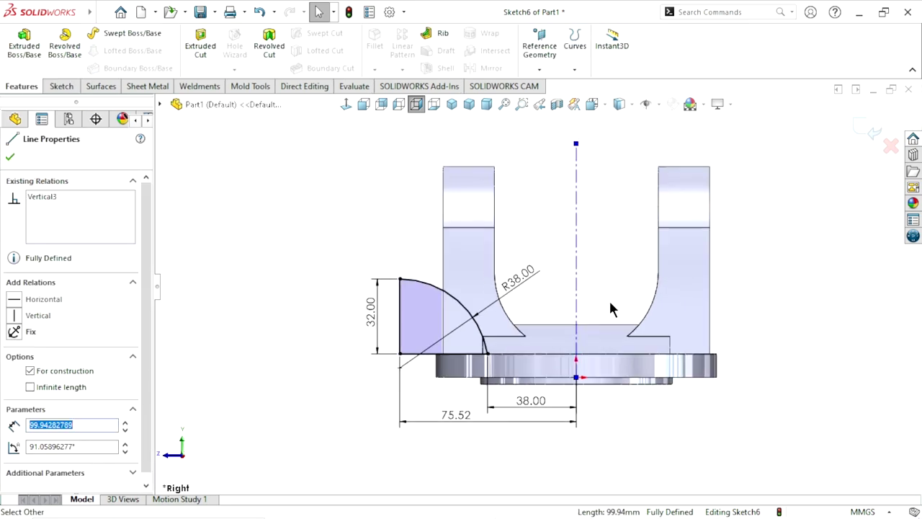
scroll(652, 292, "up", 1)
scroll(573, 277, "up", 1)
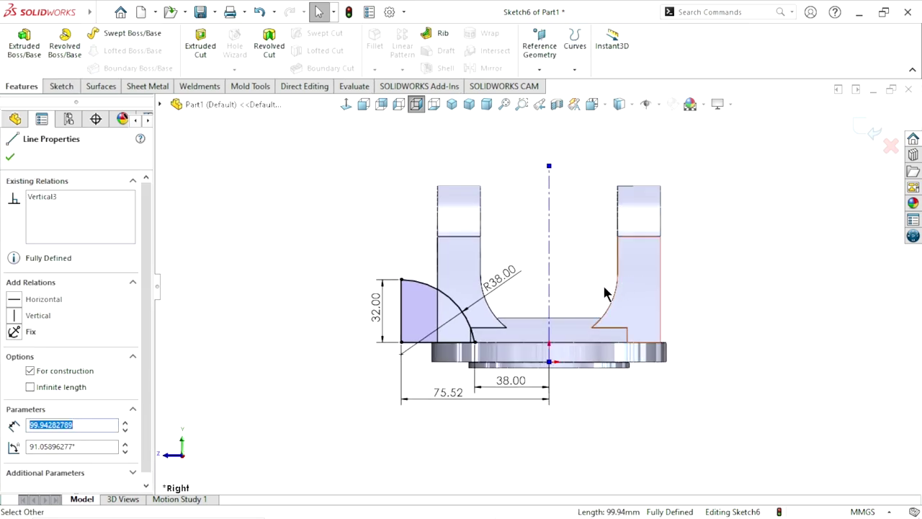
left_click(10, 157)
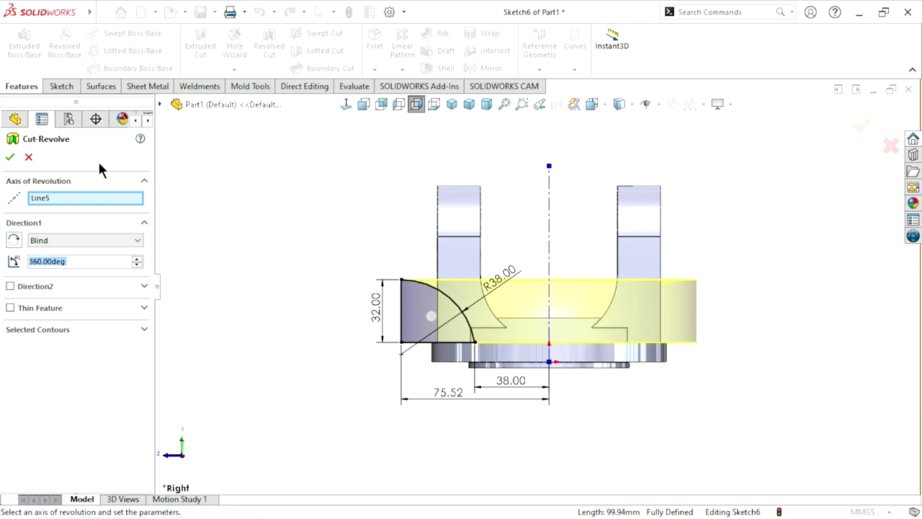
Complete the 360° revolve cut, inspect the concave fillet at the arm base, and select the Front Plane
left_click(10, 158)
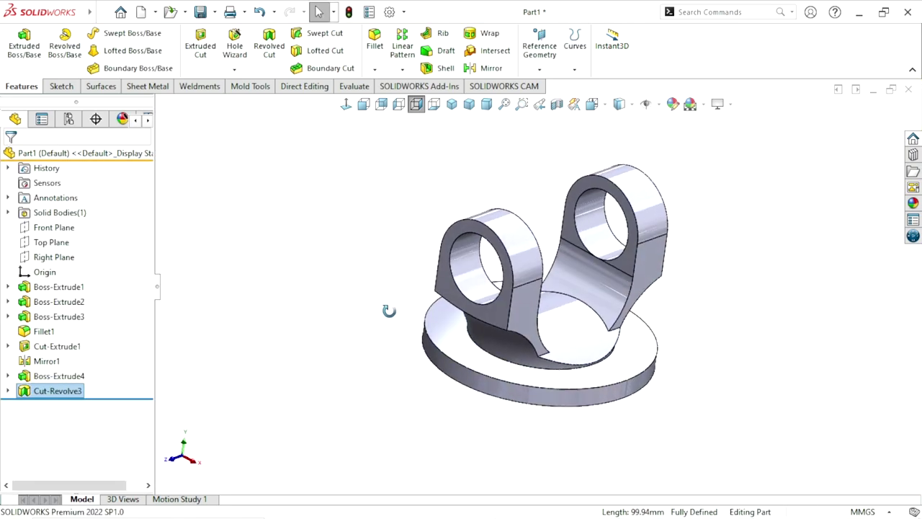
mouse_move(328, 261)
middle_mouse_down()
mouse_move(265, 250)
mouse_move(410, 211)
mouse_move(527, 313)
mouse_move(643, 290)
mouse_move(599, 302)
mouse_move(514, 285)
middle_mouse_up()
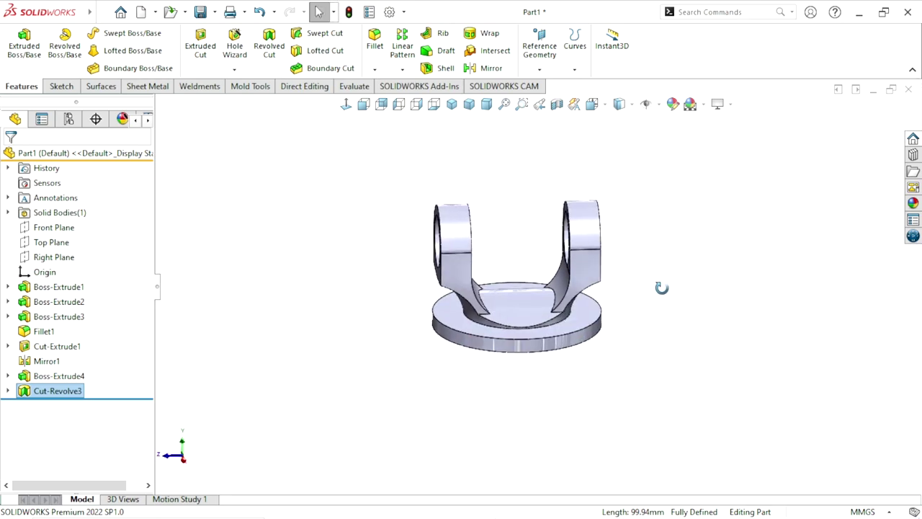
middle_click_drag(661, 286, 666, 295)
scroll(609, 288, "up", 2)
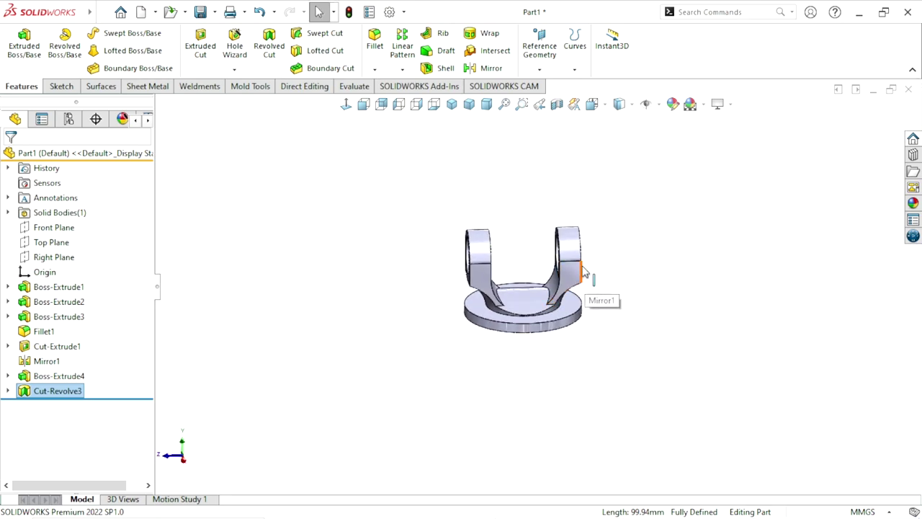
scroll(591, 281, "down", 2)
scroll(613, 277, "down", 3)
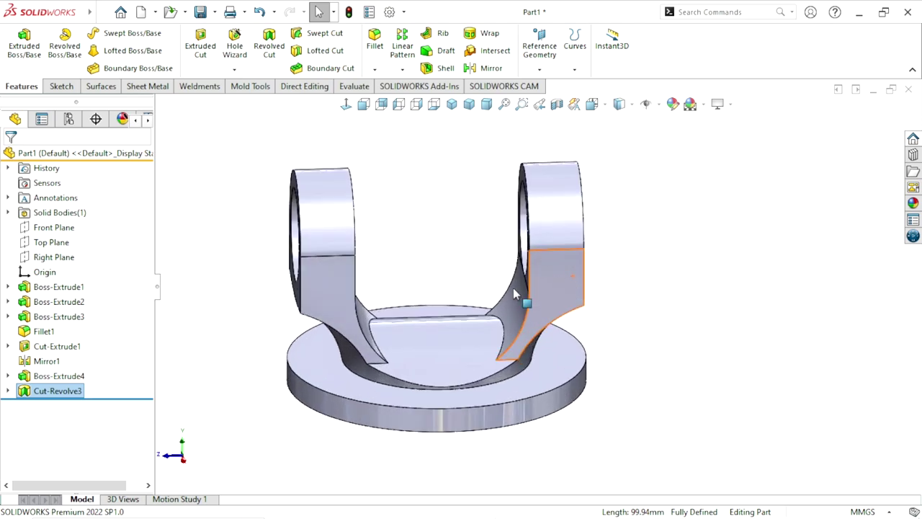
mouse_move(513, 292)
middle_mouse_down()
mouse_move(488, 272)
mouse_move(445, 269)
mouse_move(471, 305)
middle_mouse_up()
scroll(484, 274, "up", 3)
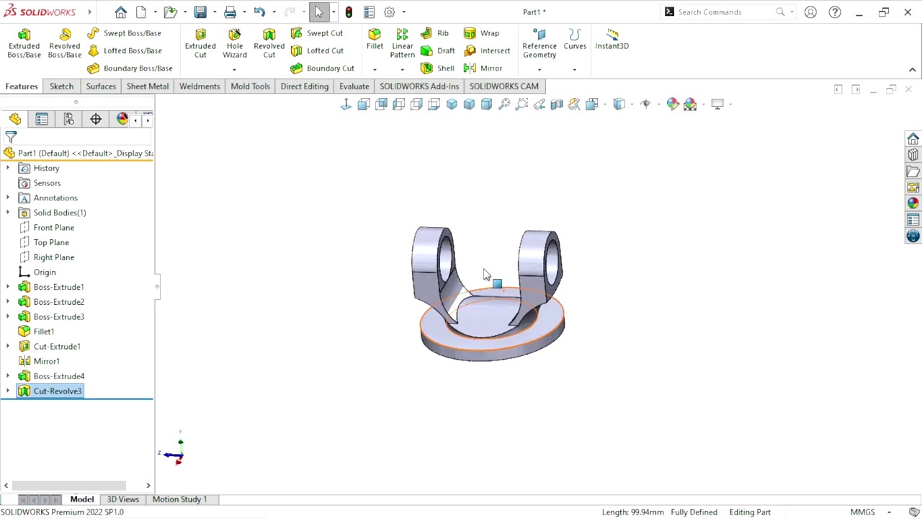
scroll(485, 274, "down", 2)
left_click(49, 227)
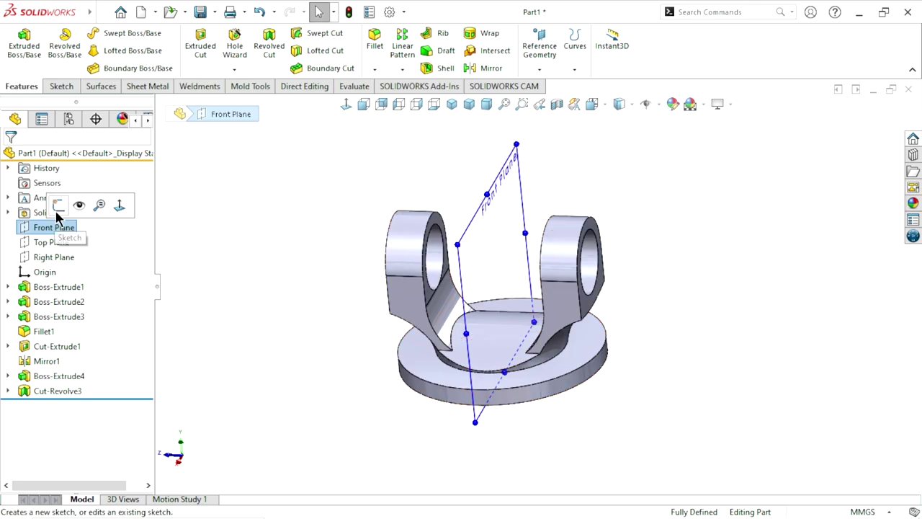
Start a sketch on the Front Plane and draw a large circle centred on the arm's bore
left_click(59, 206)
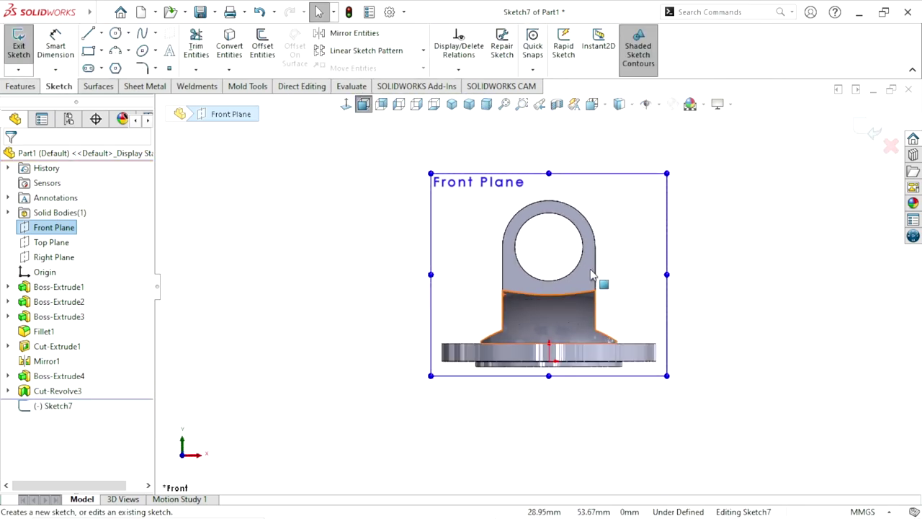
scroll(591, 274, "down", 2)
scroll(502, 273, "up", 1)
scroll(494, 190, "down", 2)
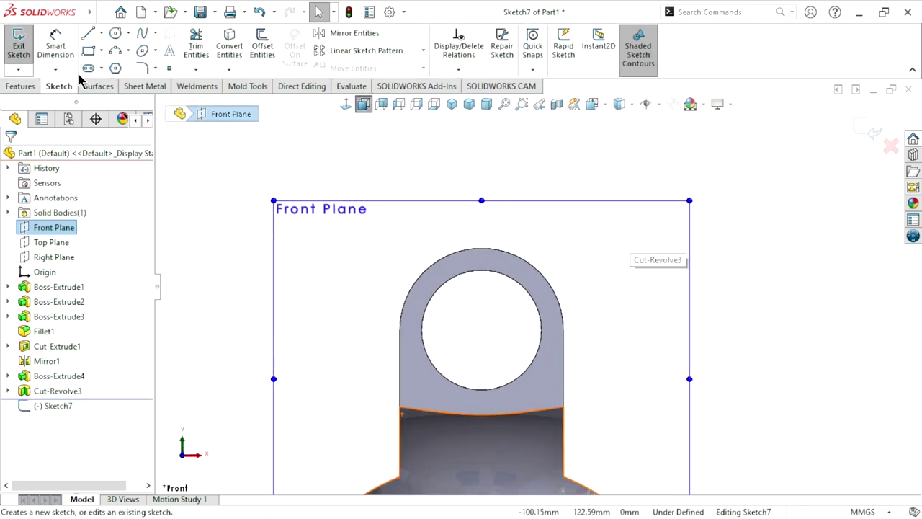
left_click(115, 34)
scroll(457, 382, "up", 3)
scroll(439, 329, "down", 3)
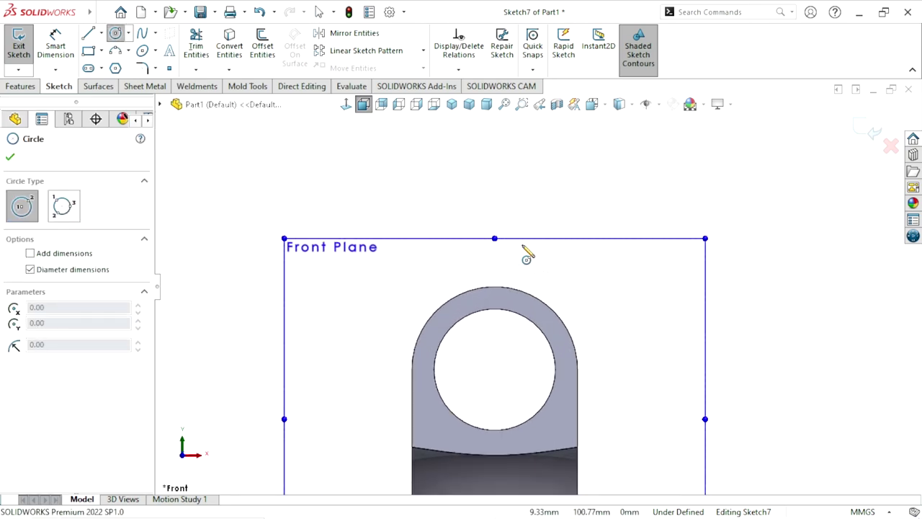
left_click(494, 349)
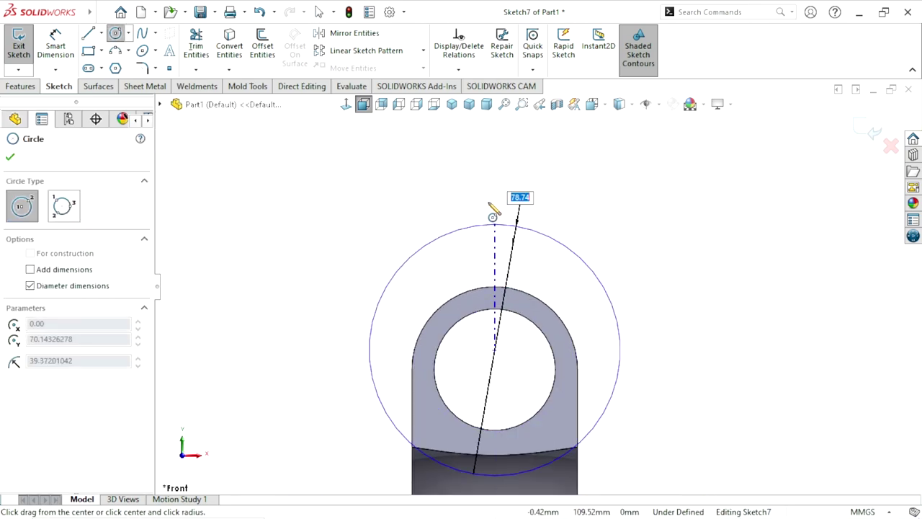
left_click(494, 160)
scroll(494, 263, "up", 1)
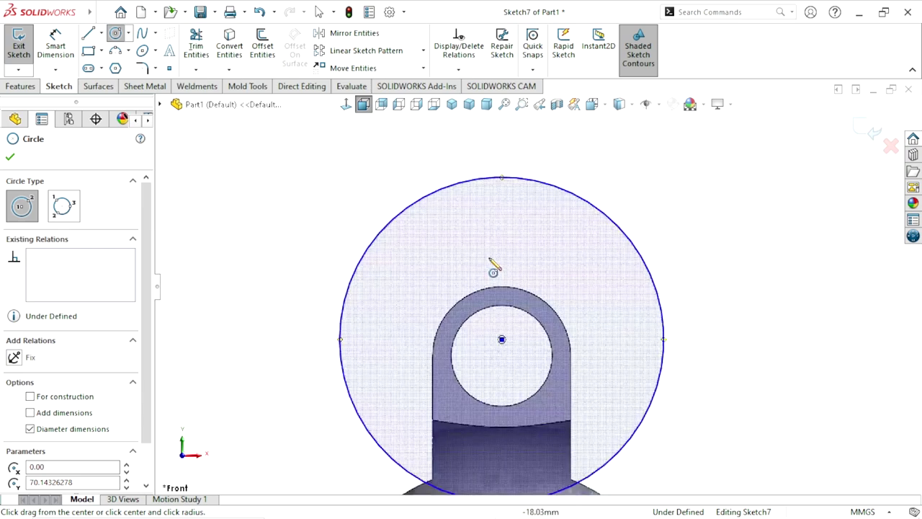
scroll(539, 371, "up", 2)
Dimension the circle's centre to the flange bottom edge, reading 70.14 mm
left_click(55, 45)
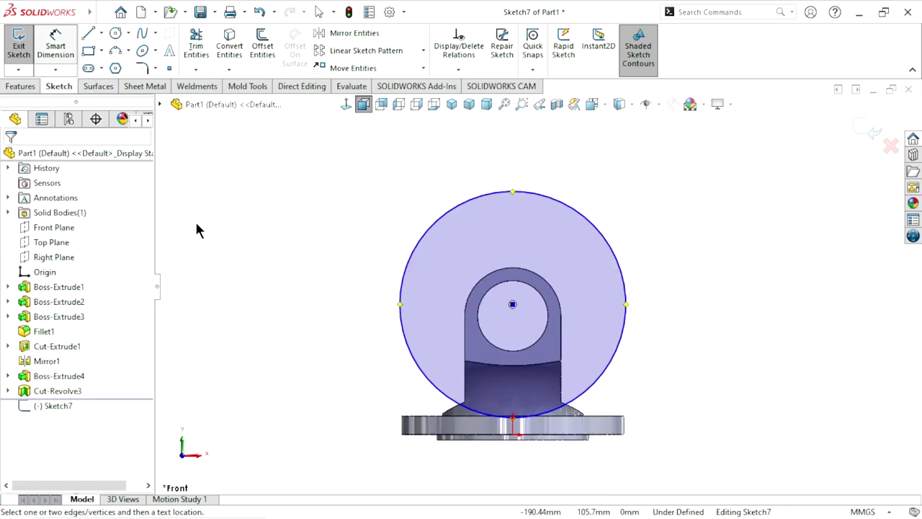
left_click(532, 402)
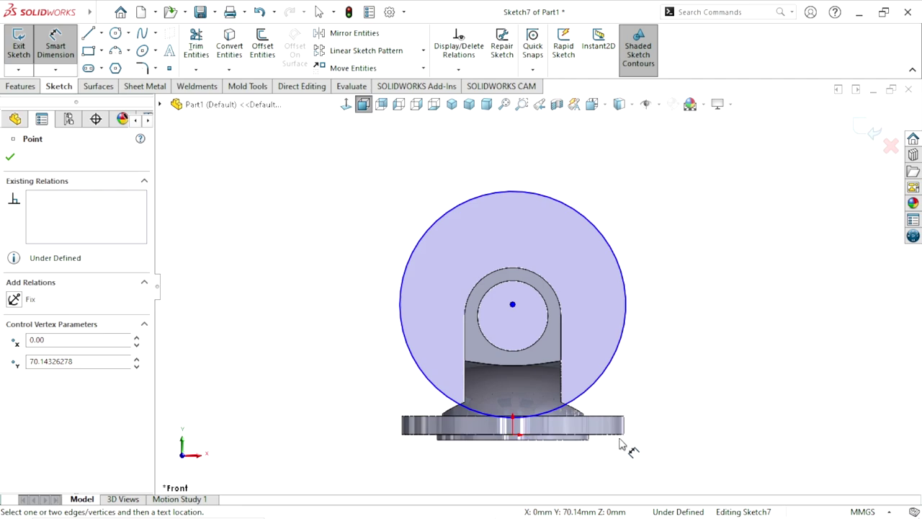
scroll(624, 449, "down", 4)
scroll(559, 351, "down", 2)
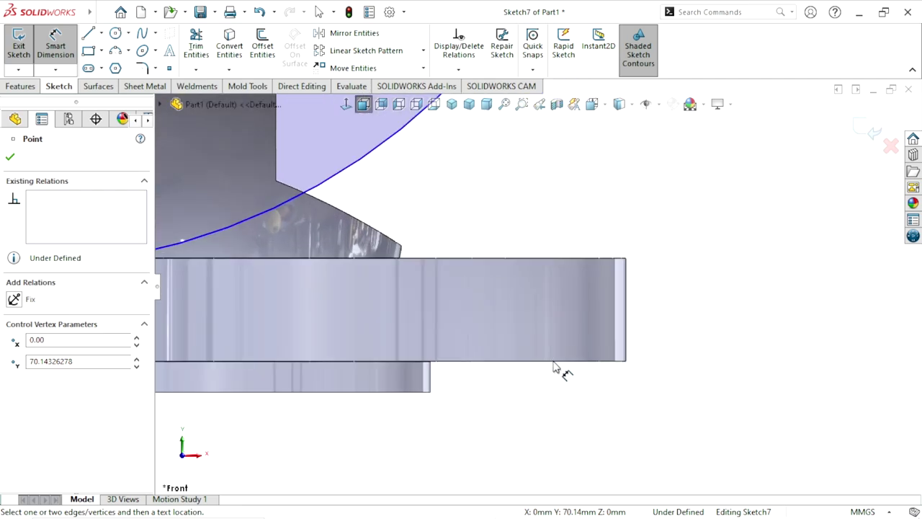
left_click(555, 368)
scroll(529, 387, "up", 2)
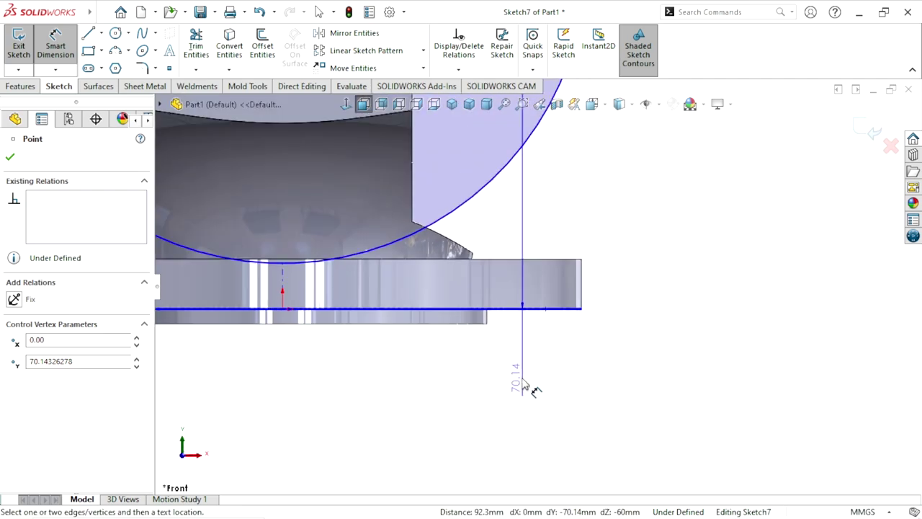
scroll(533, 306, "up", 3)
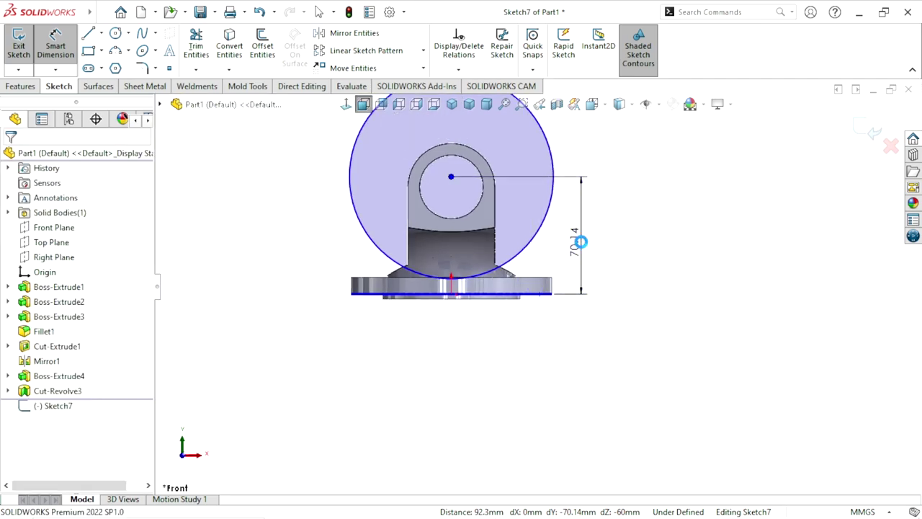
Set the circle's centre height above the flange bottom to 78 mm
left_click(581, 242)
type("78")
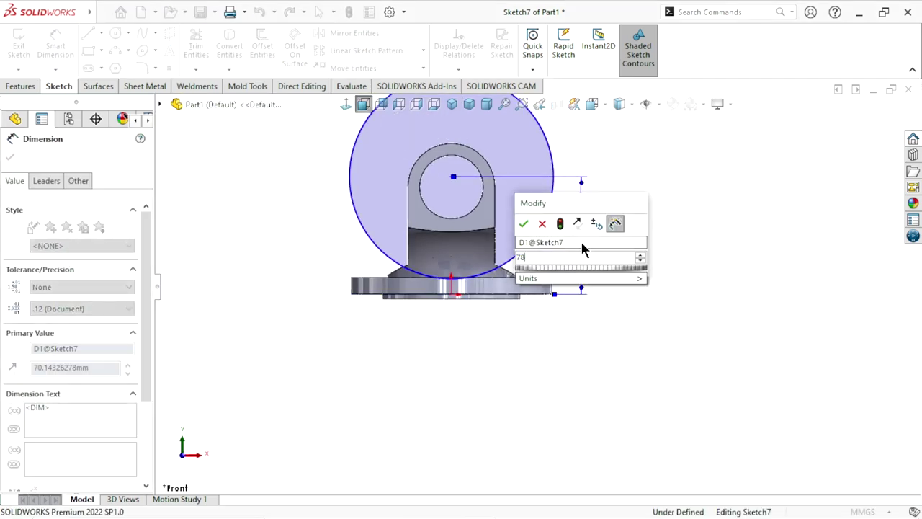
left_click(523, 224)
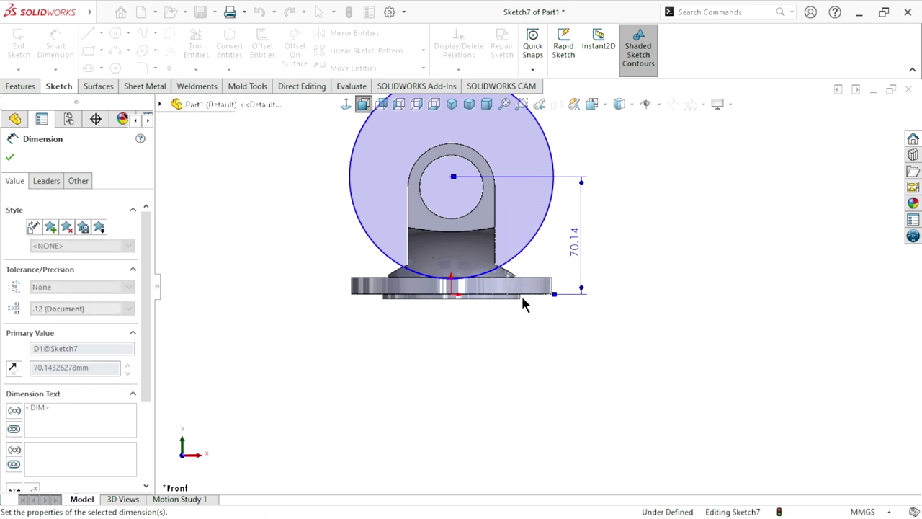
scroll(526, 303, "up", 1)
scroll(539, 218, "up", 2)
scroll(539, 218, "down", 2)
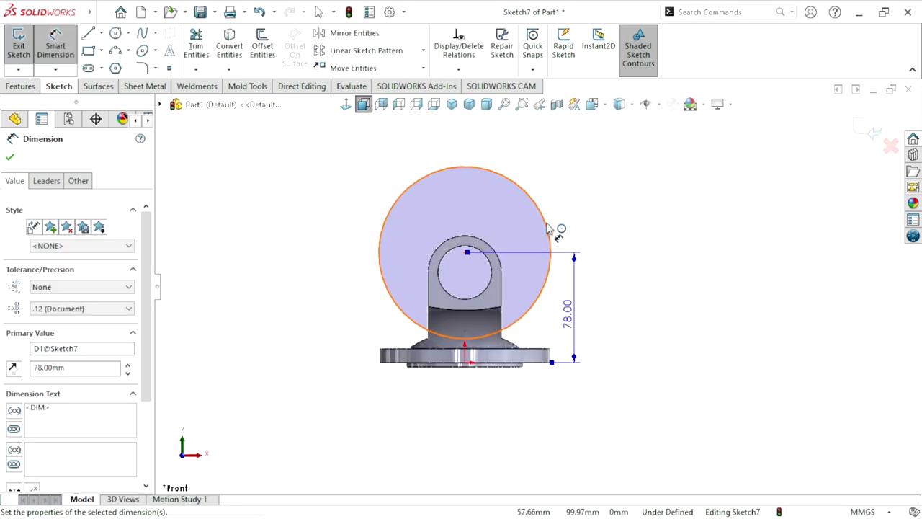
Give the circle a 95 mm diameter dimension
left_click(586, 219)
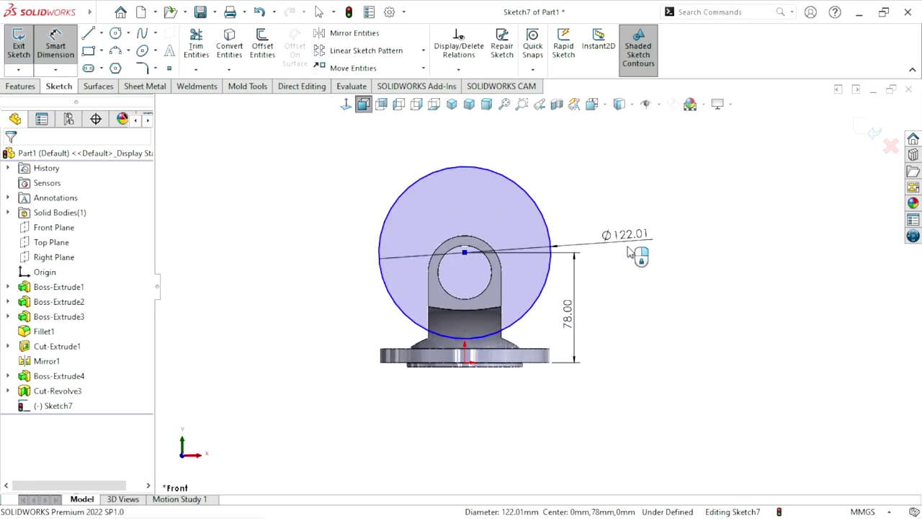
left_click(628, 251)
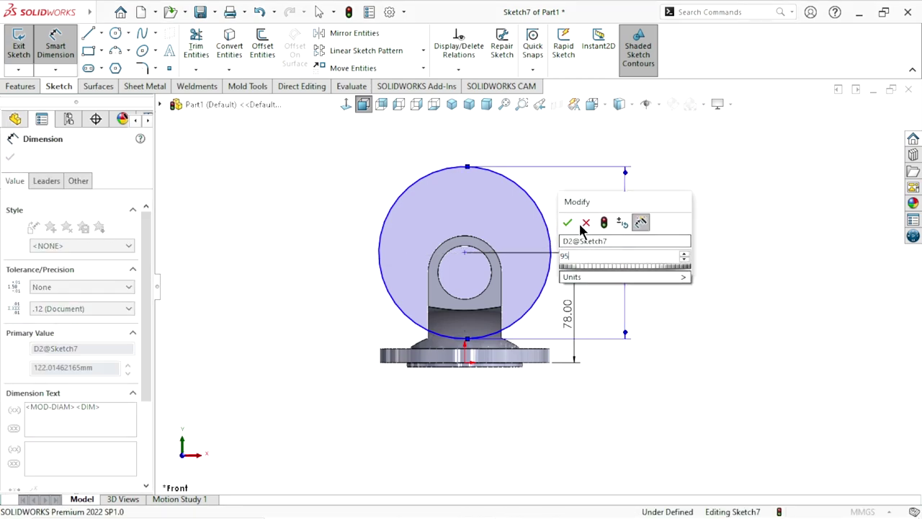
type("95")
left_click(567, 229)
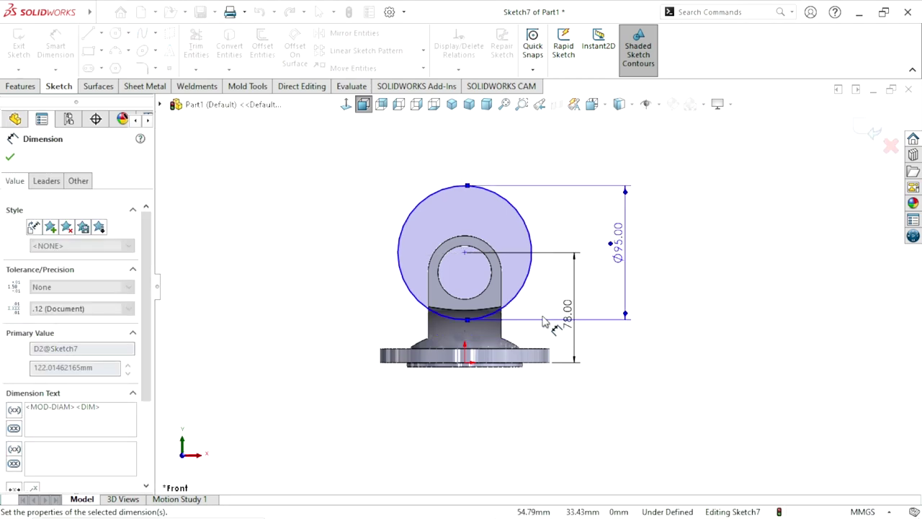
scroll(517, 284, "up", 2)
scroll(517, 285, "down", 2)
scroll(523, 282, "down", 2)
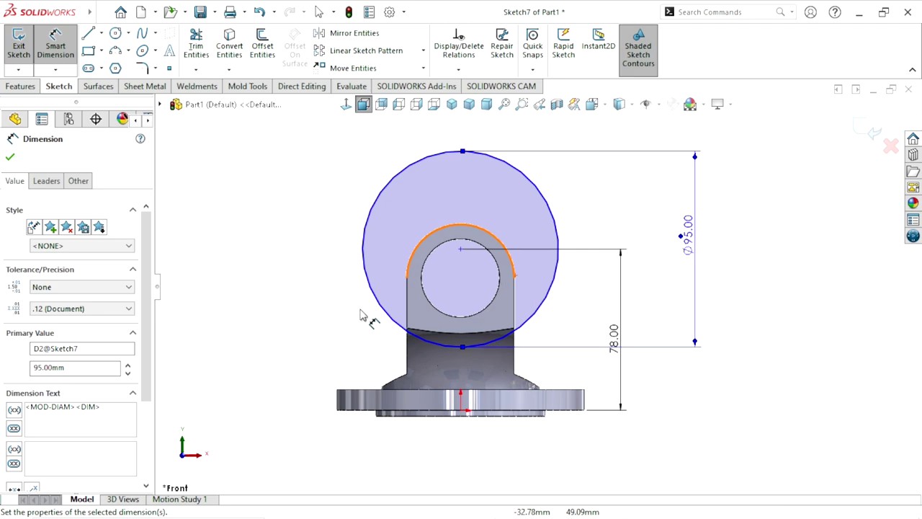
left_click(10, 159)
Add a Vertical relation between the circle's centre and the origin
key("Escape")
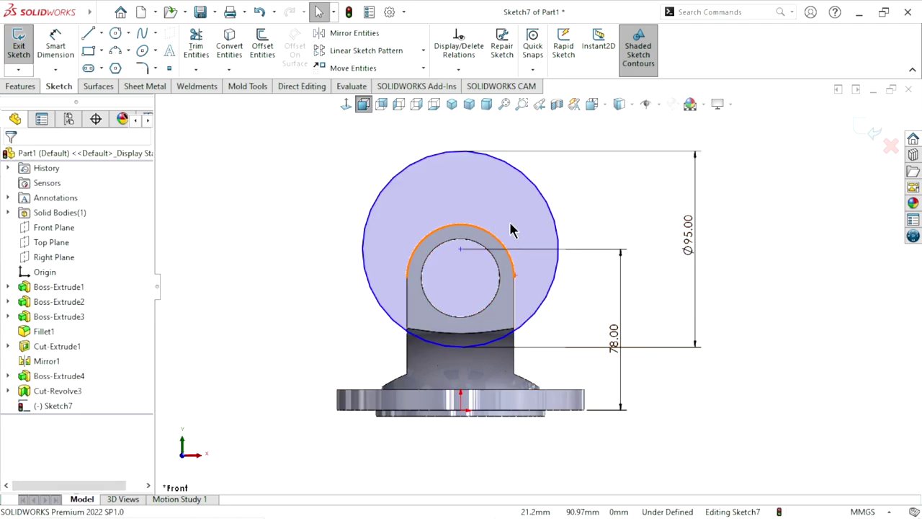
left_click(459, 250)
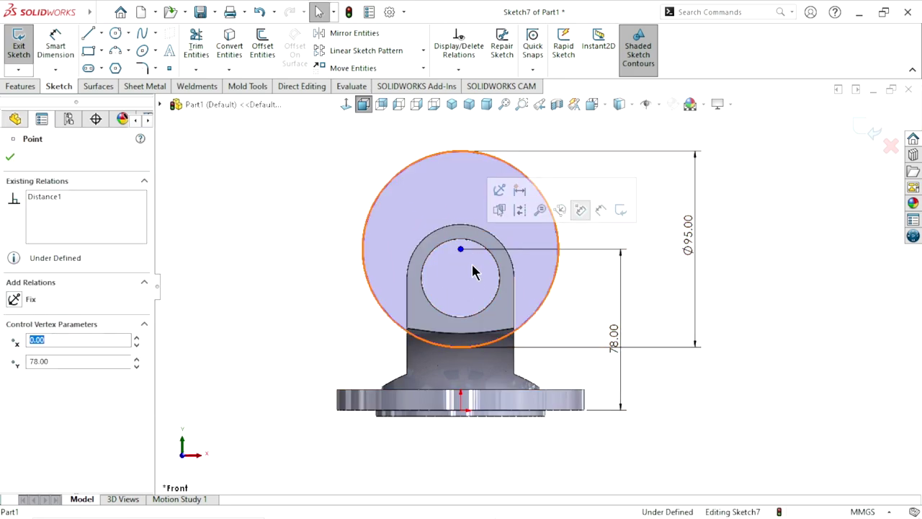
left_click(462, 414, "ctrl")
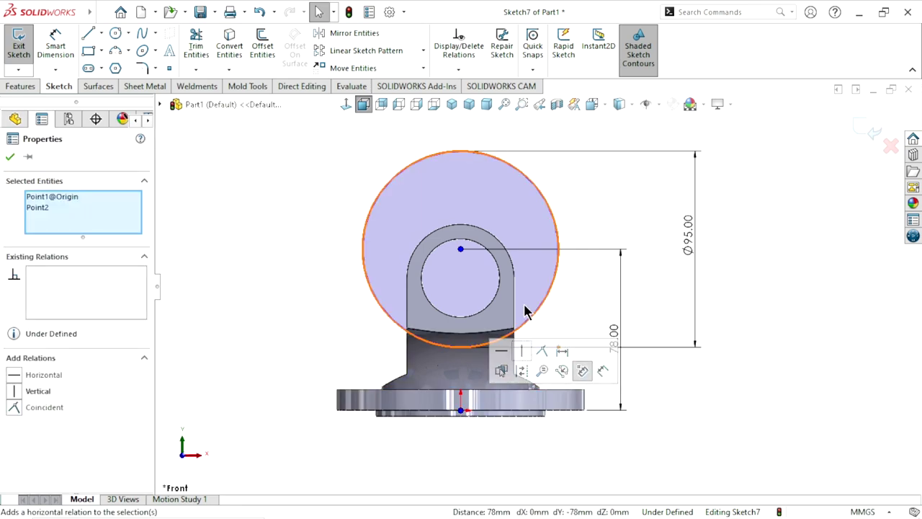
left_click(523, 353)
left_click(690, 474)
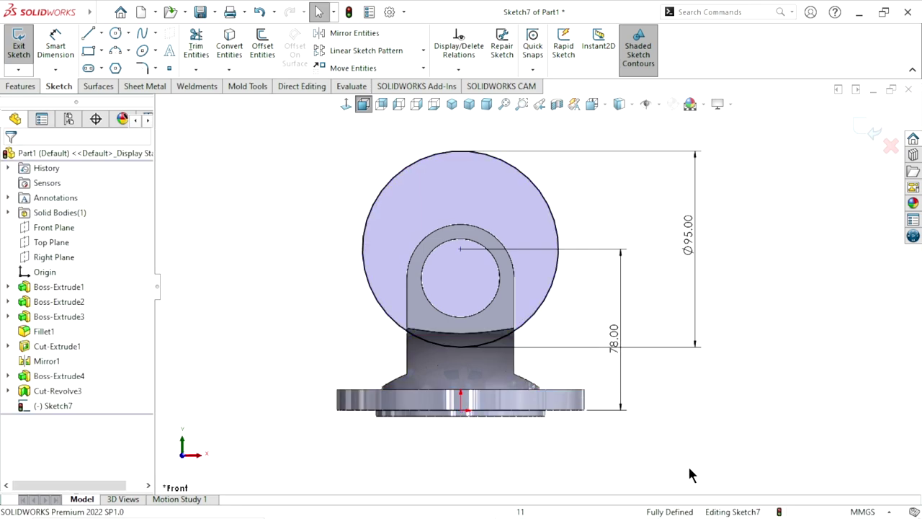
Orbit to an oblique 3D view showing the Ø95 mm circle between the bored arms
mouse_move(671, 320)
middle_mouse_down()
mouse_move(598, 354)
mouse_move(497, 290)
mouse_move(473, 310)
mouse_move(512, 286)
mouse_move(504, 278)
mouse_move(536, 300)
mouse_move(421, 285)
mouse_move(403, 267)
middle_mouse_up()
scroll(597, 354, "up", 3)
scroll(598, 354, "down", 3)
scroll(470, 268, "down", 2)
scroll(536, 300, "down", 2)
scroll(421, 286, "up", 1)
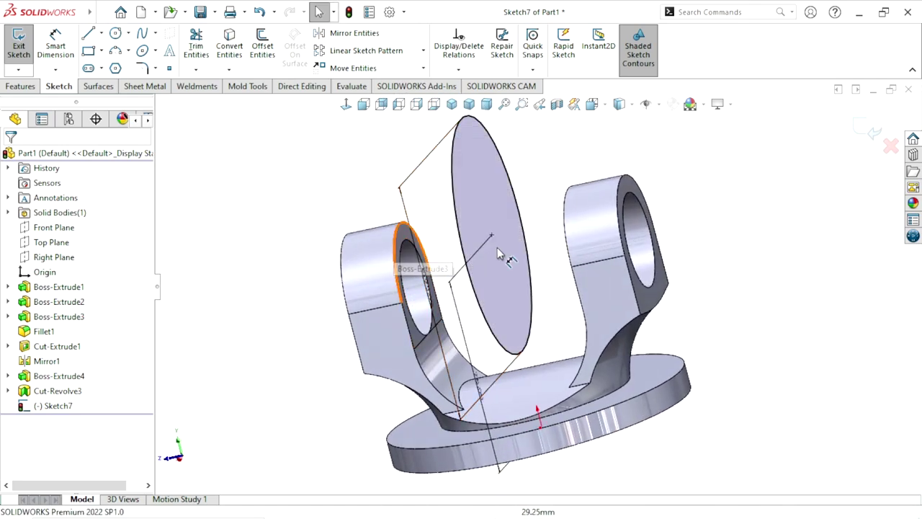
mouse_move(498, 247)
middle_mouse_down()
mouse_move(529, 261)
mouse_move(513, 313)
mouse_move(414, 277)
middle_mouse_up()
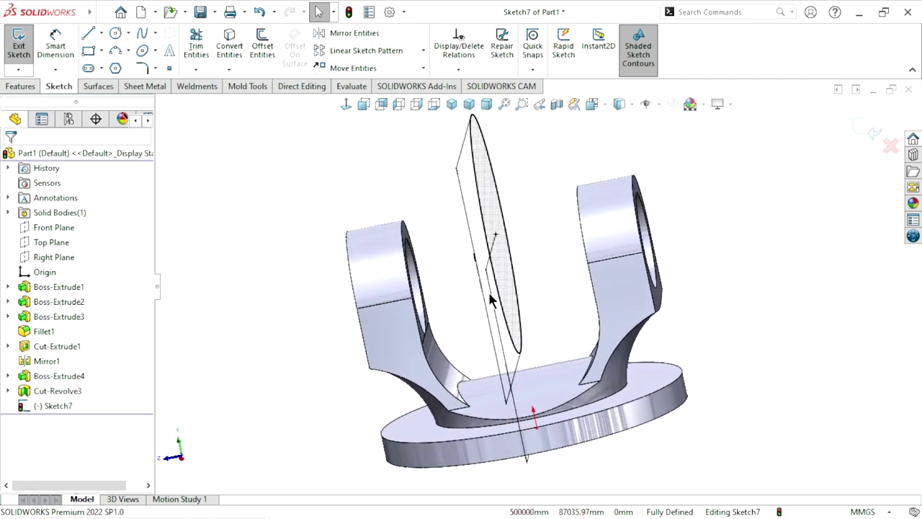
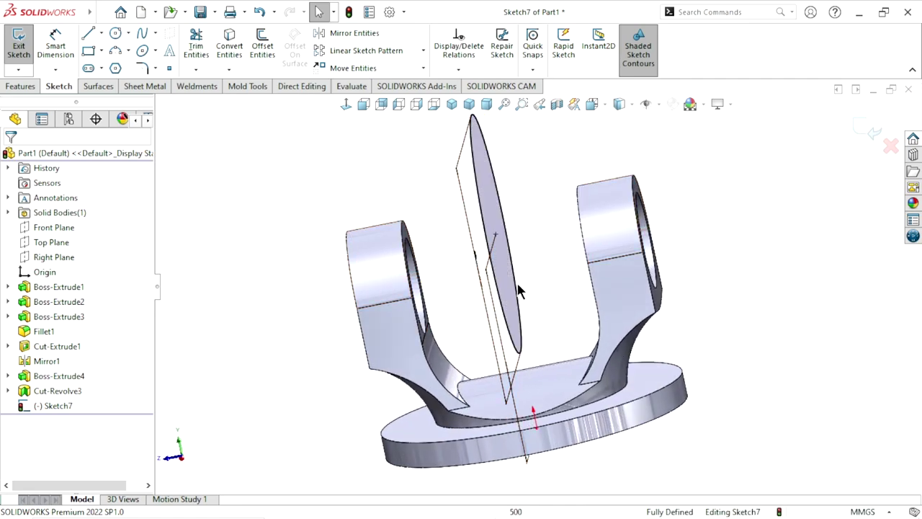
Inspect the Sketch7 circle from two angles, then close the sketch with Ctrl+B
mouse_move(519, 290)
middle_mouse_down()
mouse_move(480, 288)
mouse_move(495, 288)
mouse_move(484, 319)
mouse_move(519, 274)
middle_mouse_up()
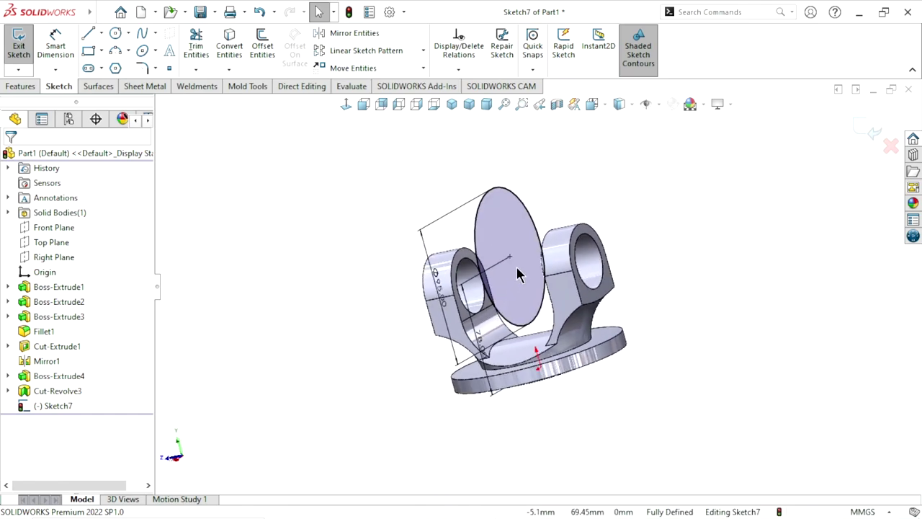
scroll(518, 274, "down", 5)
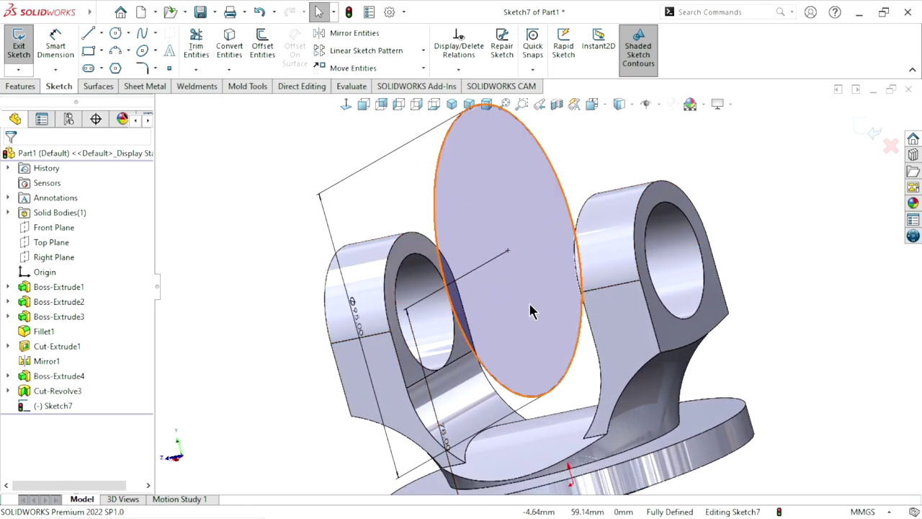
middle_click_drag(529, 310, 715, 254)
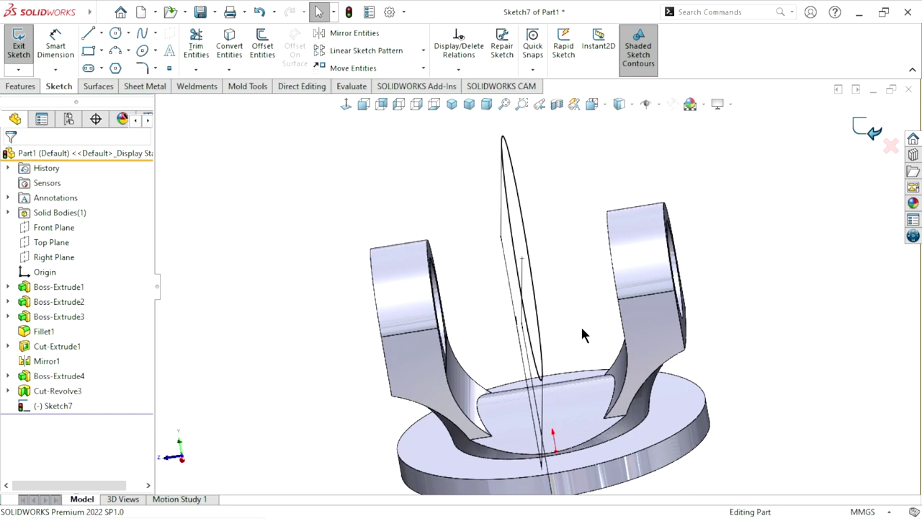
key("ctrl+b")
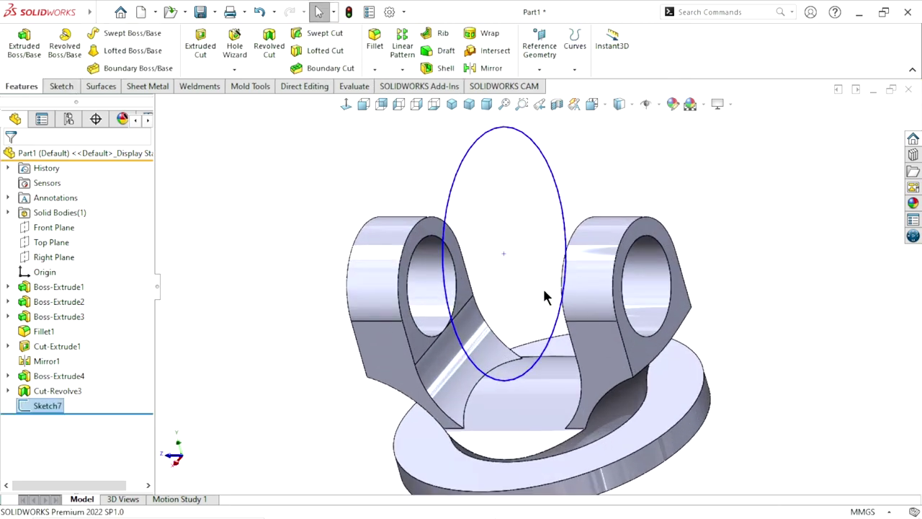
scroll(544, 297, "down", 2)
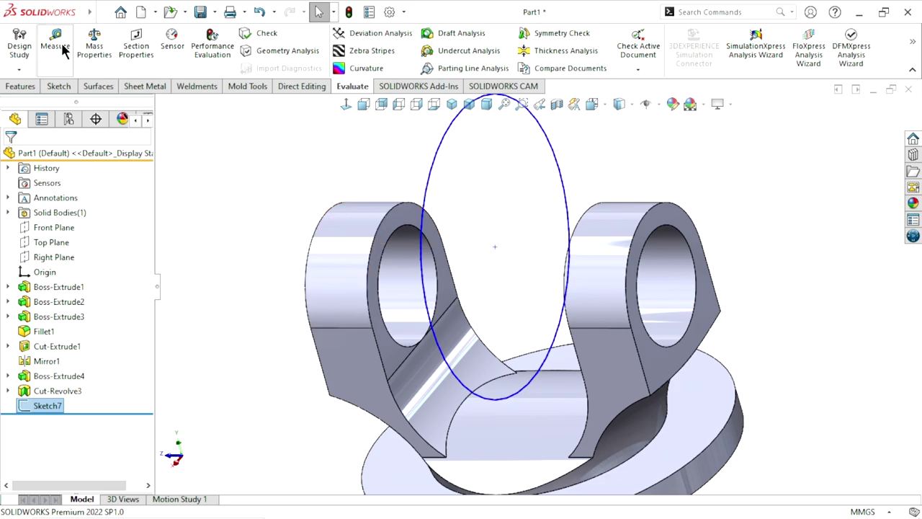
left_click(62, 49)
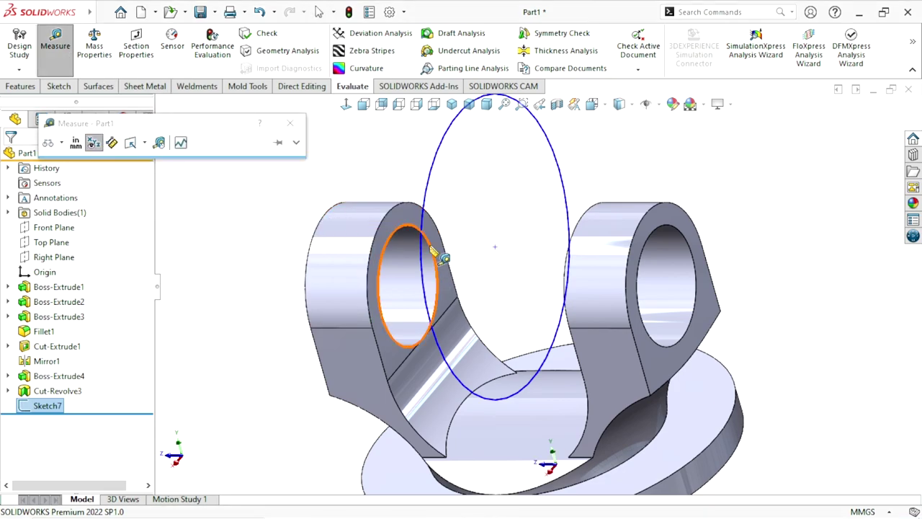
left_click(405, 226)
middle_click_drag(406, 227, 414, 268)
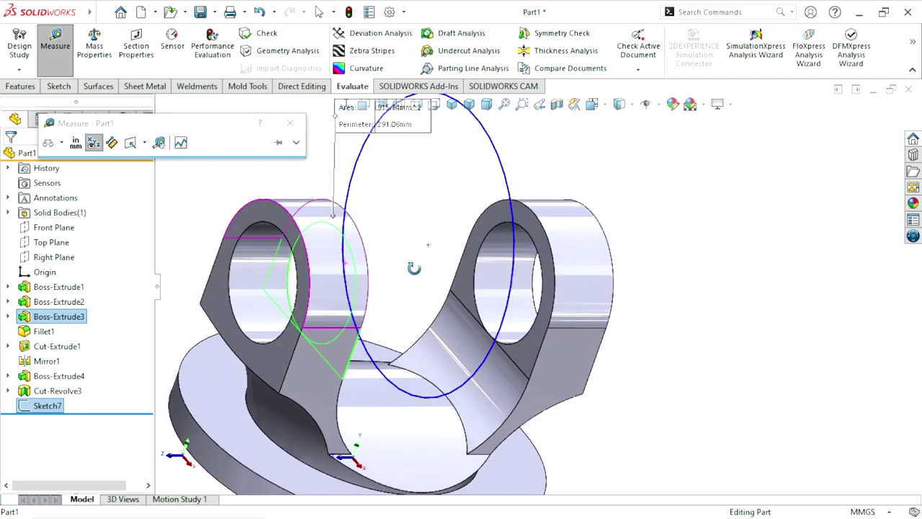
left_click(504, 222)
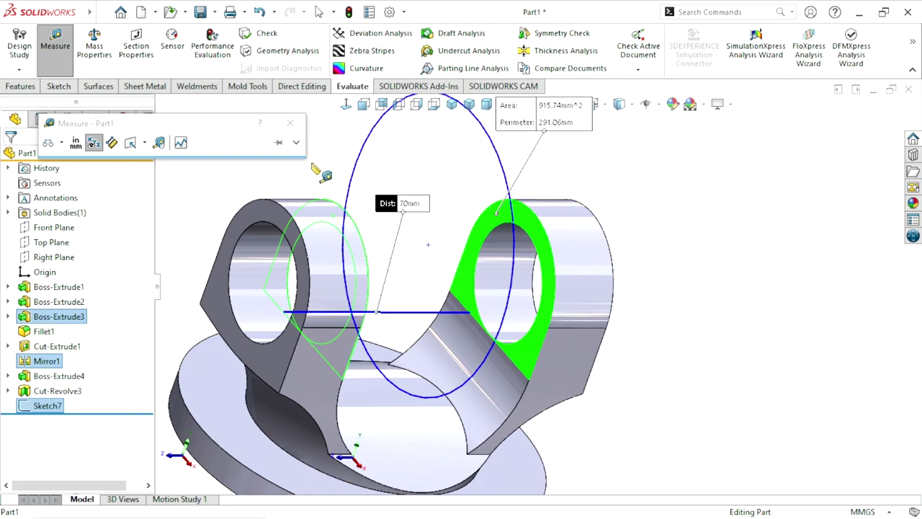
left_click(287, 126)
left_click(675, 278)
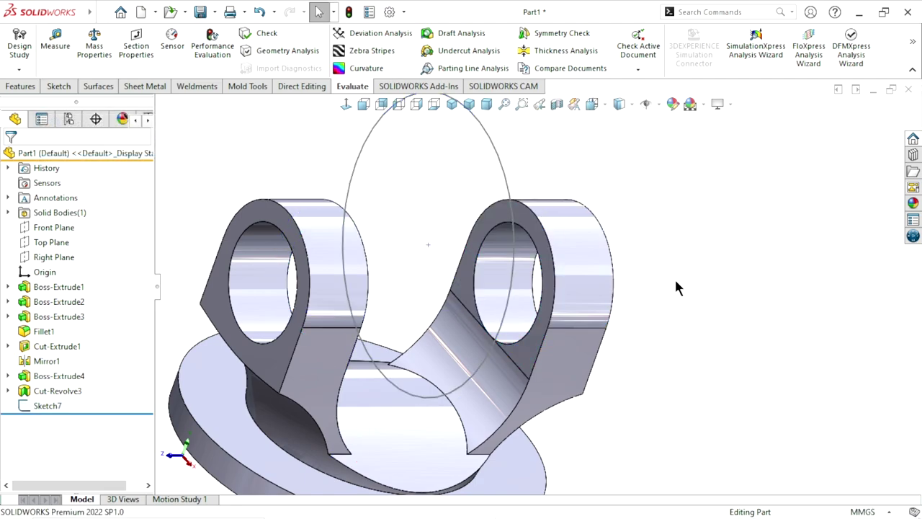
mouse_move(674, 277)
middle_mouse_down()
mouse_move(631, 263)
mouse_move(383, 274)
middle_mouse_up()
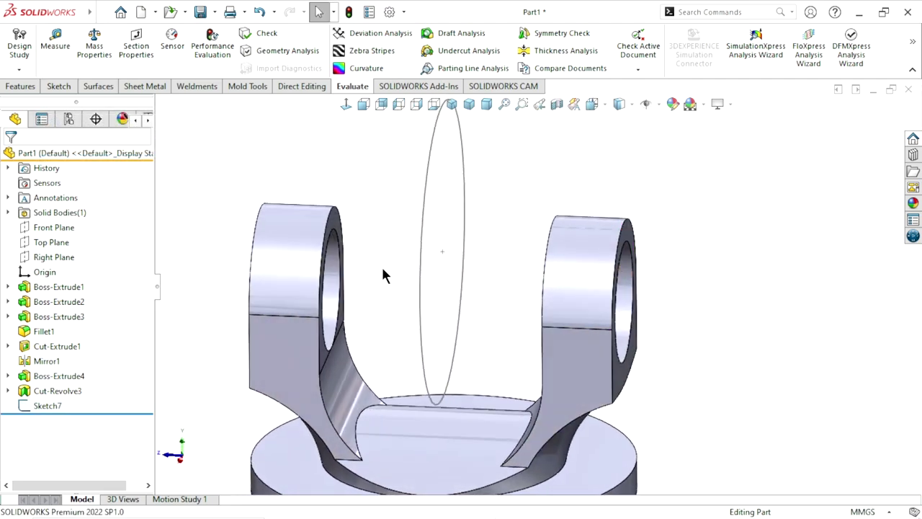
left_click(51, 407)
Extrude-cut Sketch7 with Mid Plane and depth 70+6 = 76 mm, creating Cut-Extrude2
left_click(66, 366)
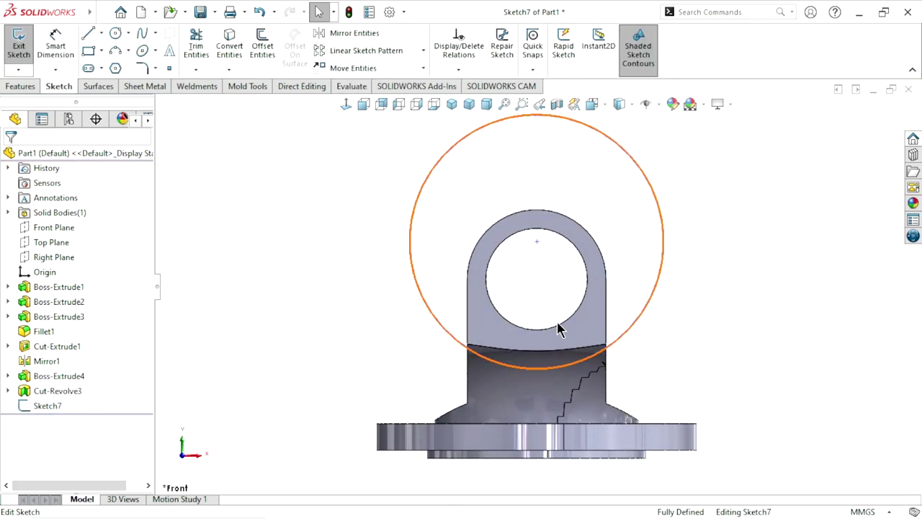
mouse_move(607, 328)
middle_mouse_down()
mouse_move(472, 342)
mouse_move(502, 281)
middle_mouse_up()
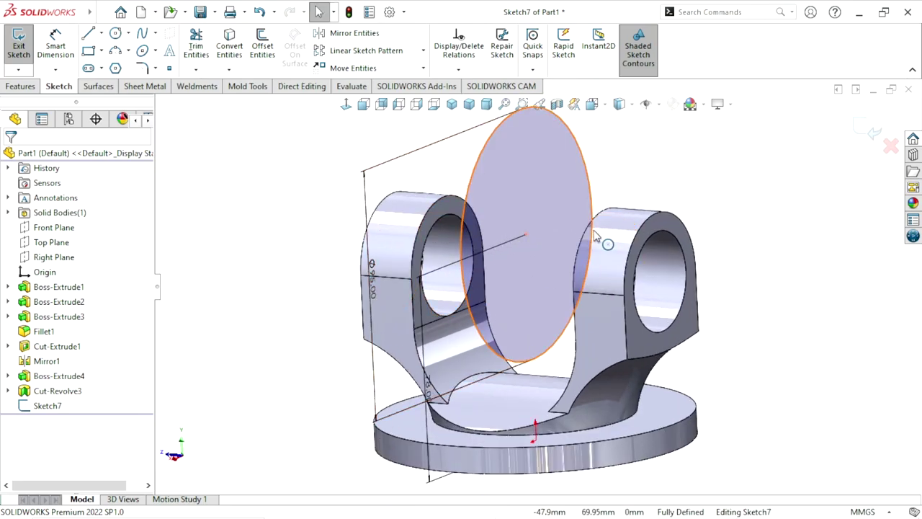
left_click(17, 87)
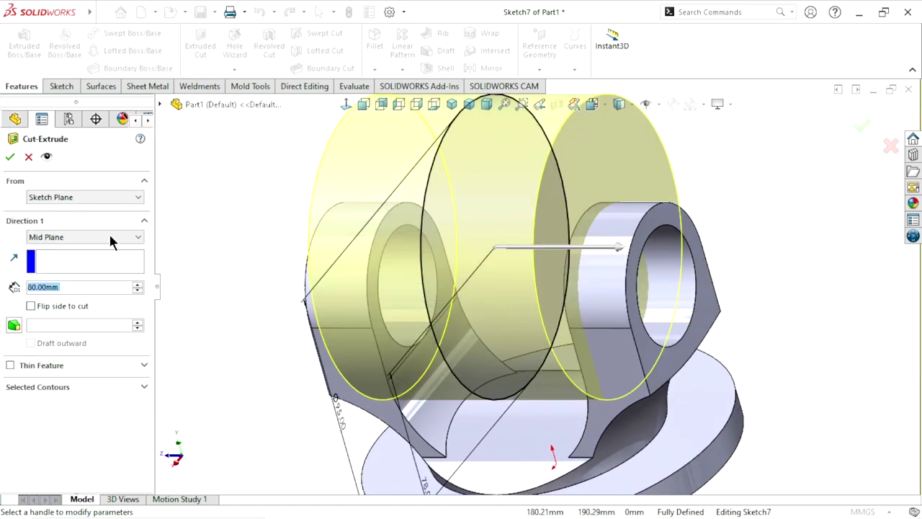
left_click(110, 242)
left_click(65, 319)
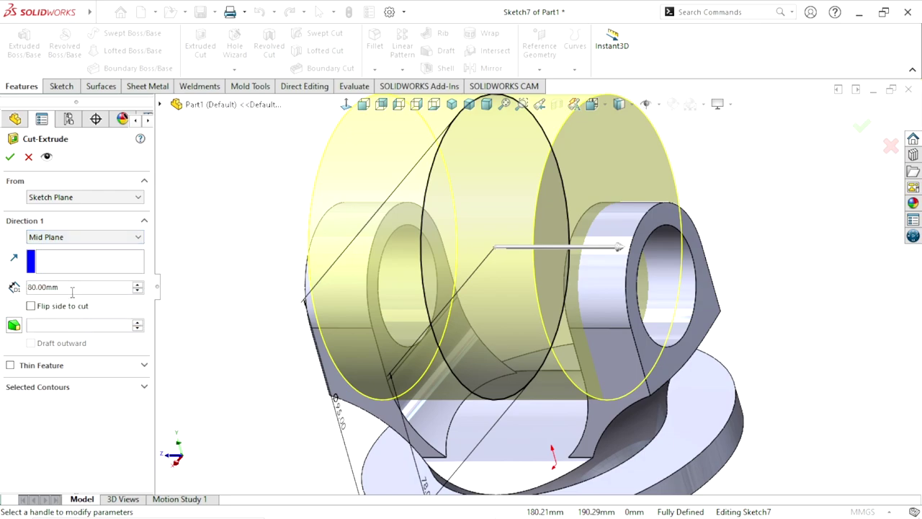
left_click_drag(72, 292, 45, 293)
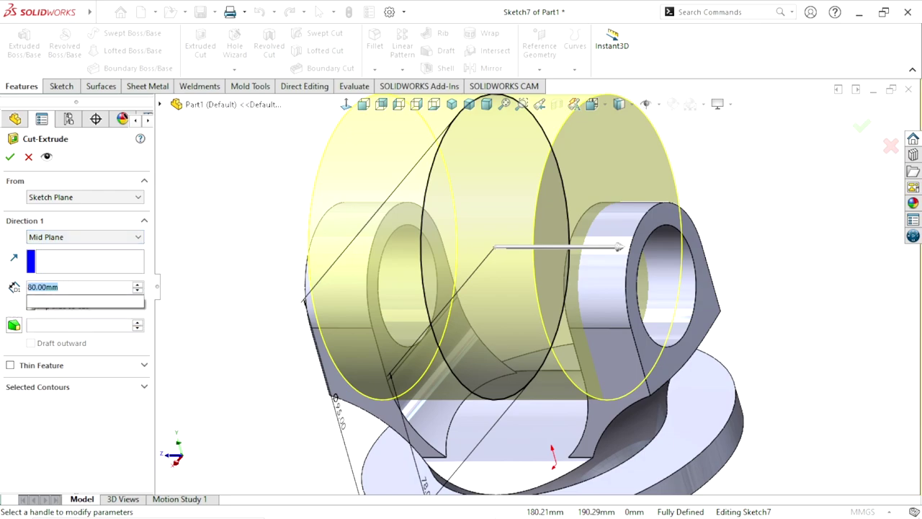
type("70+6")
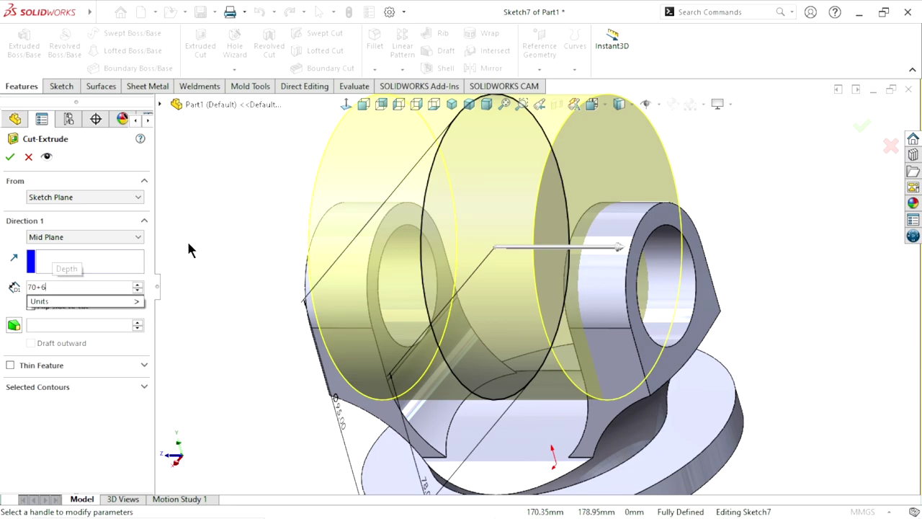
key("Return")
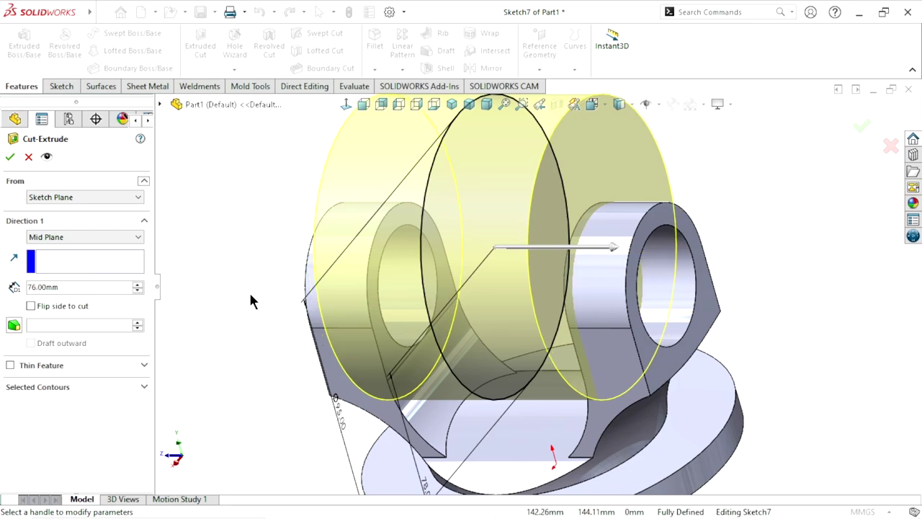
mouse_move(248, 290)
middle_mouse_down()
mouse_move(275, 299)
mouse_move(276, 315)
middle_mouse_up()
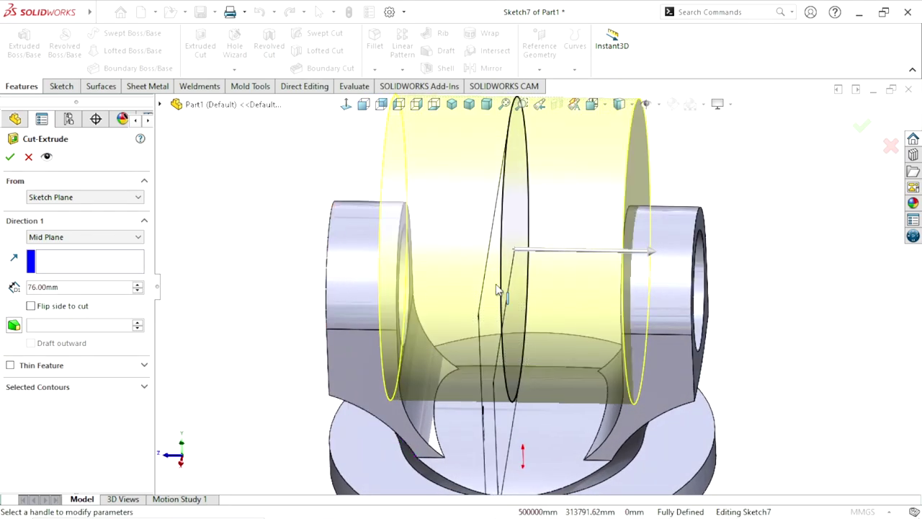
left_click(10, 157)
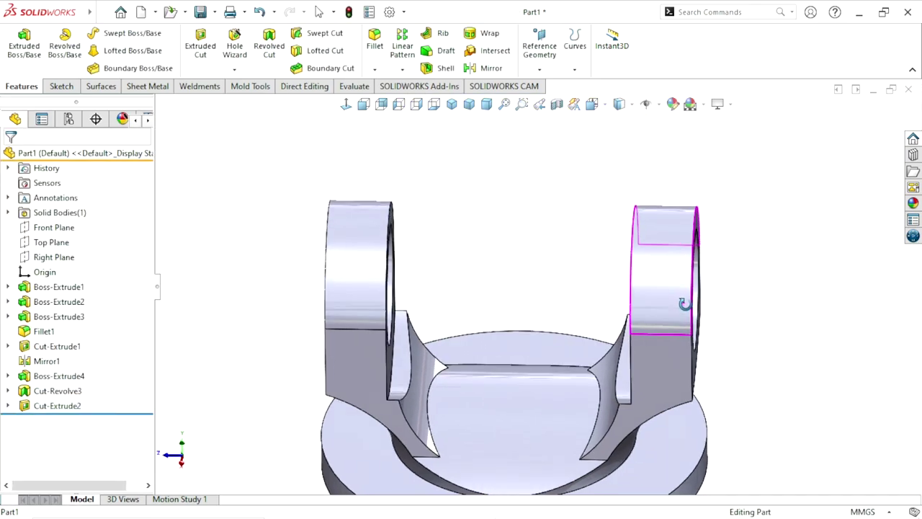
middle_click_drag(685, 303, 651, 280)
scroll(663, 387, "up", 4)
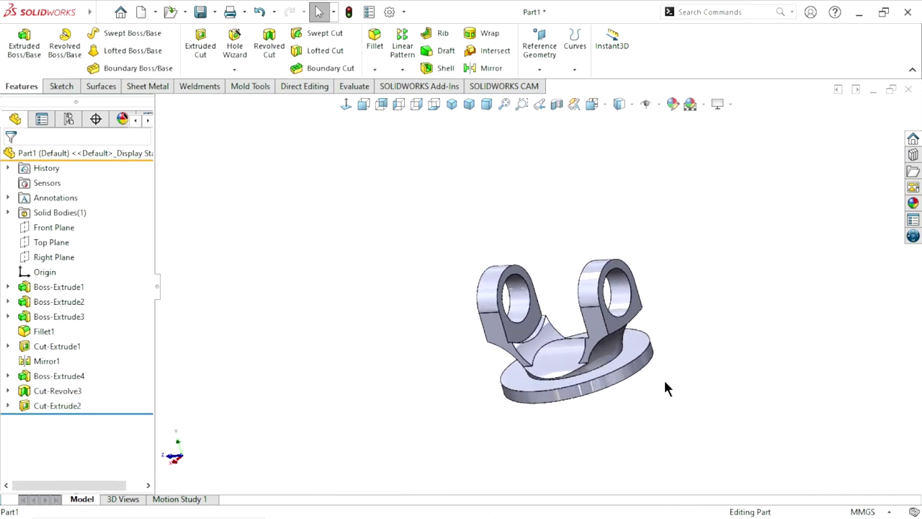
mouse_move(664, 387)
middle_mouse_down()
mouse_move(643, 322)
mouse_move(665, 355)
mouse_move(650, 347)
middle_mouse_up()
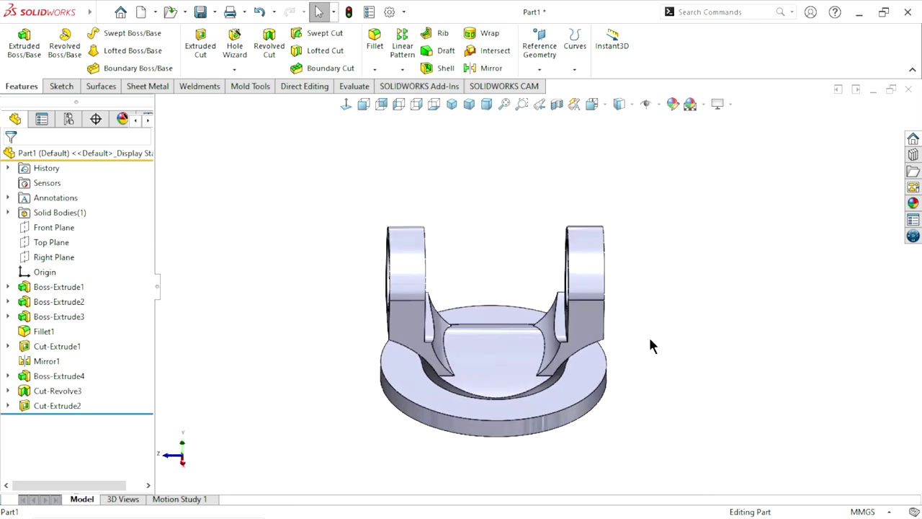
middle_click_drag(639, 317, 659, 341)
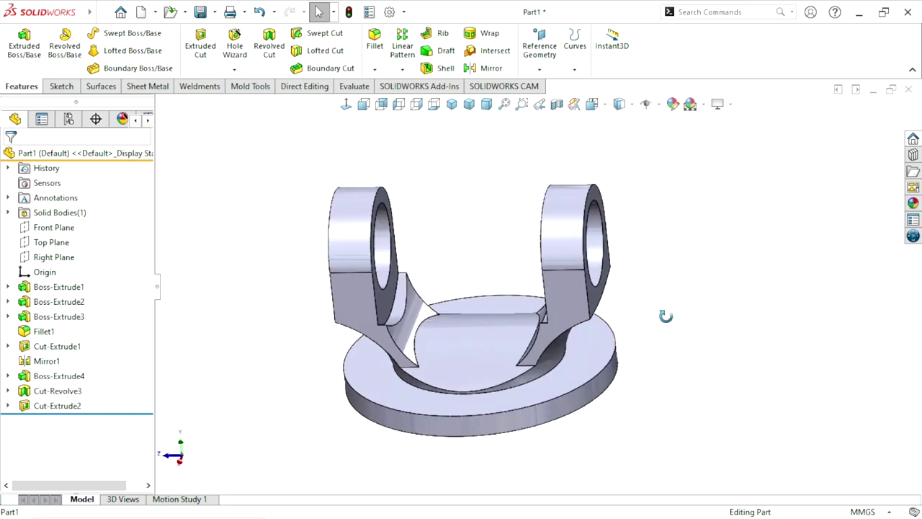
scroll(657, 338, "up", 3)
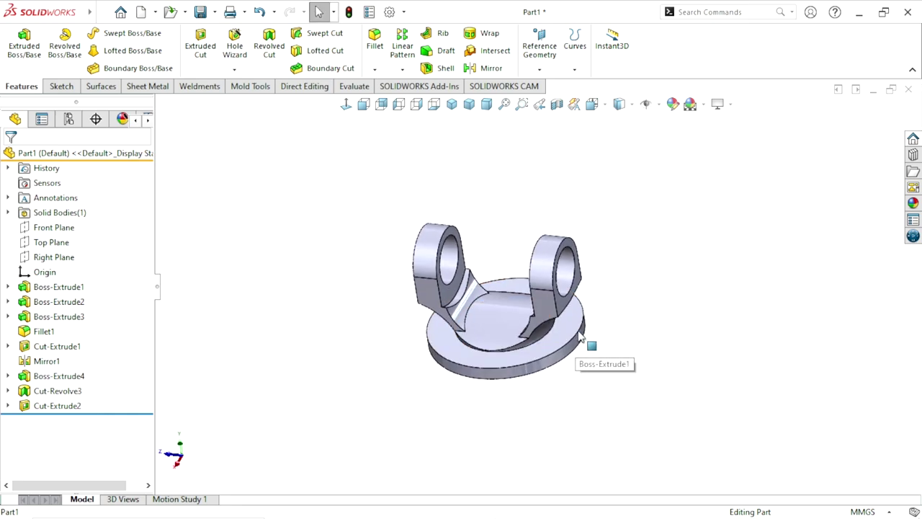
scroll(572, 345, "up", 1)
scroll(575, 343, "down", 2)
scroll(465, 181, "up", 1)
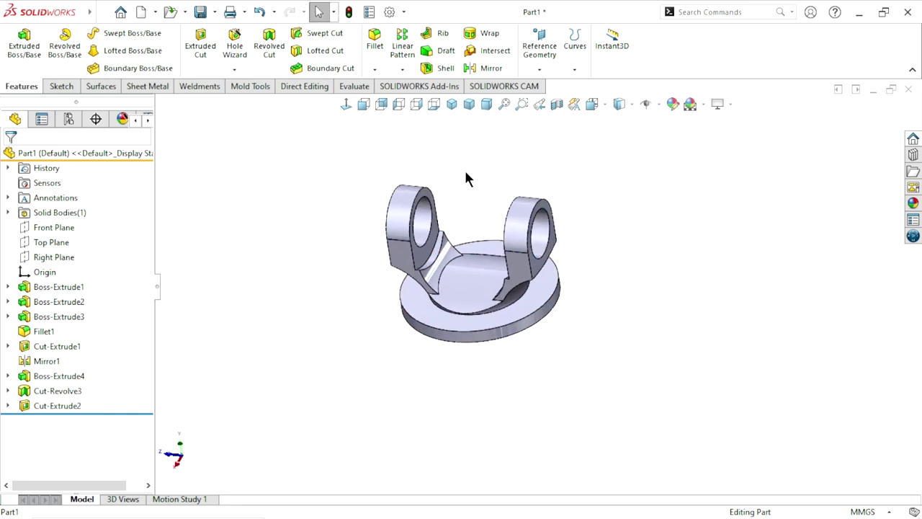
left_click(375, 69)
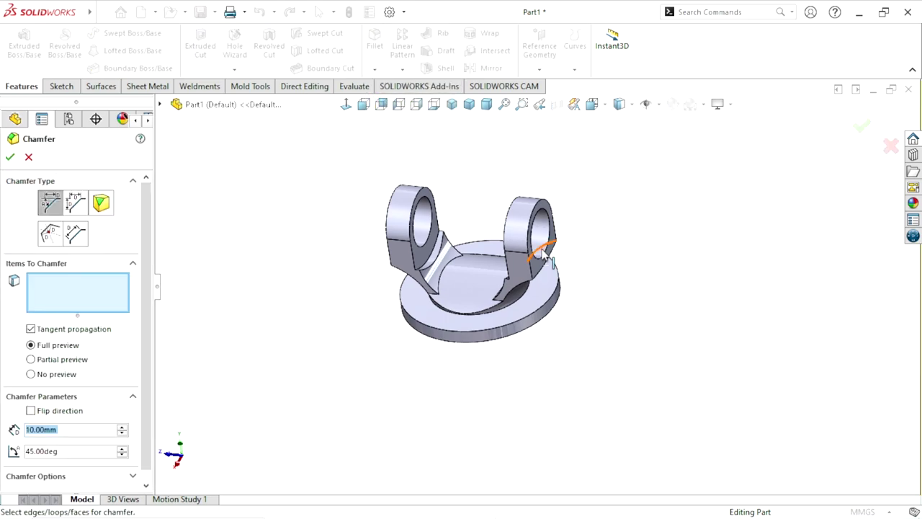
Set chamfer distance 1 mm, then select both lug bore faces and the right lug's outer edge
scroll(439, 225, "down", 3)
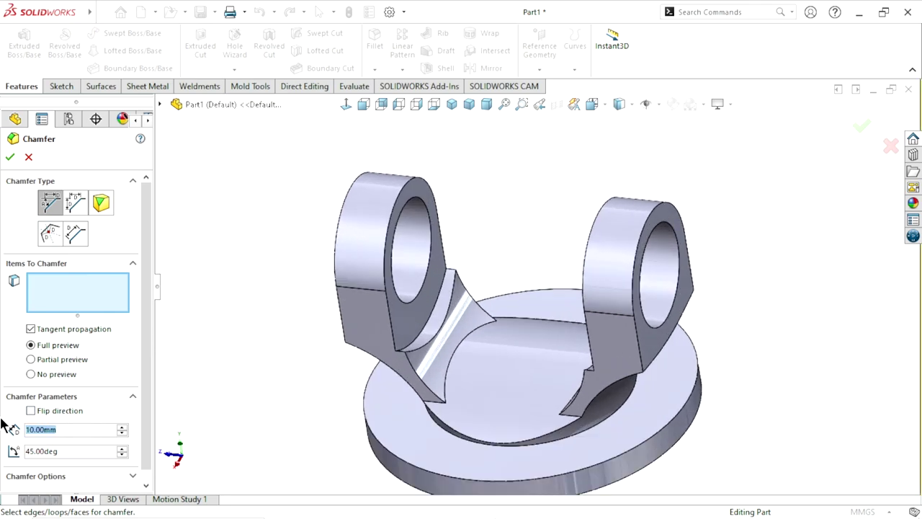
type("1")
key("Return")
scroll(428, 214, "down", 3)
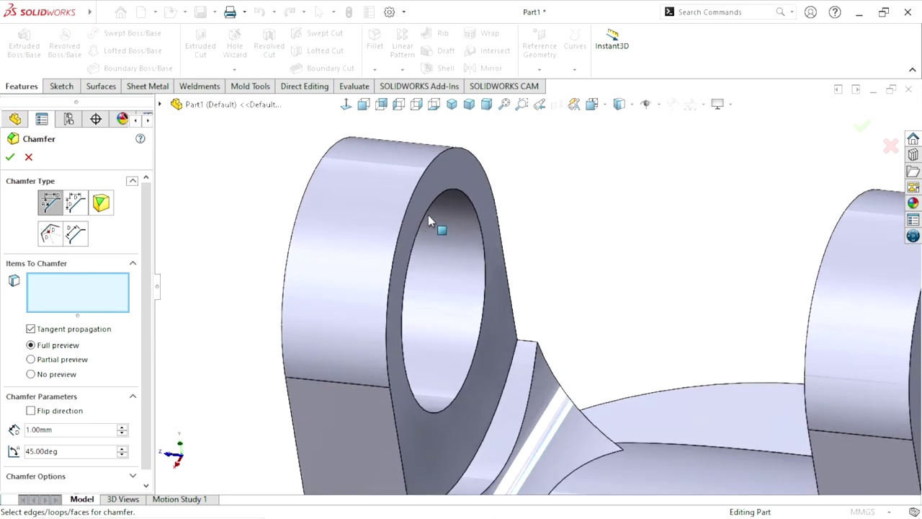
left_click(451, 289)
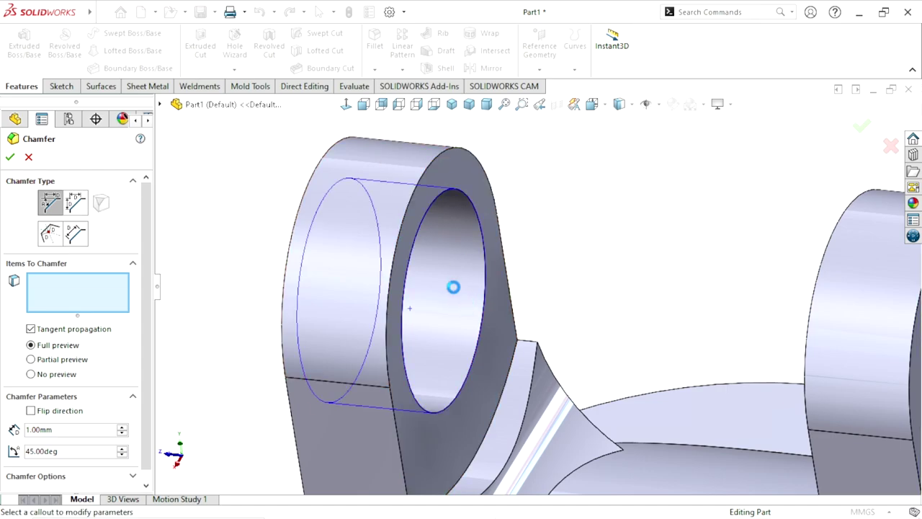
scroll(564, 315, "up", 5)
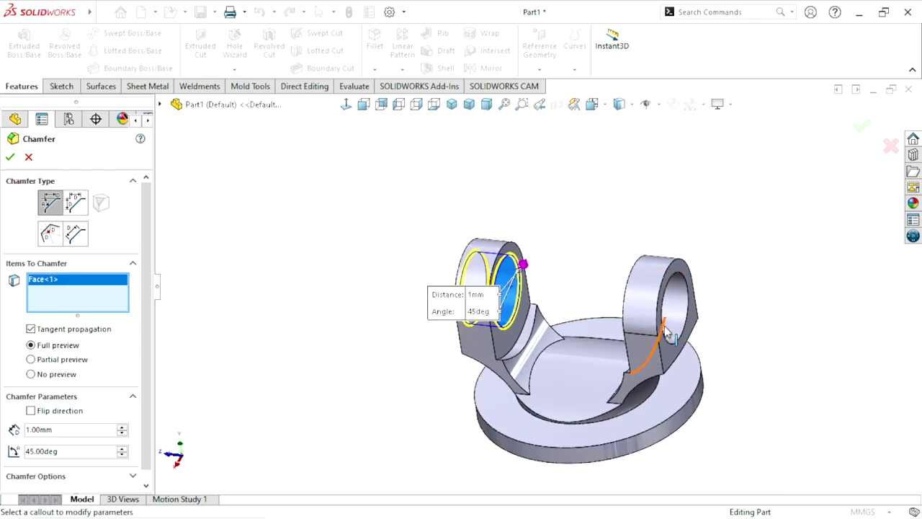
scroll(668, 333, "down", 3)
left_click(647, 245)
scroll(596, 259, "up", 3)
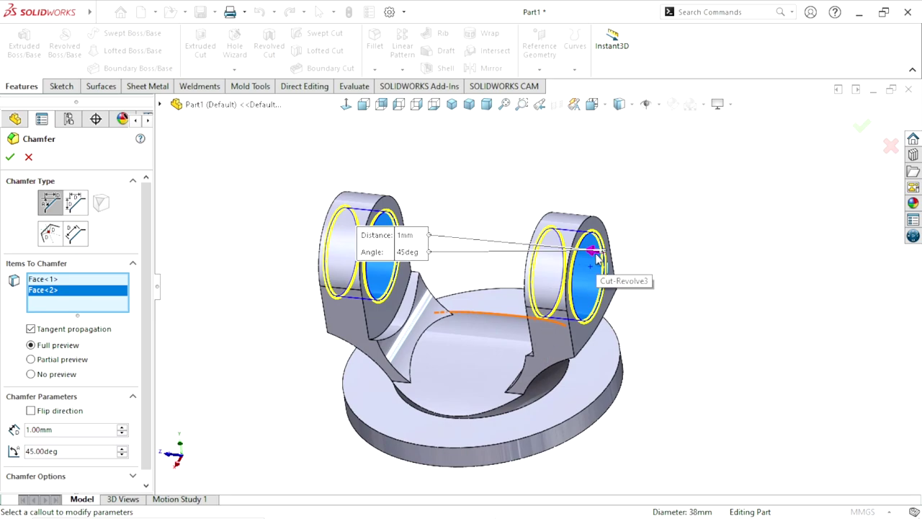
scroll(596, 260, "down", 3)
left_click(544, 170)
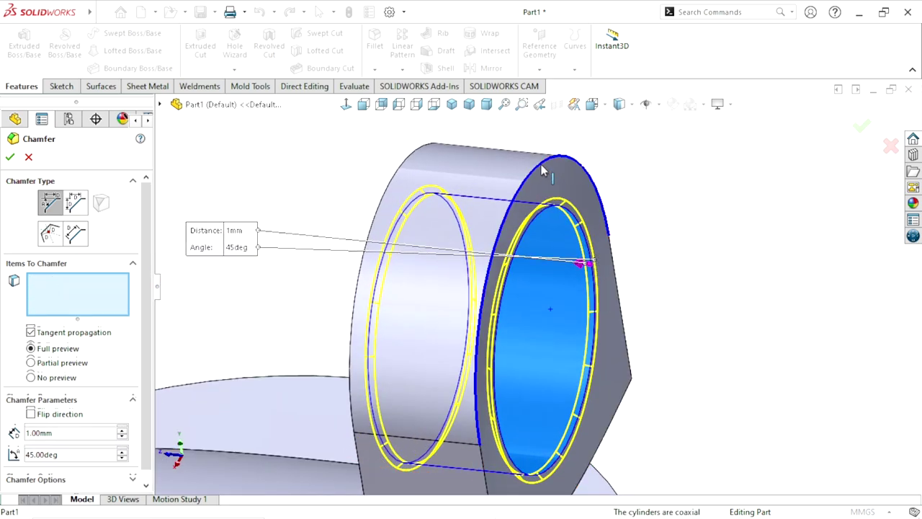
scroll(565, 308, "up", 3)
Add the remaining lug ring edges and apply the 1 mm × 45° chamfer
mouse_move(565, 308)
middle_mouse_down()
mouse_move(531, 323)
mouse_move(434, 214)
middle_mouse_up()
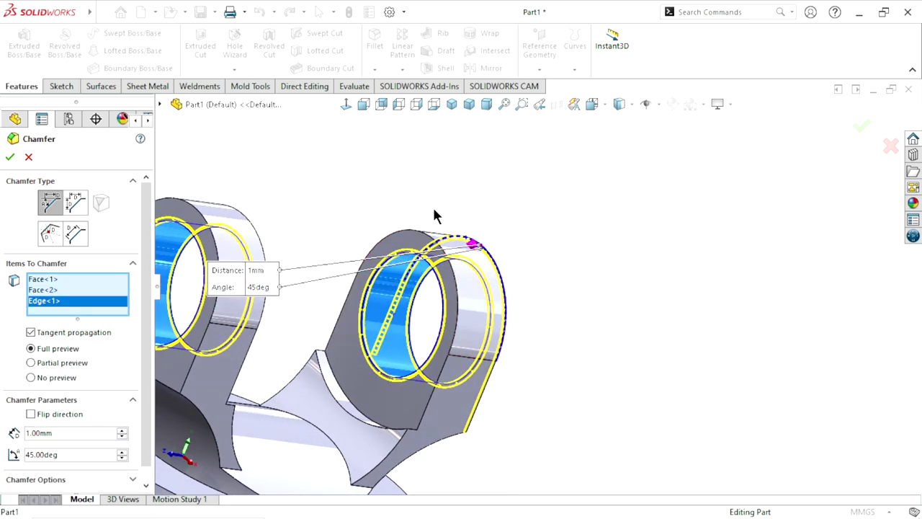
left_click(415, 234)
scroll(416, 234, "up", 3)
scroll(430, 144, "down", 2)
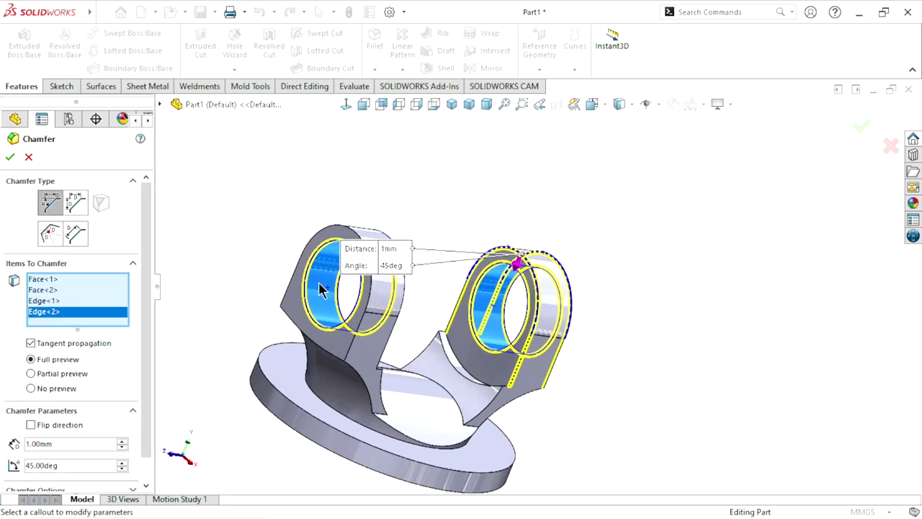
scroll(430, 144, "down", 3)
left_click(455, 141)
mouse_move(455, 140)
middle_mouse_down()
mouse_move(510, 220)
mouse_move(577, 232)
middle_mouse_up()
scroll(634, 273, "down", 5)
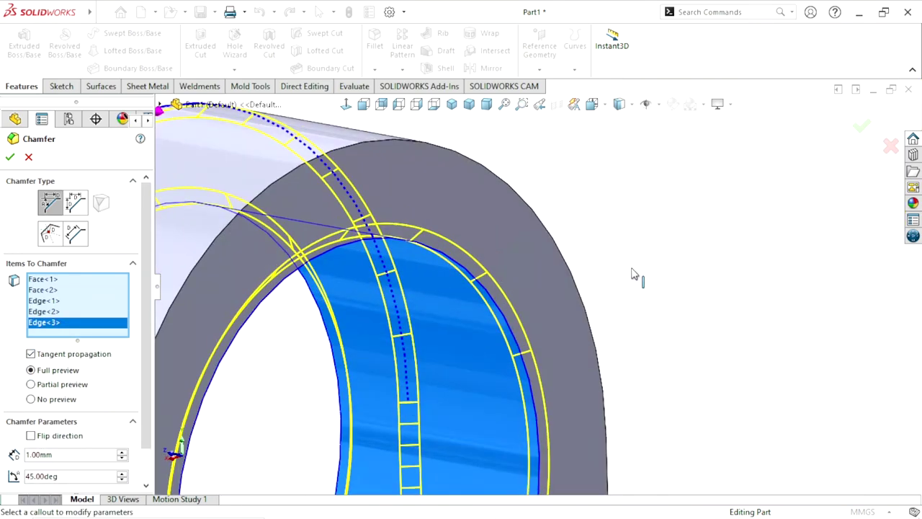
left_click(511, 181)
scroll(515, 324, "up", 2)
scroll(514, 324, "up", 3)
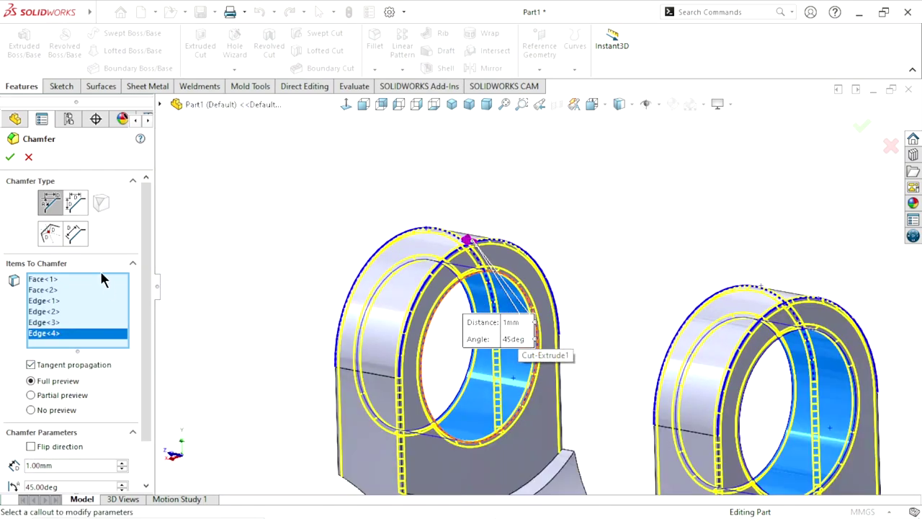
left_click(10, 159)
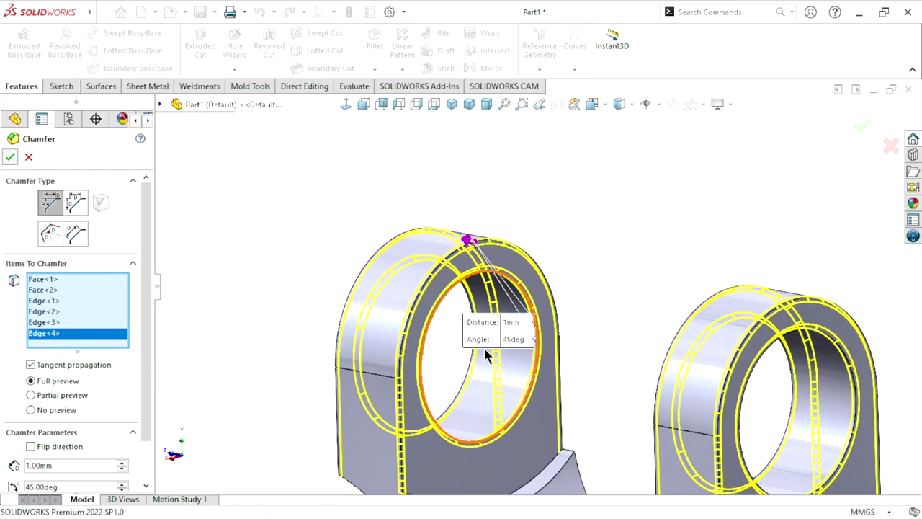
Orbit around the part to inspect the finished chamfers
scroll(483, 348, "up", 3)
mouse_move(545, 398)
middle_mouse_down()
mouse_move(585, 387)
mouse_move(531, 306)
mouse_move(663, 341)
mouse_move(627, 305)
middle_mouse_up()
scroll(569, 361, "up", 3)
scroll(540, 300, "down", 3)
mouse_move(539, 300)
middle_mouse_down()
mouse_move(577, 323)
mouse_move(609, 313)
mouse_move(535, 343)
middle_mouse_up()
scroll(602, 316, "up", 3)
scroll(619, 299, "down", 3)
scroll(605, 339, "up", 3)
scroll(578, 319, "down", 1)
scroll(535, 343, "up", 1)
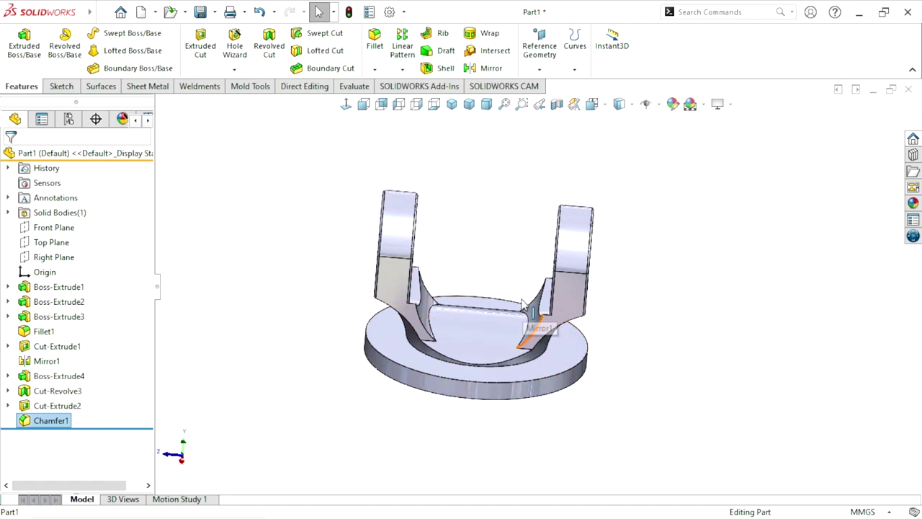
mouse_move(522, 302)
middle_mouse_down()
mouse_move(671, 367)
mouse_move(652, 335)
middle_mouse_up()
Deselect the Right Plane and start a new sketch on the Front Plane
left_click(49, 261)
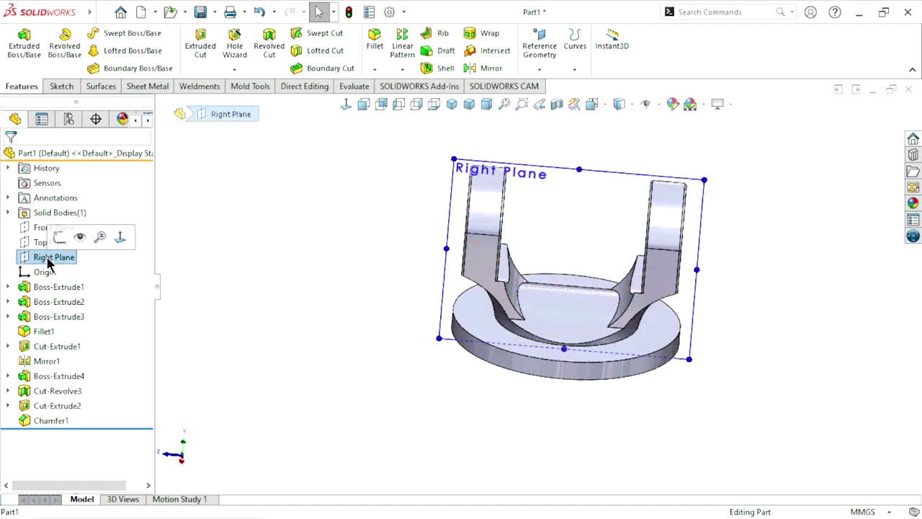
left_click(196, 277)
left_click(53, 230)
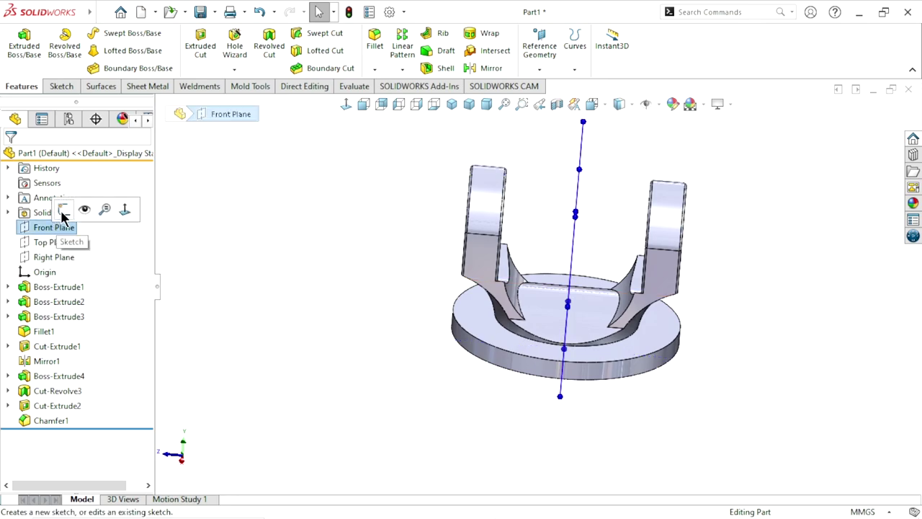
left_click(62, 211)
scroll(544, 337, "down", 5)
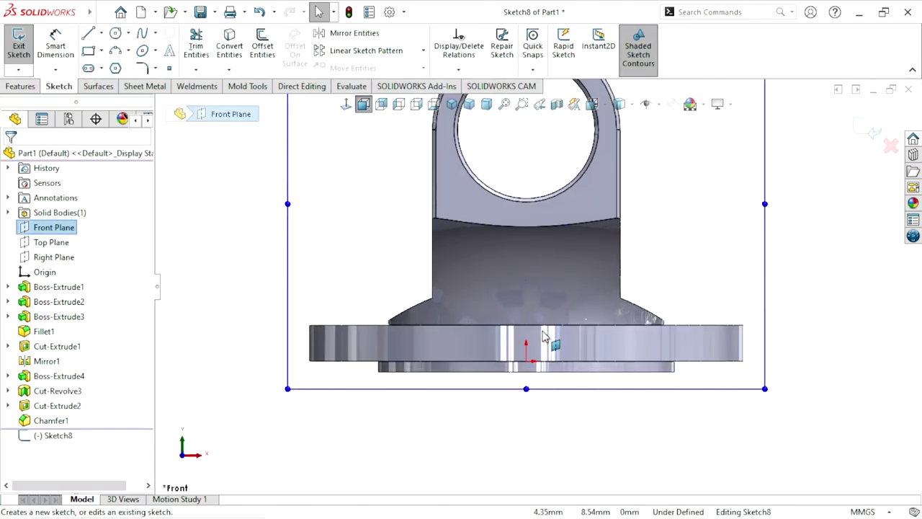
scroll(546, 295, "down", 1)
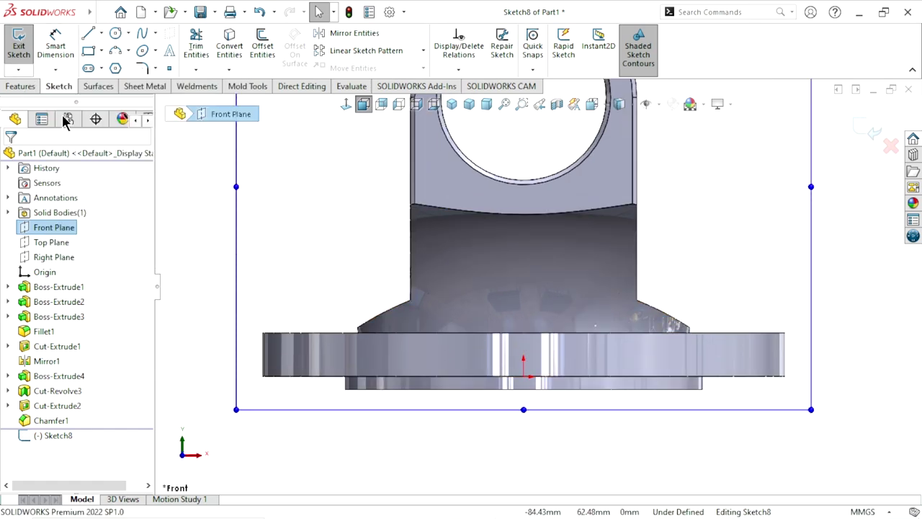
Draw a three-point arc starting on the flange's bottom edge
left_click(117, 53)
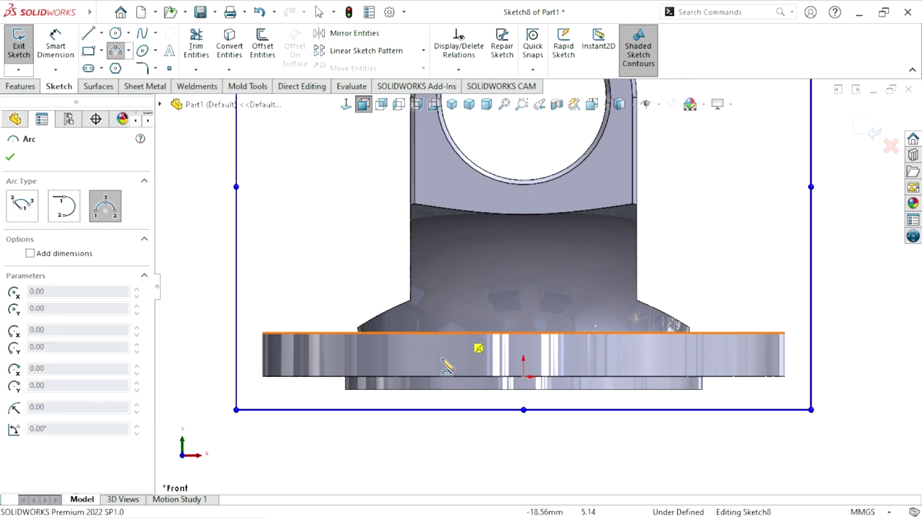
left_click(413, 389)
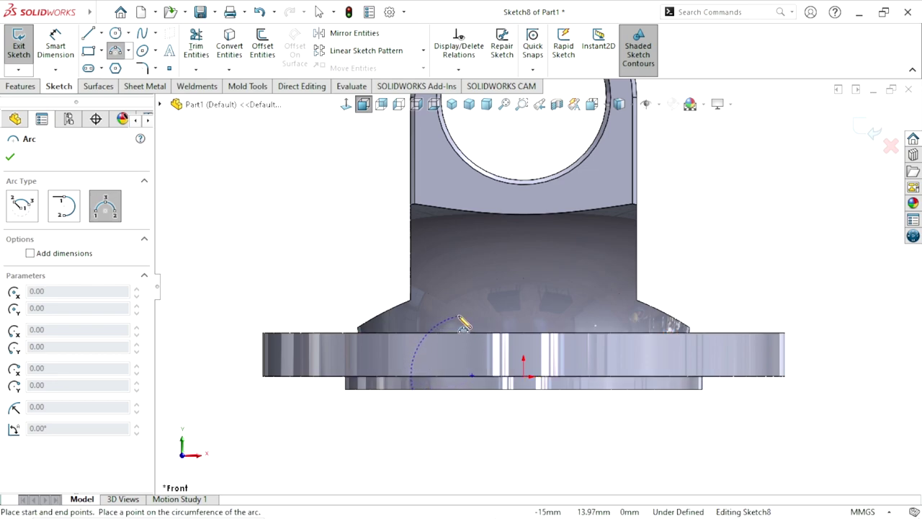
left_click(458, 316)
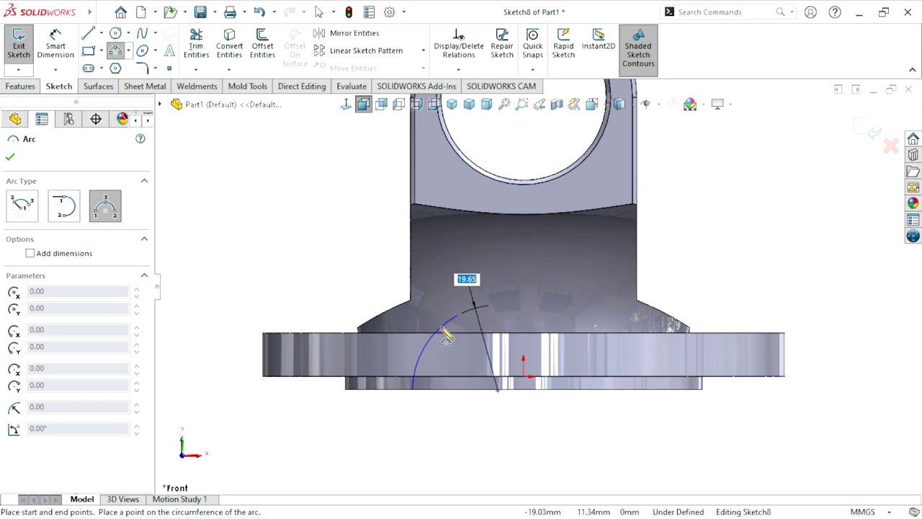
left_click(443, 332)
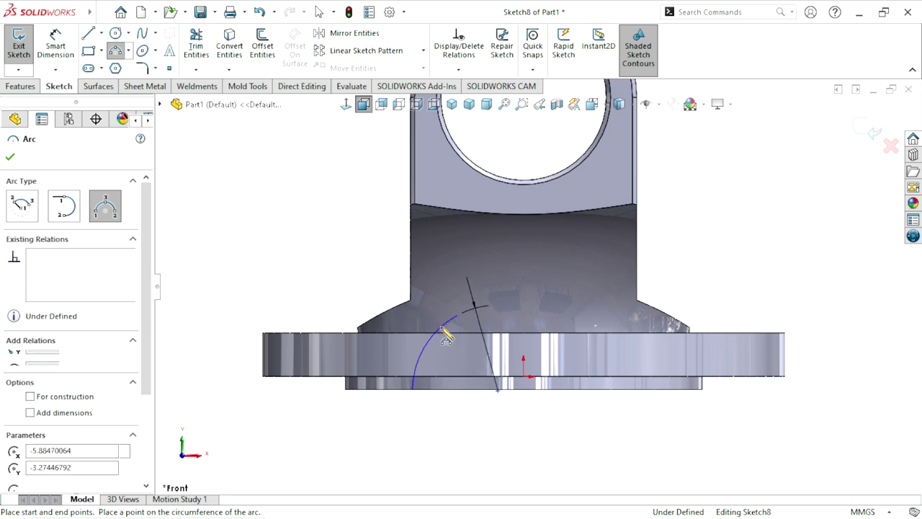
Draw a short vertical line up from the arc's end, then a horizontal line toward the centre
left_click(89, 36)
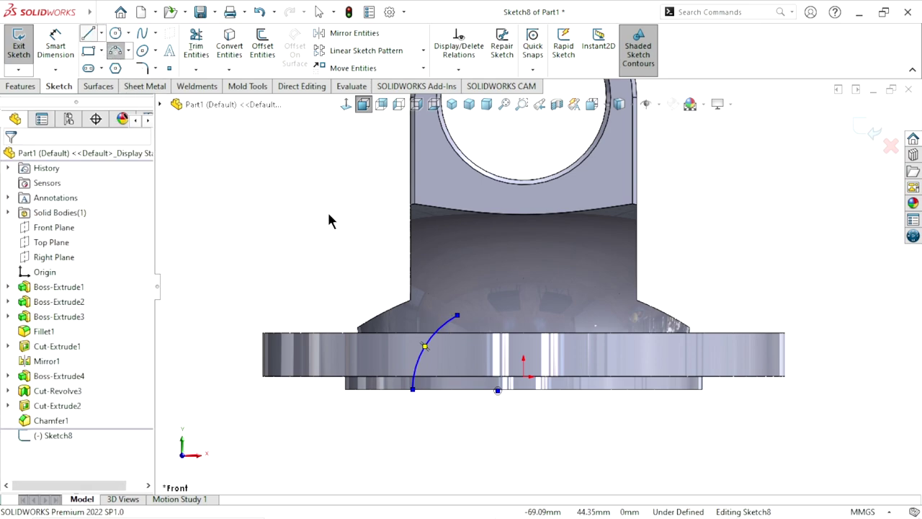
left_click(457, 317)
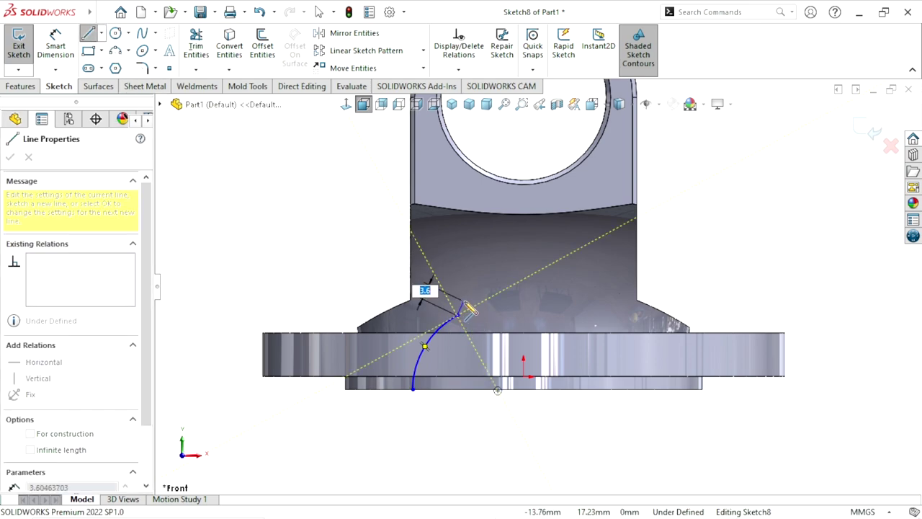
left_click(457, 299)
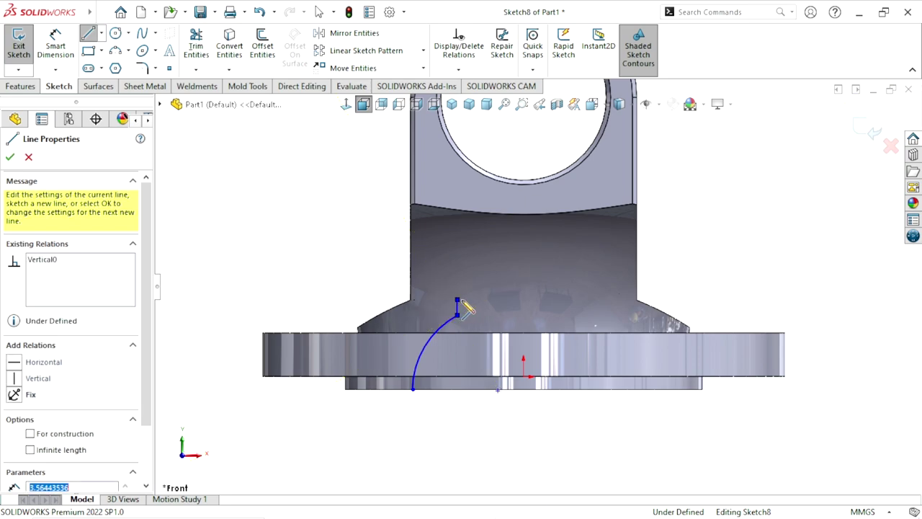
left_click(523, 300)
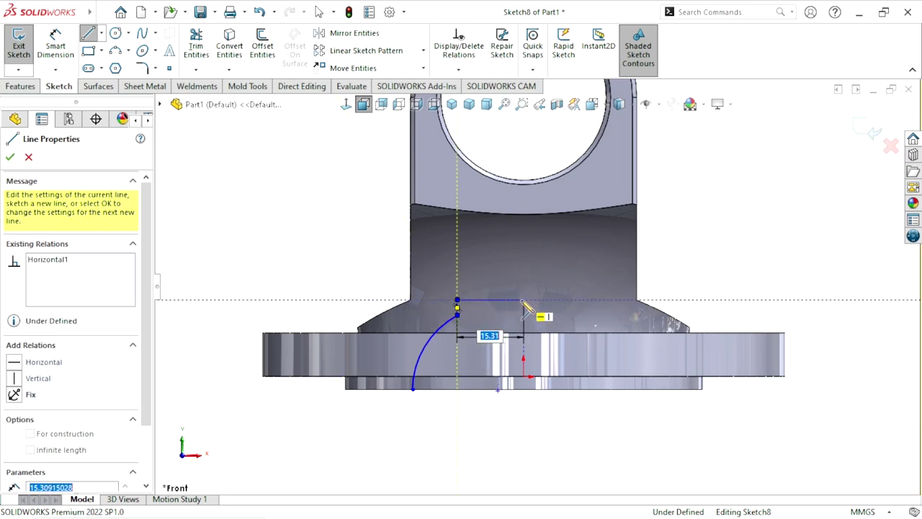
right_click(684, 241)
left_click(688, 239)
Drag the arc to adjust its curvature and fit the part in the view
scroll(516, 333, "down", 2)
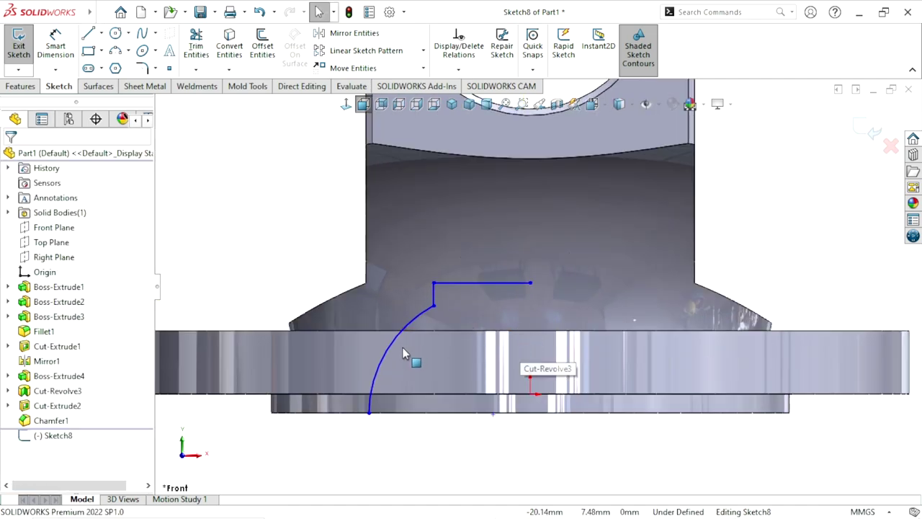
left_click(382, 353)
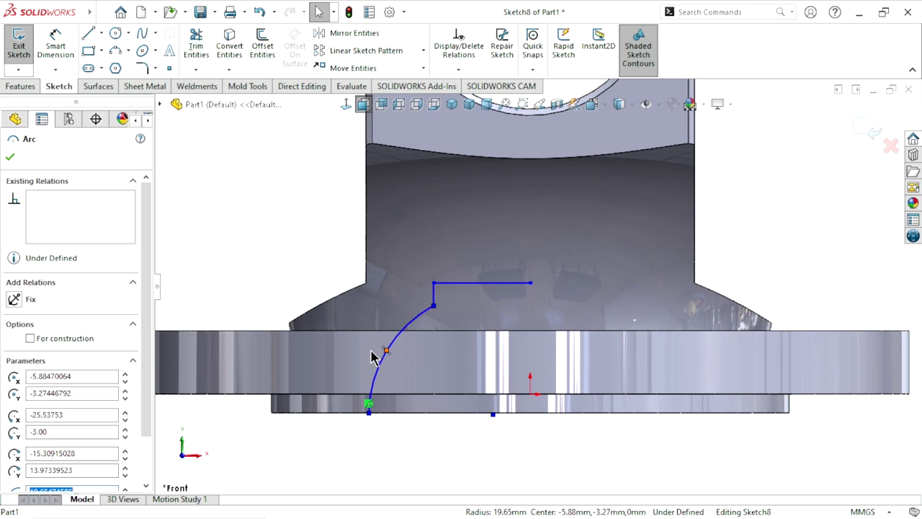
mouse_move(372, 357)
left_mouse_down()
mouse_move(381, 360)
mouse_move(377, 351)
left_mouse_up()
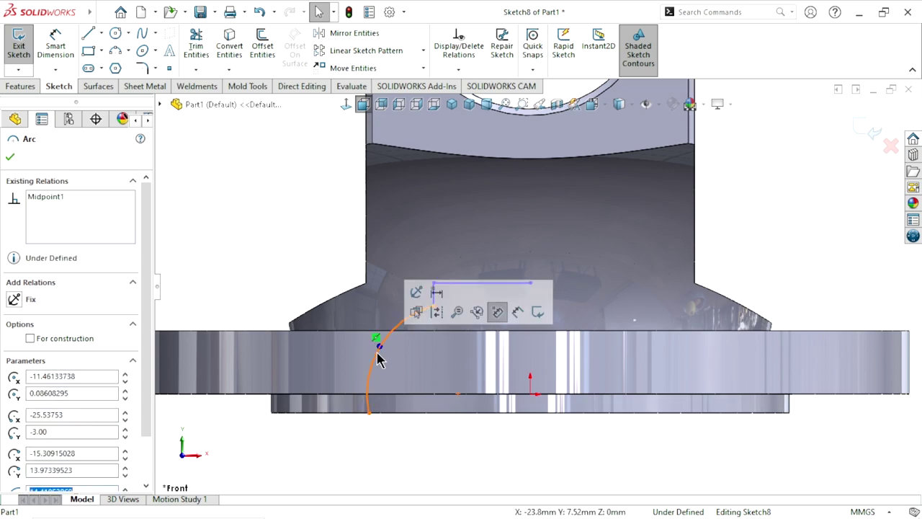
left_click(262, 260)
key("f")
scroll(573, 326, "down", 3)
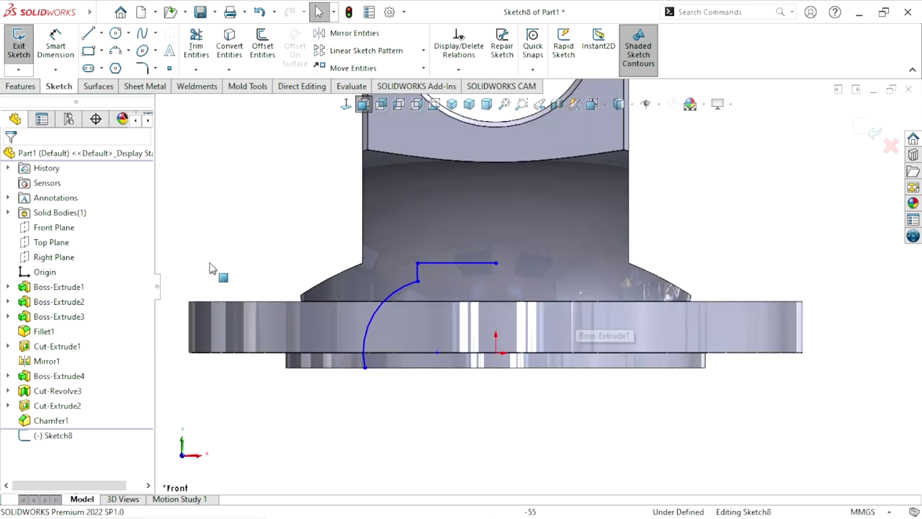
Dimension the arc's lower end 30 mm horizontally from the origin
left_click(55, 46)
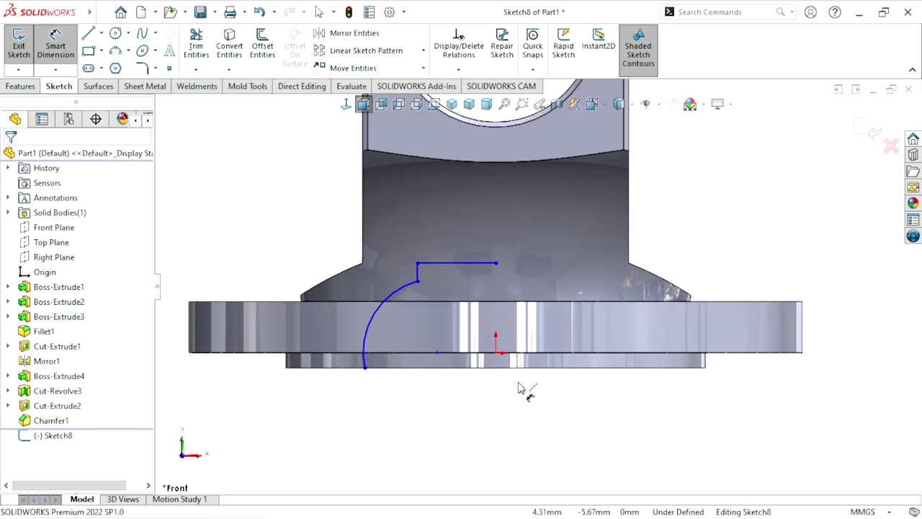
left_click(494, 353)
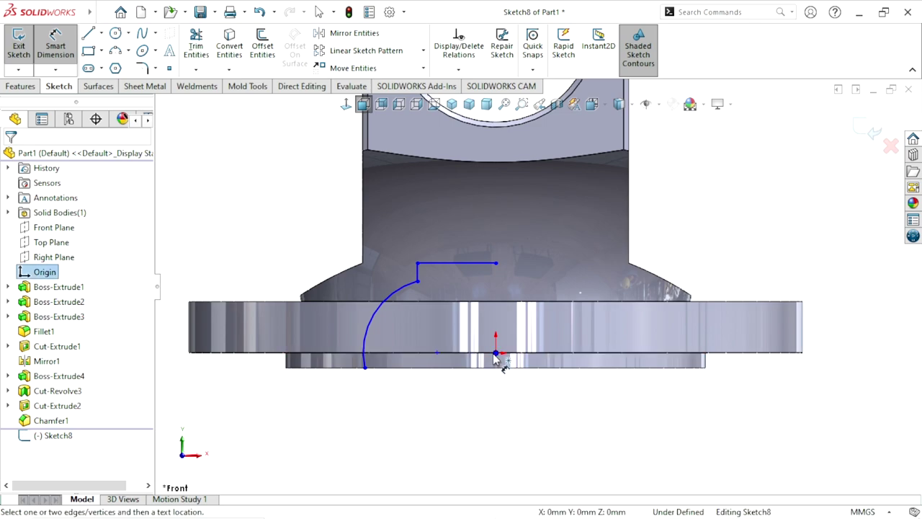
left_click(364, 368)
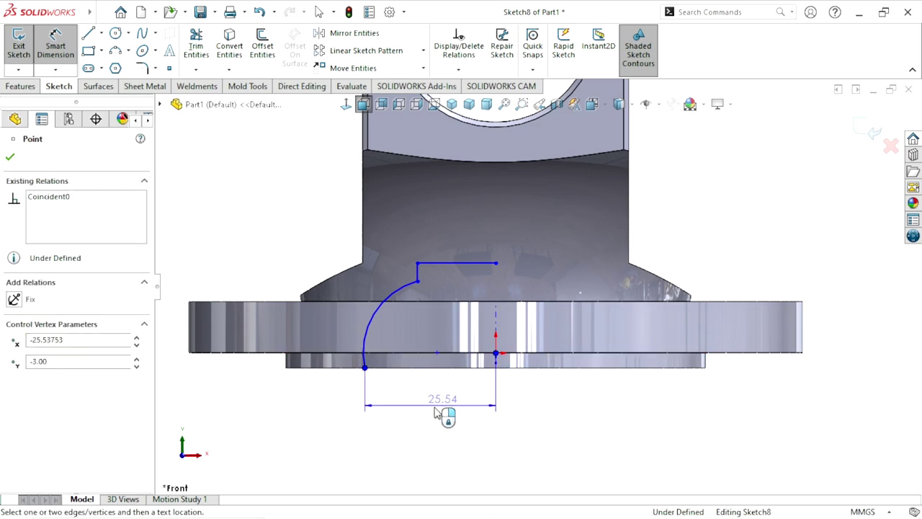
left_click(433, 405)
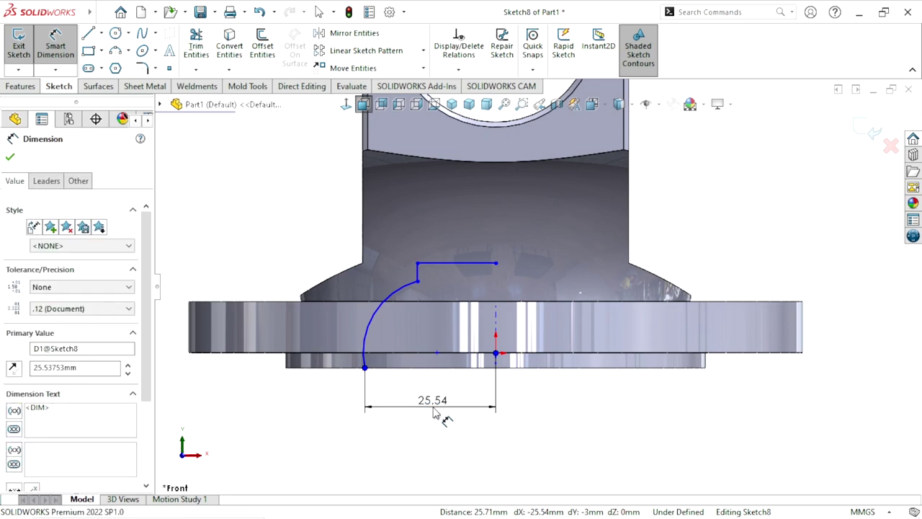
type("30")
left_click(377, 388)
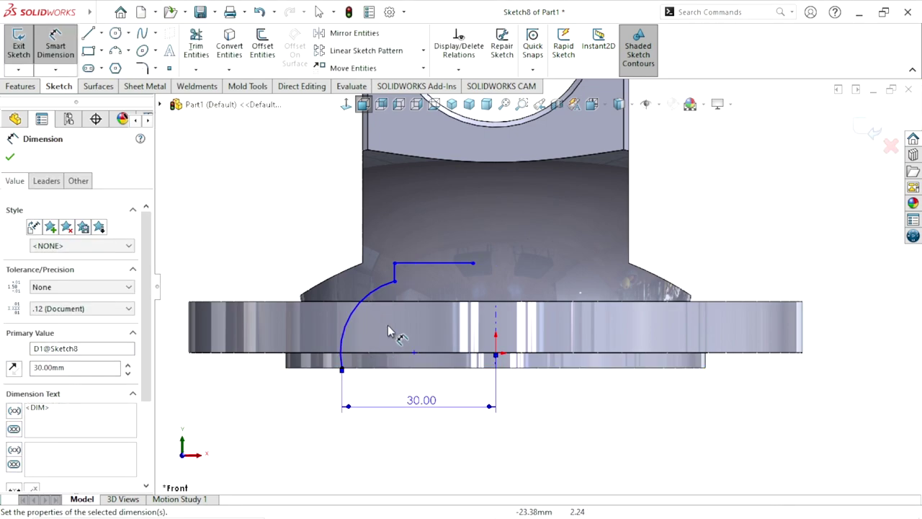
Dimension the arc's upper end 19 mm above the part's bottom edge
left_click(394, 283)
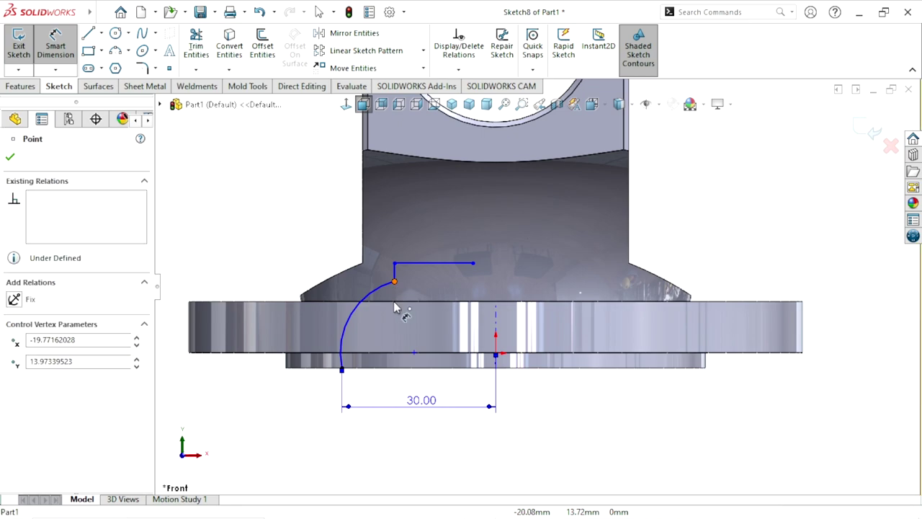
left_click(380, 369)
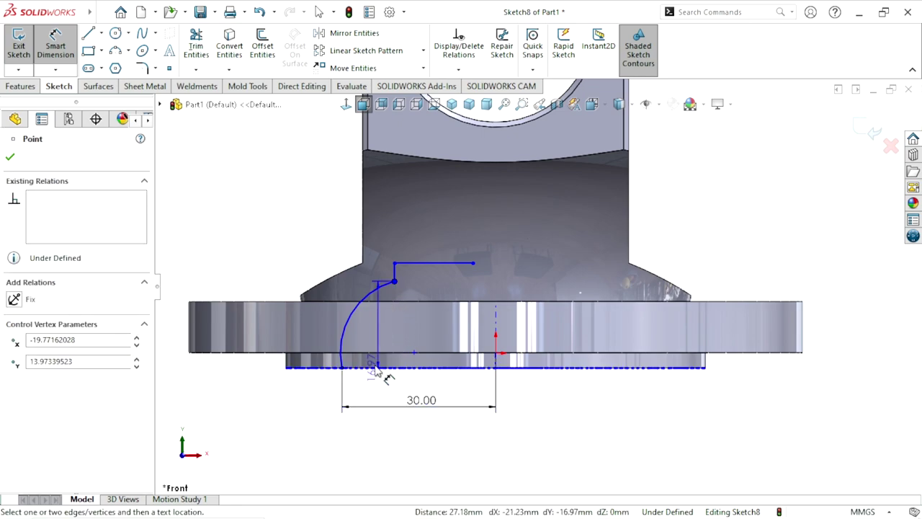
left_click(264, 258)
type("19")
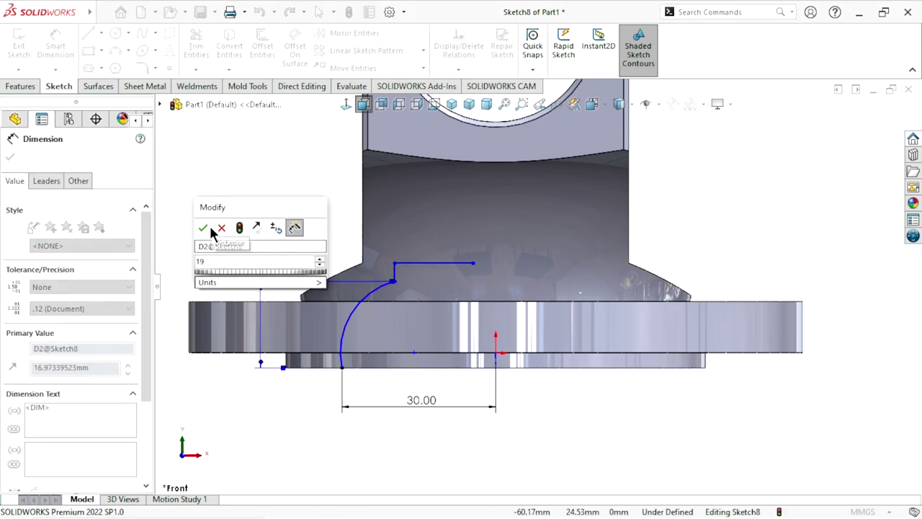
left_click(203, 228)
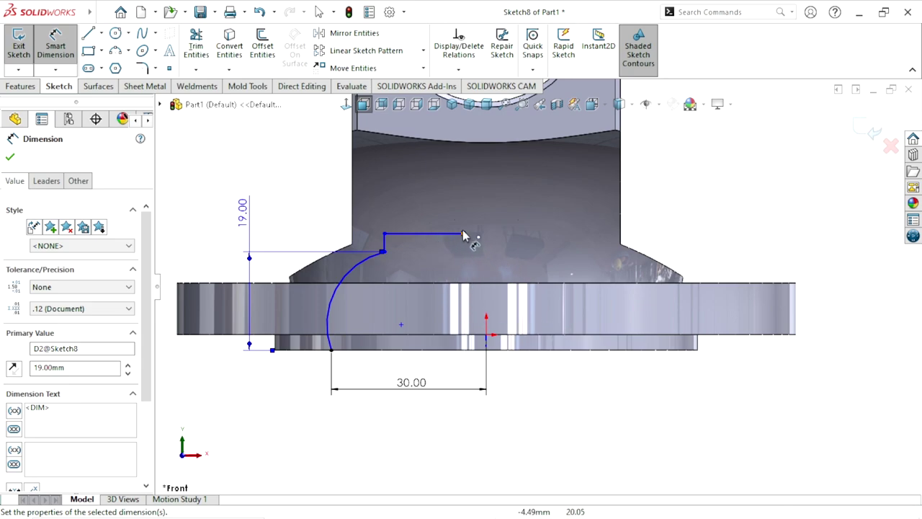
Set the horizontal line's vertical offset from the endpoint to 3 mm
left_click(447, 238)
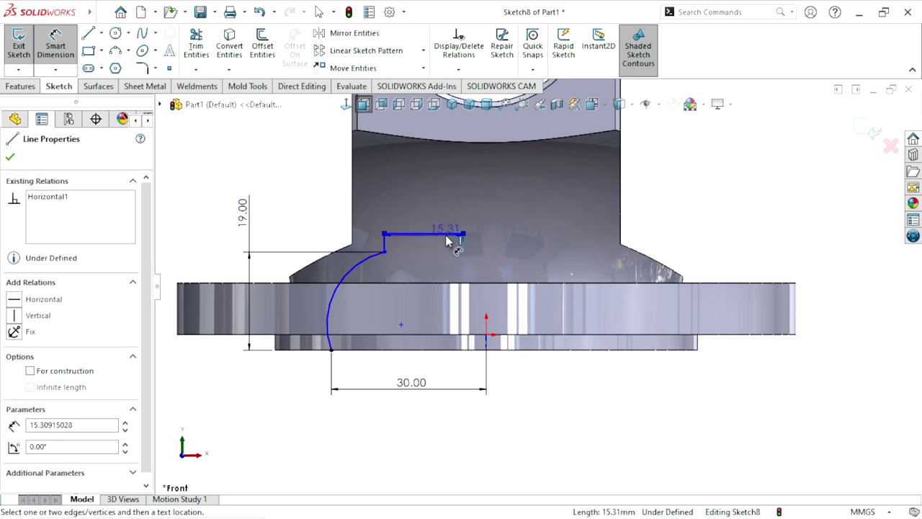
left_click(385, 253)
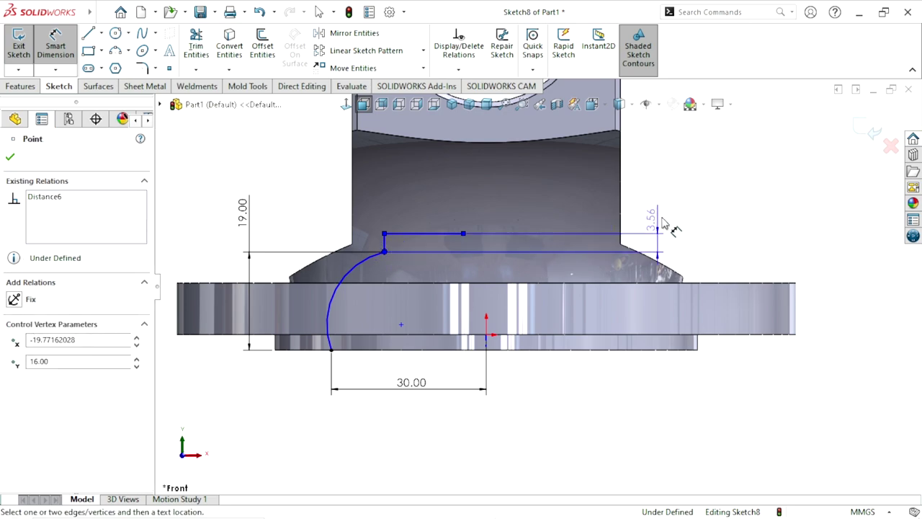
left_click(665, 209)
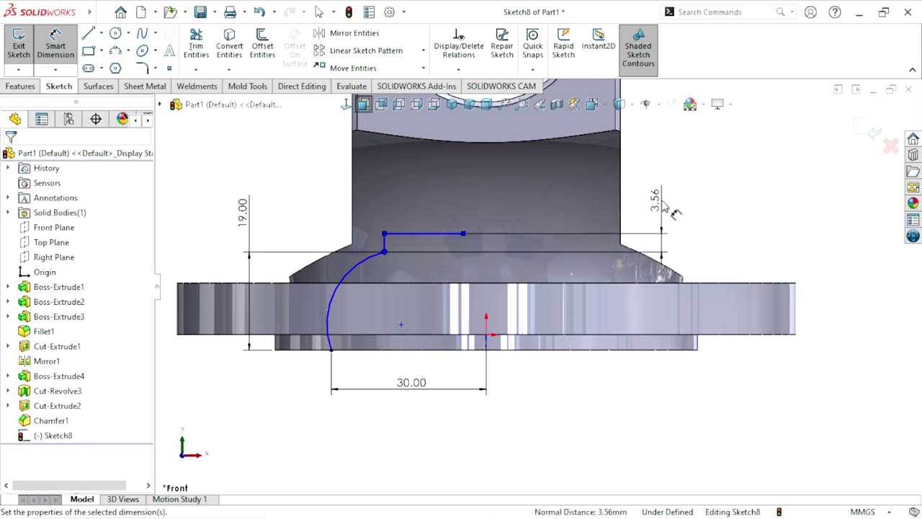
type("3")
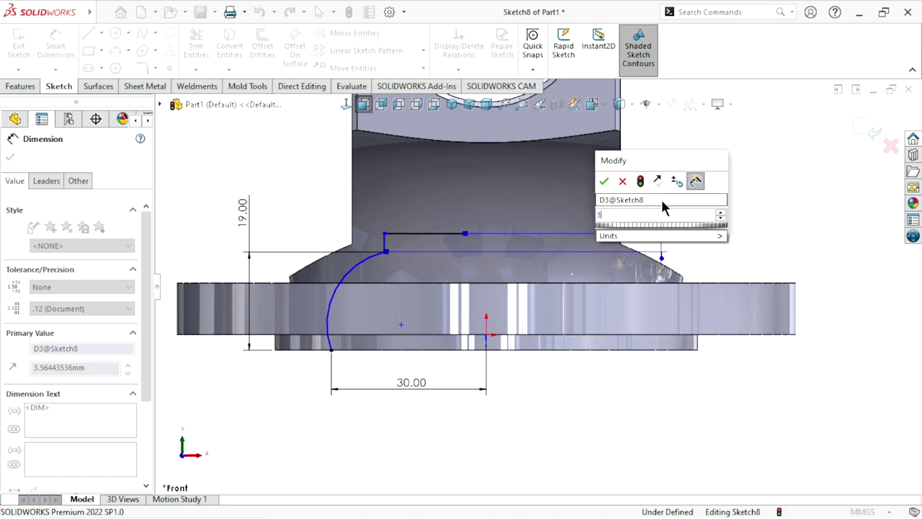
left_click(604, 182)
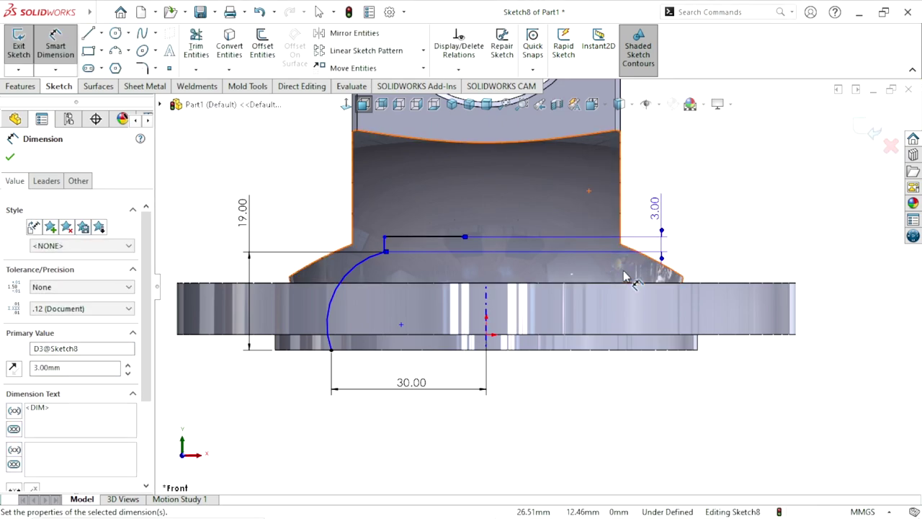
Set the short horizontal line's length to 14 mm
left_click(408, 240)
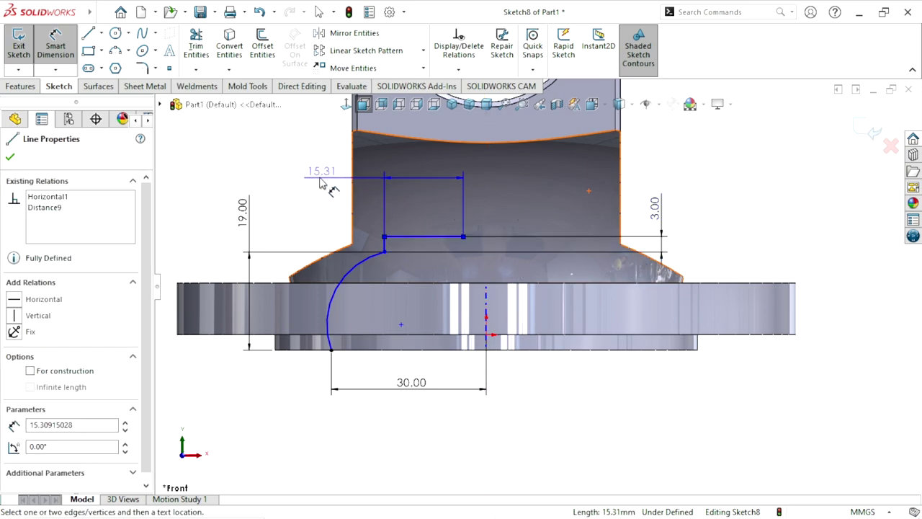
left_click(321, 184)
type("14")
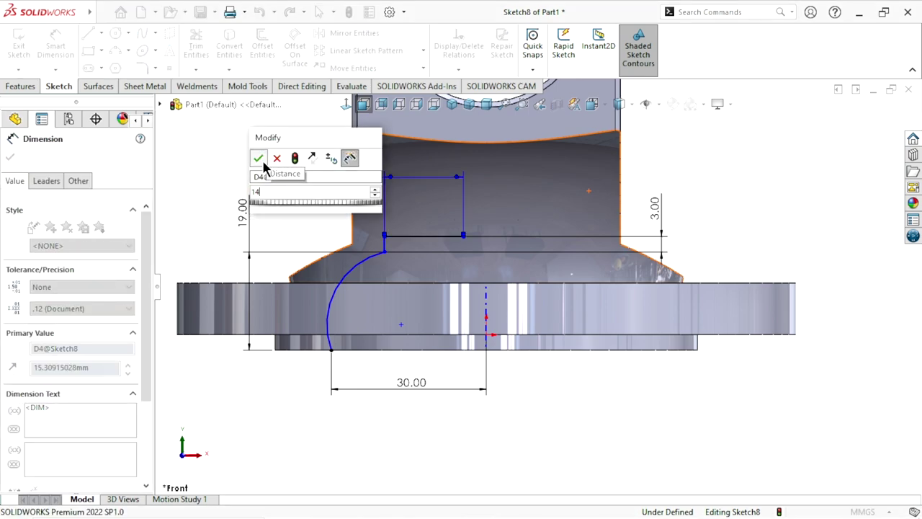
left_click(259, 158)
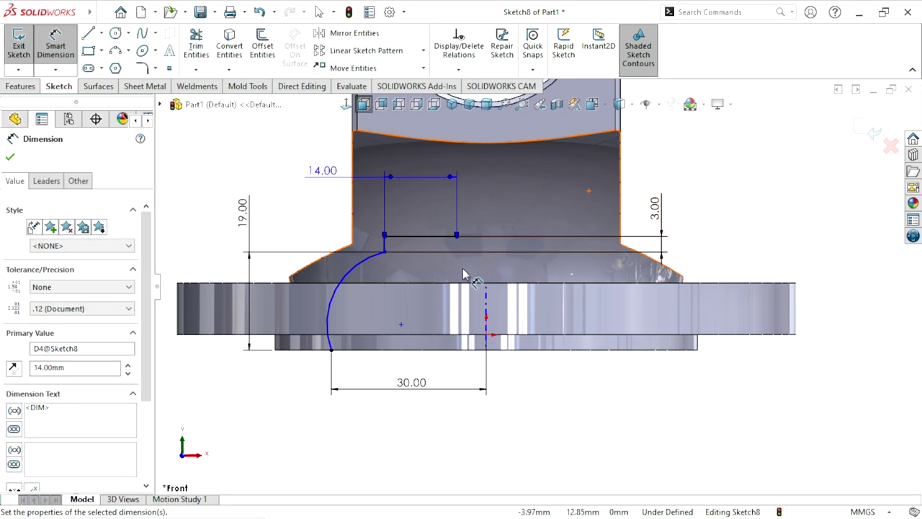
scroll(529, 281, "up", 4)
Close the dimension, try a tangent relation at the curve's top end, then undo it
scroll(476, 313, "down", 2)
scroll(508, 302, "down", 2)
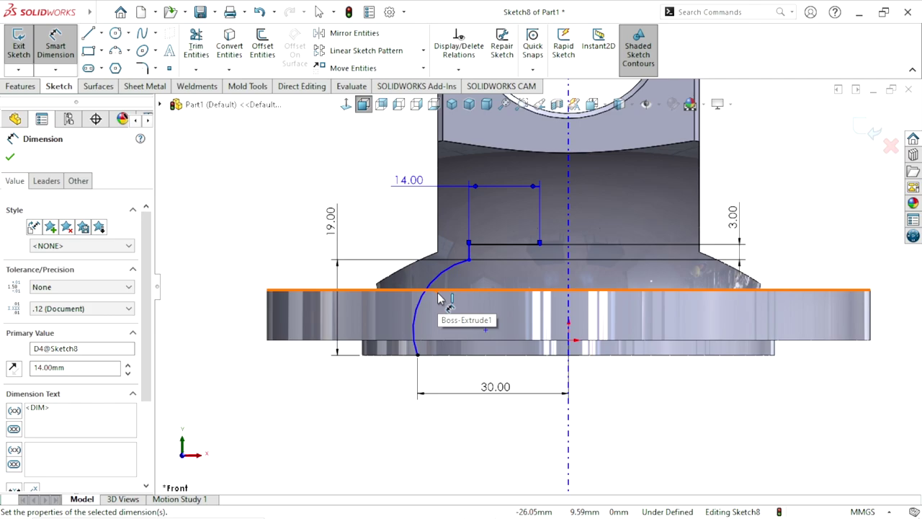
scroll(516, 310, "up", 2)
scroll(504, 317, "down", 2)
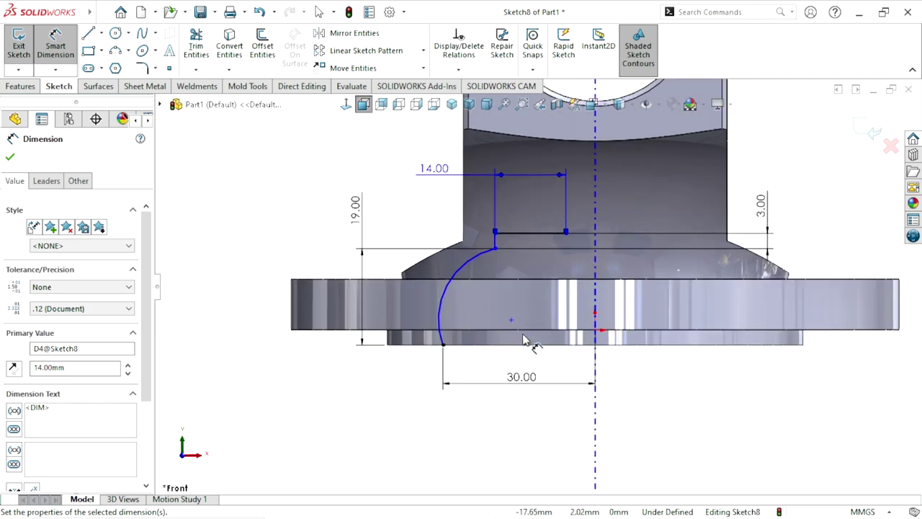
scroll(574, 355, "up", 2)
scroll(566, 317, "down", 2)
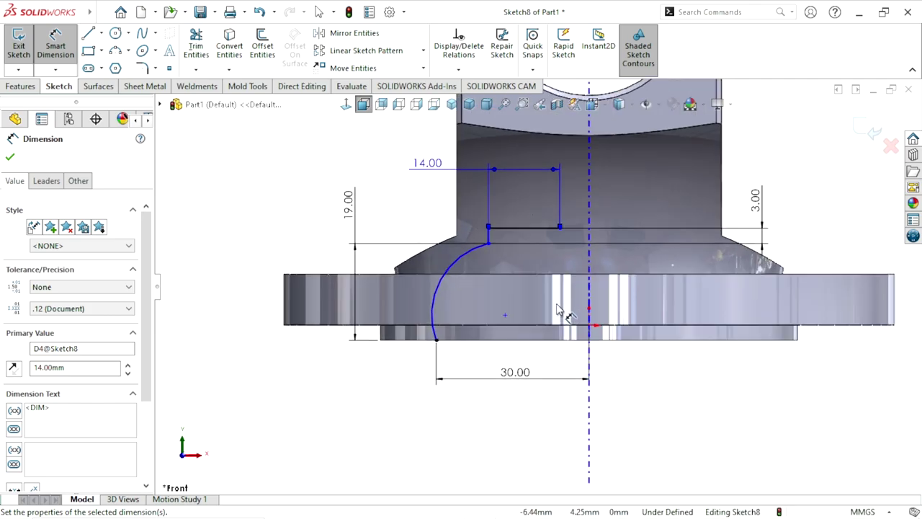
left_click(11, 159)
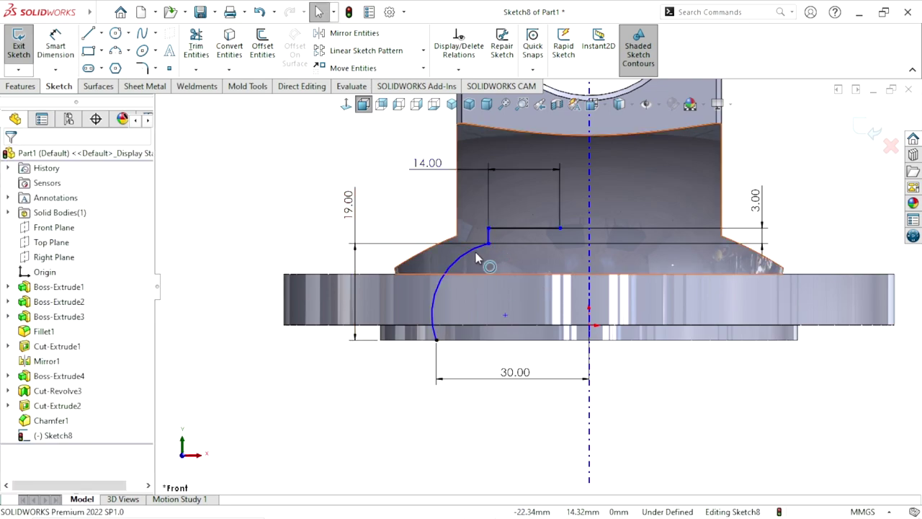
left_click(489, 244)
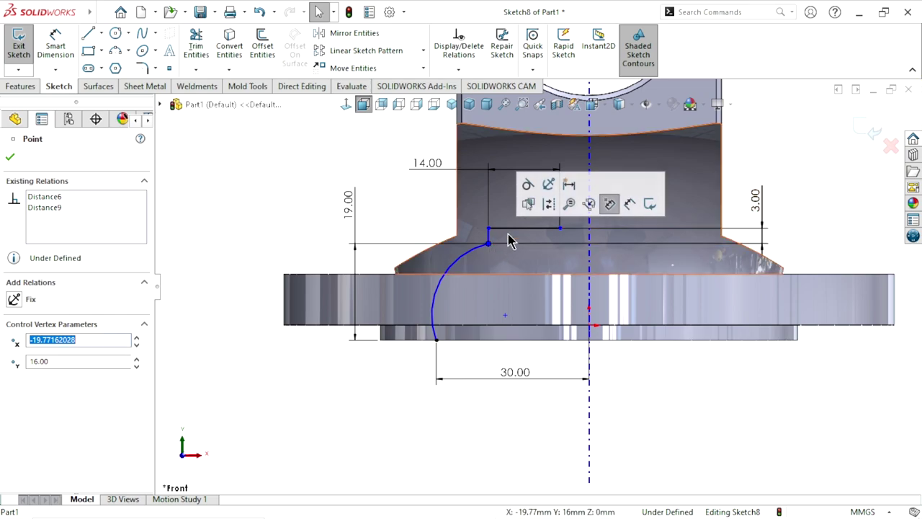
left_click(527, 185)
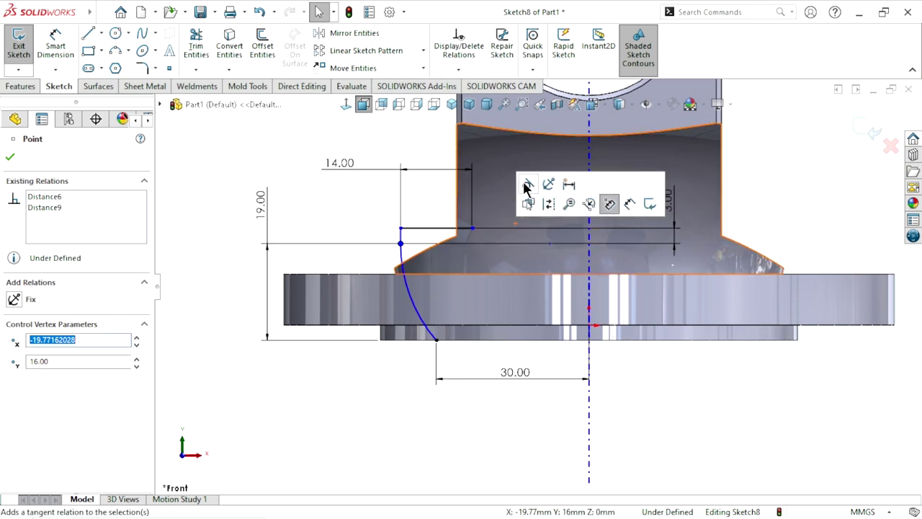
left_click(260, 11)
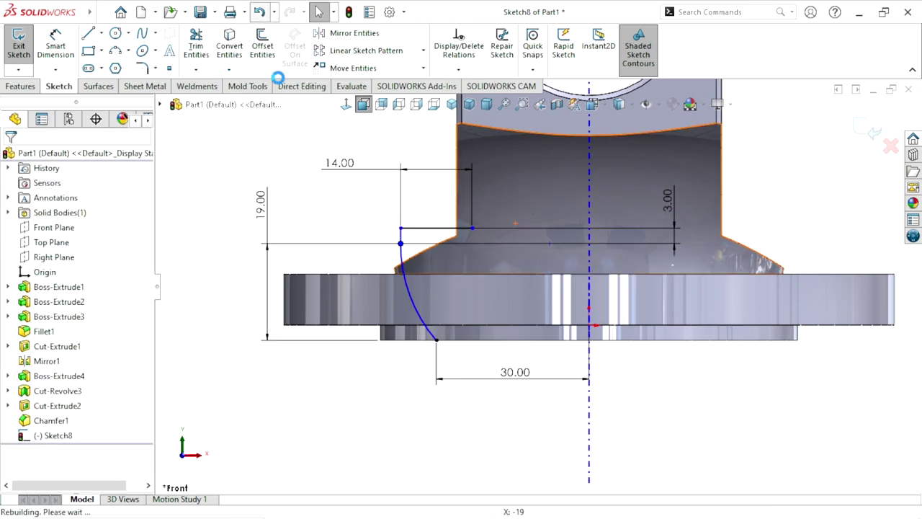
Drag the curved edge into shape and dimension the arc to a 16 mm radius
scroll(530, 302, "down", 1)
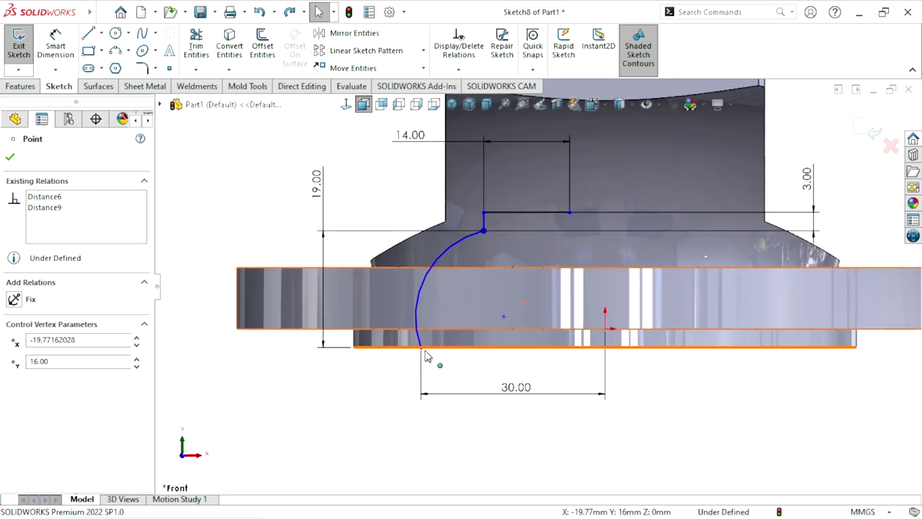
mouse_move(428, 274)
left_mouse_down()
mouse_move(441, 289)
mouse_move(433, 285)
left_mouse_up()
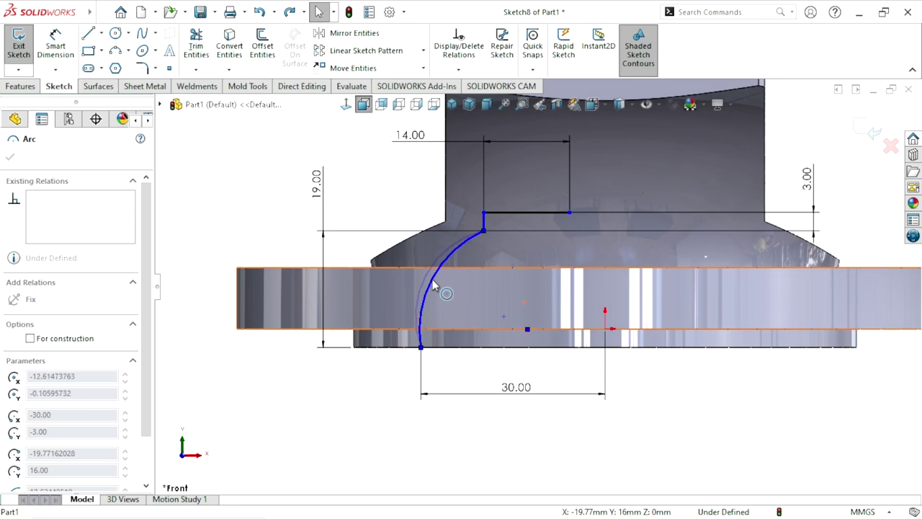
left_click_drag(433, 285, 429, 278)
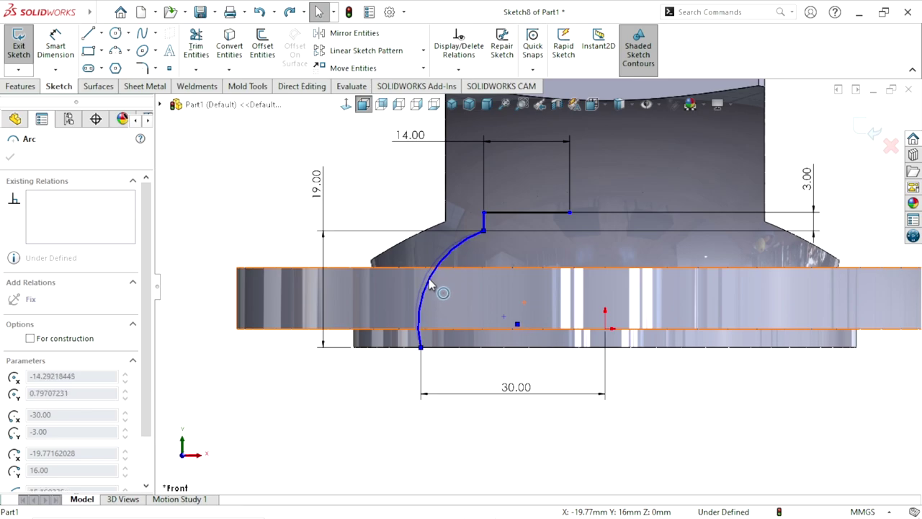
left_click(56, 52)
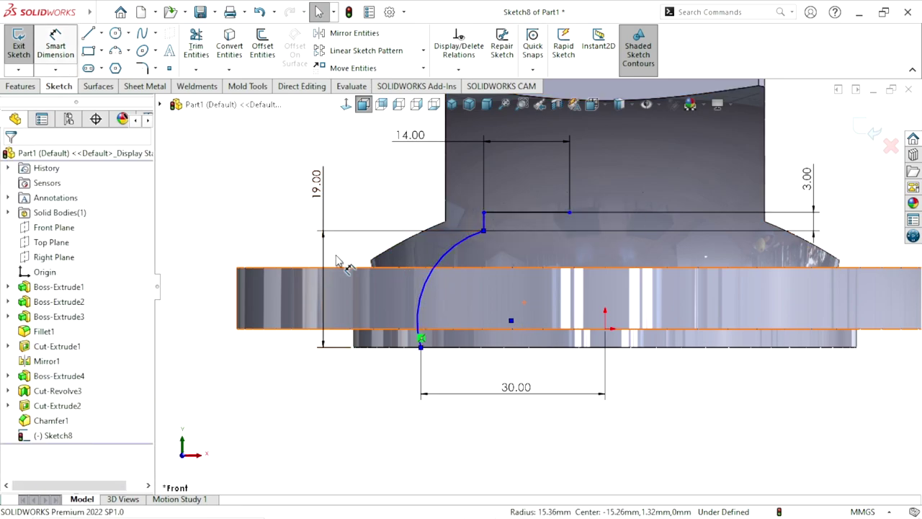
left_click(429, 285)
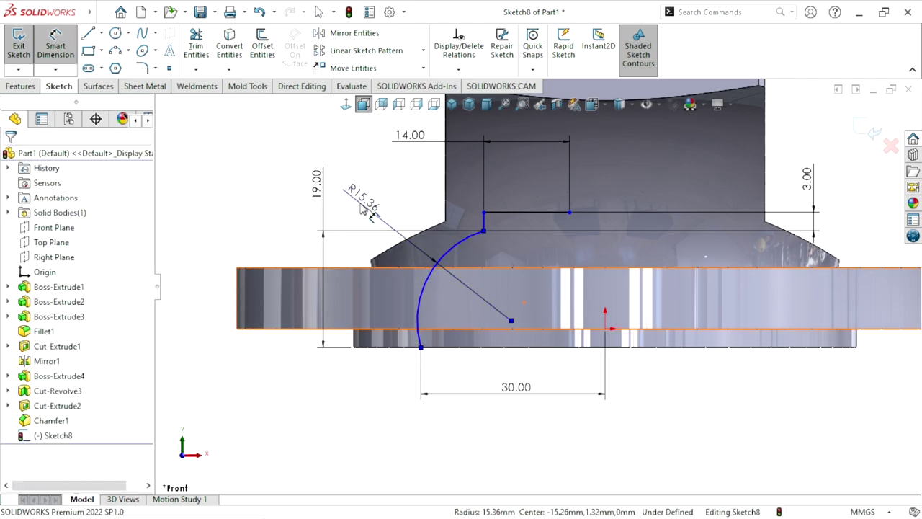
left_click(366, 209)
type("16")
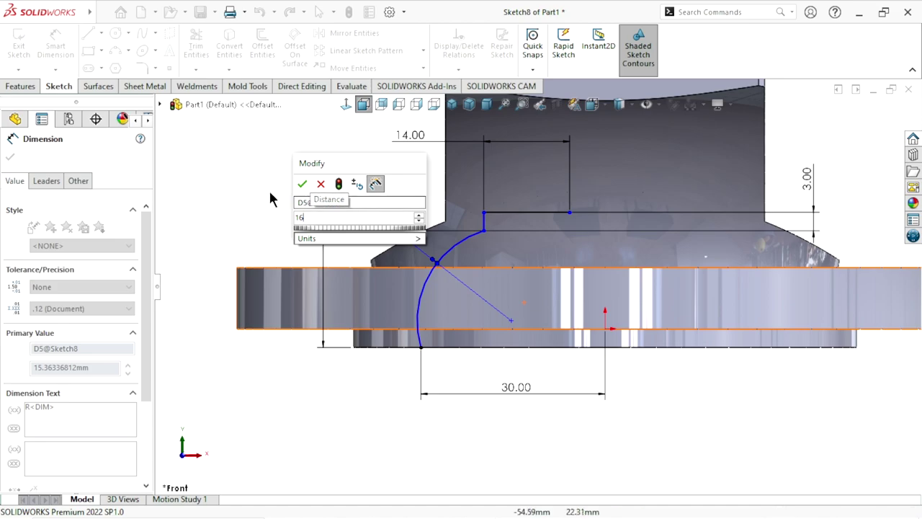
left_click(302, 184)
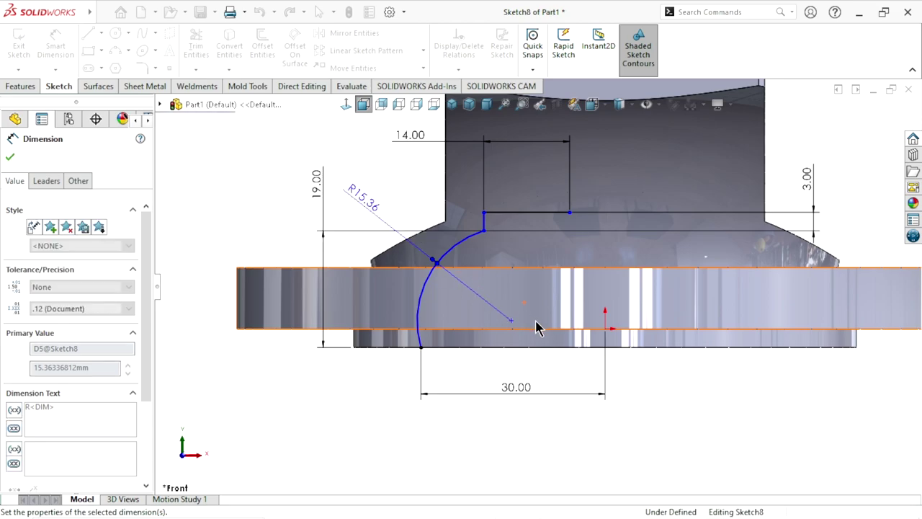
Accept the R16 dimension and bring up the sketch relation options
scroll(558, 310, "up", 3)
scroll(555, 313, "down", 3)
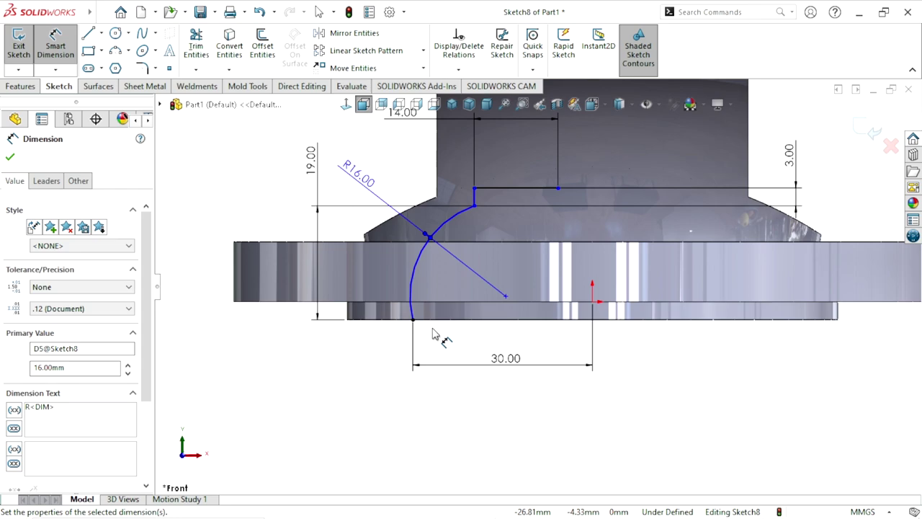
scroll(490, 325, "up", 1)
scroll(599, 261, "down", 1)
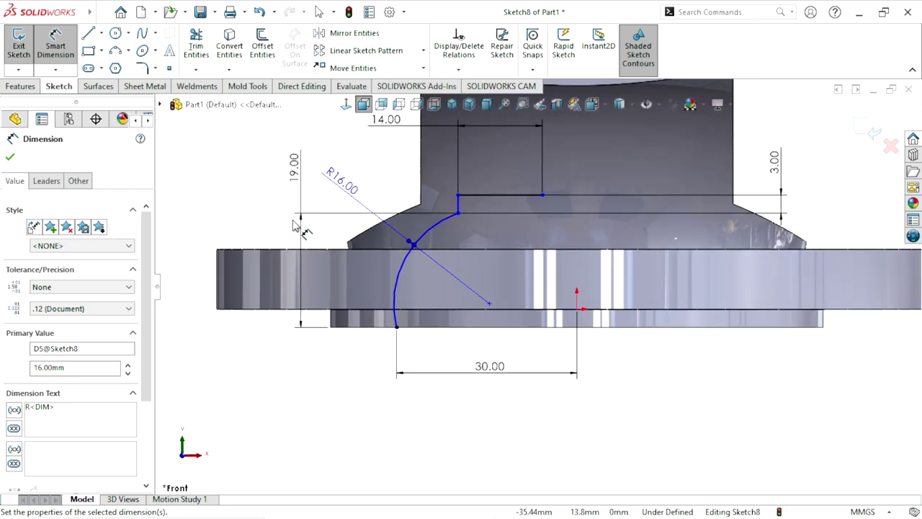
left_click(11, 156)
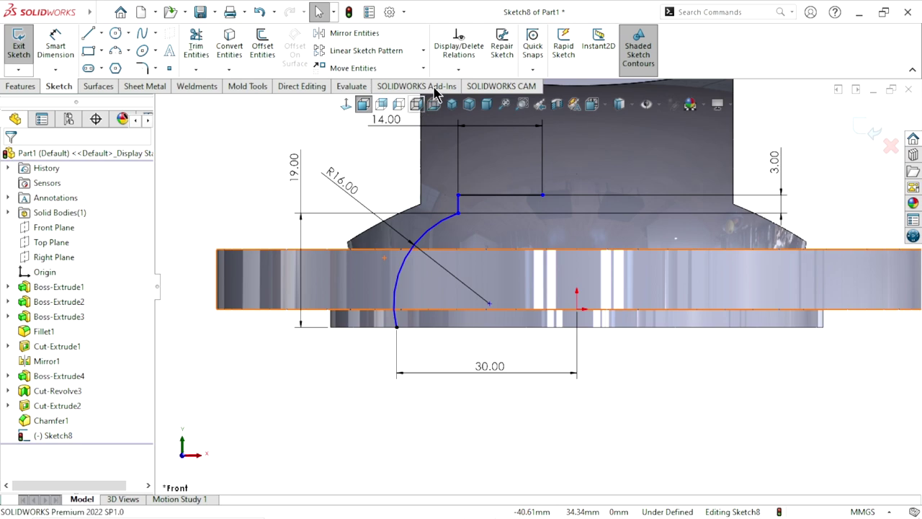
left_click(458, 70)
left_click(455, 118)
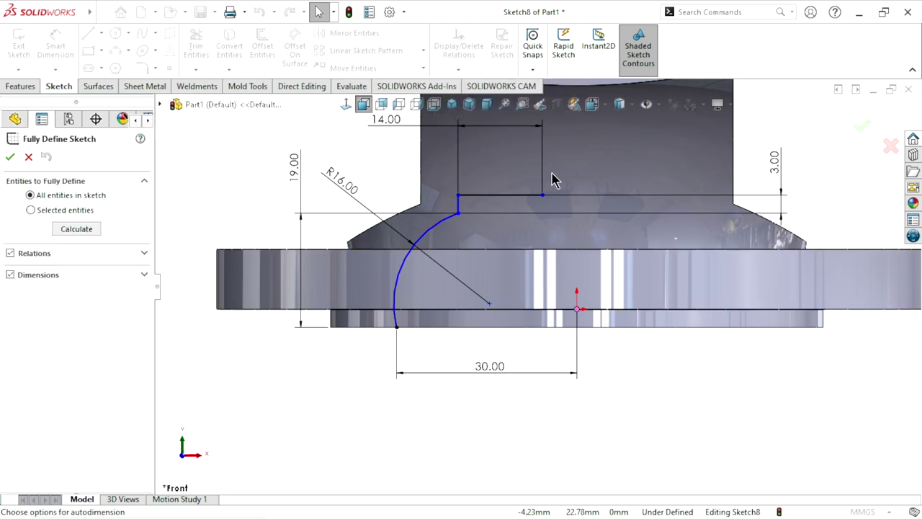
left_click(81, 228)
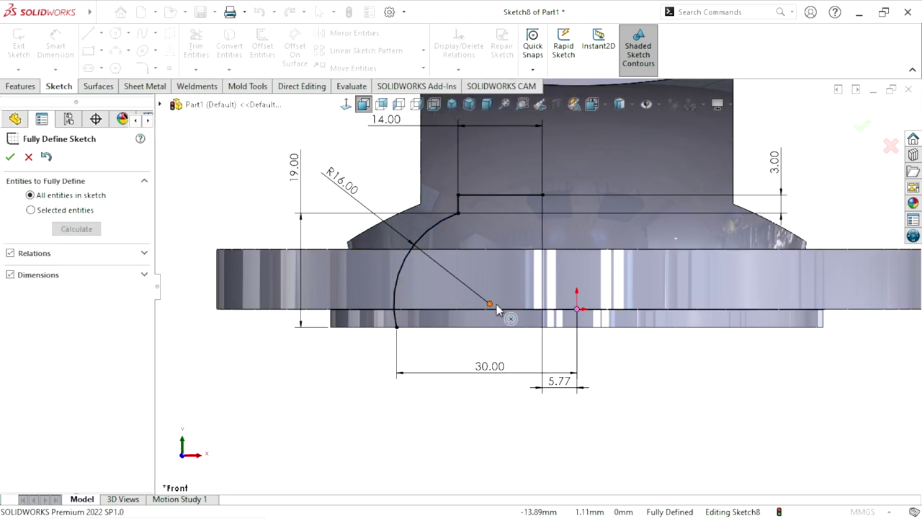
left_click(10, 156)
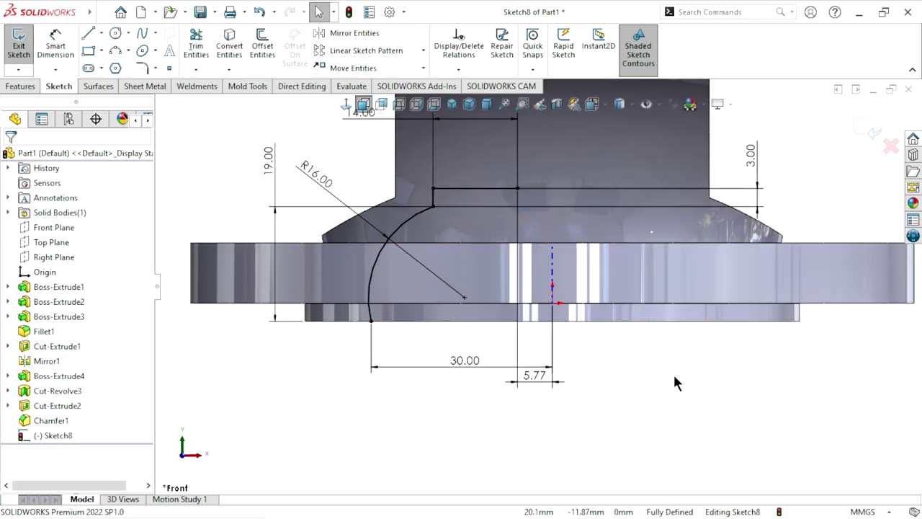
scroll(536, 288, "up", 2)
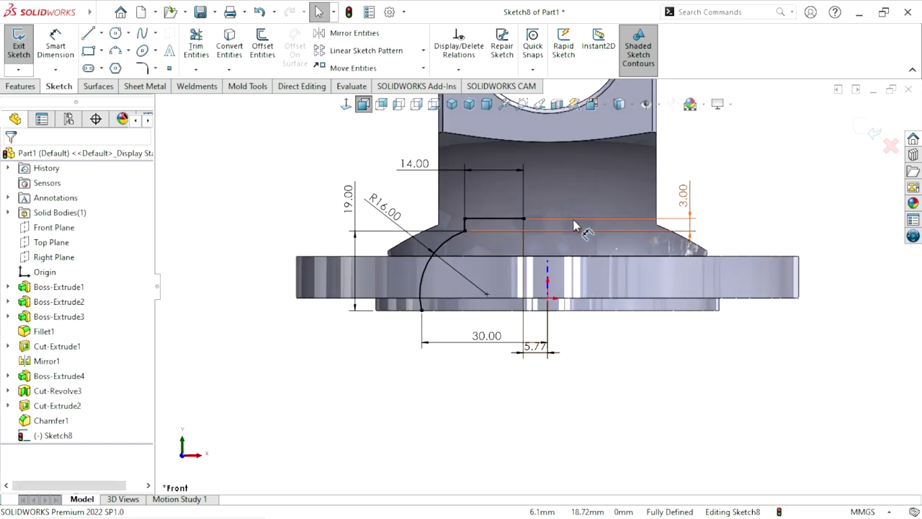
scroll(575, 226, "down", 1)
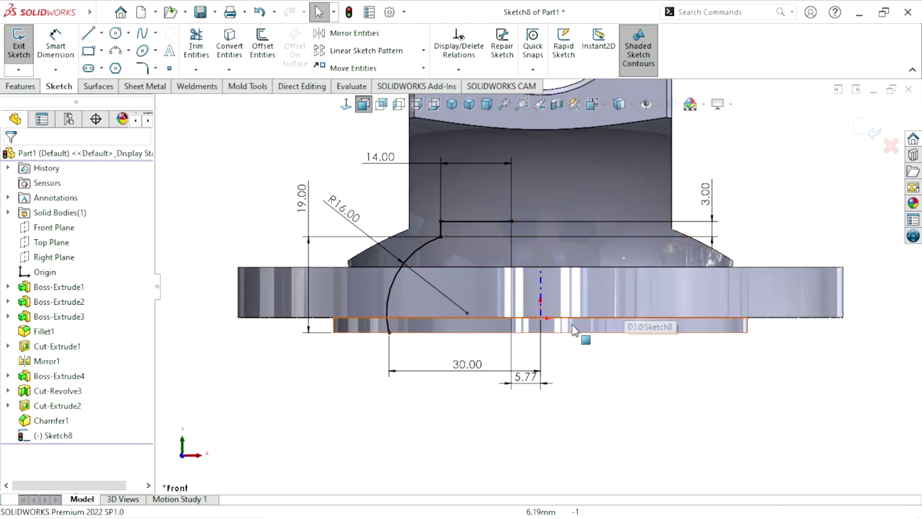
middle_click_drag(573, 339, 568, 329, "ctrl")
left_click(519, 370)
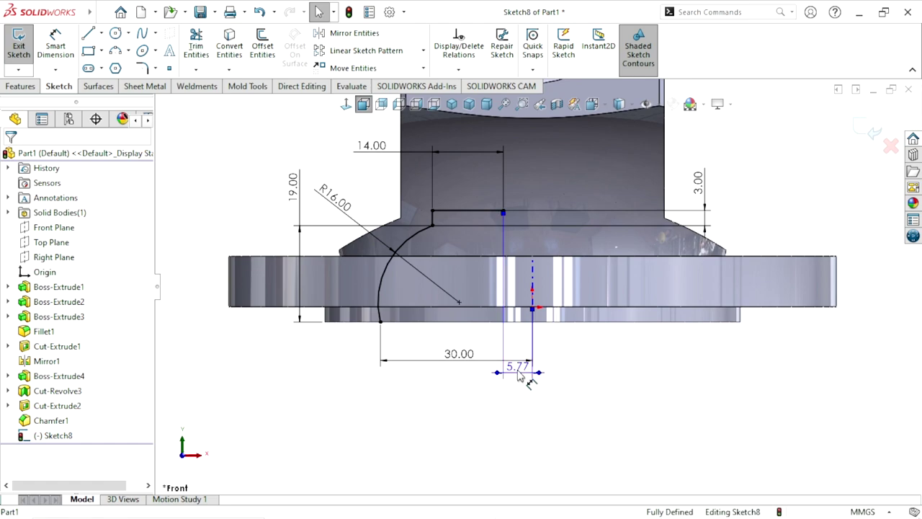
key("Delete")
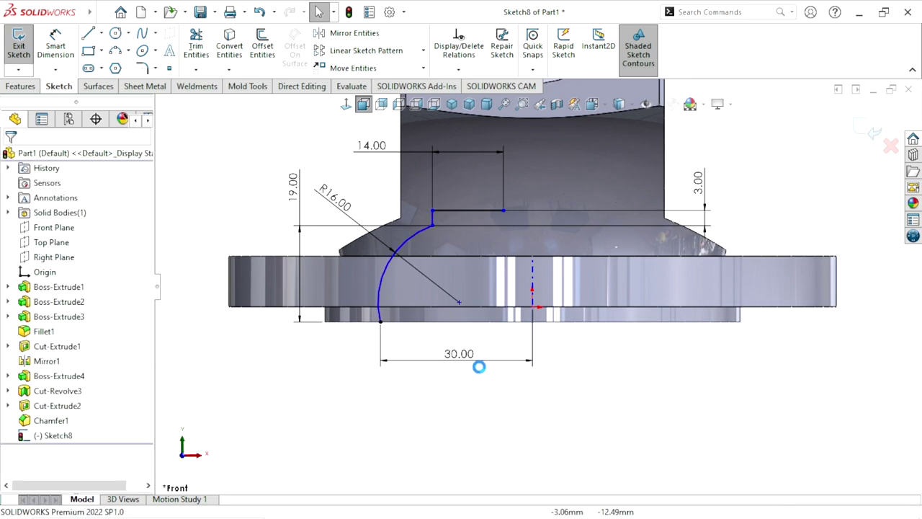
scroll(598, 293, "up", 1)
scroll(598, 294, "down", 1)
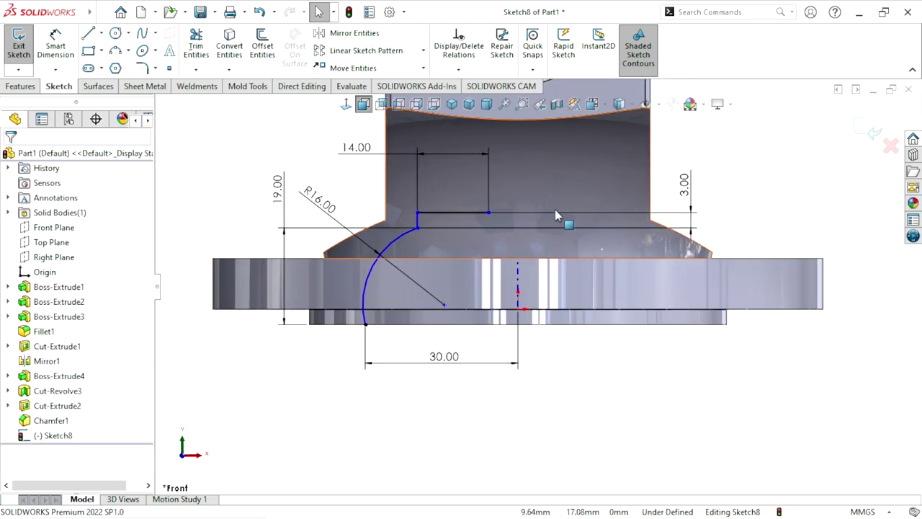
Try a Vertical relation between the top line's end and the origin, then undo it
left_click(488, 214)
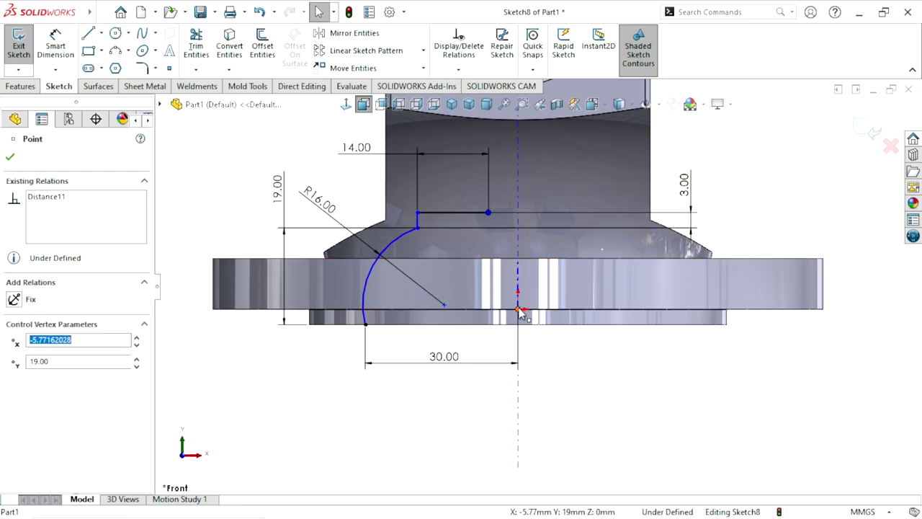
left_click(518, 309, "ctrl")
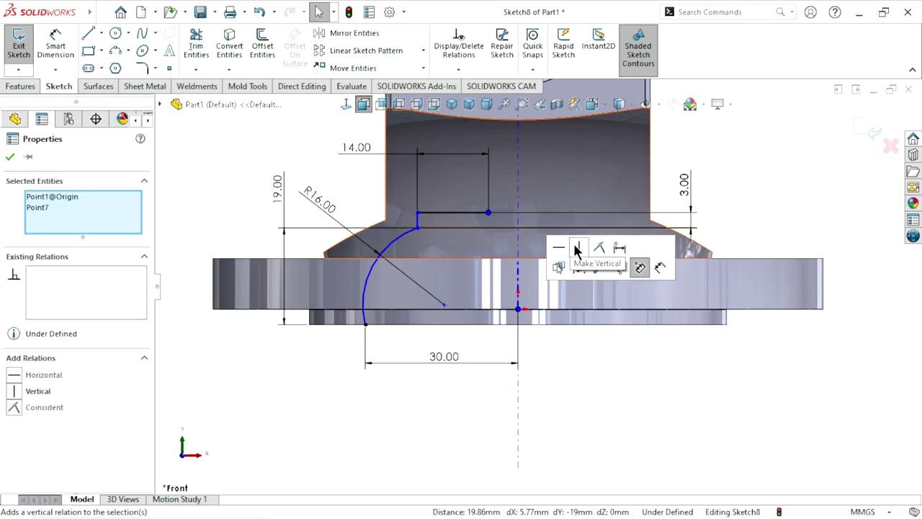
left_click(599, 244)
left_click(583, 346)
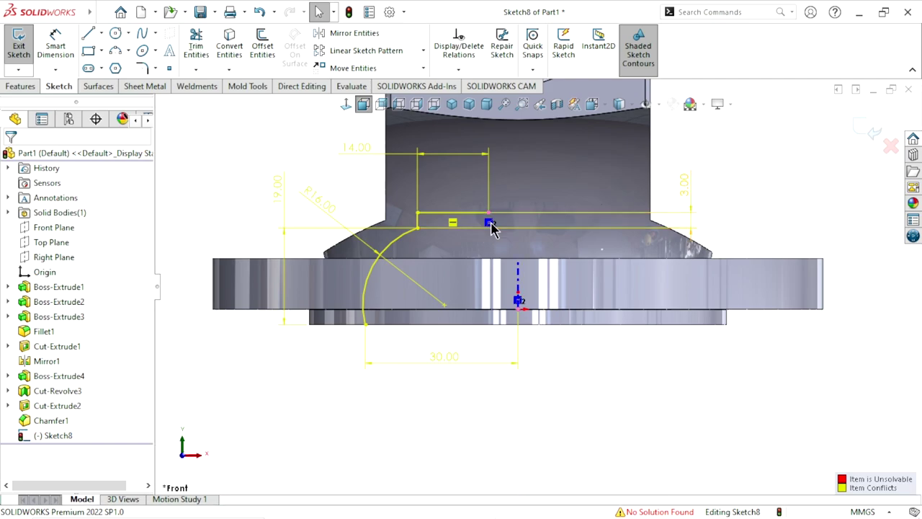
key("ctrl+z")
Delete the R16.00 radius and 14.00 length dimensions
scroll(547, 345, "up", 1)
scroll(481, 257, "down", 1)
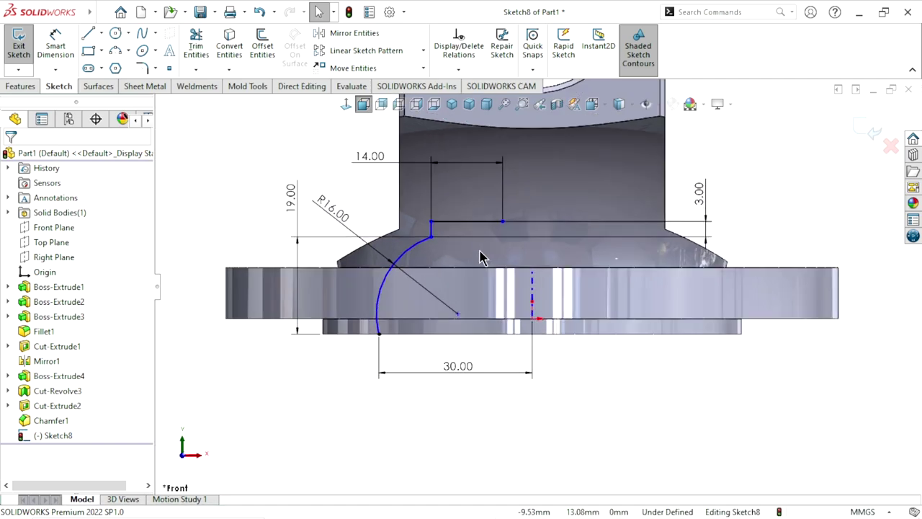
scroll(482, 258, "up", 1)
left_click(309, 205)
key("Delete")
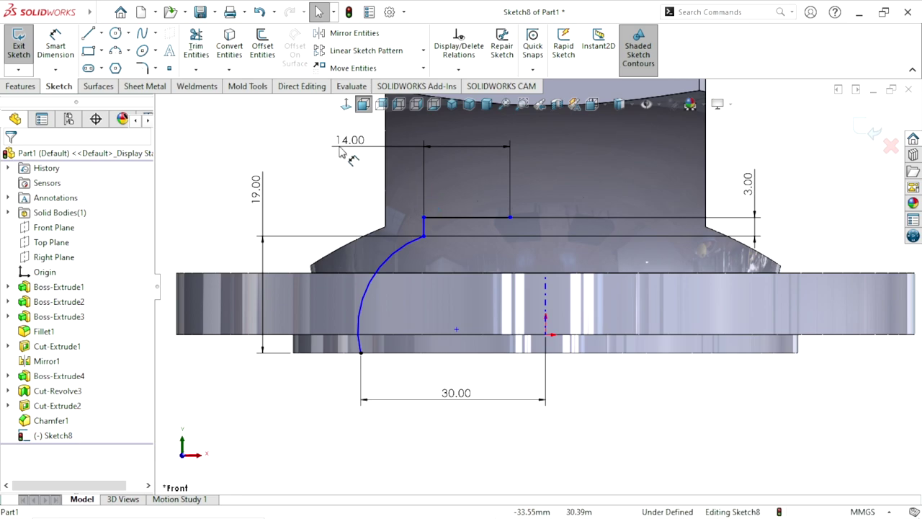
left_click(341, 147)
key("Delete")
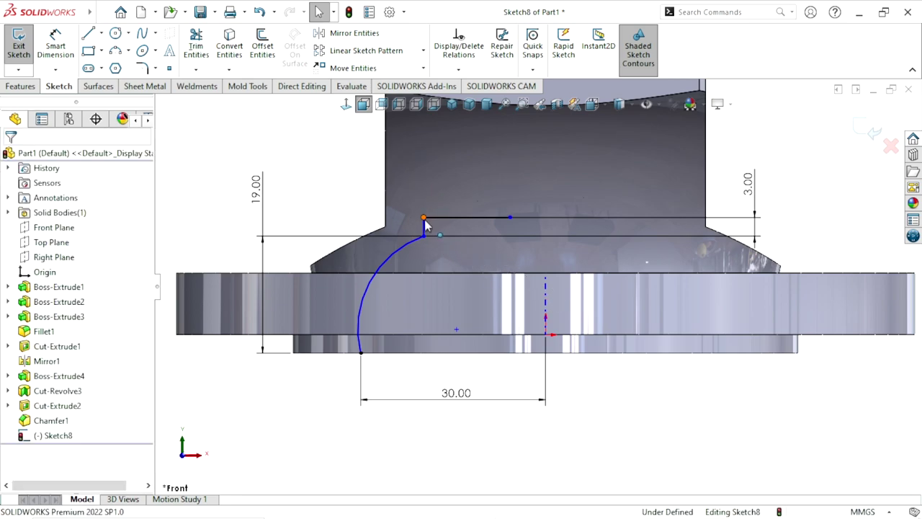
Drag the top line's right end onto the centre axis directly above the origin
left_click_drag(425, 224, 442, 223)
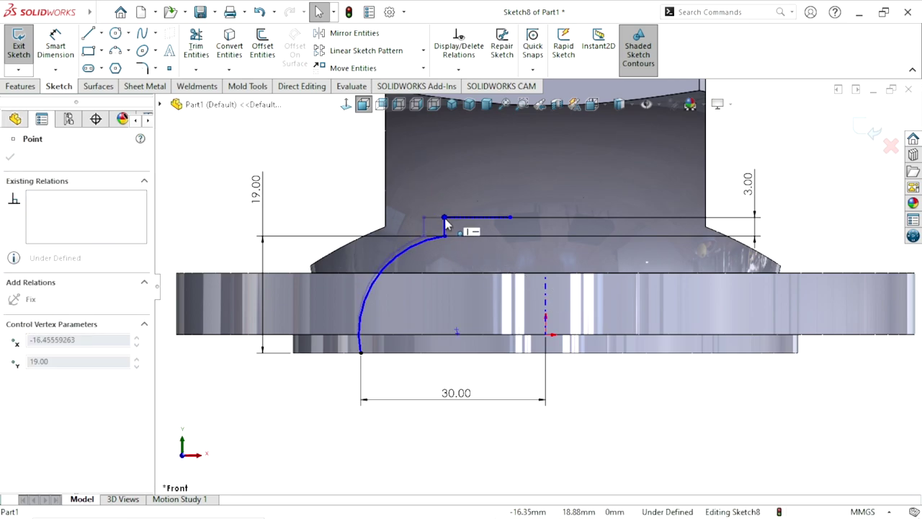
left_click_drag(511, 219, 543, 225)
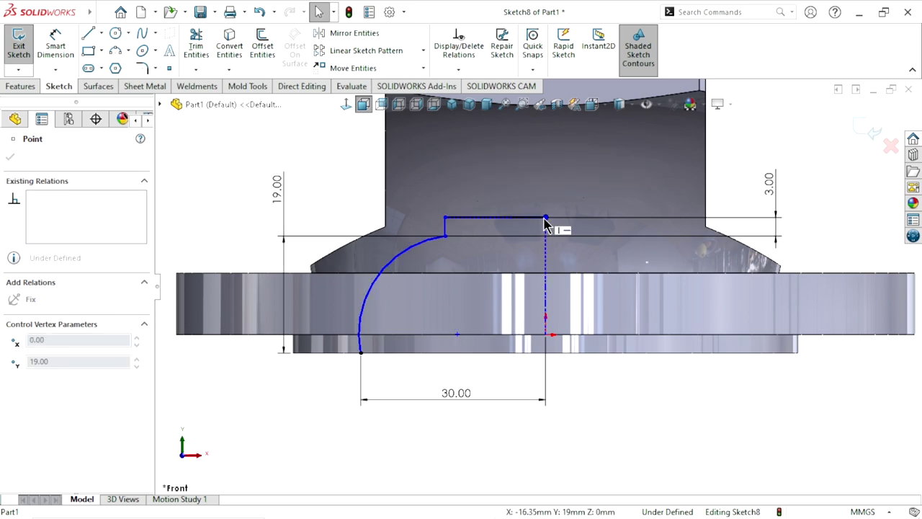
left_click(642, 399)
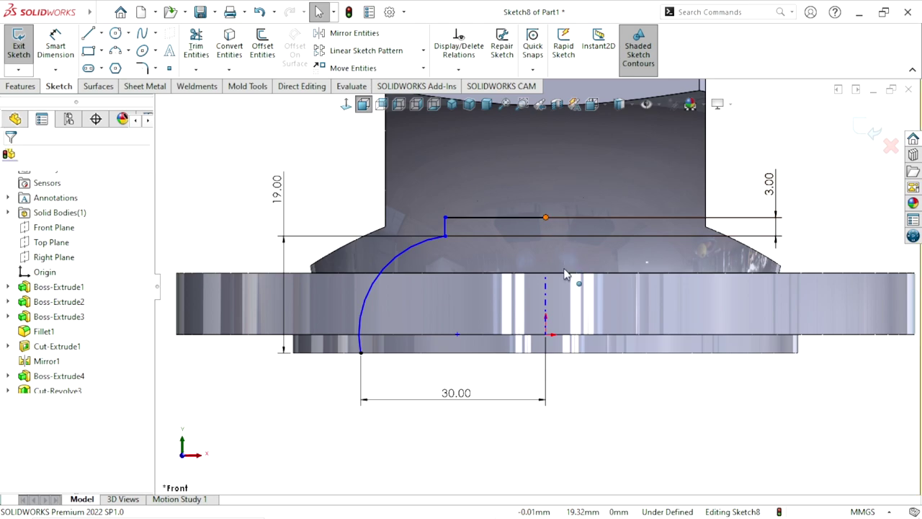
left_click(545, 217)
left_click(548, 337, "ctrl")
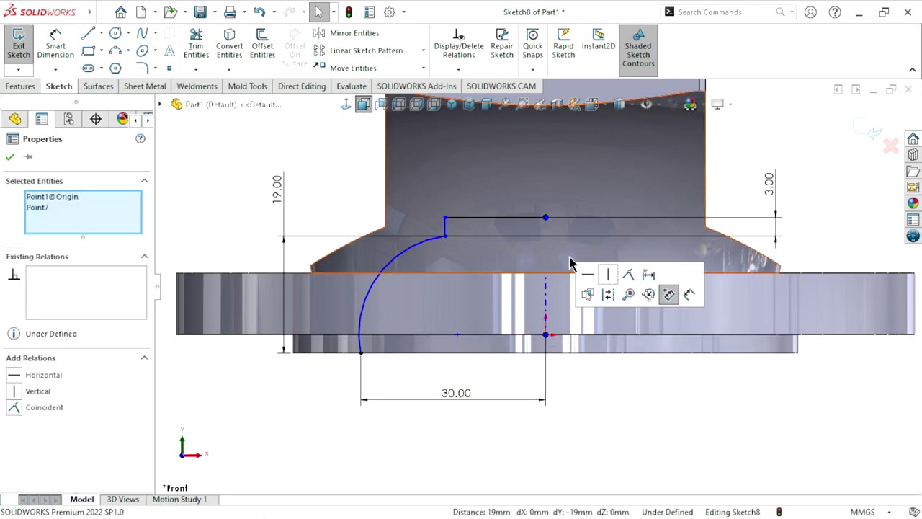
left_click(621, 380)
scroll(569, 358, "up", 2)
scroll(544, 275, "down", 2)
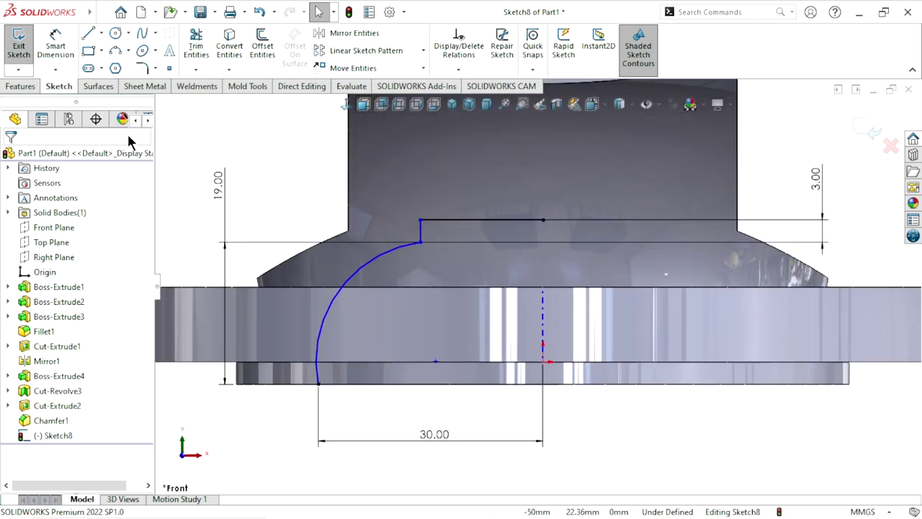
Dimension the top line to 14 mm and the arc radius to R16, fully defining Sketch8
left_click(58, 53)
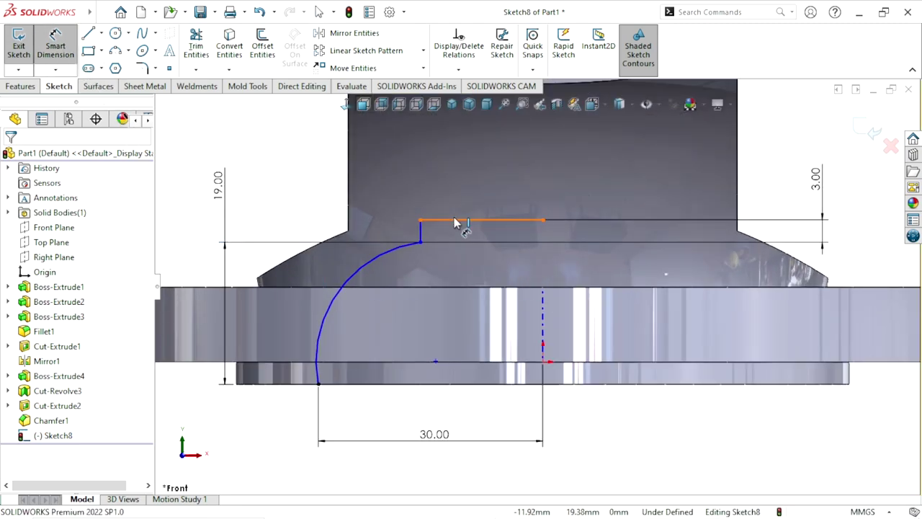
left_click(454, 219)
left_click(295, 163)
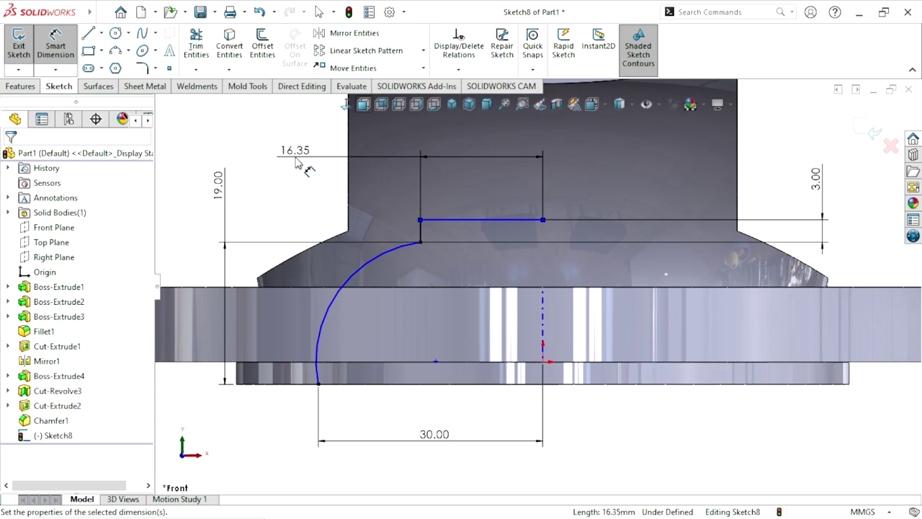
type("14")
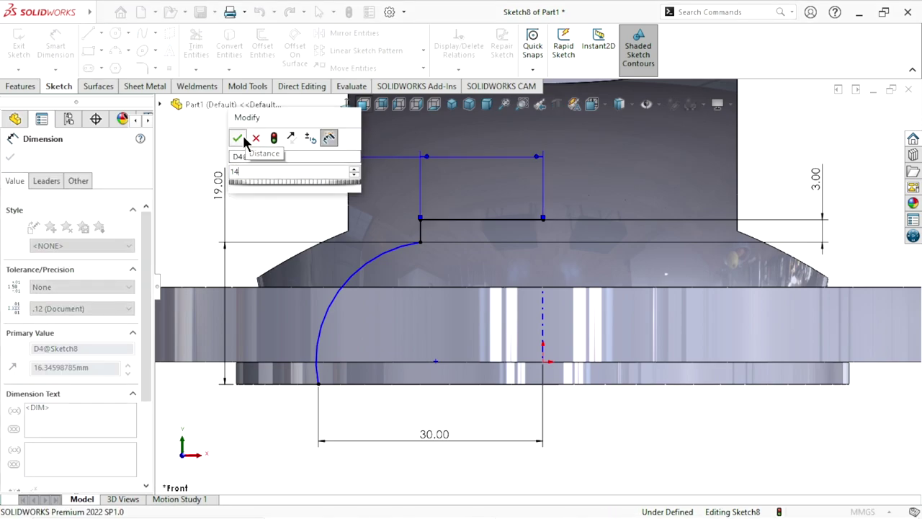
left_click(237, 138)
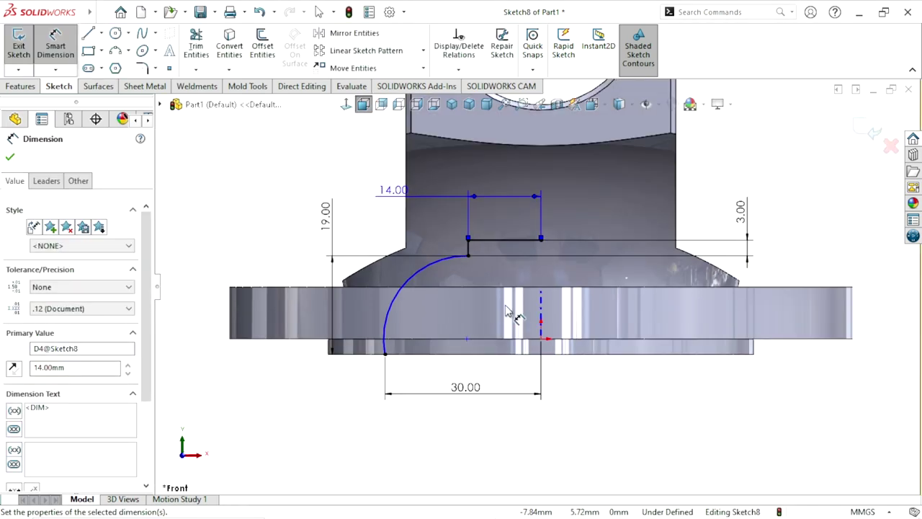
left_click(421, 280)
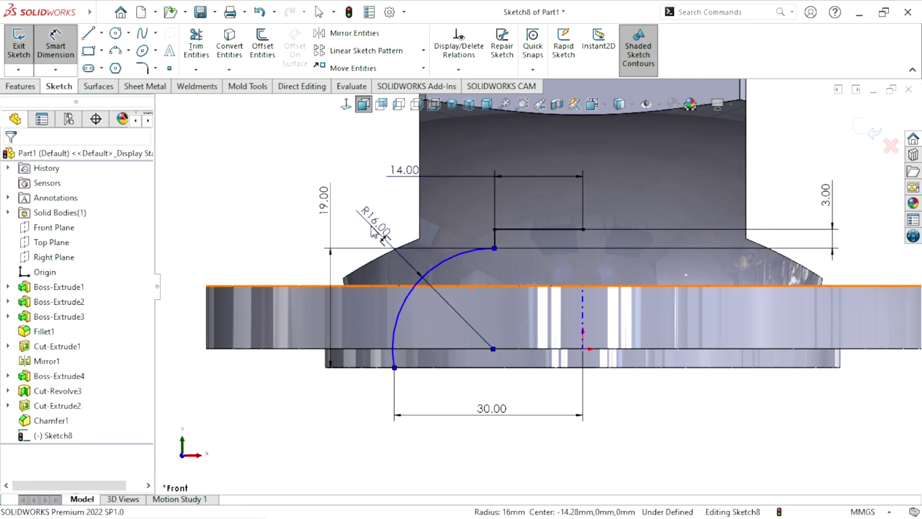
left_click(374, 230)
type("16")
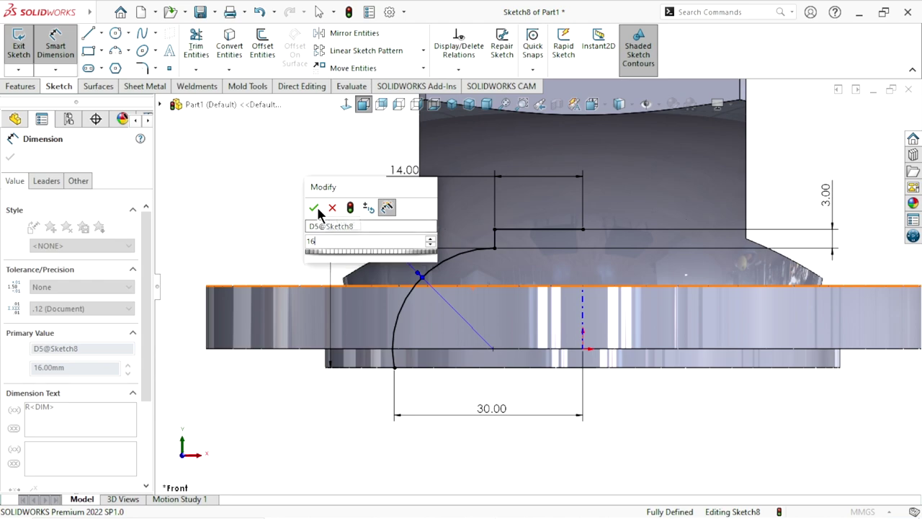
left_click(314, 208)
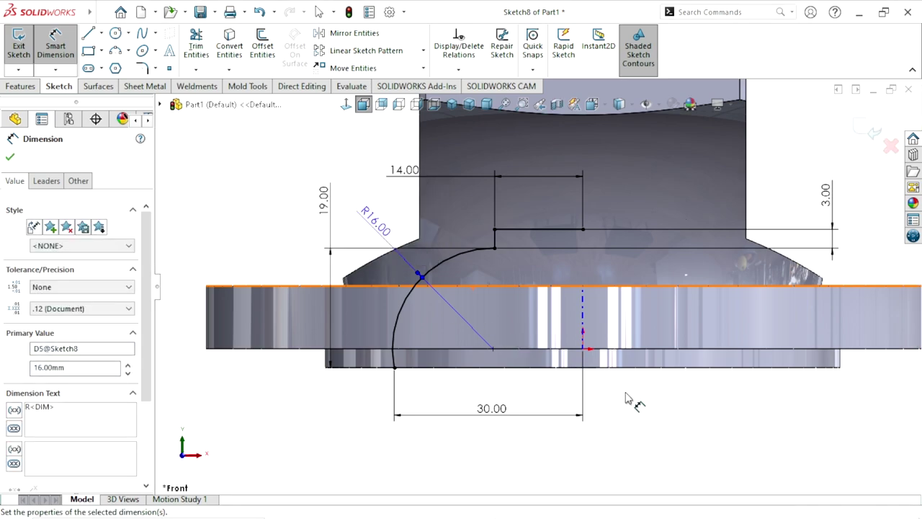
left_click(652, 421)
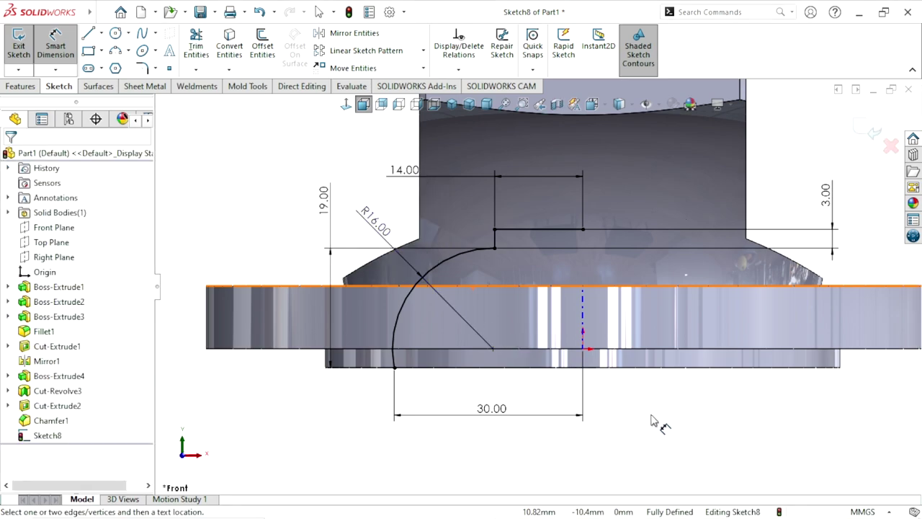
Draw a vertical centreline from the top line's end down past the origin
left_click(103, 33)
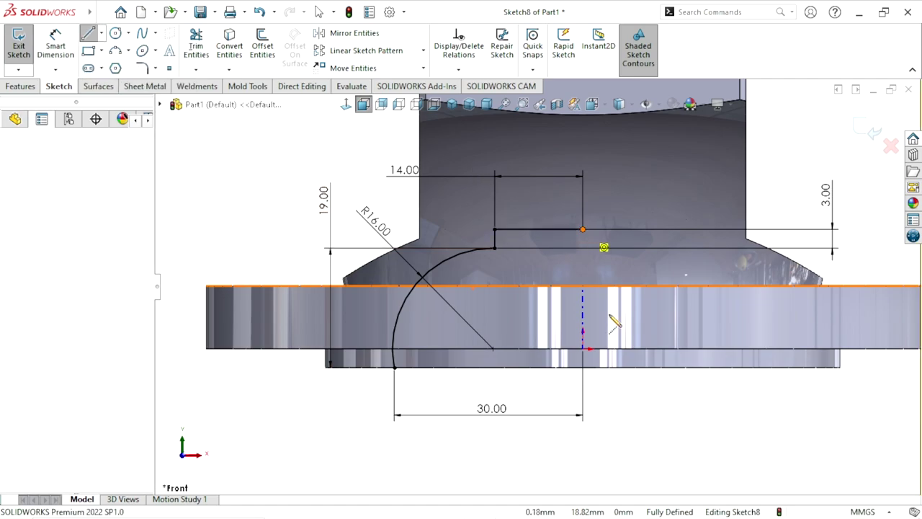
left_click(546, 229)
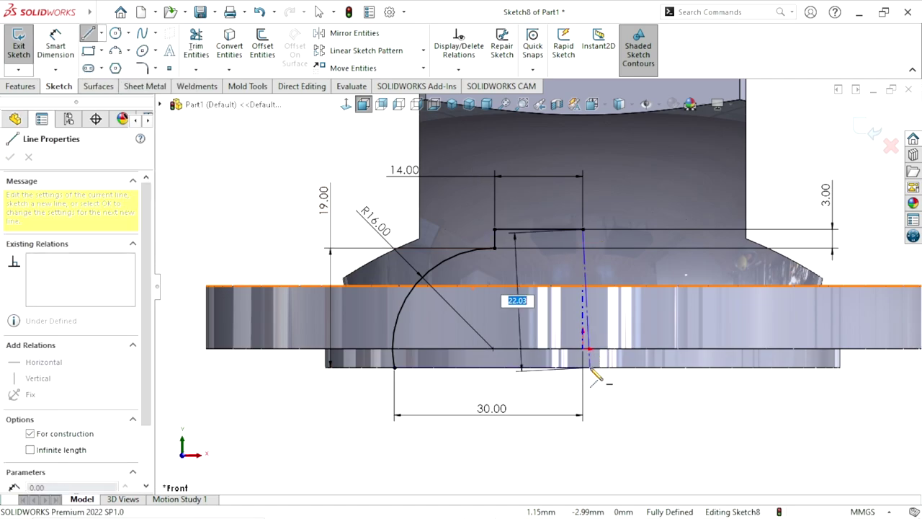
left_click(582, 443)
right_click(638, 348)
left_click(670, 358)
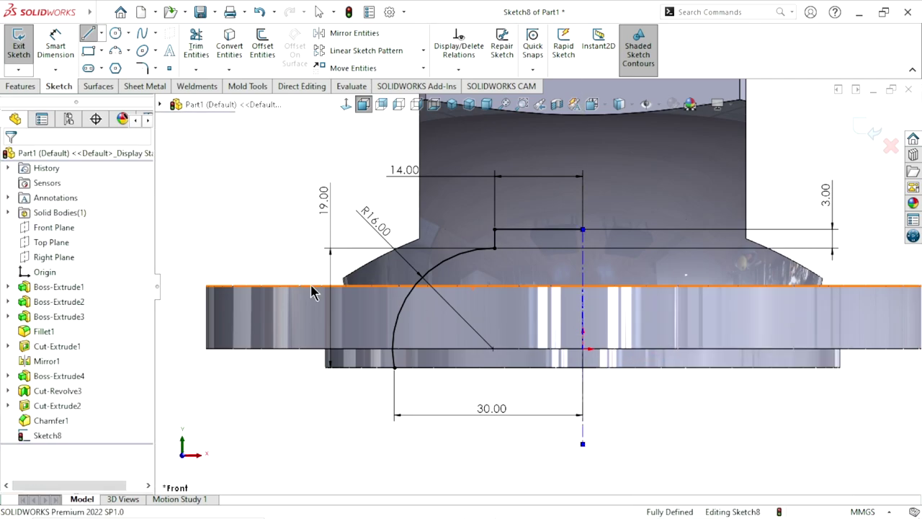
Draw a horizontal line from the arc's lower end to the centreline
key("d")
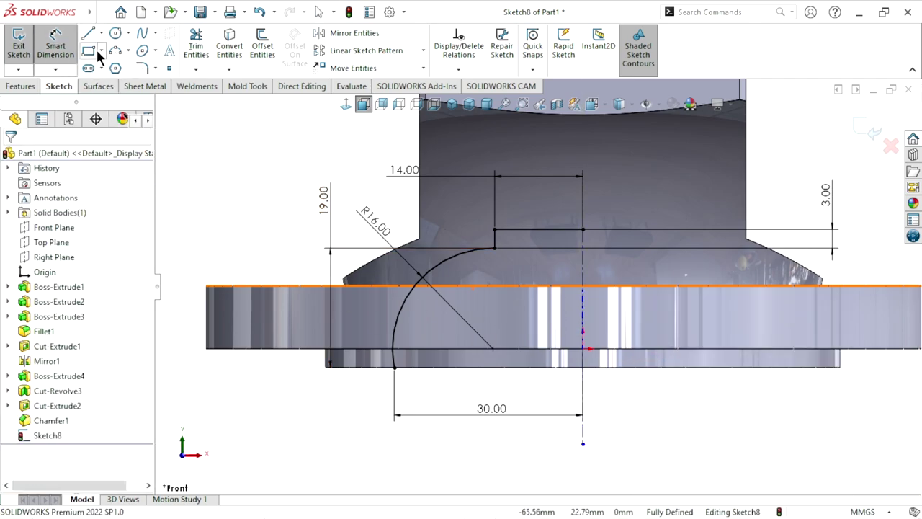
key("l")
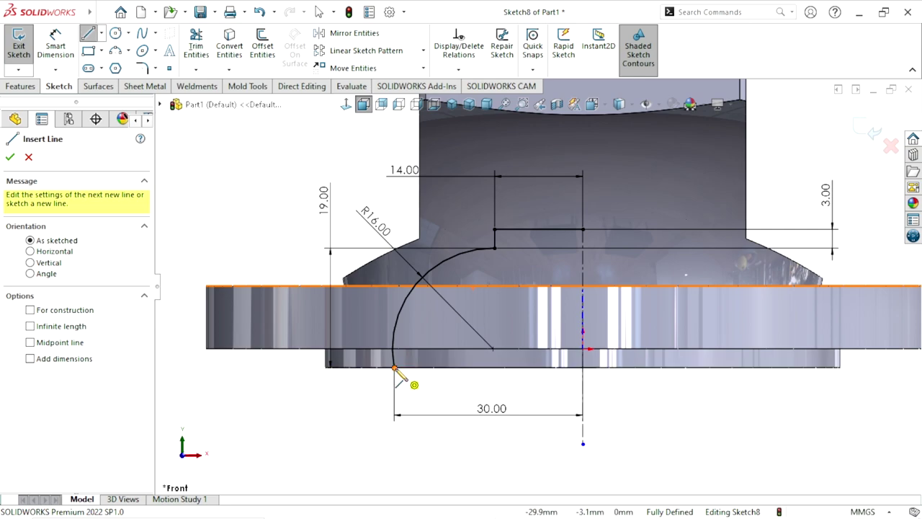
left_click(394, 369)
left_click(583, 368)
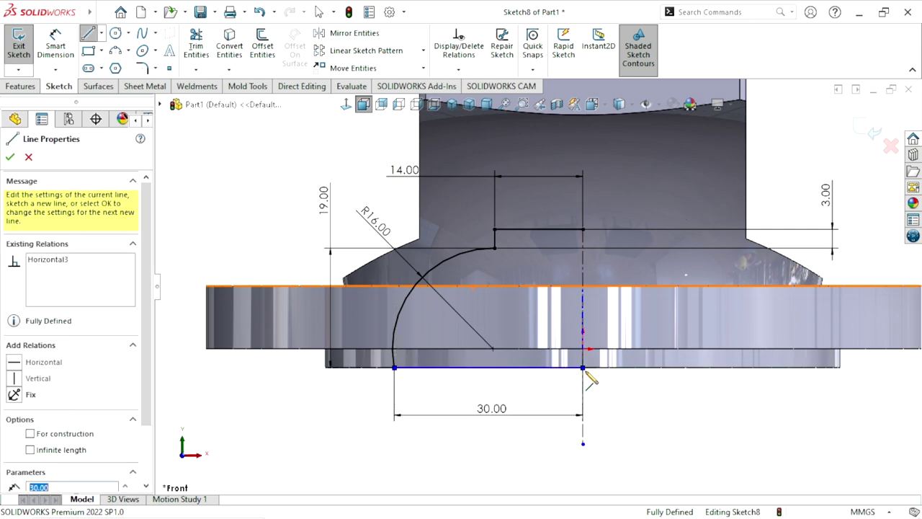
right_click(583, 369)
left_click(634, 356)
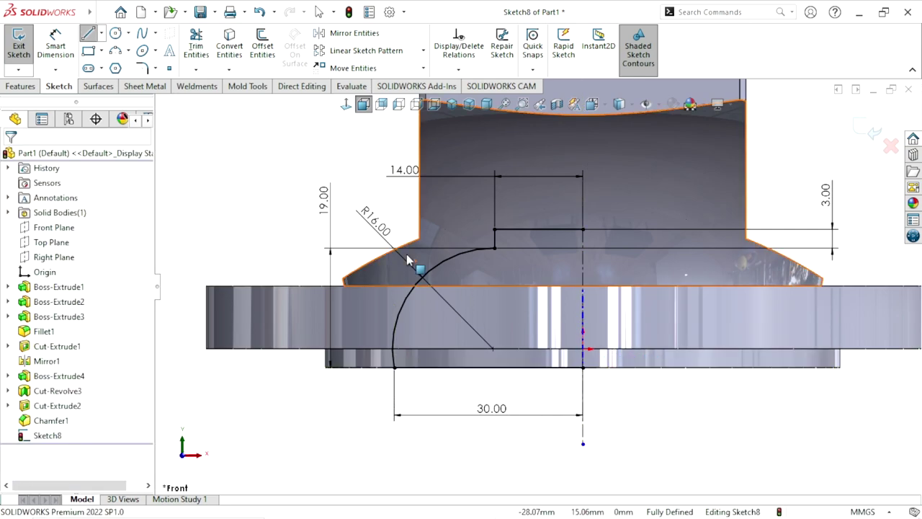
left_click(20, 87)
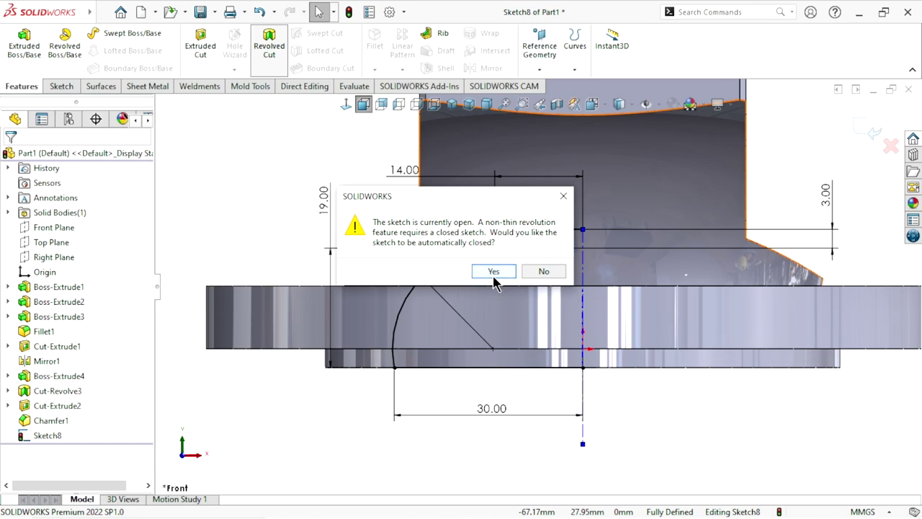
Auto-close Sketch8 and revolve-cut it 360° about the centreline, creating Cut-Revolve4
left_click(493, 271)
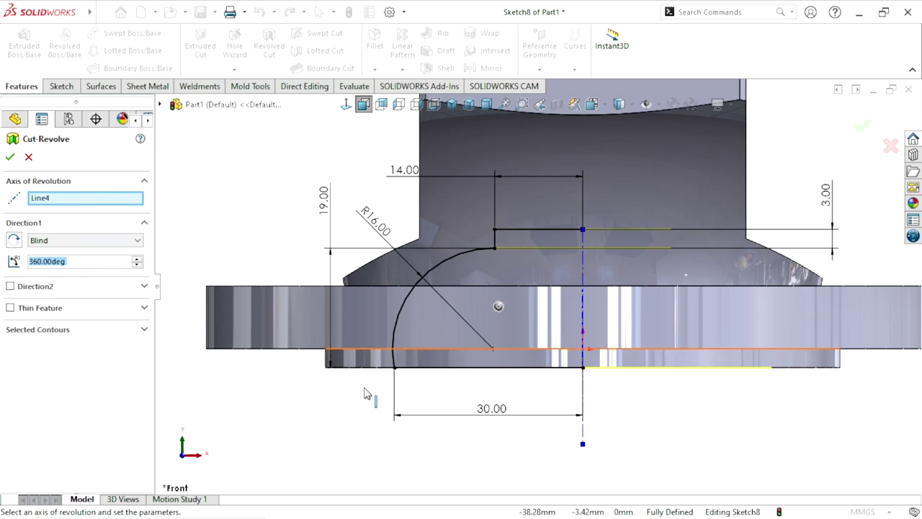
middle_click_drag(364, 392, 128, 325)
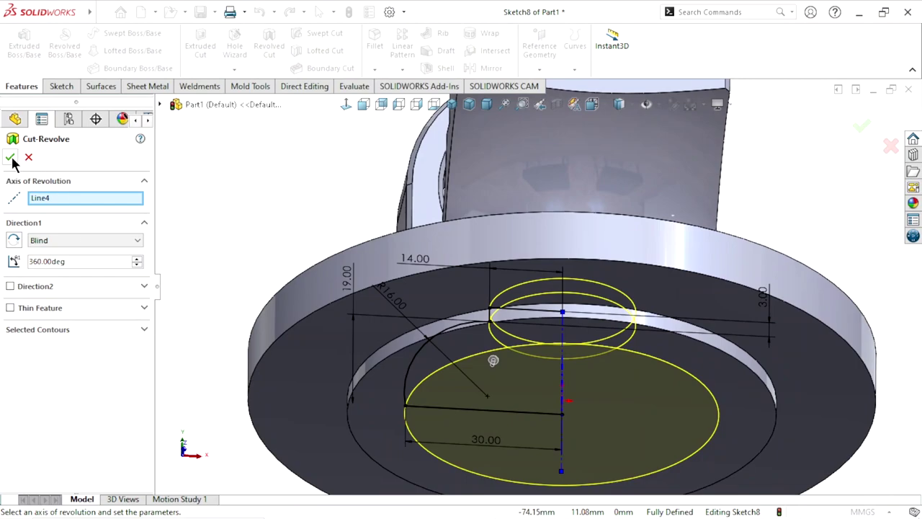
left_click(10, 158)
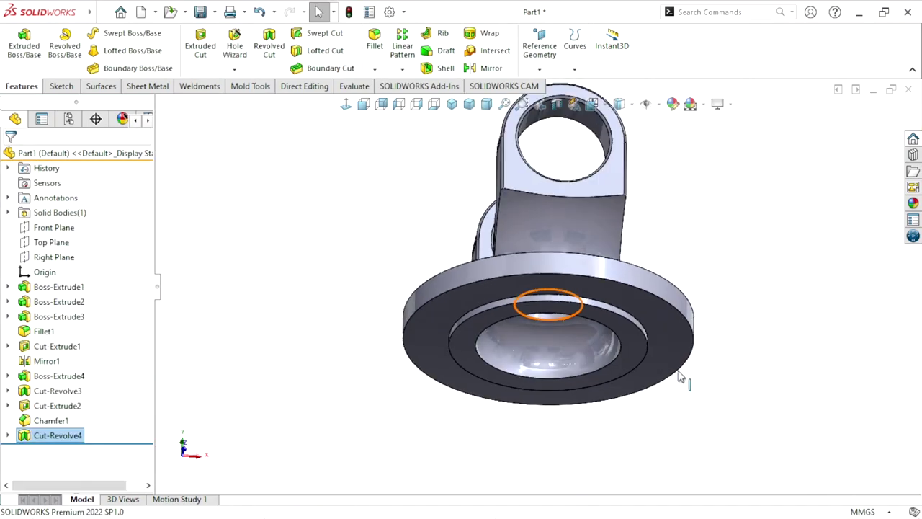
mouse_move(681, 376)
middle_mouse_down()
mouse_move(657, 288)
mouse_move(633, 317)
middle_mouse_up()
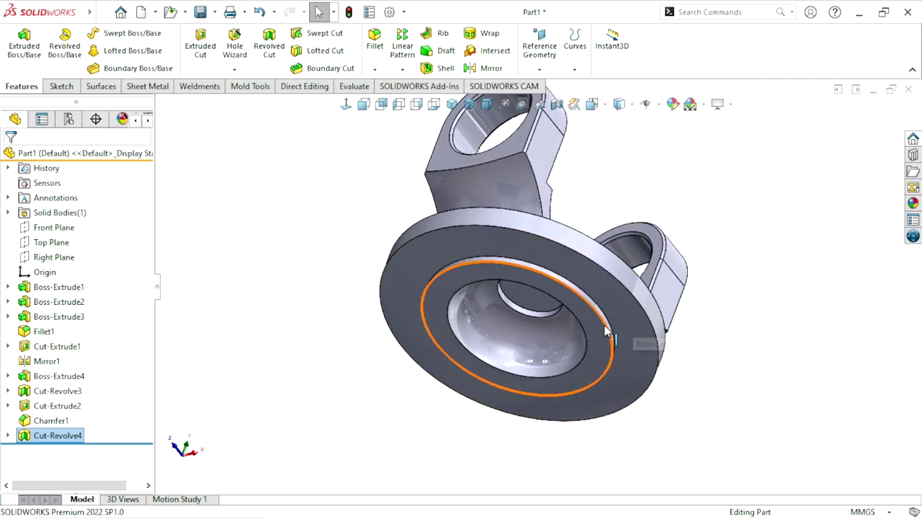
middle_click_drag(562, 295, 550, 283)
scroll(547, 308, "down", 1)
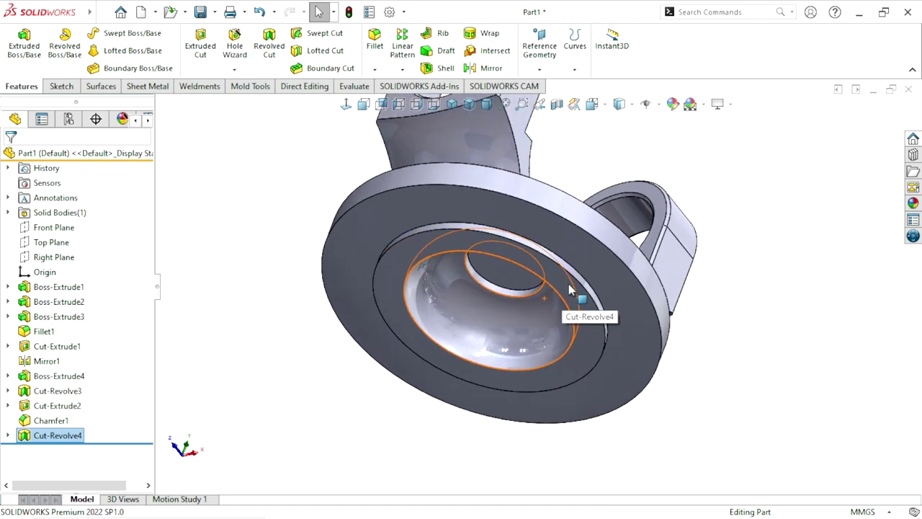
scroll(562, 301, "down", 1)
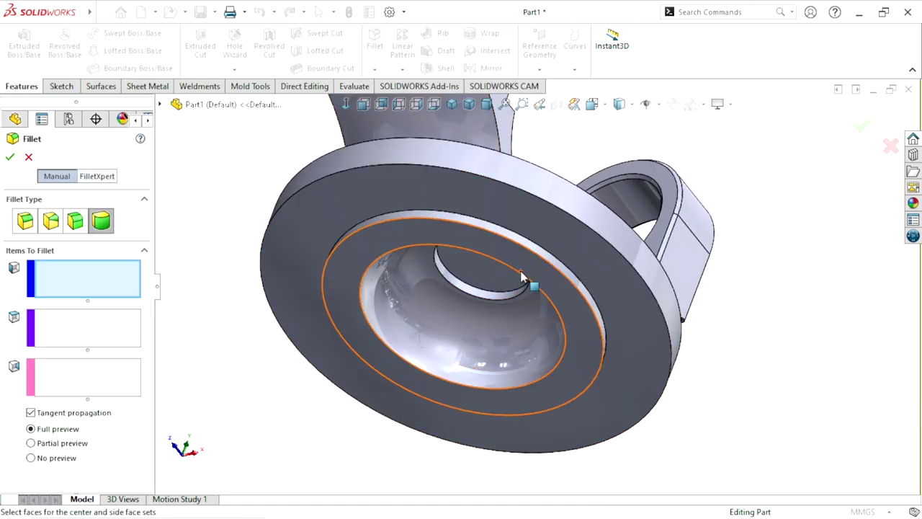
Round the inner ring's circular edge with a 1 mm constant-size fillet
left_click(26, 222)
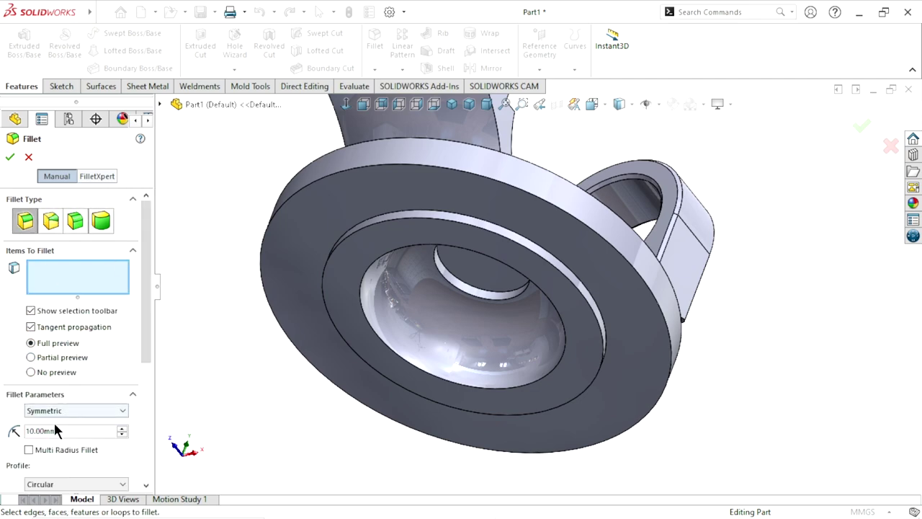
type("1")
key("Return")
left_click(448, 287)
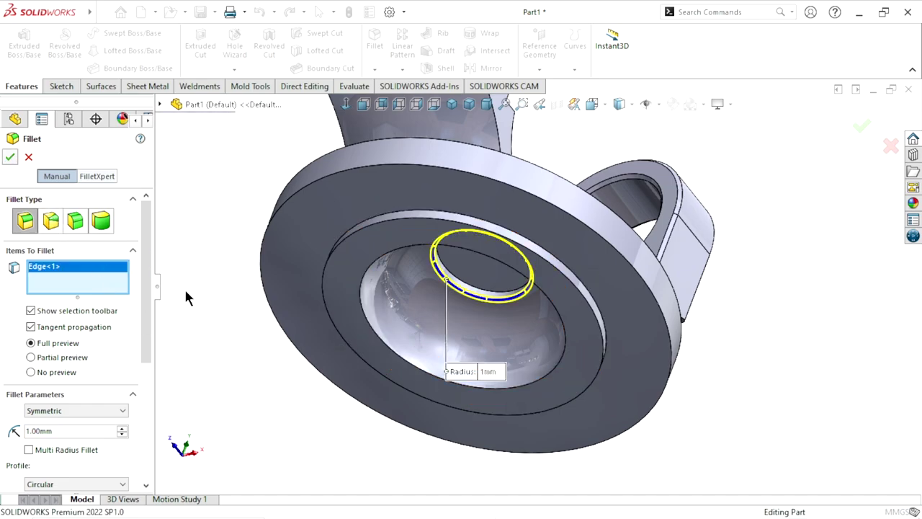
key("Return")
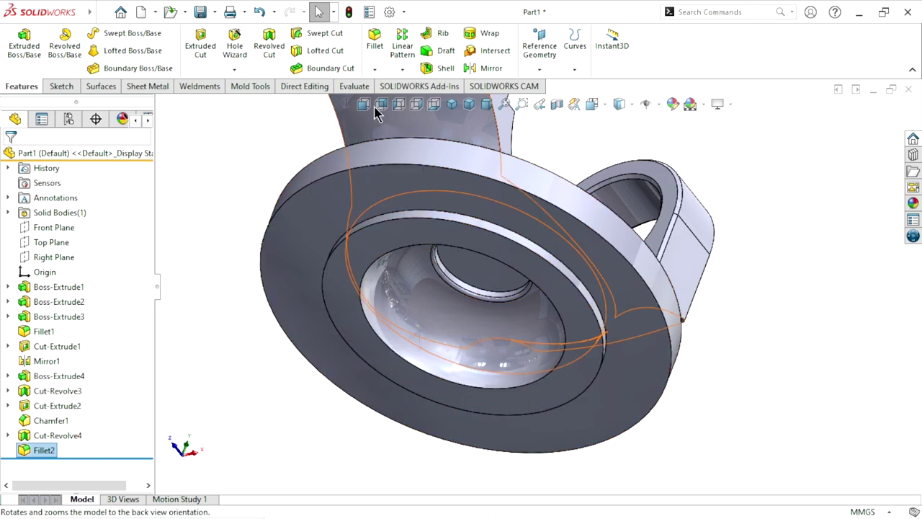
Chamfer the flange recess edge and outer face at 0.5 mm × 45°
left_click(375, 68)
key("Escape")
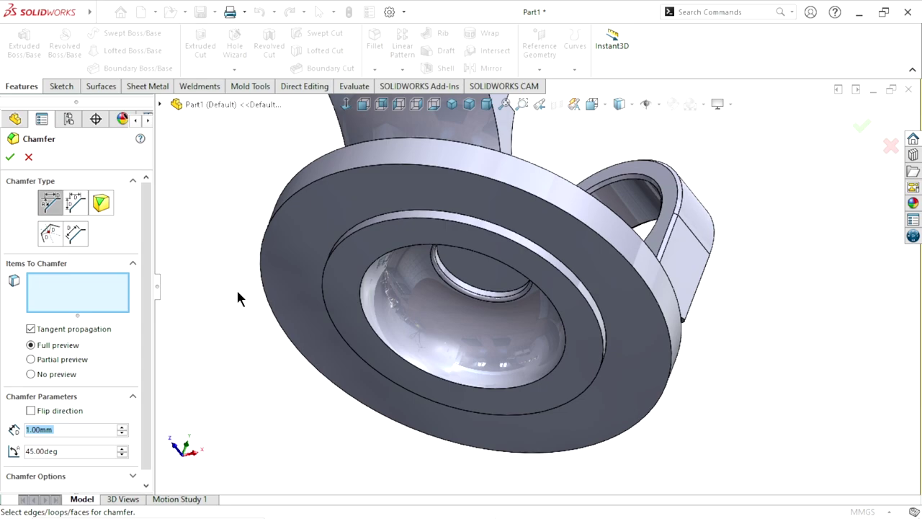
type("0.")
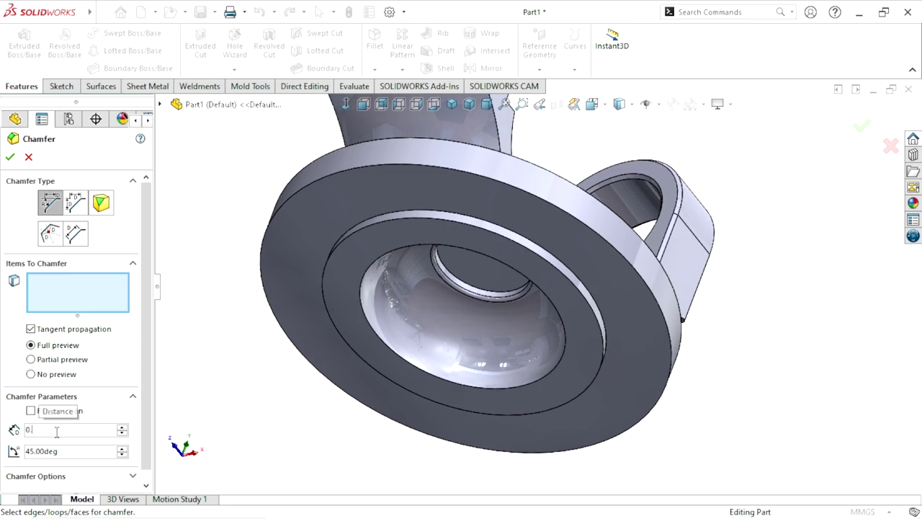
type("5")
key("Return")
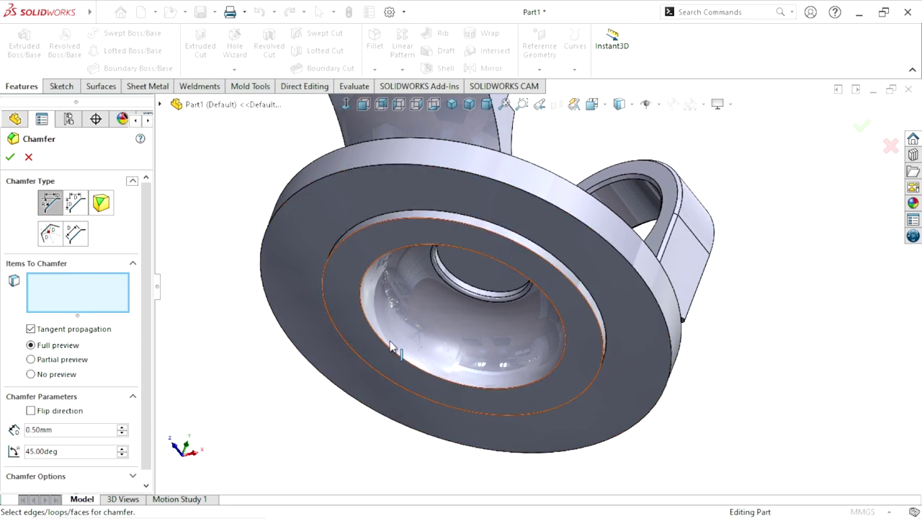
left_click(391, 221)
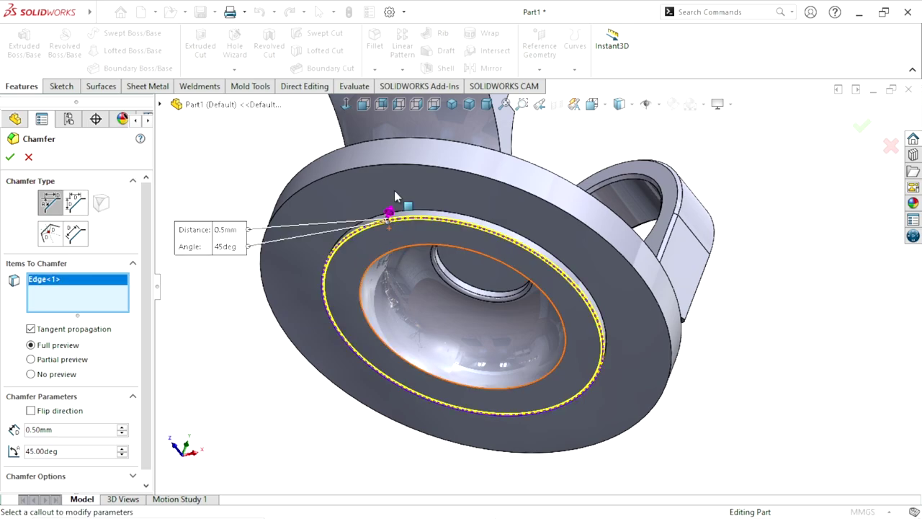
left_click(334, 169)
left_click(11, 157)
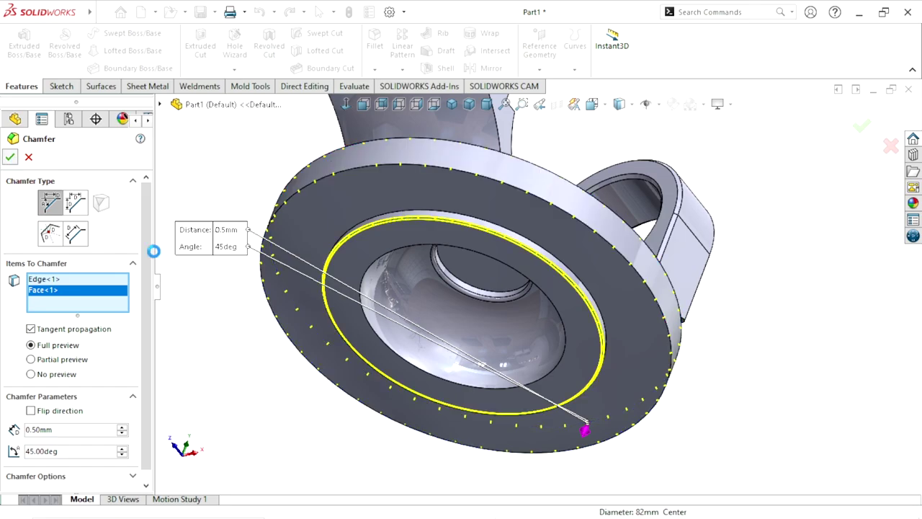
Start a new sketch on the flange face
middle_click_drag(554, 303, 507, 315)
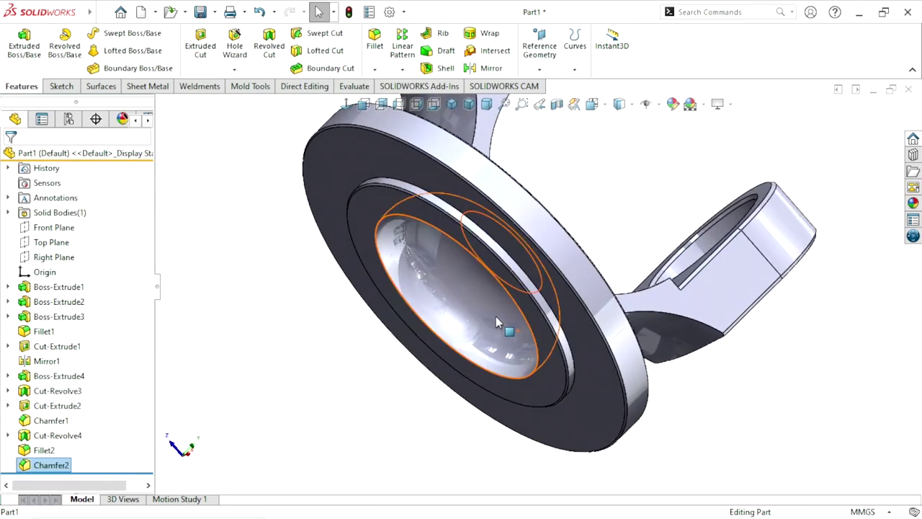
scroll(412, 330, "up", 3)
middle_click_drag(497, 315, 519, 277)
scroll(519, 278, "down", 2)
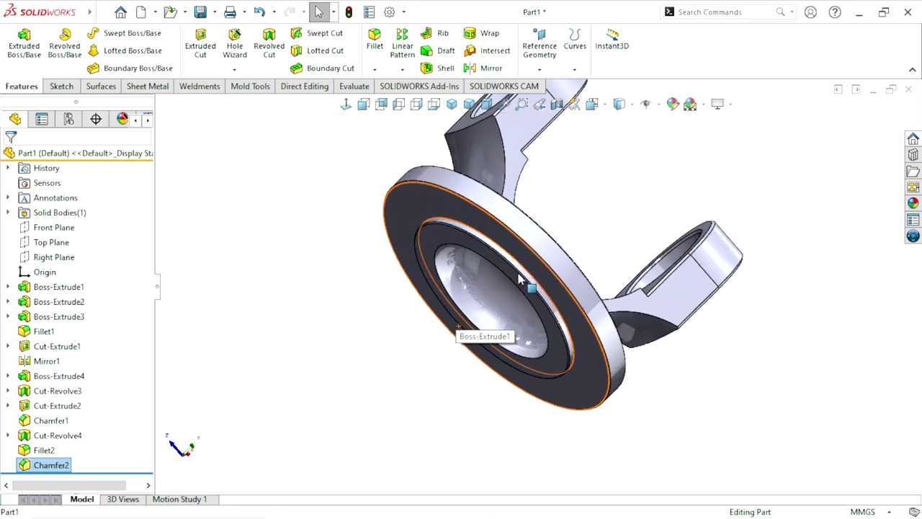
scroll(510, 231, "down", 1)
left_click(440, 209)
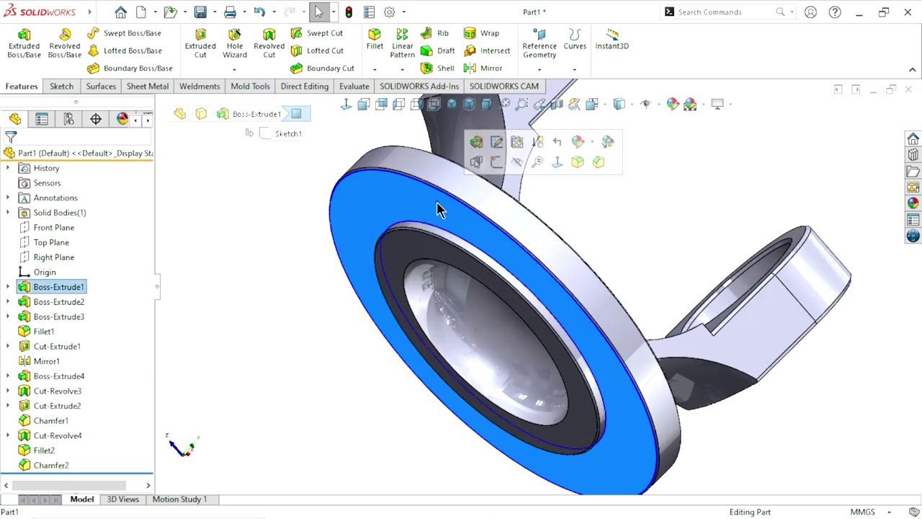
left_click(508, 155)
Draw a circle centred on the origin and dimension its diameter to 100 mm
scroll(576, 299, "down", 3)
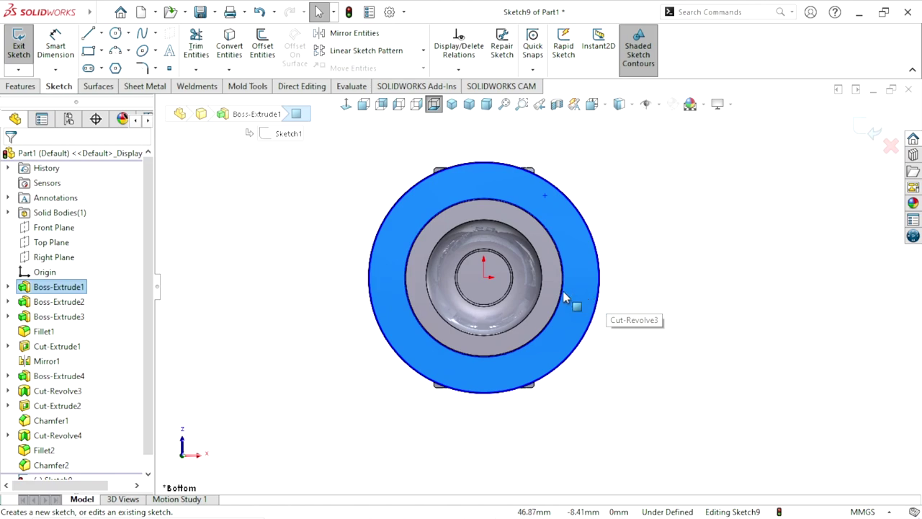
scroll(530, 261, "down", 2)
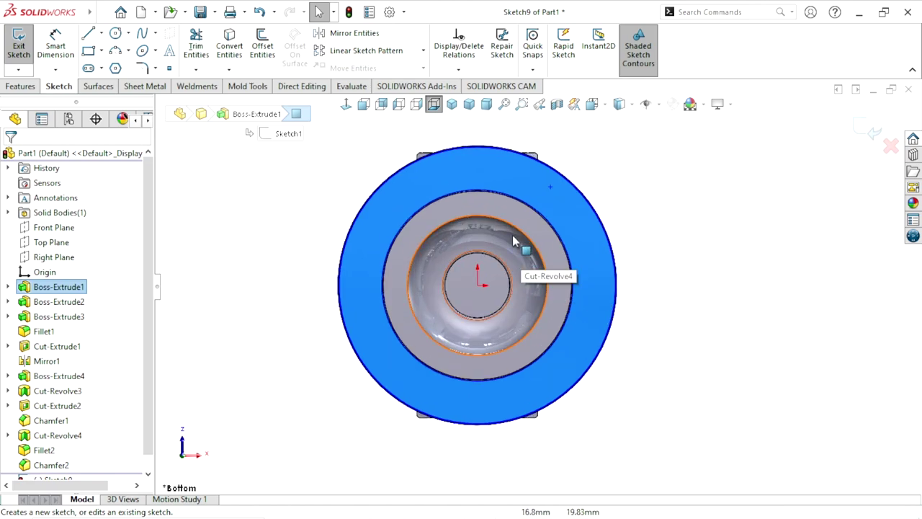
left_click(116, 33)
left_click(477, 284)
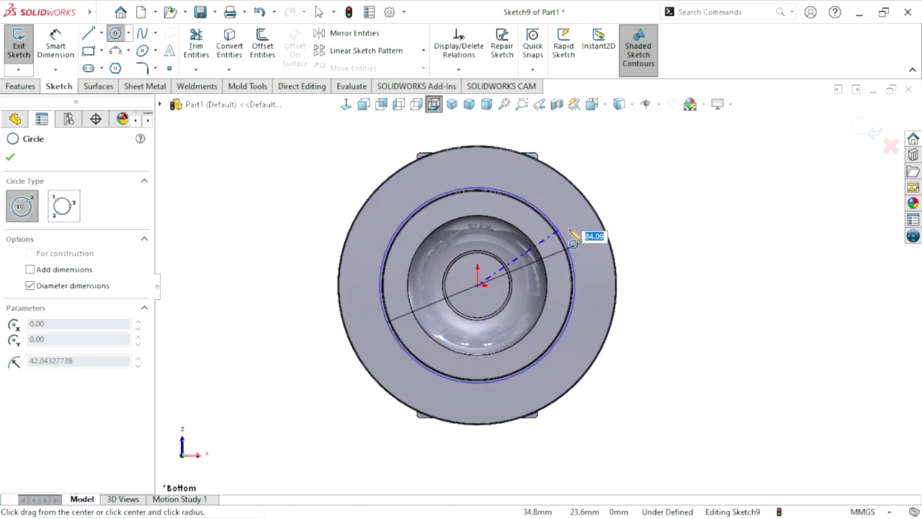
left_click(586, 235)
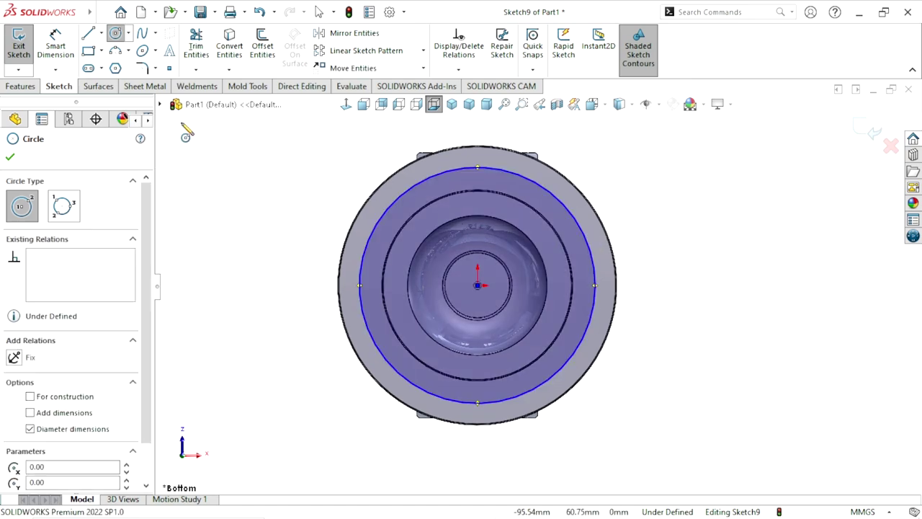
left_click(47, 49)
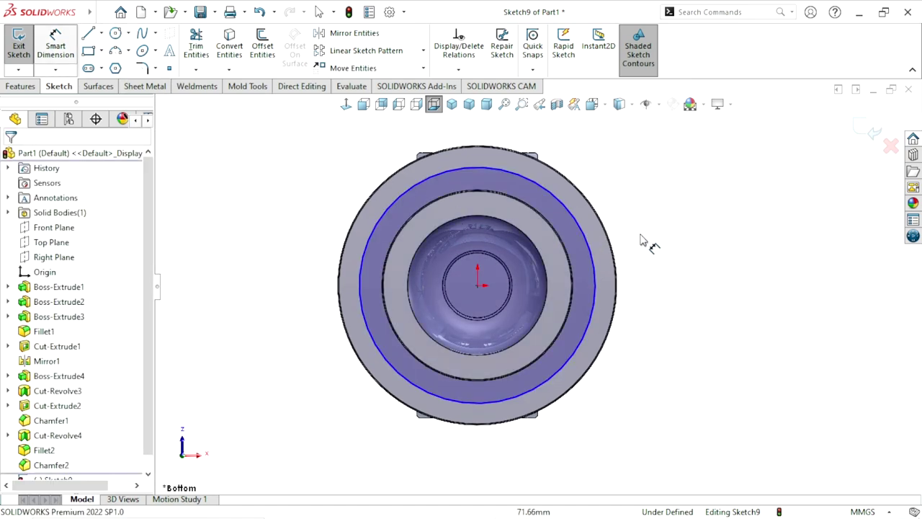
left_click(596, 285)
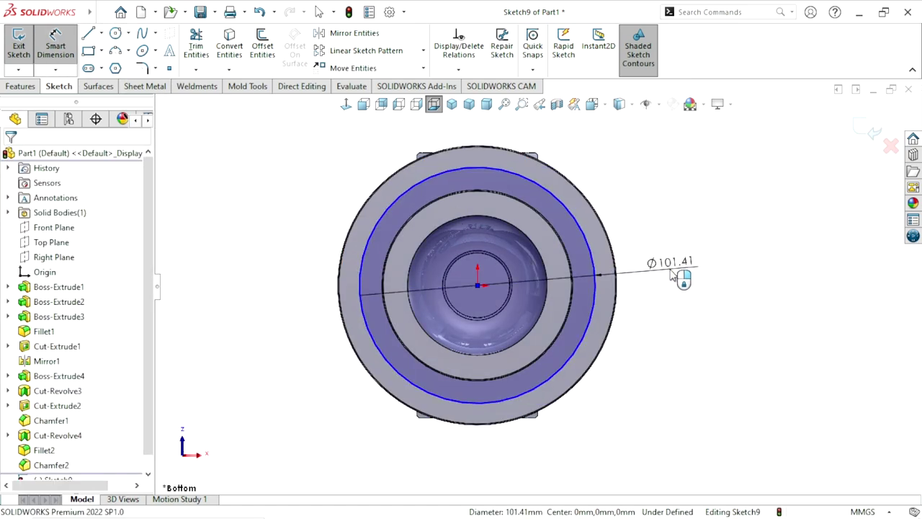
left_click(674, 277)
type("100")
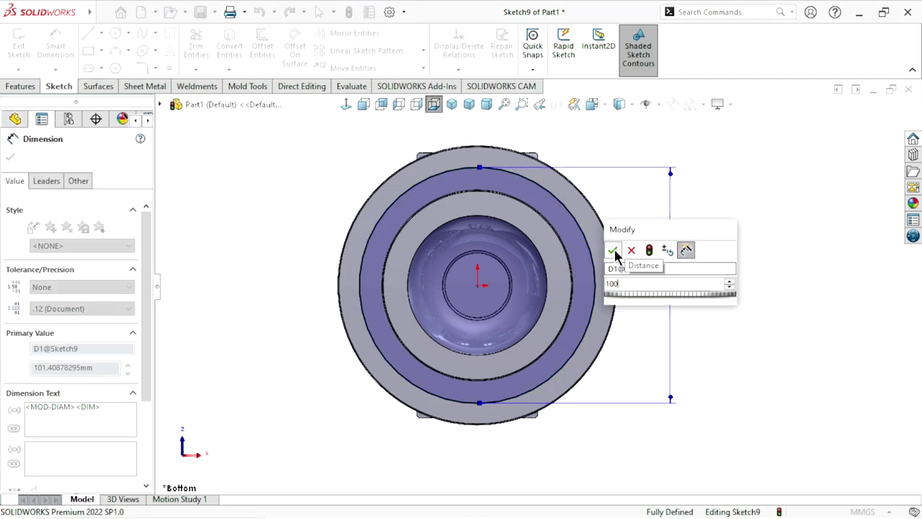
left_click(613, 250)
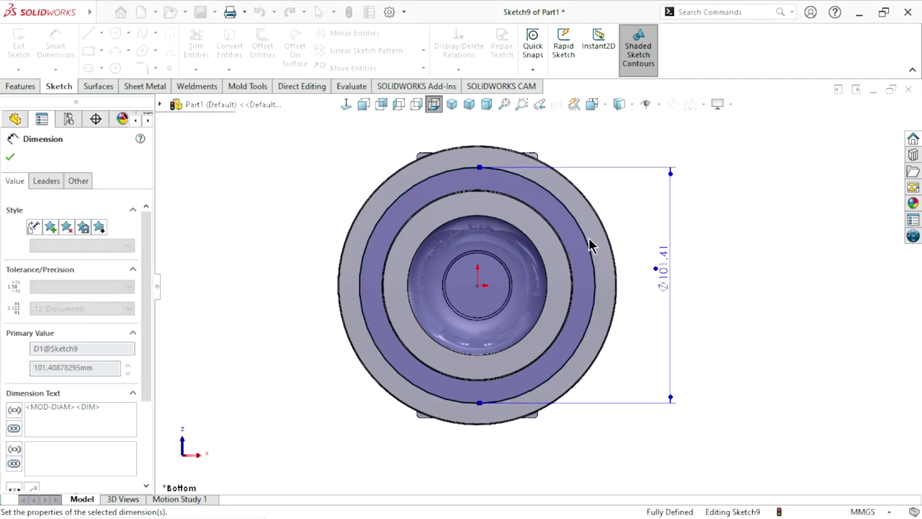
Make the Ø100 circle construction geometry, exit the sketch and select the flange face
left_click(417, 190)
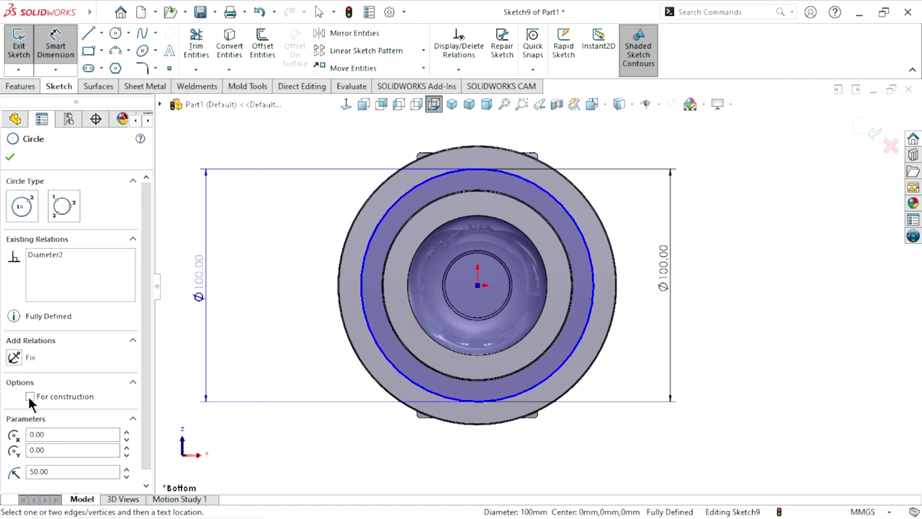
key("Escape")
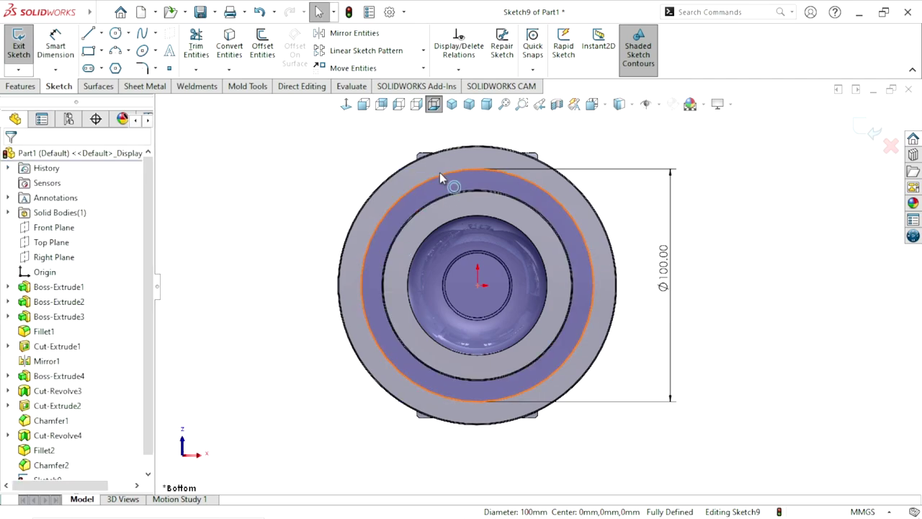
left_click(439, 173)
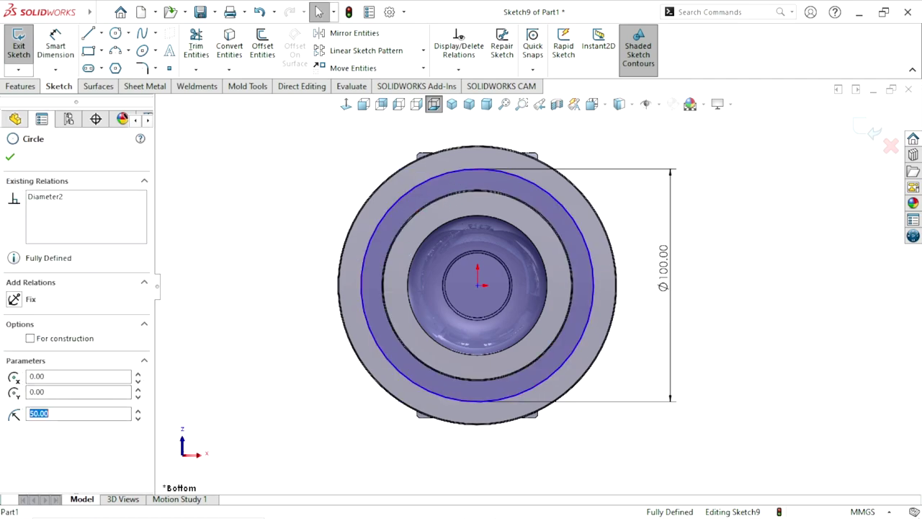
left_click(30, 338)
left_click(10, 158)
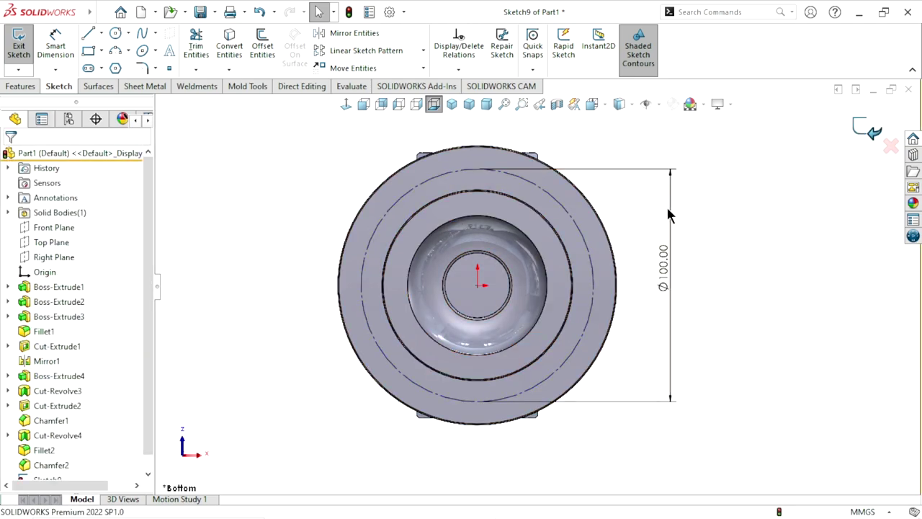
left_click(868, 129)
left_click(482, 158)
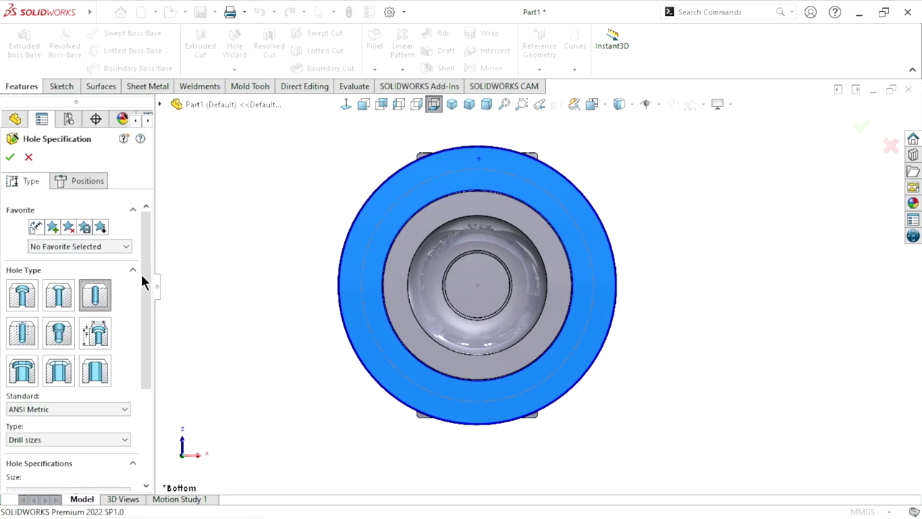
Configure an ANSI Metric drill-size Ø10.5 hole with end condition Up To Next
scroll(151, 284, "down", 1)
scroll(156, 310, "down", 1)
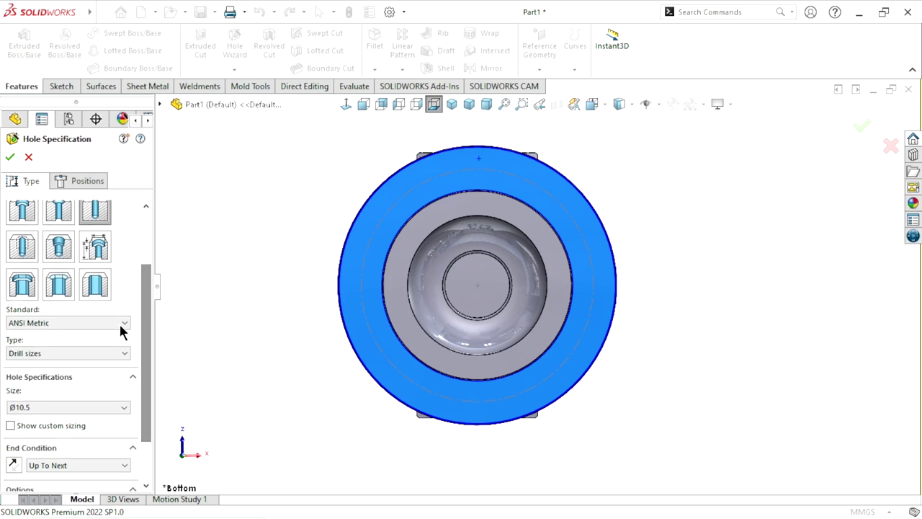
left_click(123, 325)
left_click(92, 335)
left_click(119, 352)
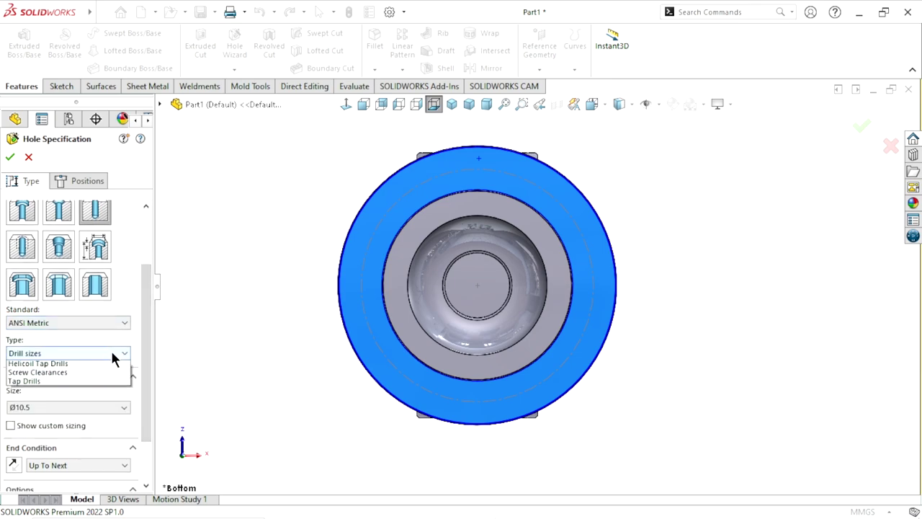
left_click(81, 375)
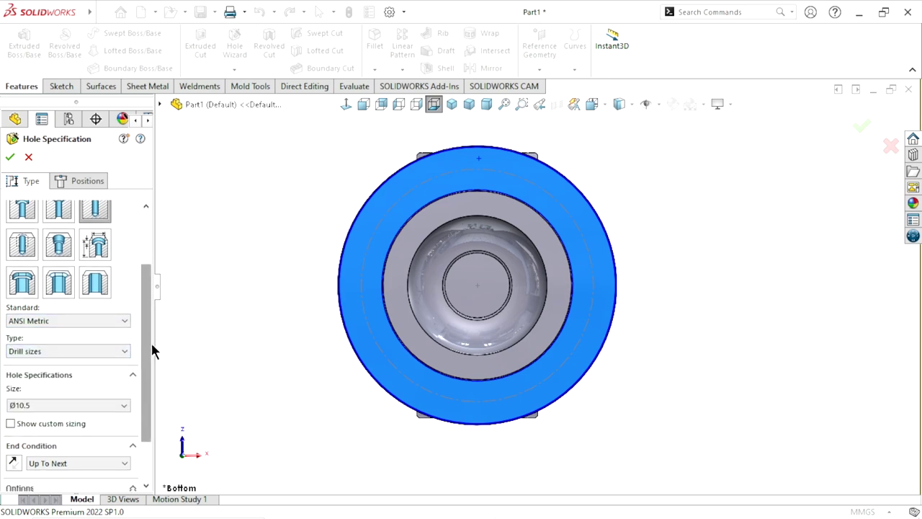
scroll(151, 343, "down", 1)
left_click(116, 351)
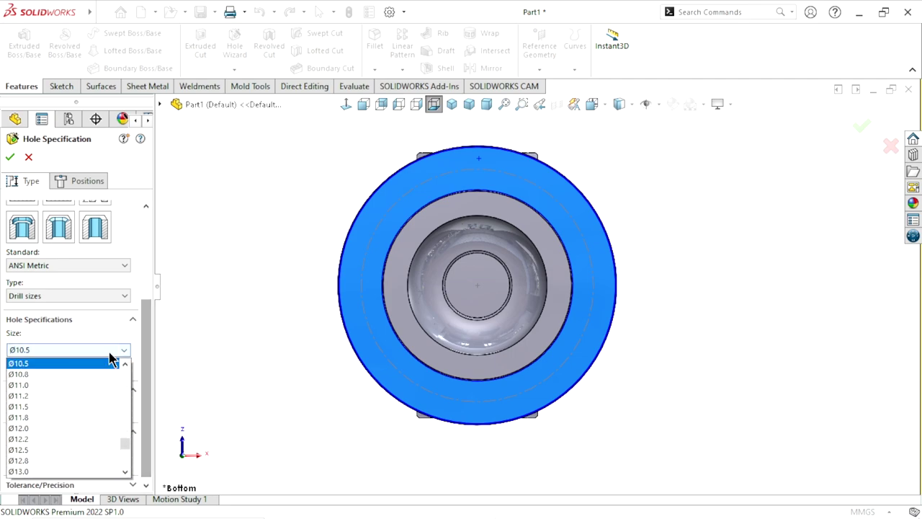
left_click(63, 366)
left_click(114, 408)
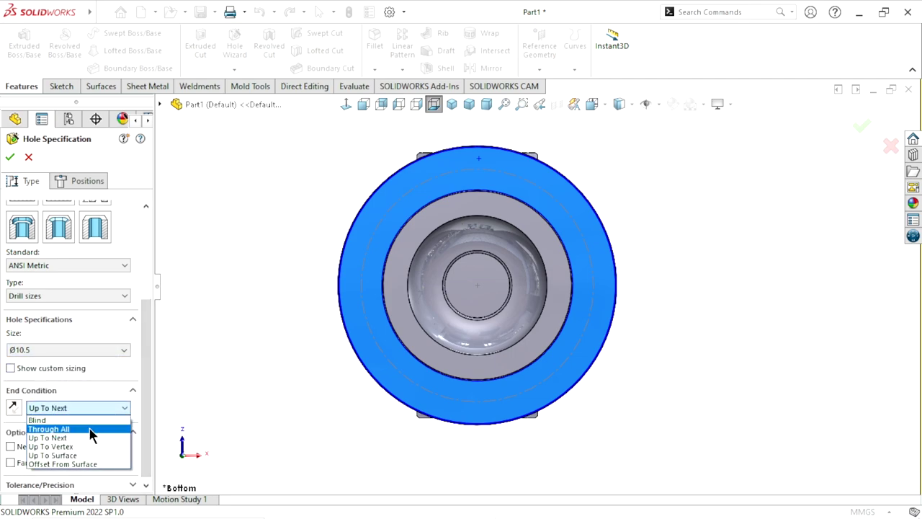
left_click(85, 438)
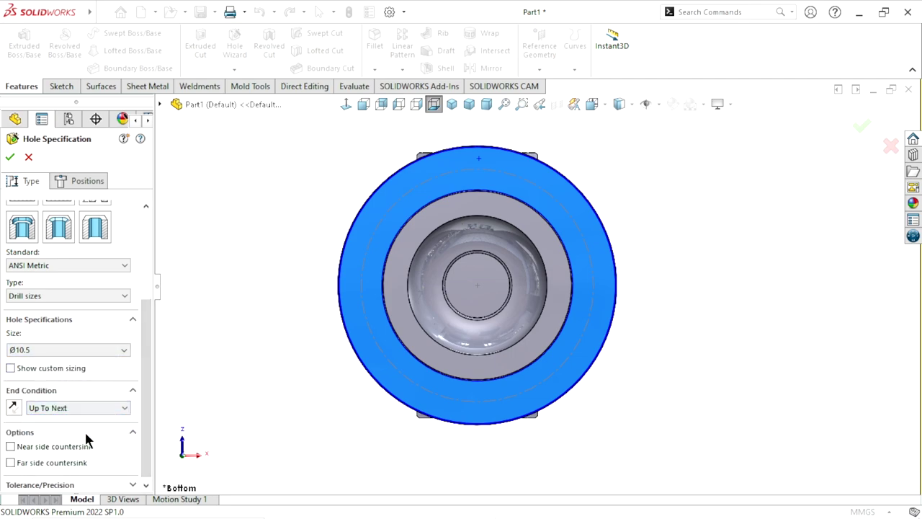
left_click(67, 180)
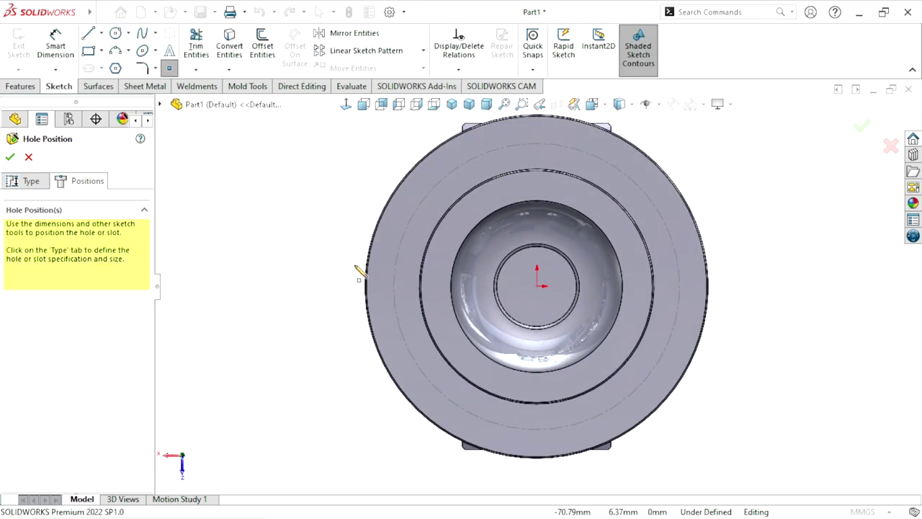
Place the Ø10.5 hole at the top of the 100 mm bolt circle and accept it
left_click(537, 145)
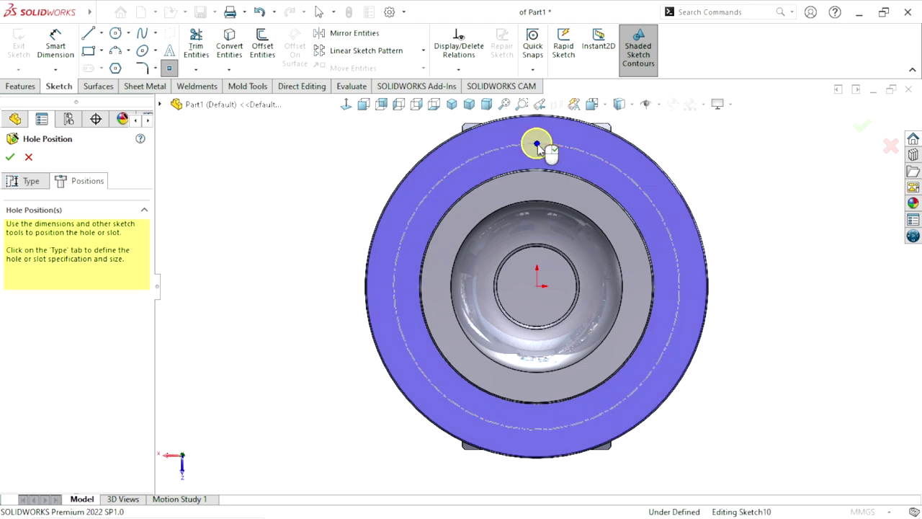
left_click(10, 159)
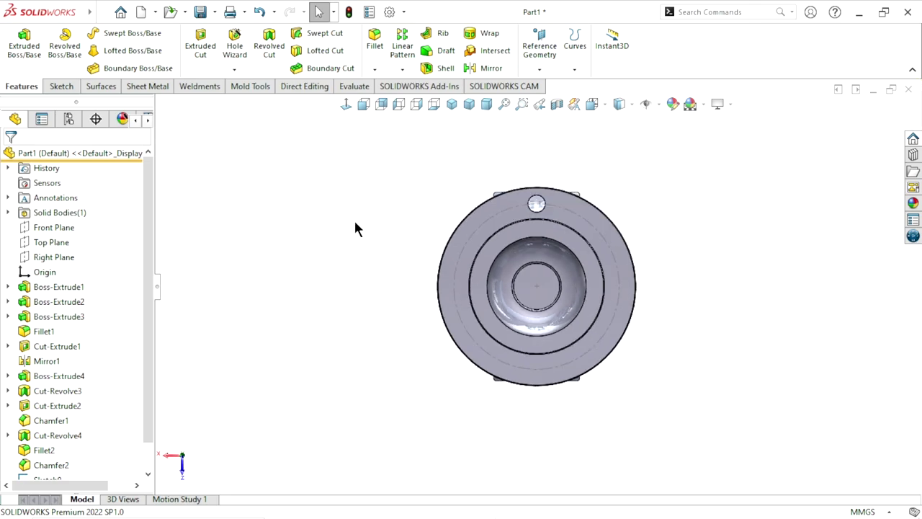
With the 100 mm bolt-circle edge selected, start a Circular Pattern
scroll(645, 260, "down", 3)
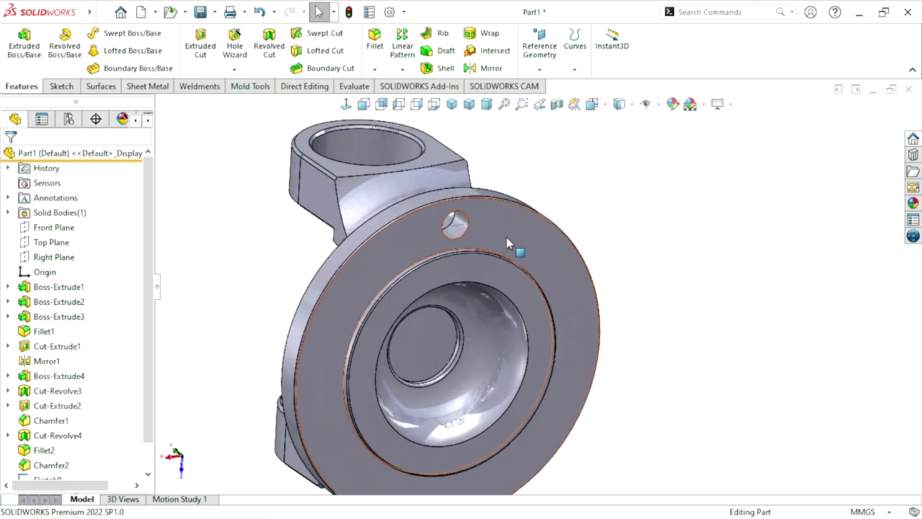
left_click(511, 235)
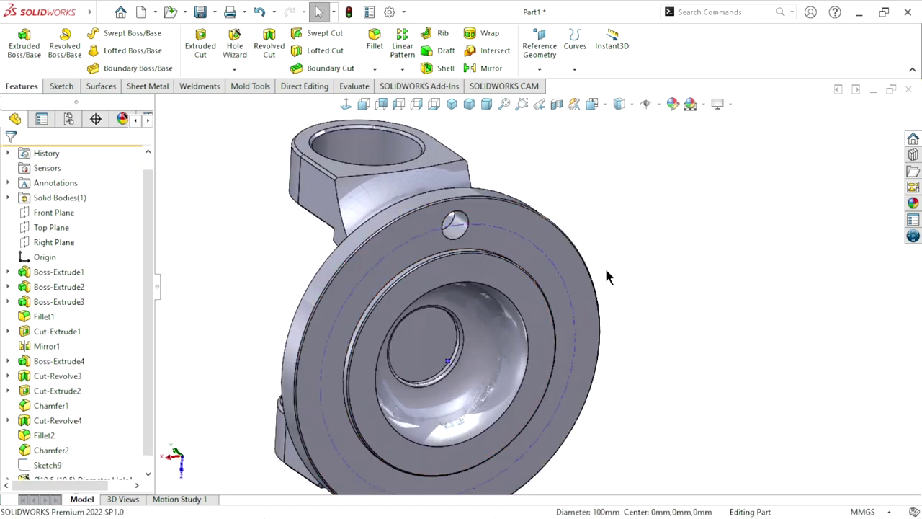
scroll(602, 270, "up", 4)
scroll(584, 287, "down", 3)
scroll(587, 249, "up", 1)
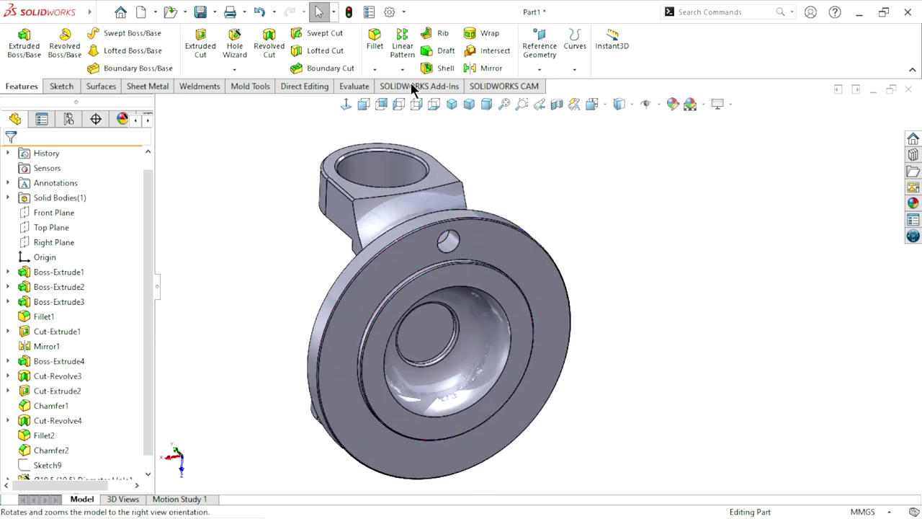
left_click(401, 72)
left_click(403, 102)
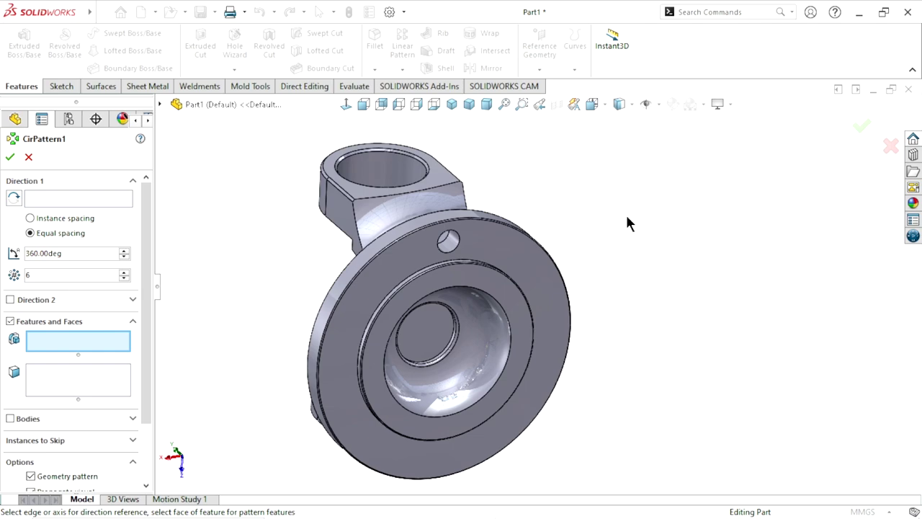
Pattern the Ø10.5 hole 6 times over 360° about the flange's outer cylindrical face
left_click(68, 198)
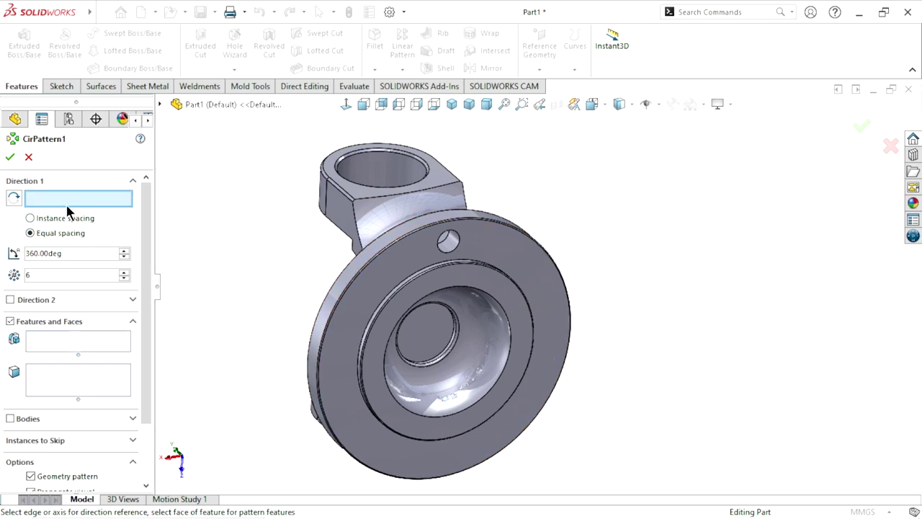
left_click(353, 279)
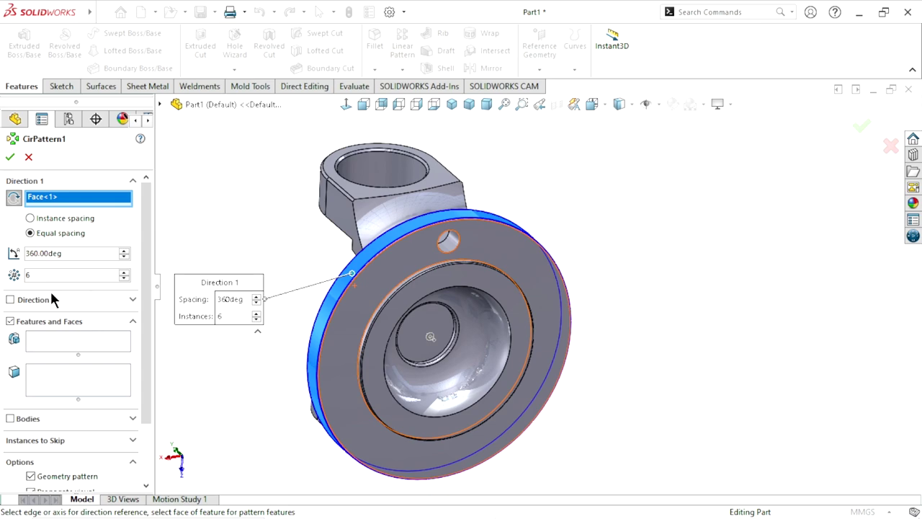
left_click(64, 344)
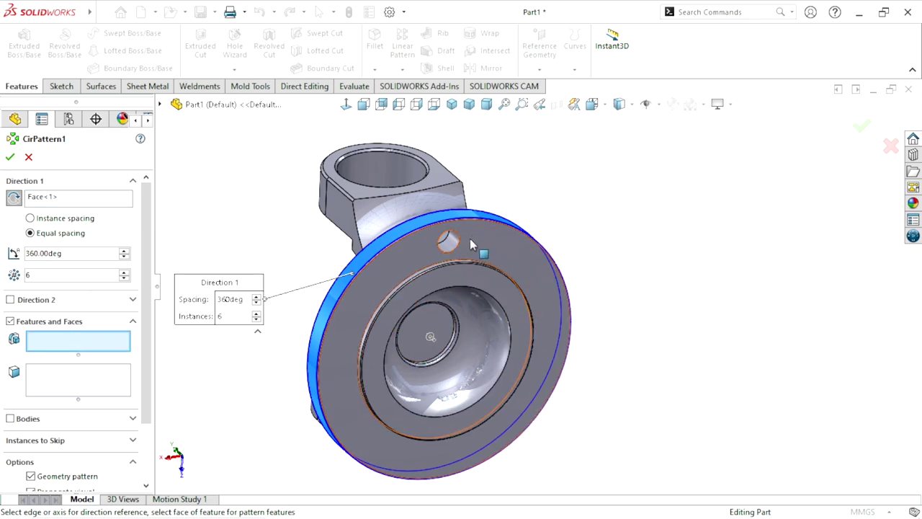
scroll(470, 238, "down", 2)
left_click(441, 245)
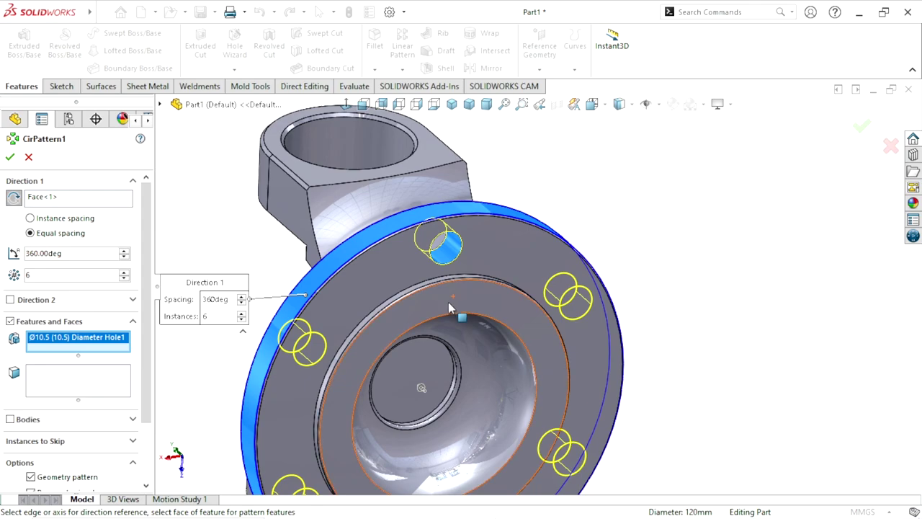
scroll(454, 314, "up", 1)
scroll(456, 317, "up", 1)
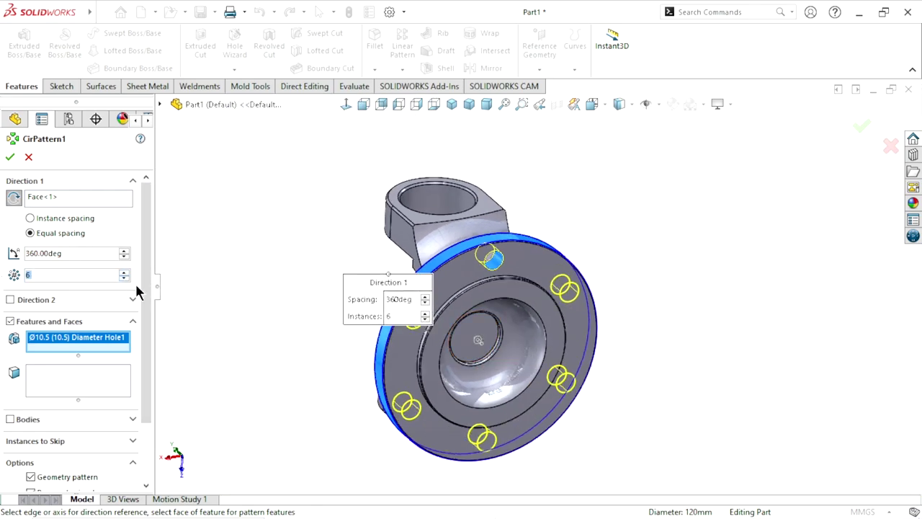
mouse_move(354, 326)
middle_mouse_down()
mouse_move(560, 384)
mouse_move(540, 329)
mouse_move(607, 306)
mouse_move(469, 278)
mouse_move(414, 285)
mouse_move(396, 301)
middle_mouse_up()
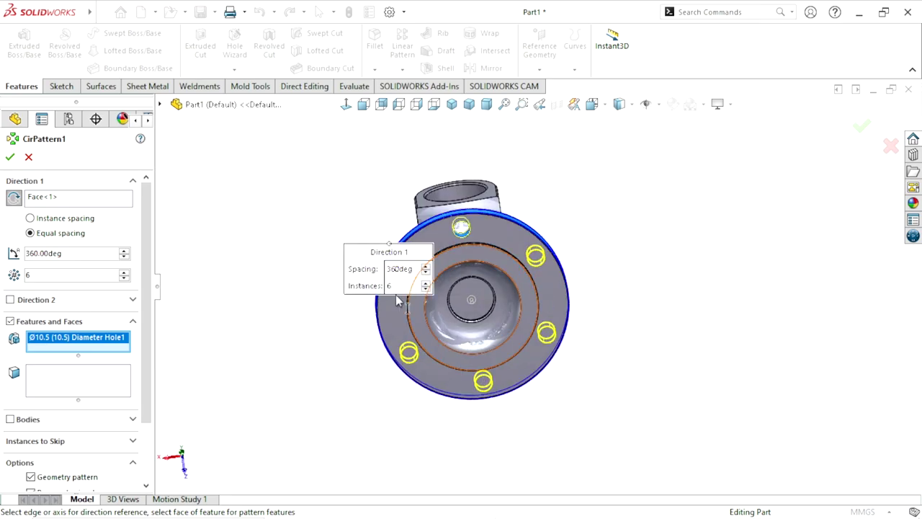
left_click(11, 163)
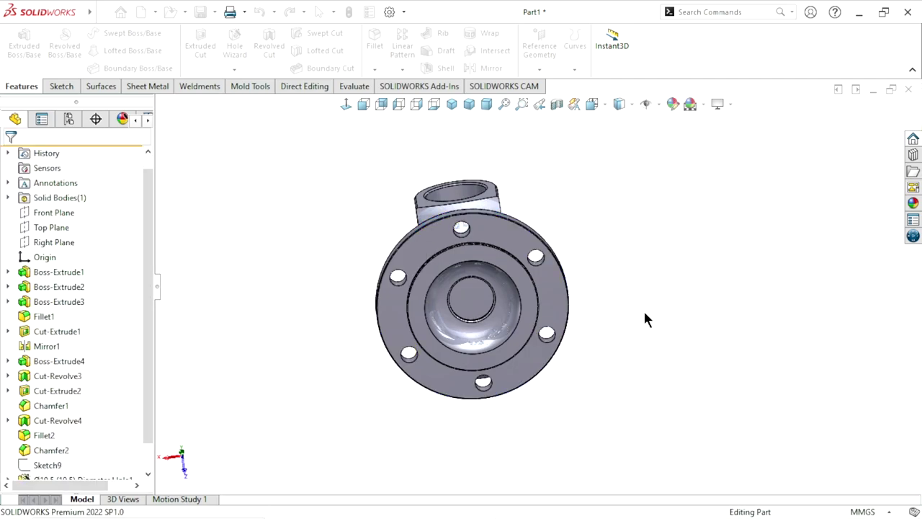
Apply the cast carbon steel appearance from Appearances > Metal > Steel to the yoke
mouse_move(643, 309)
middle_mouse_down()
mouse_move(565, 284)
mouse_move(433, 278)
mouse_move(438, 207)
mouse_move(531, 226)
mouse_move(532, 375)
mouse_move(530, 297)
middle_mouse_up()
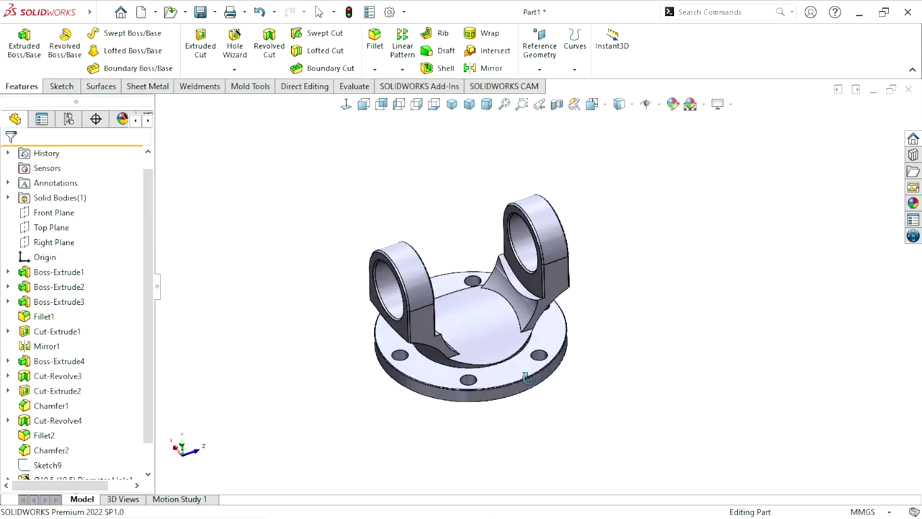
scroll(530, 298, "down", 5)
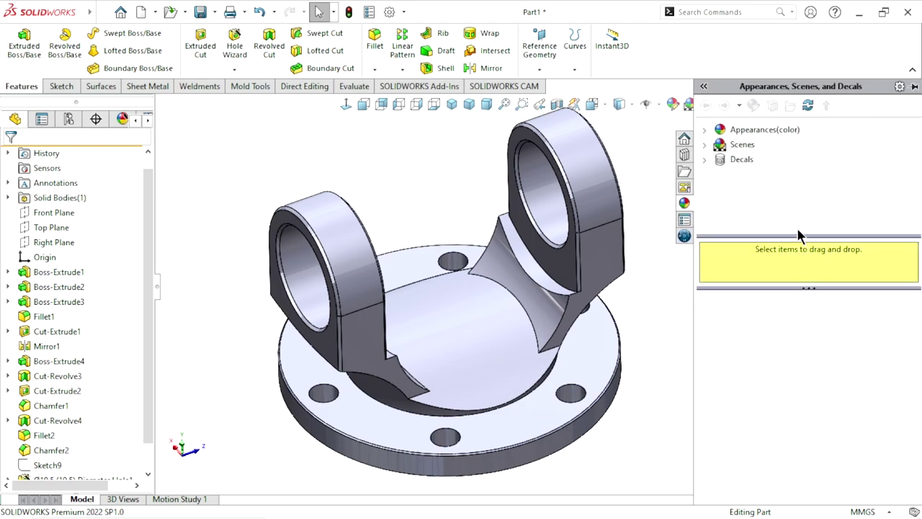
left_click(732, 132)
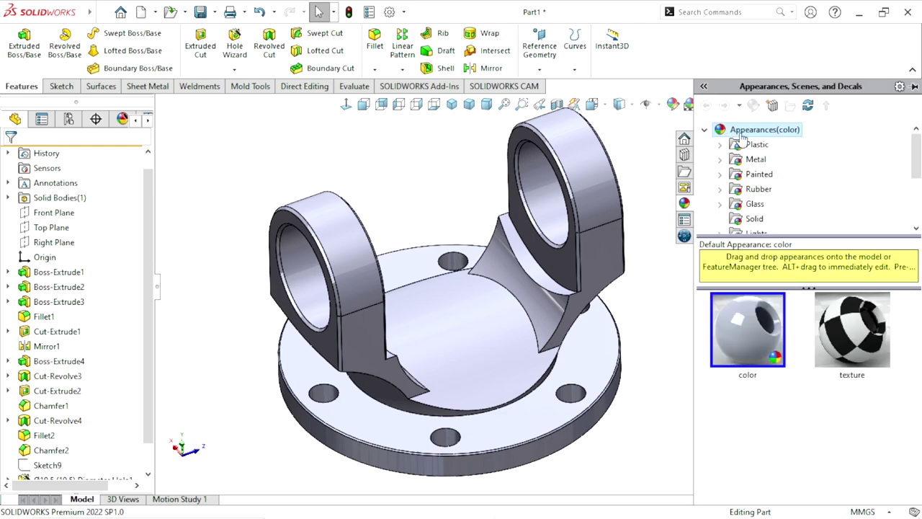
left_click(757, 164)
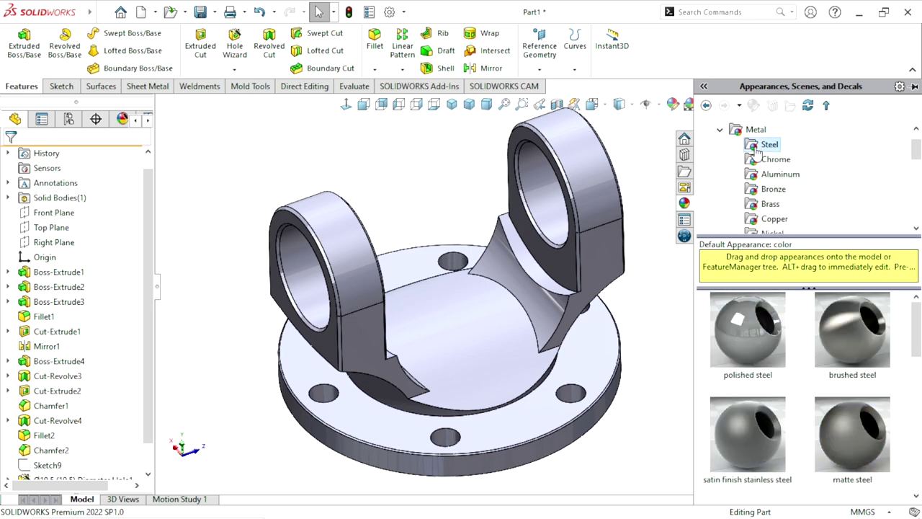
left_click_drag(916, 328, 914, 408)
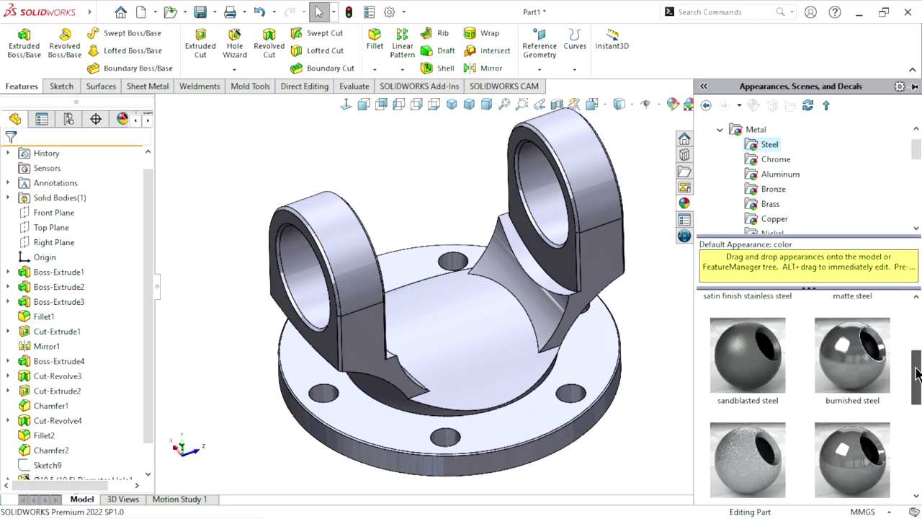
left_click(738, 451)
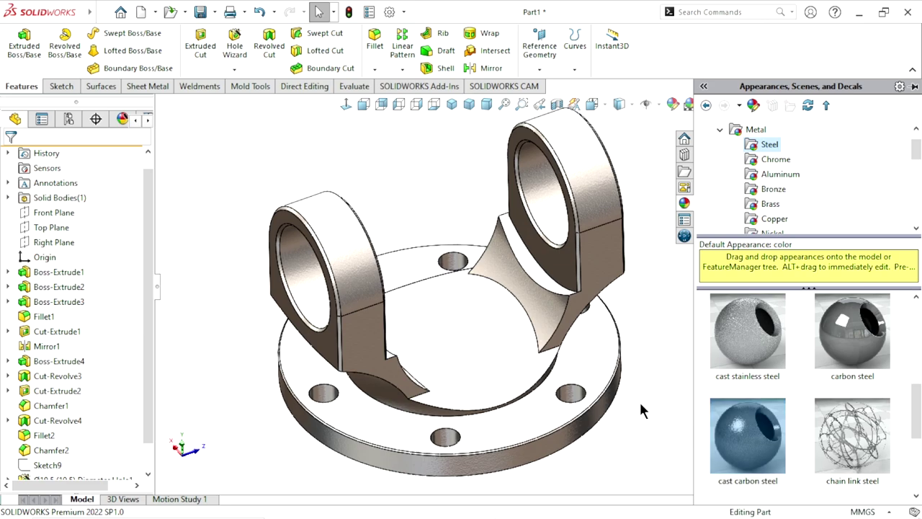
scroll(617, 389, "up", 2)
scroll(617, 390, "down", 2)
left_click(625, 308)
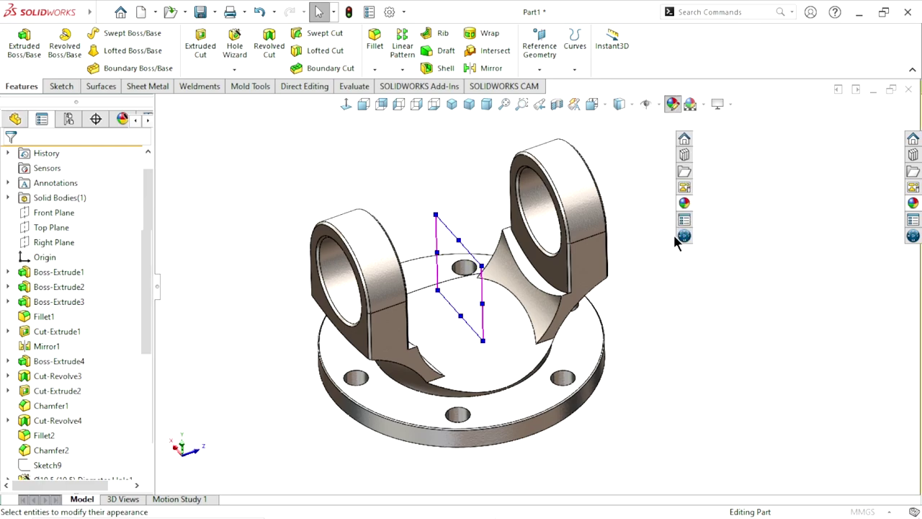
Change the cast carbon steel colour to a dark grey swatch (RGB 64, 64, 64) and accept
left_click(675, 234)
scroll(143, 313, "down", 3)
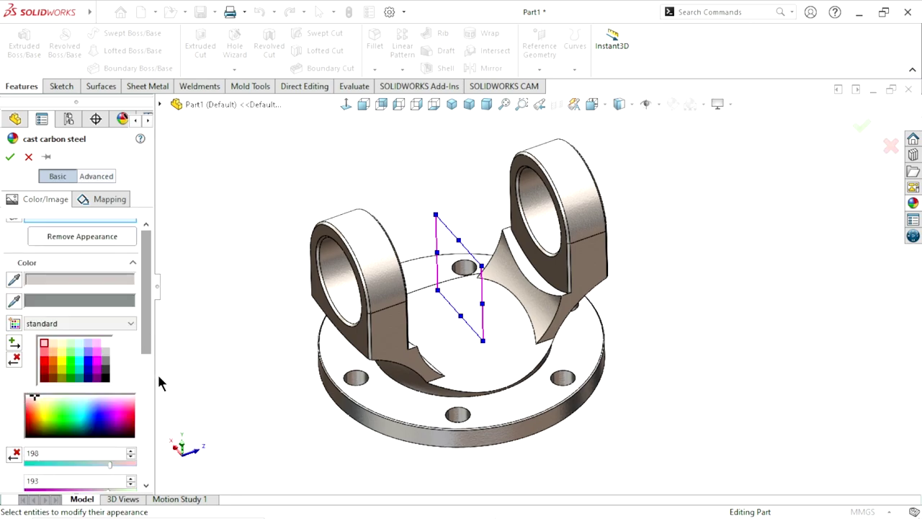
left_click(106, 334)
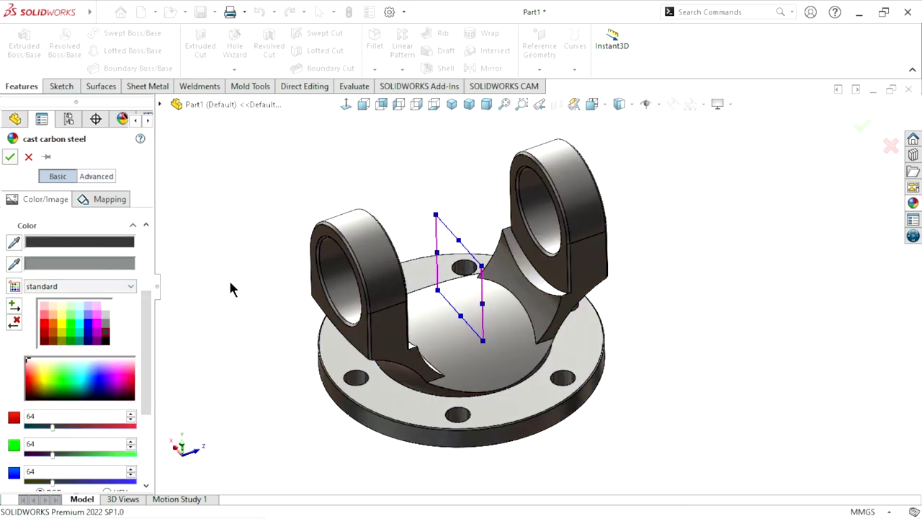
key("Return")
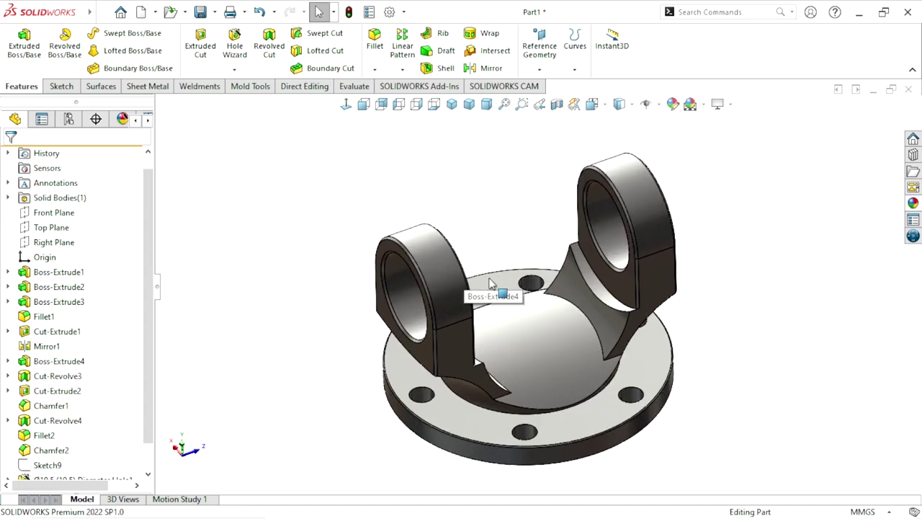
Select both lug bore faces and the right lug's inner face
left_click(398, 294)
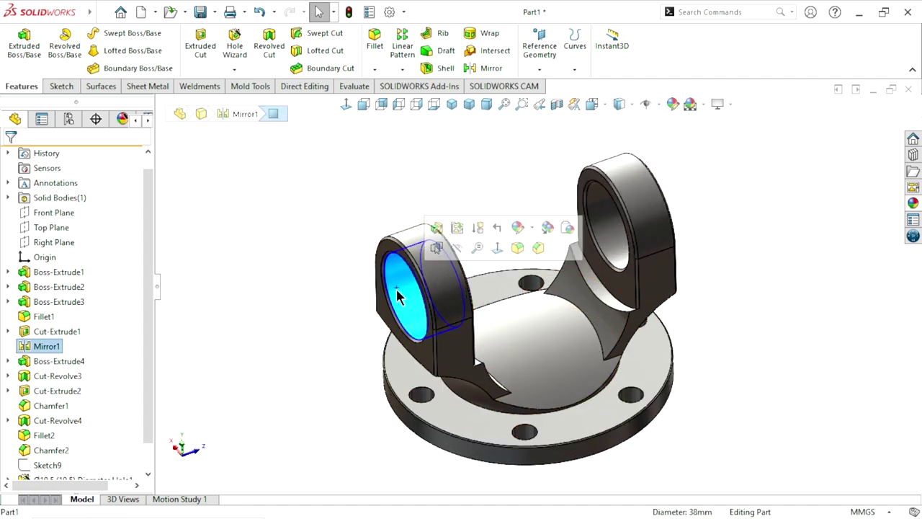
left_click(607, 222, "ctrl")
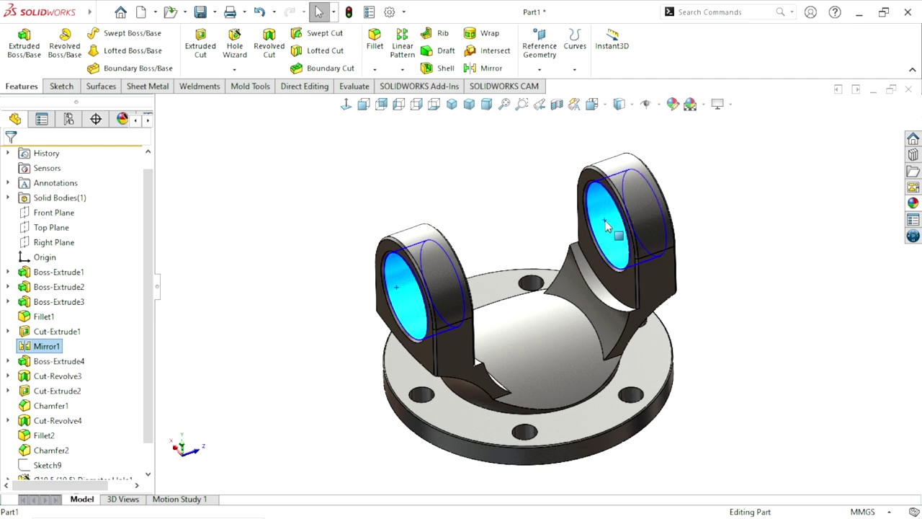
left_click(629, 290, "ctrl")
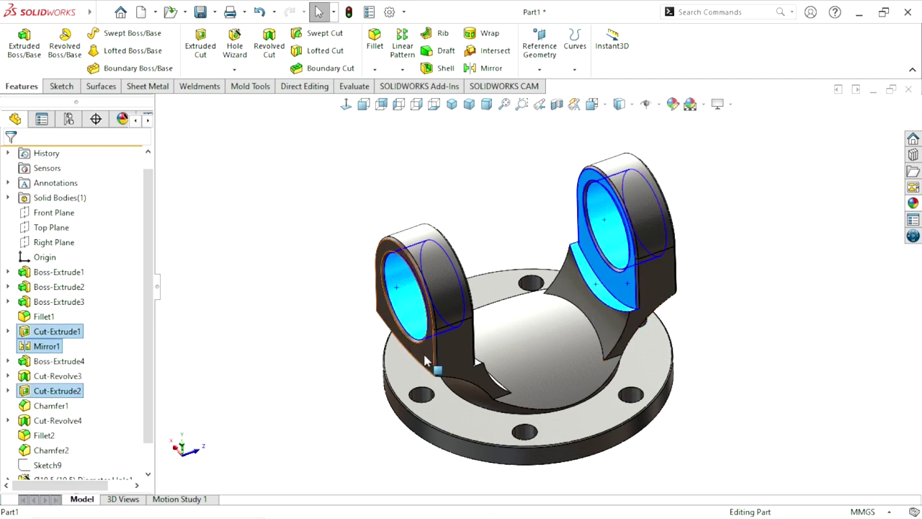
middle_click_drag(488, 325, 493, 334)
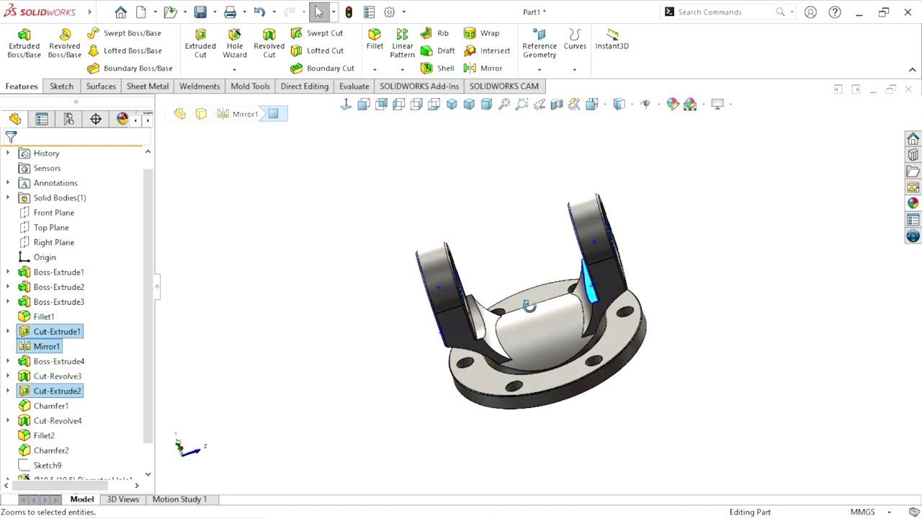
scroll(496, 332, "down", 5)
scroll(476, 289, "up", 2)
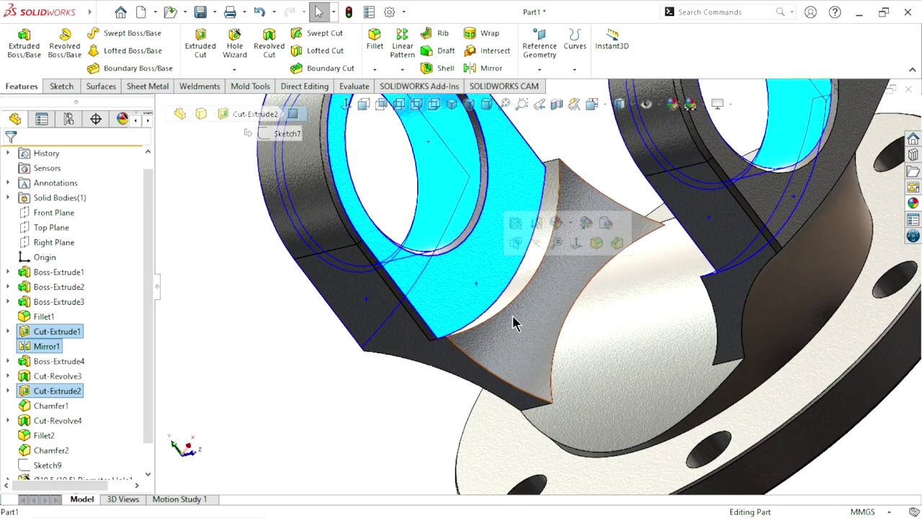
scroll(512, 319, "up", 3)
scroll(680, 282, "up", 2)
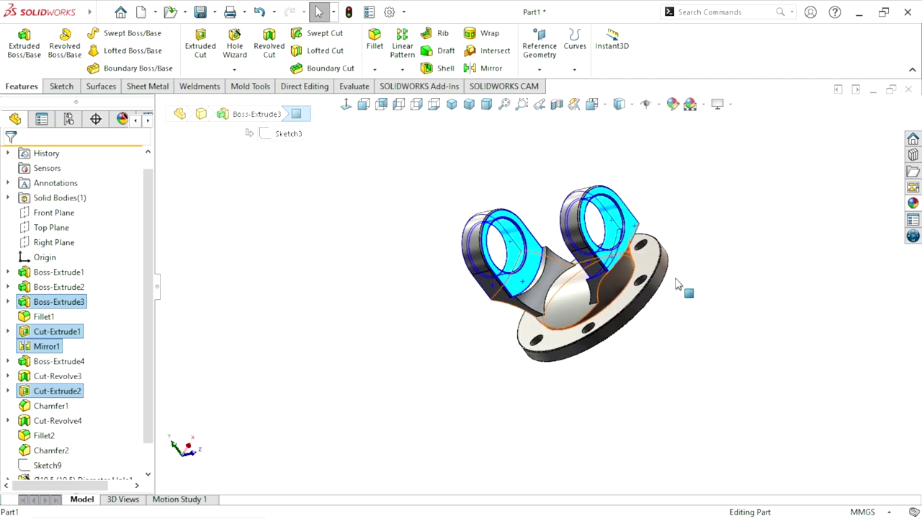
scroll(649, 290, "down", 4)
scroll(637, 234, "down", 1)
scroll(655, 274, "up", 2)
scroll(675, 306, "up", 3)
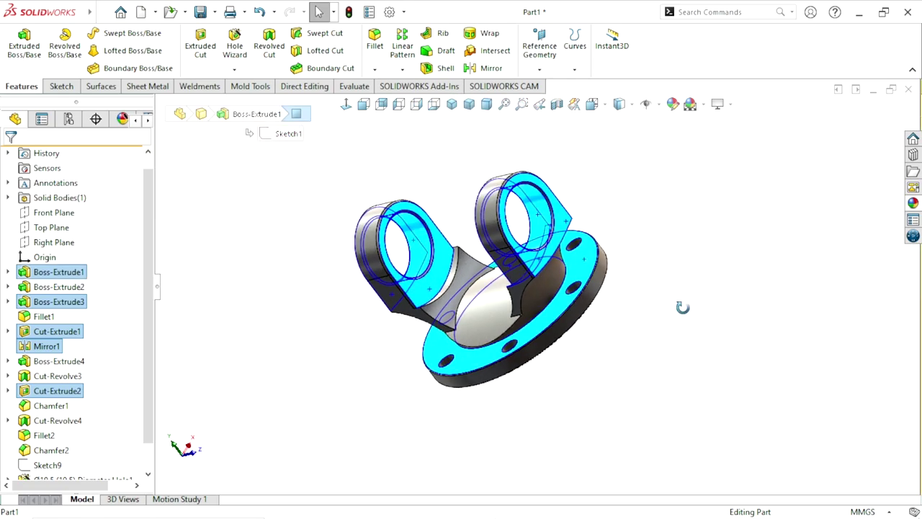
Add the flange's inner revolved face and the flange ring to the selection
mouse_move(675, 306)
middle_mouse_down()
mouse_move(607, 253)
mouse_move(557, 238)
middle_mouse_up()
scroll(569, 281, "down", 3)
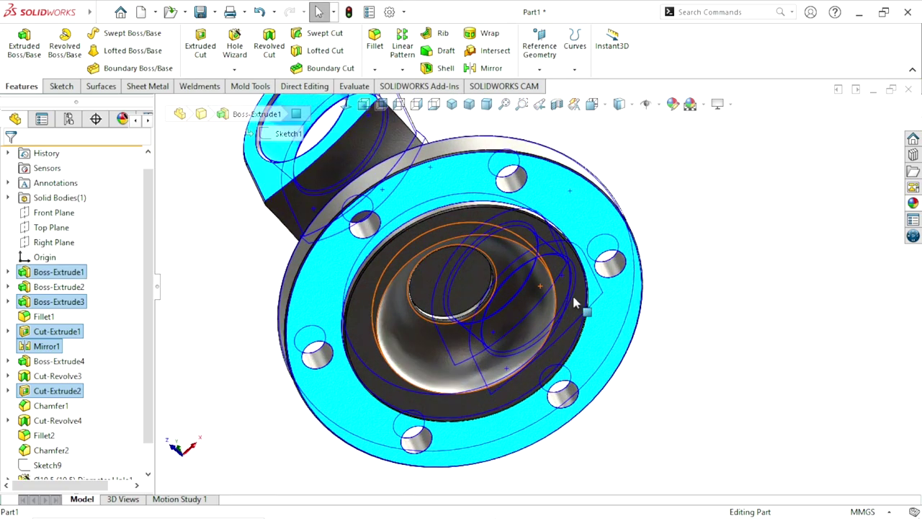
middle_click_drag(572, 293, 462, 322)
left_click(450, 321)
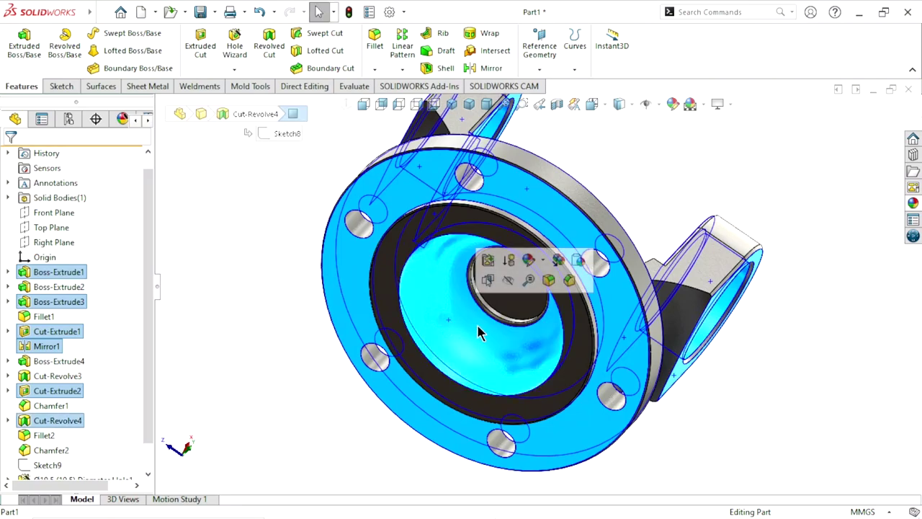
scroll(477, 323, "up", 2)
scroll(510, 291, "down", 3)
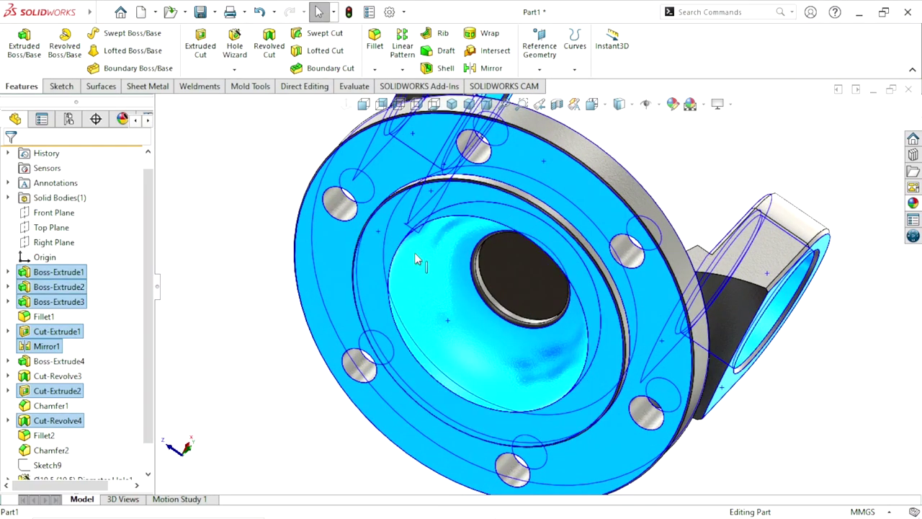
scroll(468, 253, "up", 1)
scroll(553, 265, "down", 4)
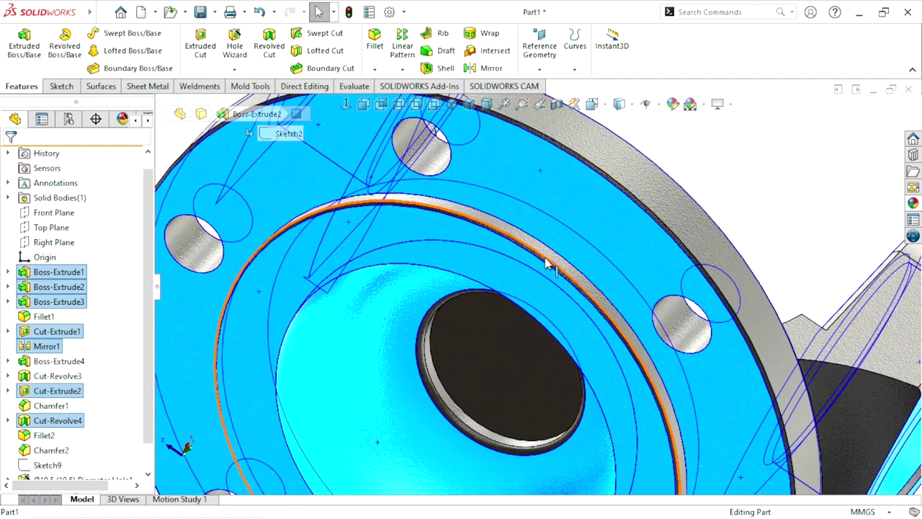
left_click(549, 267)
scroll(548, 266, "down", 3)
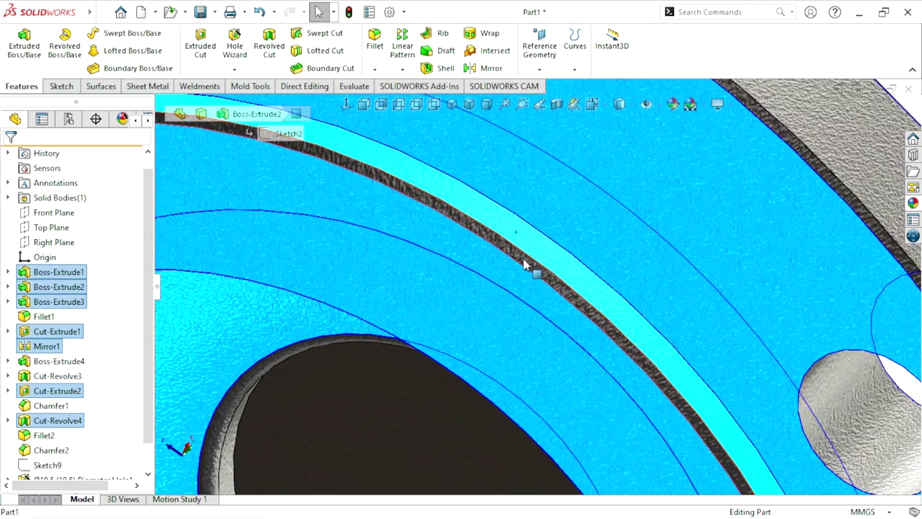
scroll(497, 289, "up", 2)
scroll(472, 309, "up", 3)
Add the flange's outer face and the chamfered flange edge to the selection
scroll(474, 315, "up", 2)
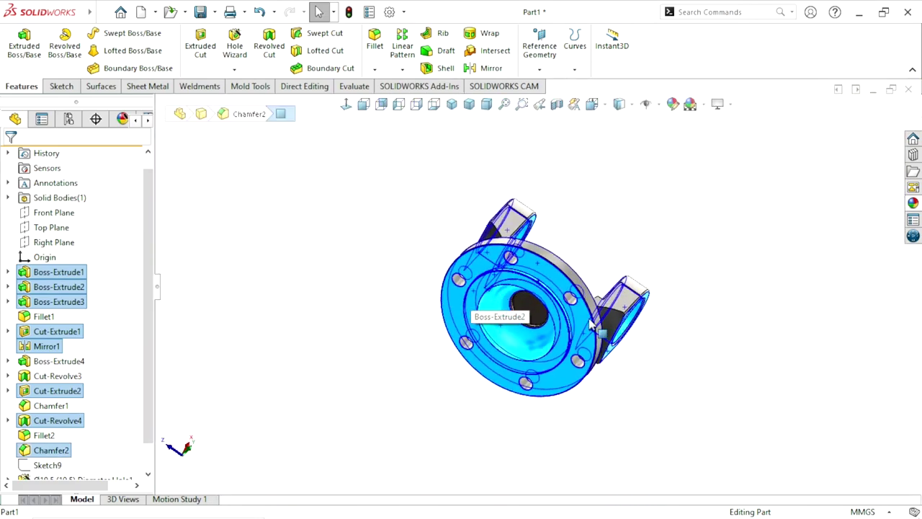
middle_click_drag(504, 302, 476, 245)
scroll(474, 239, "down", 5)
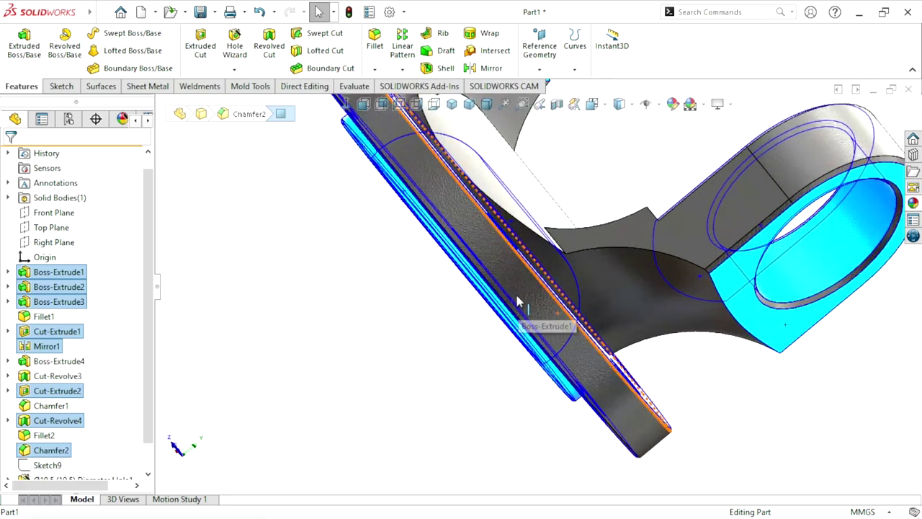
left_click(474, 239)
scroll(453, 289, "up", 5)
middle_click_drag(453, 290, 631, 339)
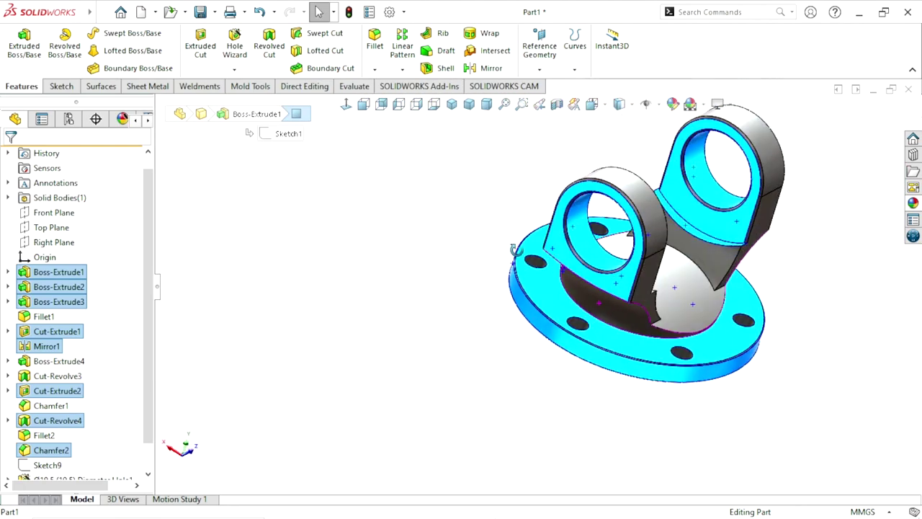
scroll(634, 337, "down", 2)
scroll(630, 320, "down", 3)
scroll(634, 306, "down", 3)
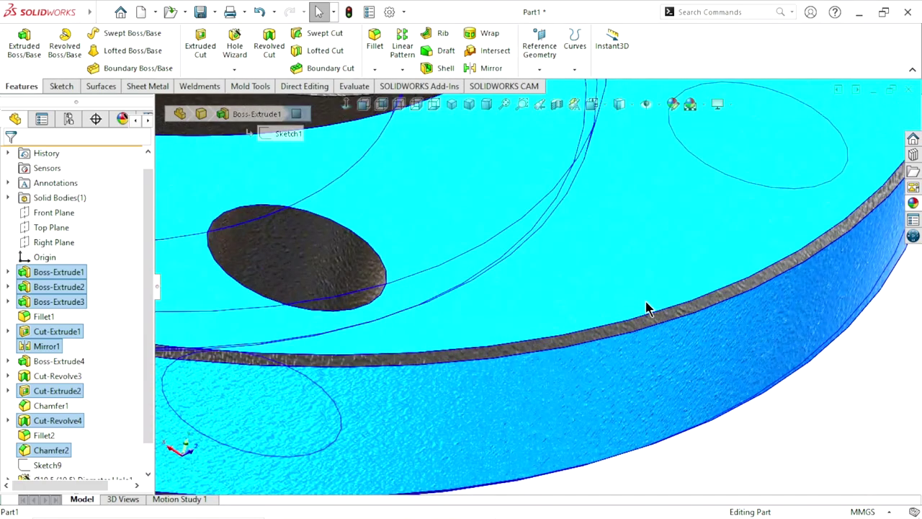
left_click(645, 320)
scroll(634, 328, "up", 3)
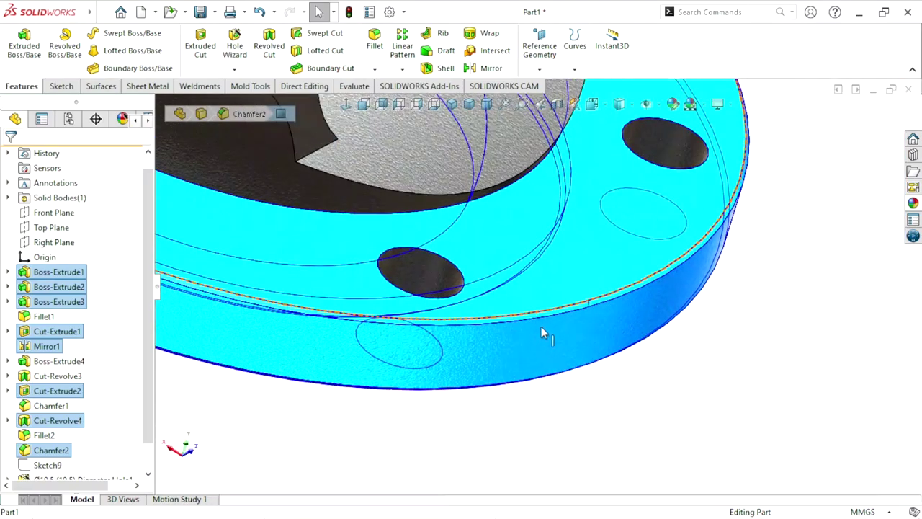
scroll(541, 326, "up", 2)
Add the Ø10.5 hole (Hole1) and CirPattern1 from the FeatureManager tree to the selection
middle_click_drag(548, 270, 515, 206)
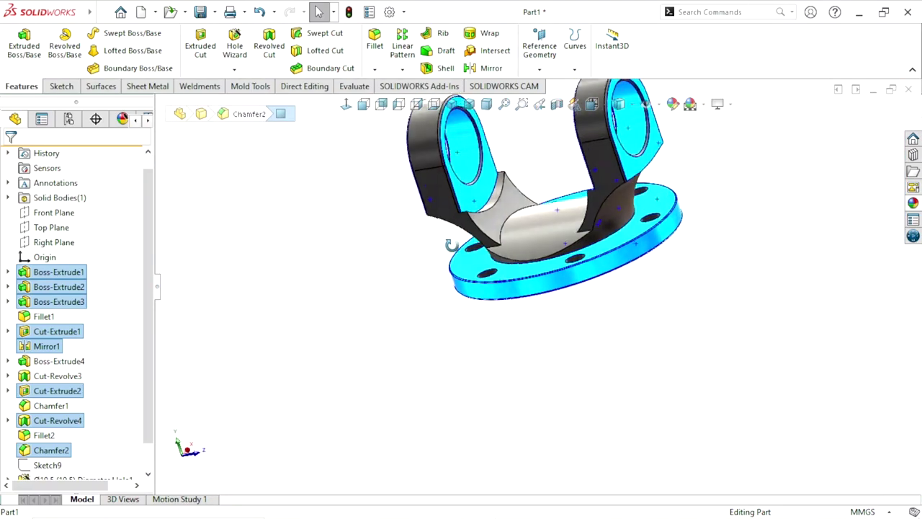
scroll(516, 207, "up", 3)
scroll(504, 211, "down", 3)
scroll(482, 214, "down", 3)
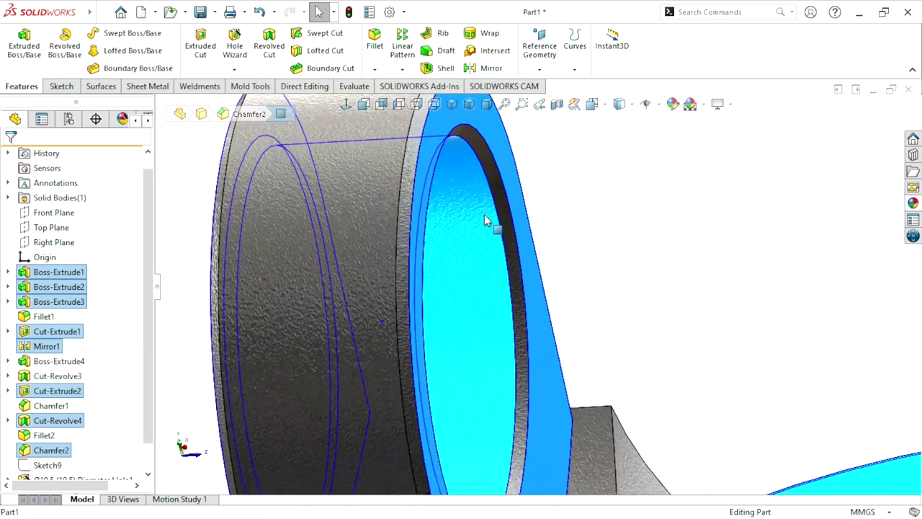
scroll(493, 217, "up", 3)
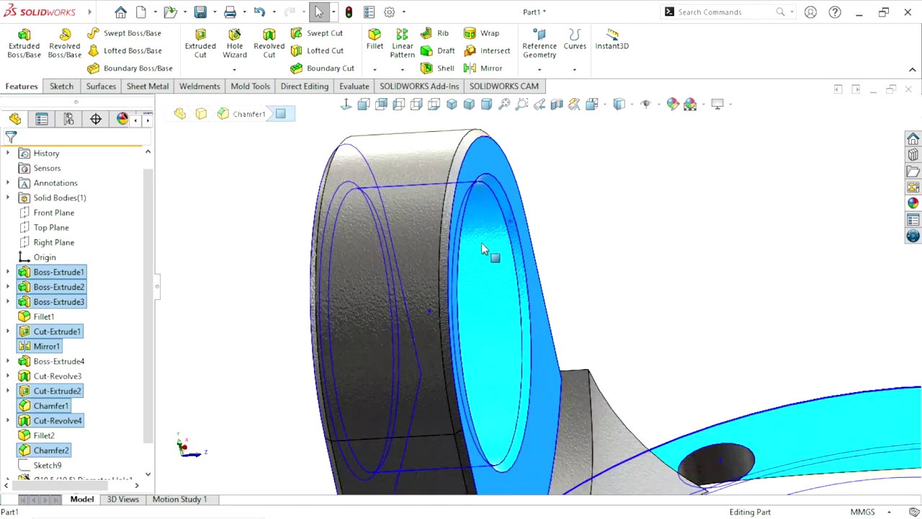
middle_click_drag(490, 252, 461, 302)
scroll(461, 302, "up", 3)
scroll(457, 268, "down", 3)
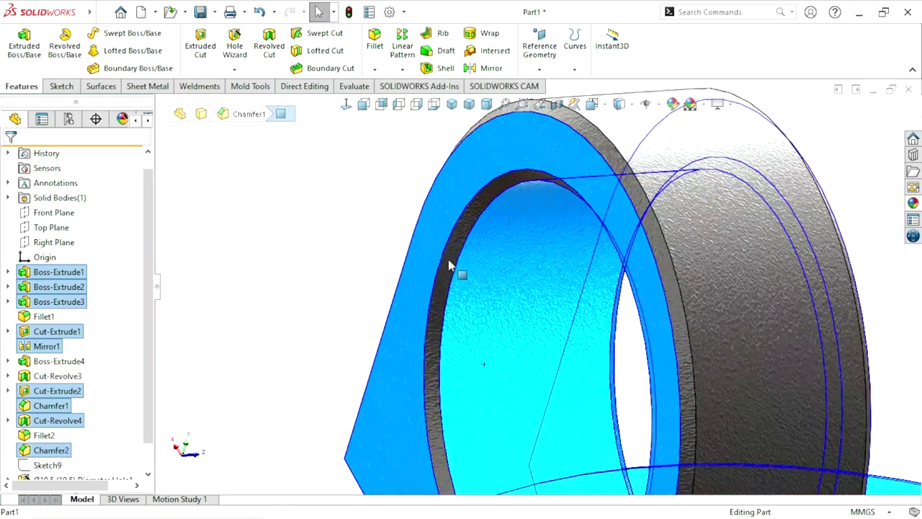
scroll(481, 251, "down", 2)
scroll(476, 245, "up", 3)
scroll(597, 325, "up", 3)
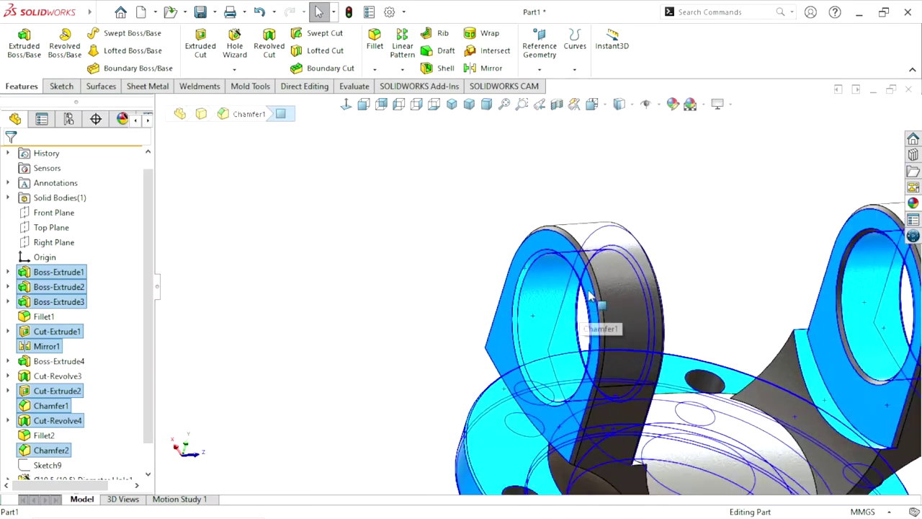
scroll(593, 325, "up", 2)
scroll(764, 341, "down", 2)
scroll(691, 238, "down", 3)
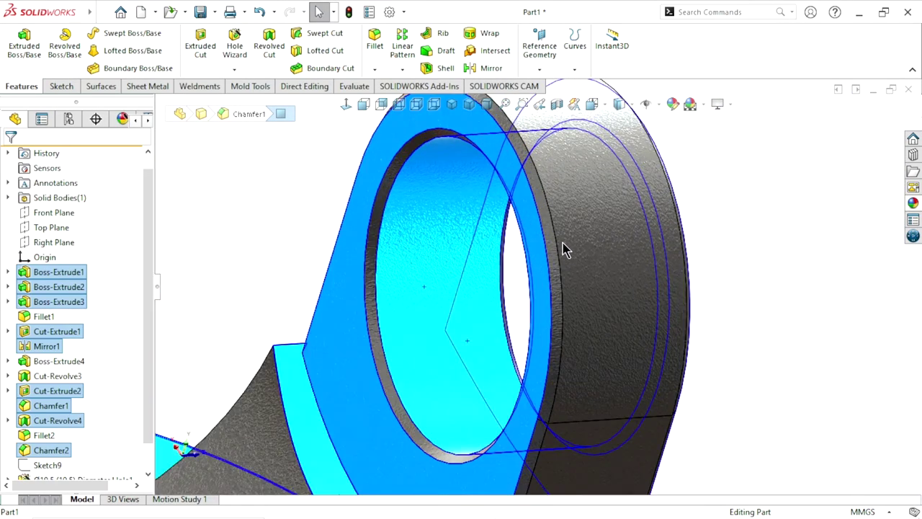
scroll(555, 245, "up", 2)
middle_click_drag(571, 271, 644, 258)
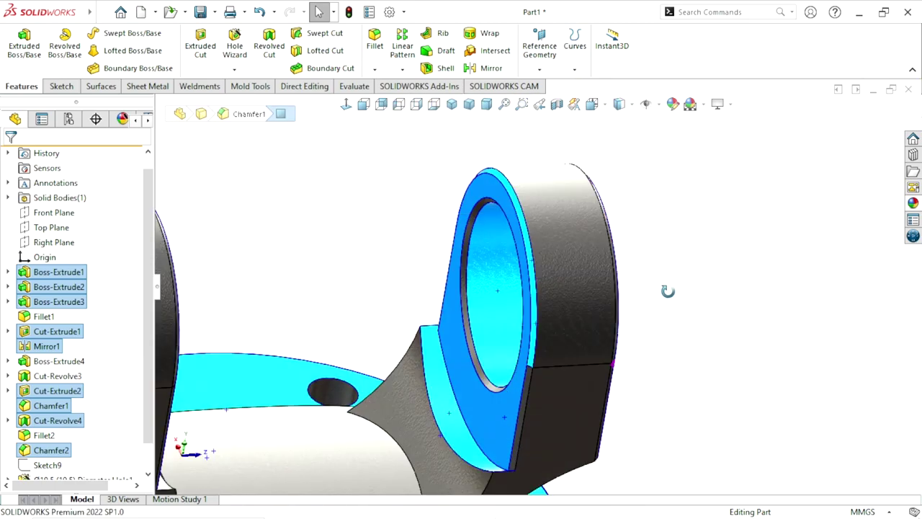
scroll(643, 258, "down", 2)
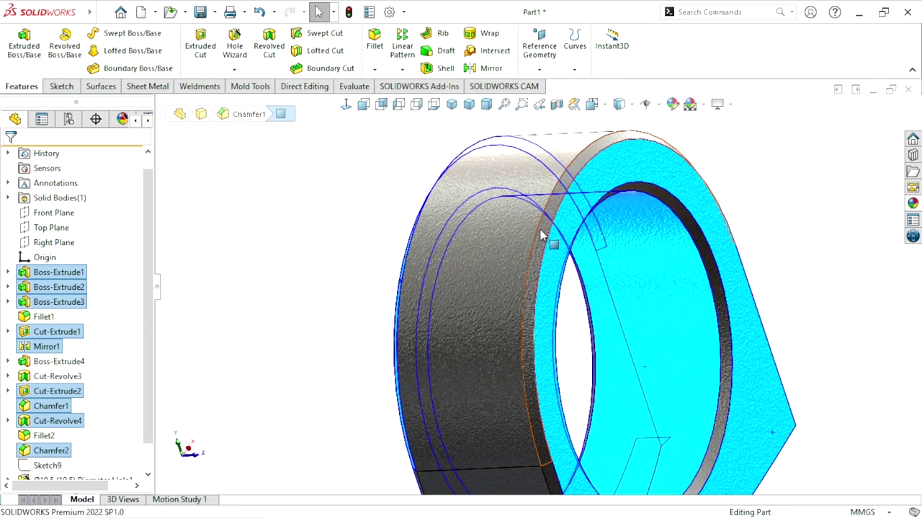
scroll(569, 332, "up", 3)
scroll(562, 336, "down", 2)
scroll(563, 335, "down", 2)
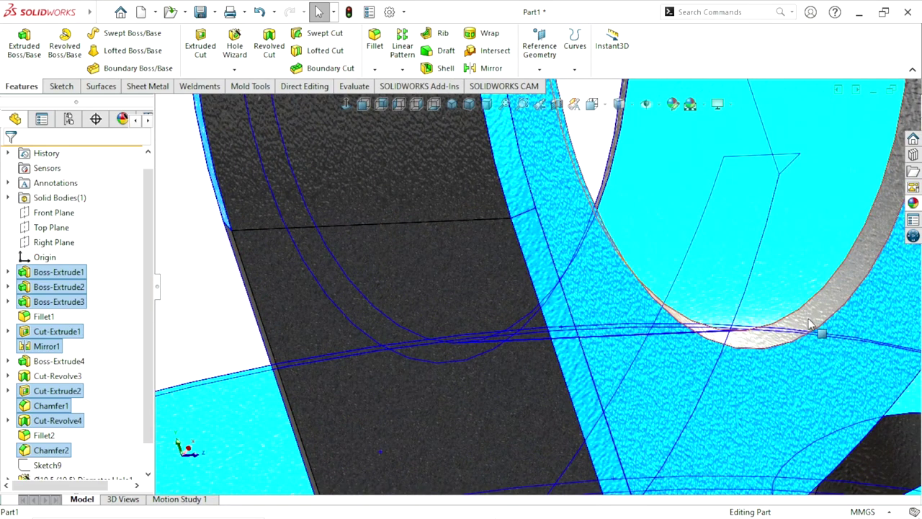
scroll(609, 315, "up", 5)
middle_click_drag(709, 261, 505, 245)
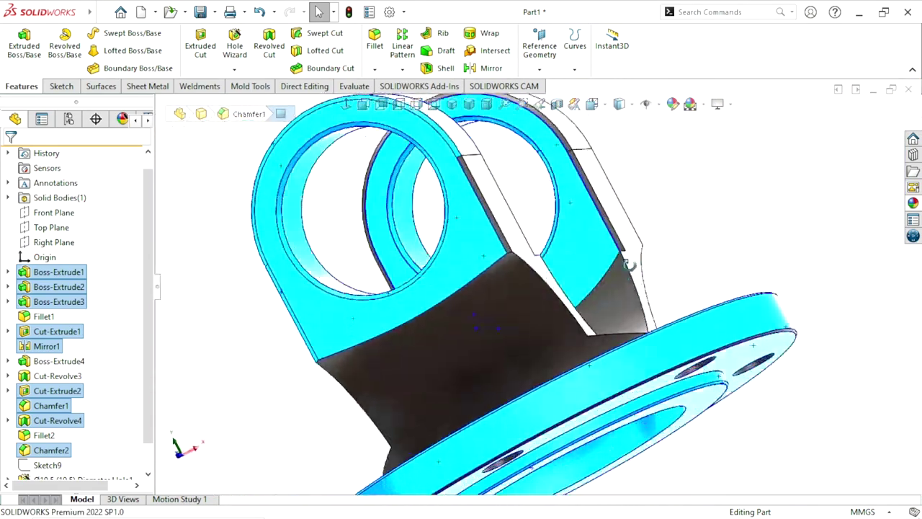
scroll(473, 240, "down", 3)
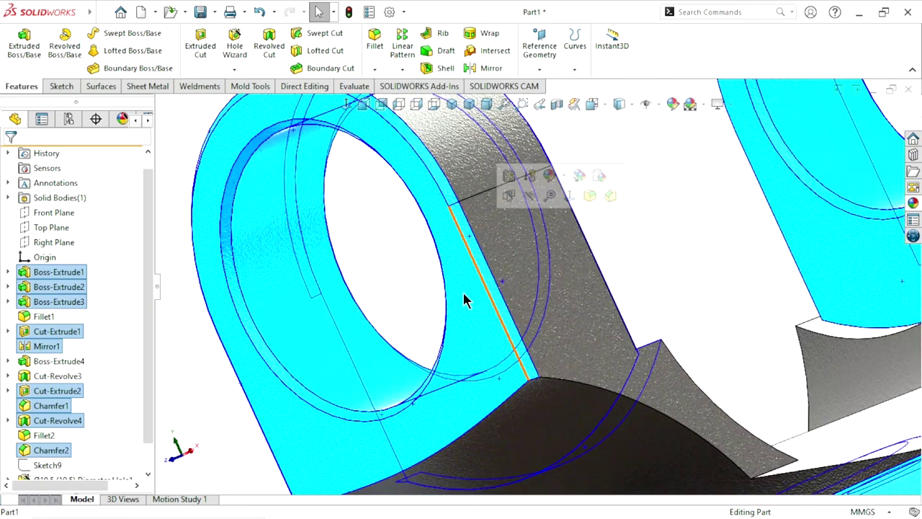
scroll(585, 326, "up", 5)
scroll(647, 375, "up", 2)
scroll(634, 346, "down", 6)
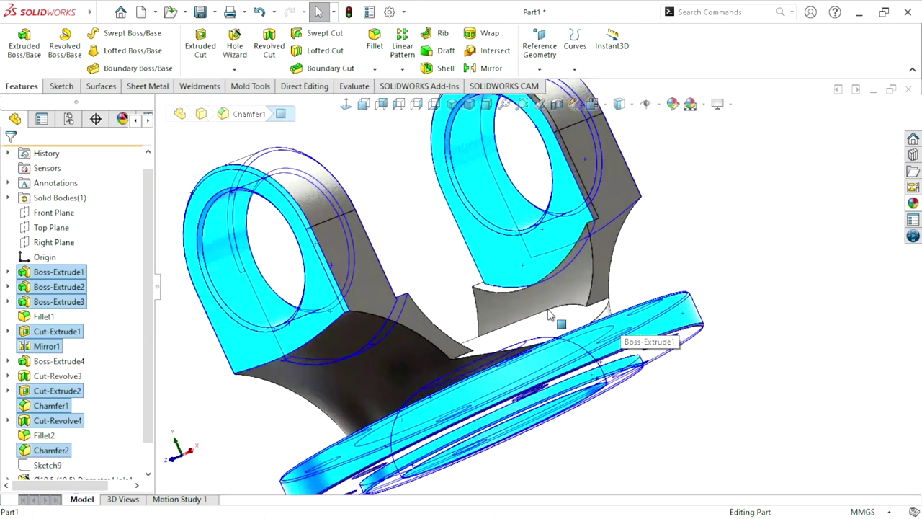
middle_click_drag(631, 338, 623, 322)
scroll(624, 323, "up", 5)
middle_click_drag(584, 382, 627, 393)
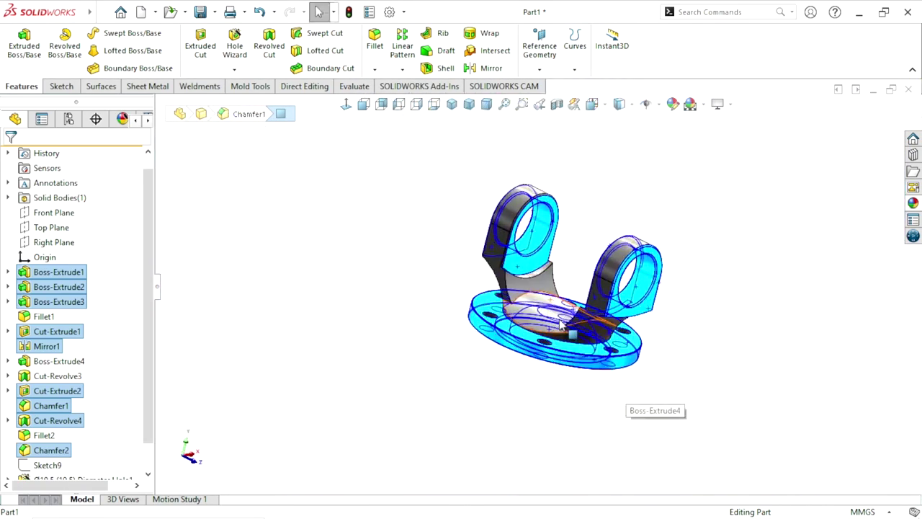
scroll(626, 393, "down", 4)
scroll(484, 346, "down", 3)
middle_click_drag(482, 340, 555, 269)
scroll(452, 369, "down", 2)
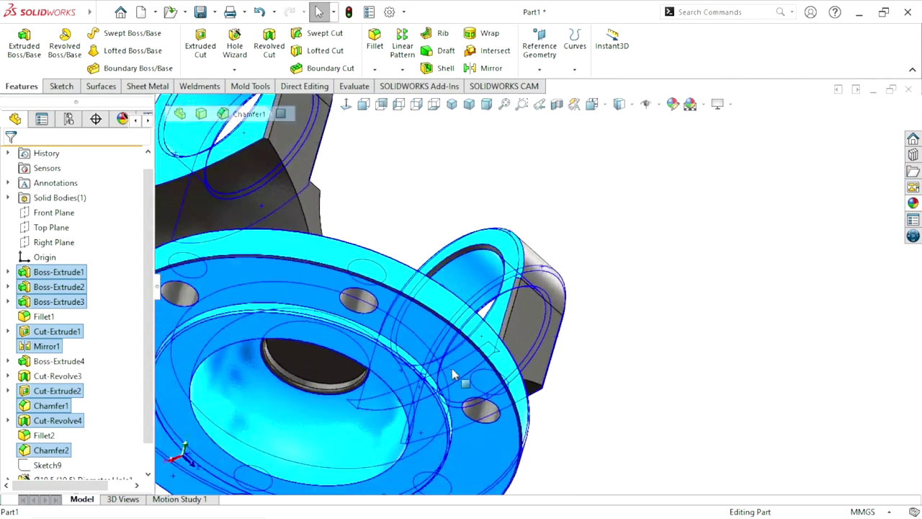
scroll(455, 323, "down", 3)
scroll(446, 310, "down", 2)
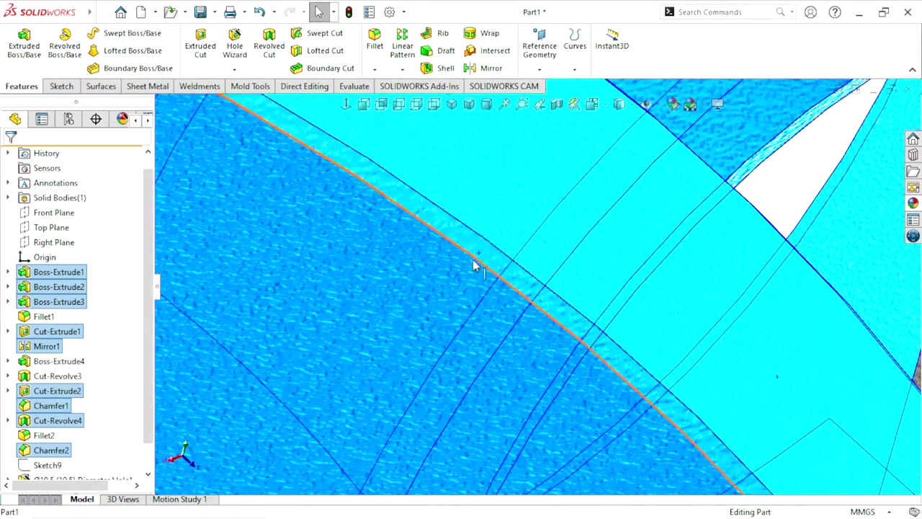
scroll(469, 303, "up", 2)
scroll(482, 340, "up", 4)
scroll(469, 353, "up", 2)
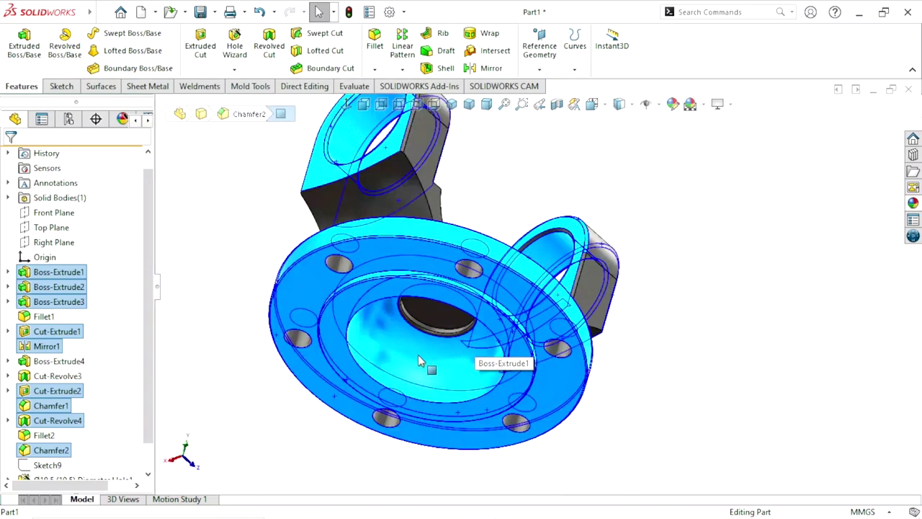
scroll(153, 372, "down", 2)
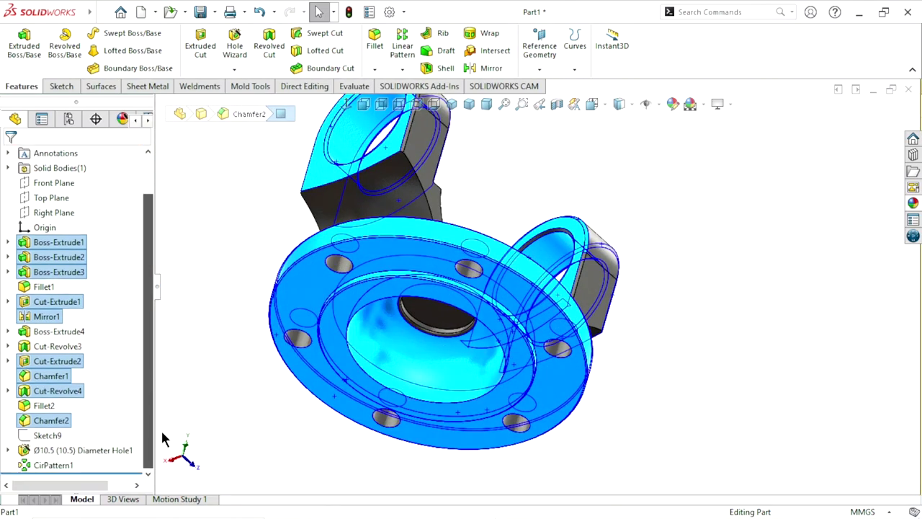
left_click(118, 450, "ctrl")
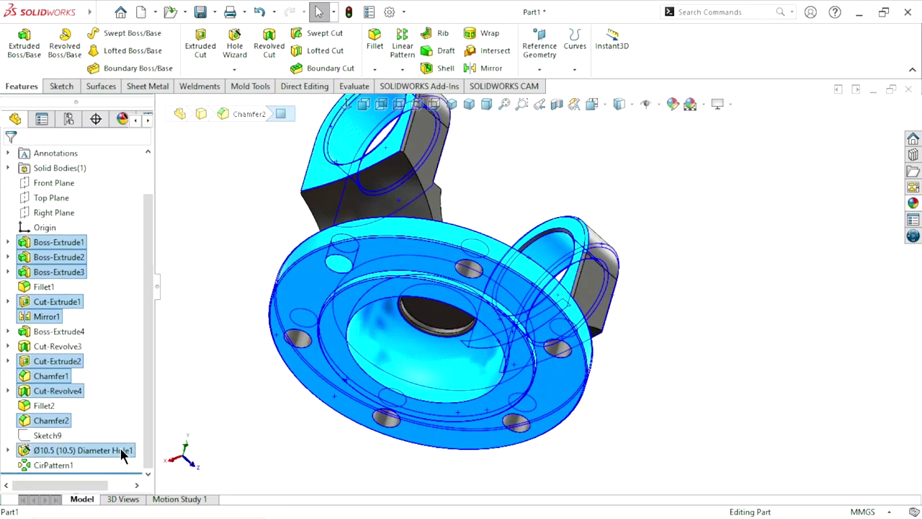
left_click(76, 465, "ctrl")
key("Down")
key("Down")
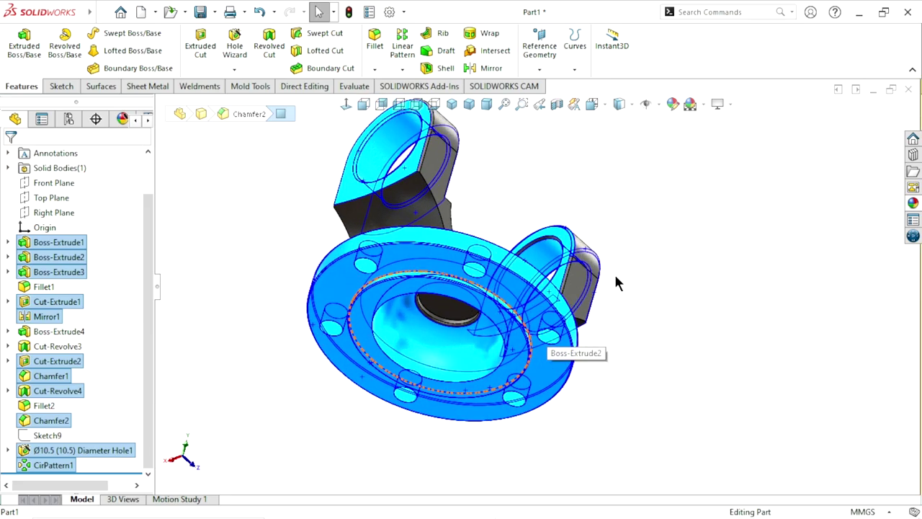
key("Down")
mouse_move(520, 314)
middle_mouse_down()
mouse_move(591, 327)
mouse_move(581, 354)
mouse_move(650, 371)
mouse_move(584, 361)
middle_mouse_up()
scroll(421, 256, "down", 5)
scroll(505, 288, "up", 5)
scroll(536, 244, "down", 5)
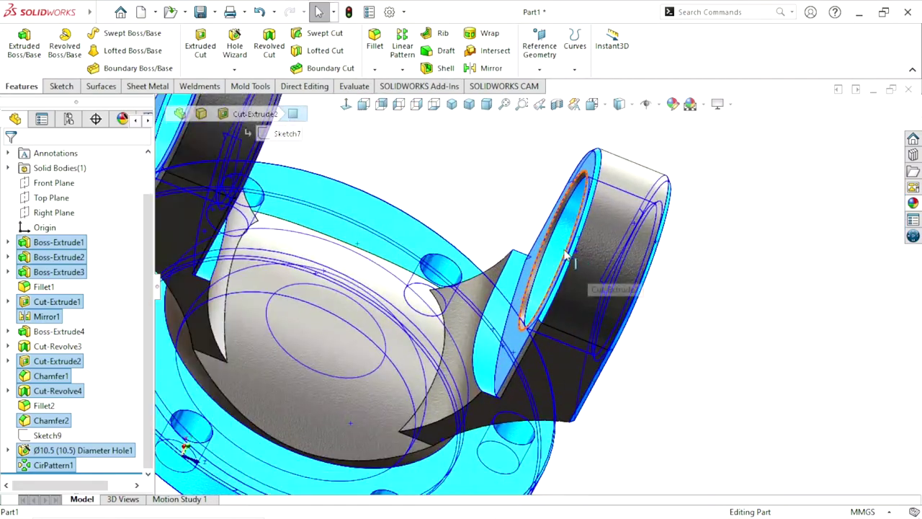
scroll(536, 244, "down", 3)
scroll(514, 288, "up", 5)
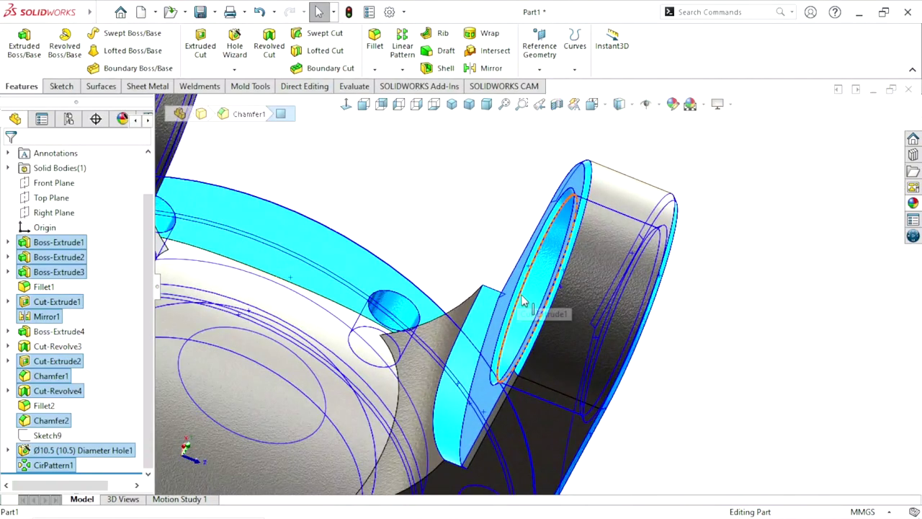
mouse_move(525, 309)
middle_mouse_down()
mouse_move(494, 272)
mouse_move(529, 295)
mouse_move(787, 262)
middle_mouse_up()
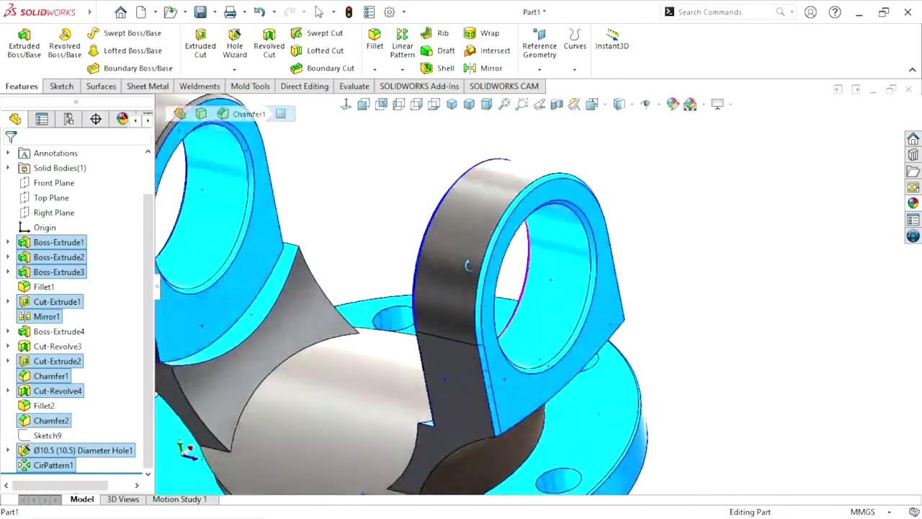
left_click(916, 206)
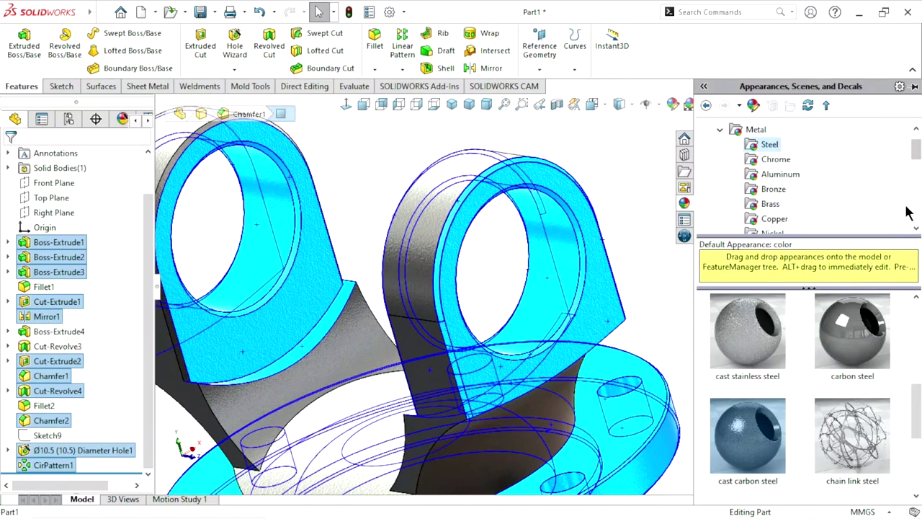
double_click(843, 366)
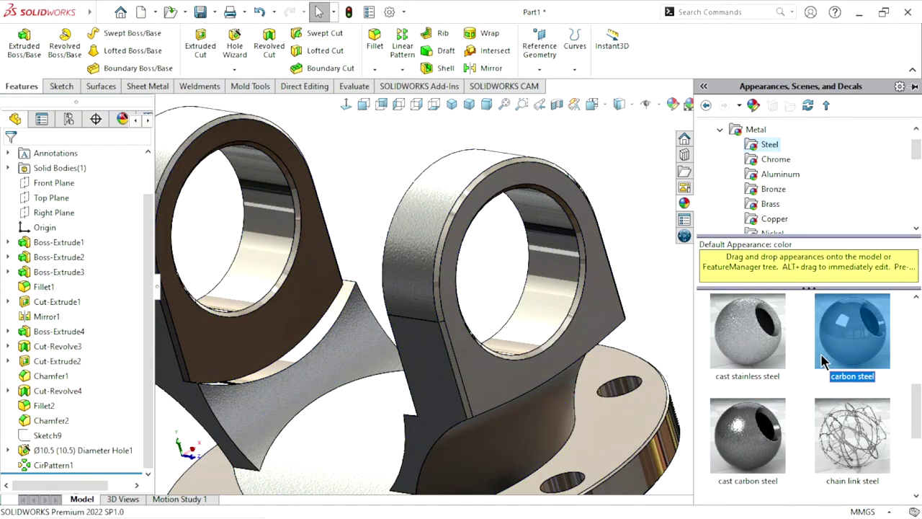
key("f")
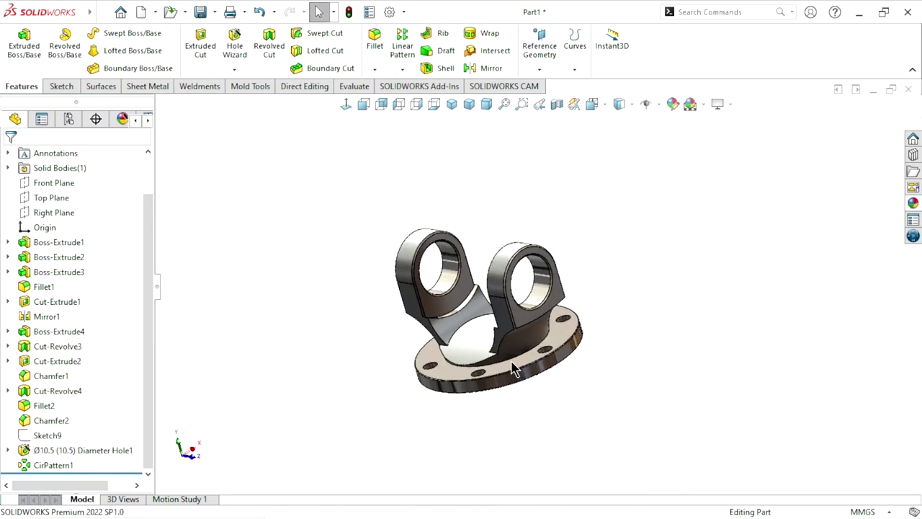
scroll(462, 315, "down", 5)
mouse_move(462, 315)
middle_mouse_down()
mouse_move(493, 262)
mouse_move(632, 307)
middle_mouse_up()
scroll(645, 312, "down", 5)
scroll(645, 312, "up", 5)
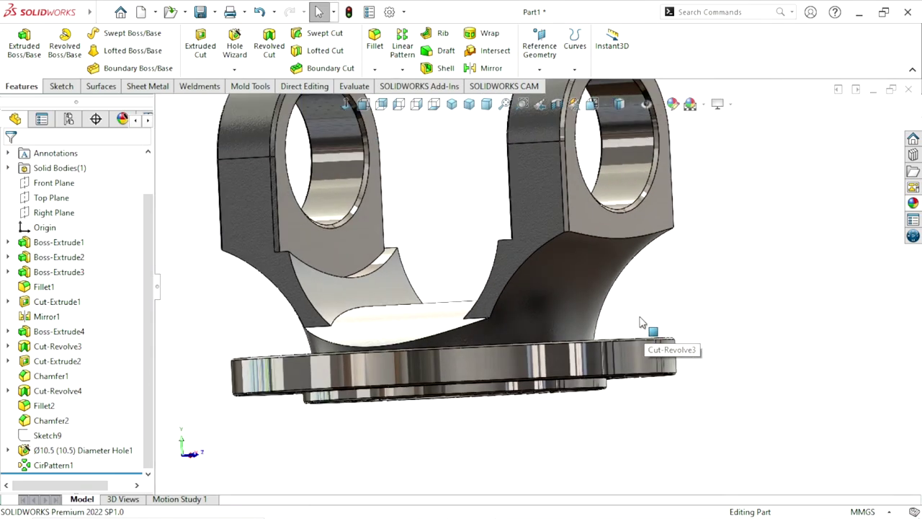
scroll(567, 313, "up", 3)
scroll(567, 313, "down", 5)
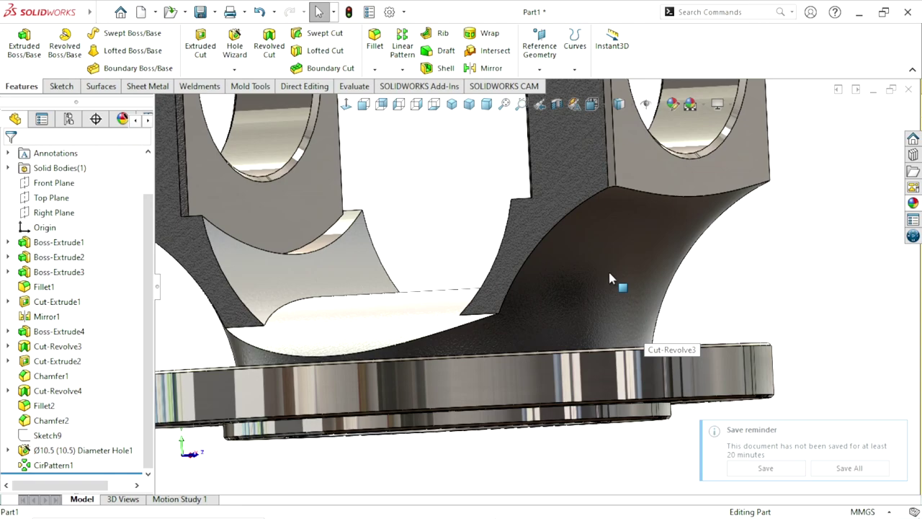
Select the yoke's curved fillet face and drop an appearance from the library onto it
left_click(631, 279)
scroll(831, 295, "up", 3)
middle_click_drag(832, 294, 844, 324)
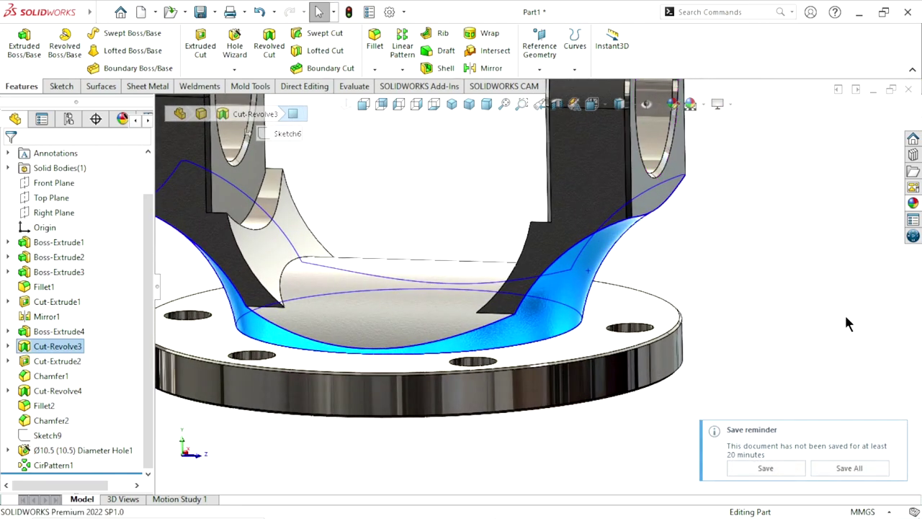
scroll(681, 313, "up", 2)
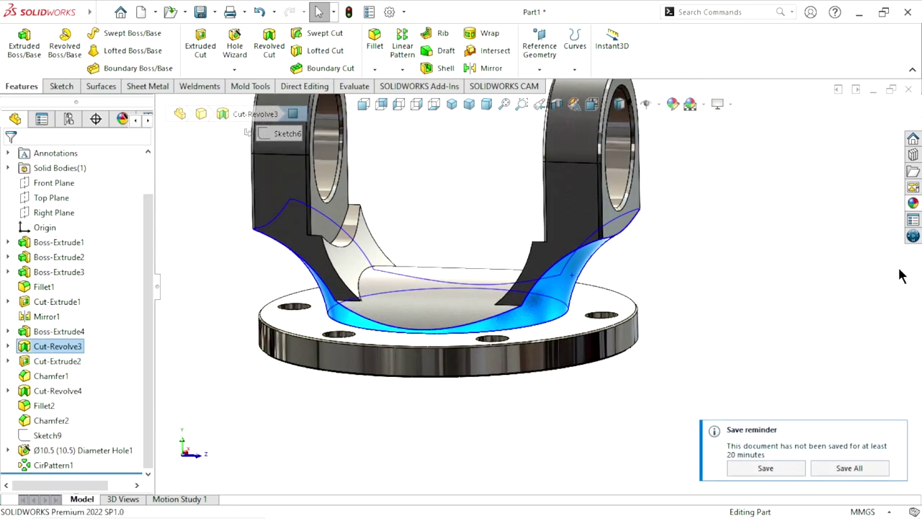
left_click(913, 204)
left_click_drag(850, 332, 477, 333)
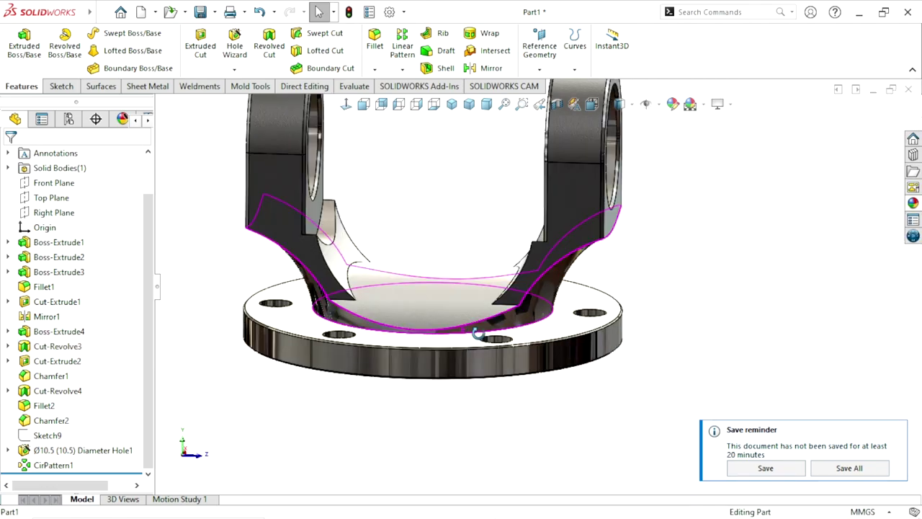
middle_click_drag(477, 333, 511, 334)
scroll(527, 335, "up", 3)
scroll(555, 292, "down", 3)
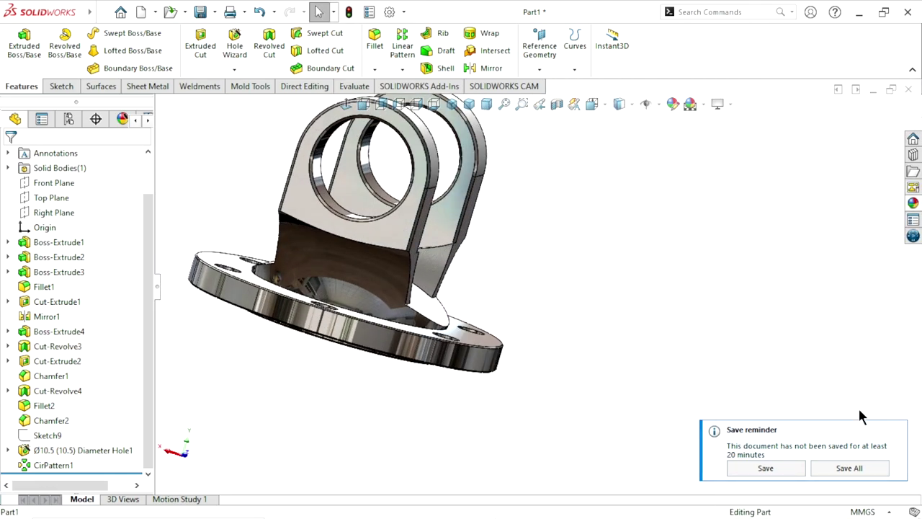
Dismiss the save reminder and set the yoke to the Isometric view
left_click(892, 430)
scroll(606, 334, "down", 3)
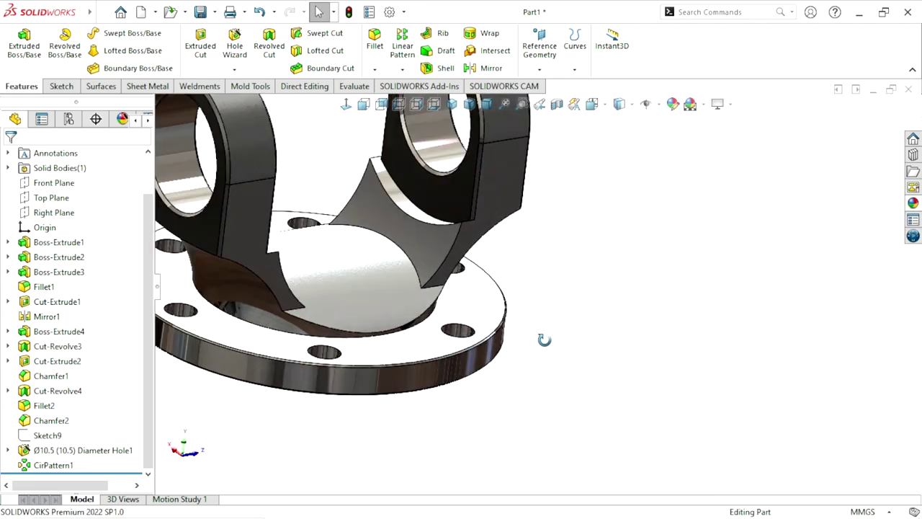
middle_click_drag(542, 340, 505, 380)
scroll(461, 250, "up", 3)
scroll(458, 248, "down", 5)
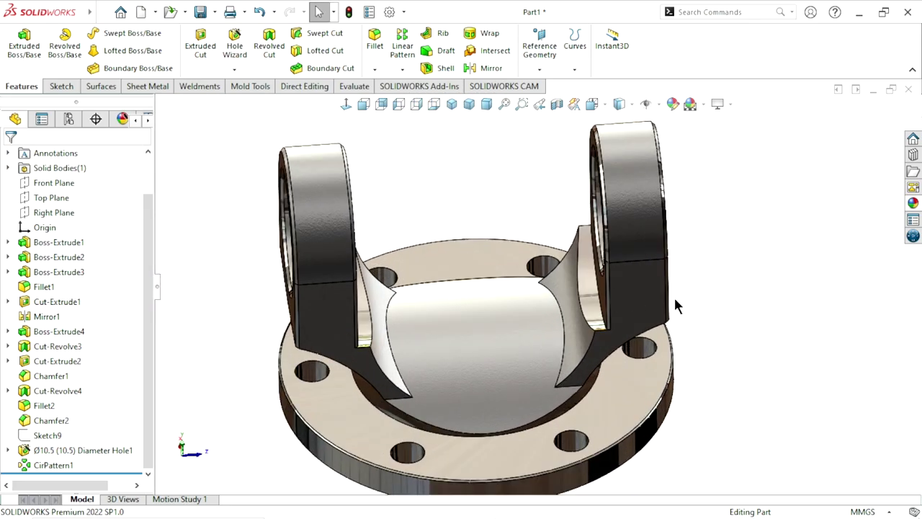
middle_click_drag(675, 304, 651, 305)
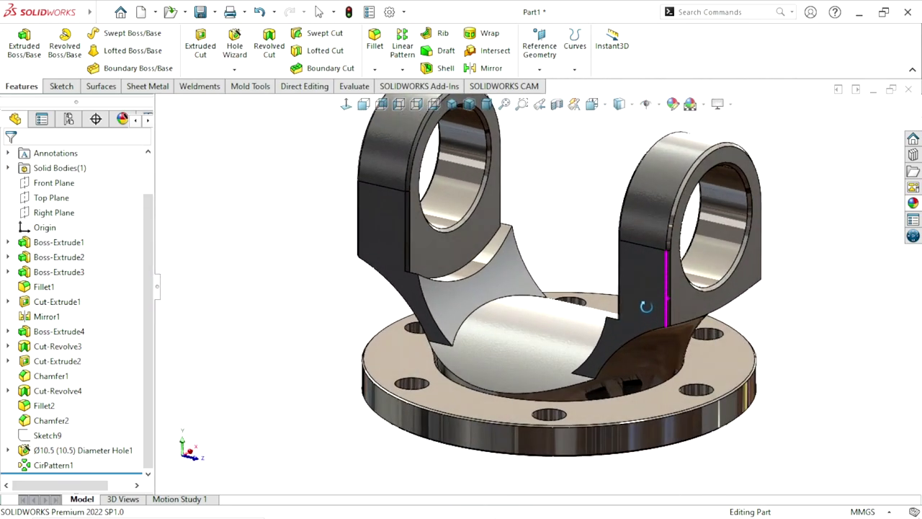
scroll(653, 317, "up", 3)
scroll(585, 252, "down", 2)
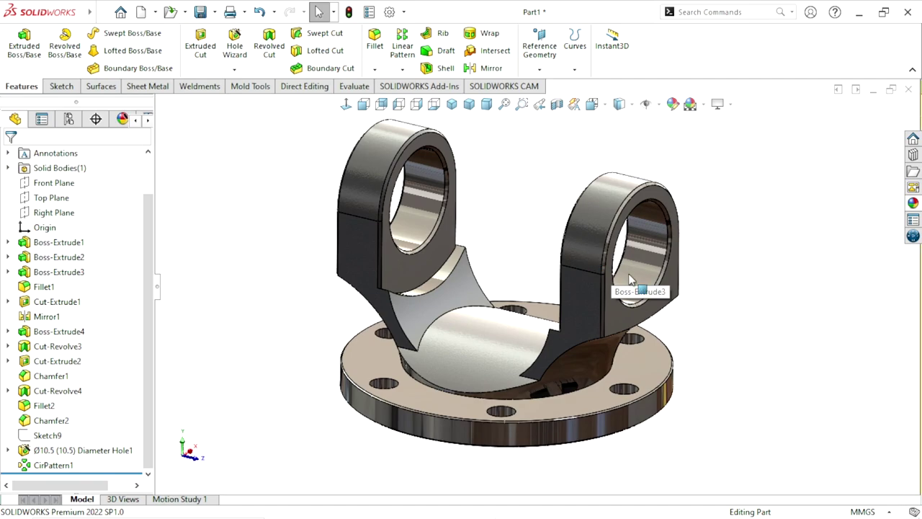
scroll(629, 280, "up", 2)
scroll(704, 274, "down", 3)
scroll(665, 309, "up", 3)
scroll(582, 339, "down", 2)
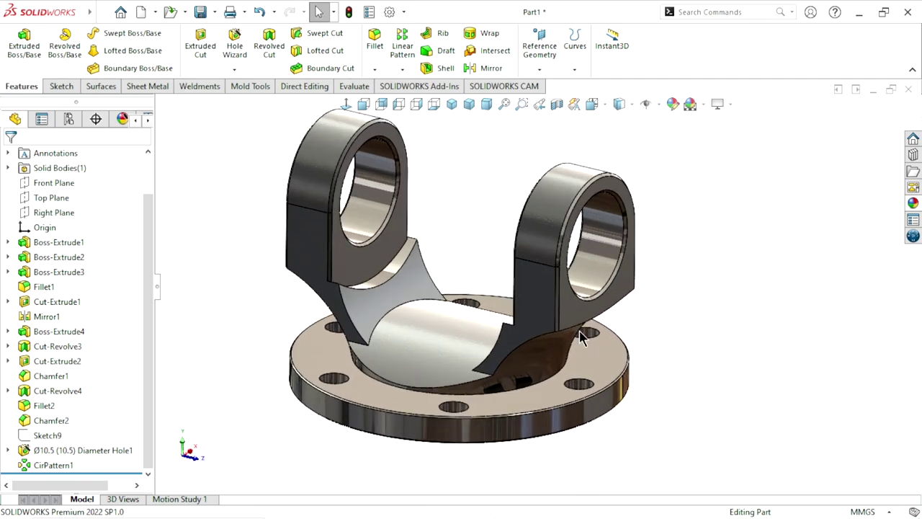
middle_click_drag(583, 339, 717, 313)
scroll(620, 319, "up", 3)
scroll(545, 287, "down", 3)
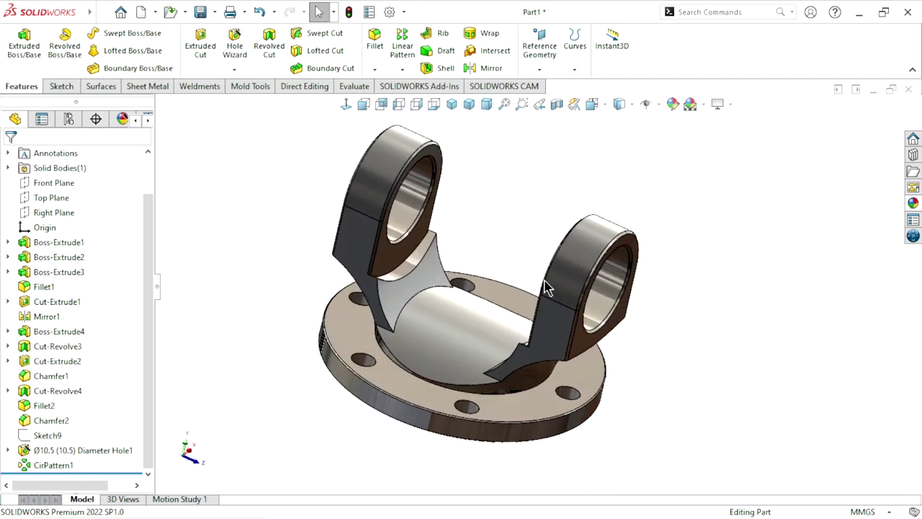
mouse_move(545, 287)
middle_mouse_down()
mouse_move(409, 208)
mouse_move(497, 303)
middle_mouse_up()
scroll(497, 303, "up", 2)
scroll(517, 287, "down", 2)
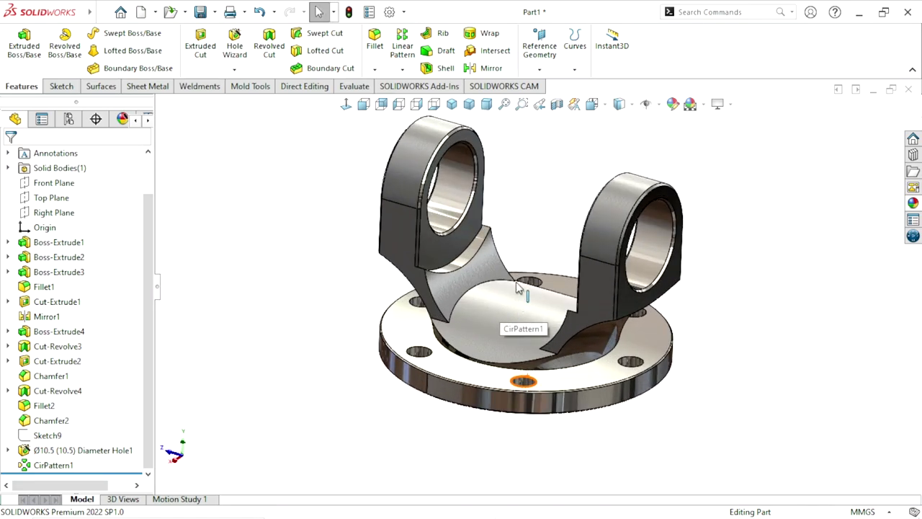
left_click(450, 105)
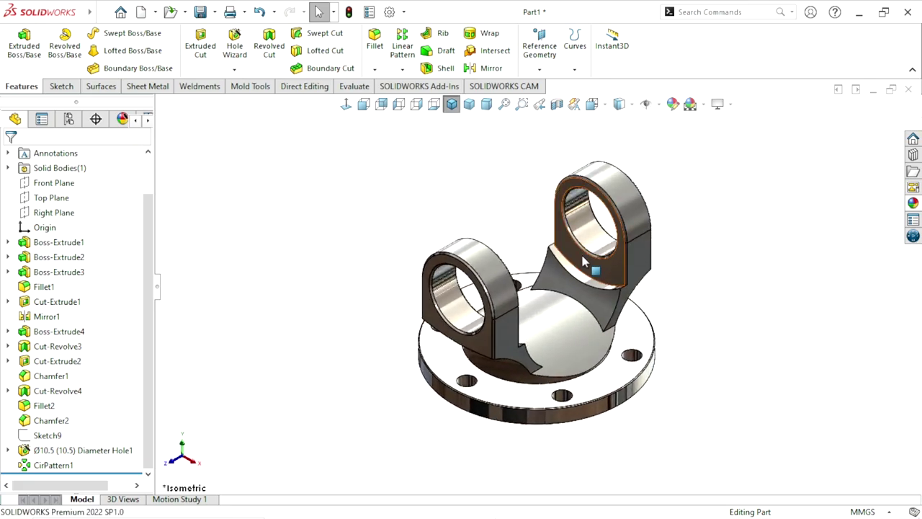
key("f")
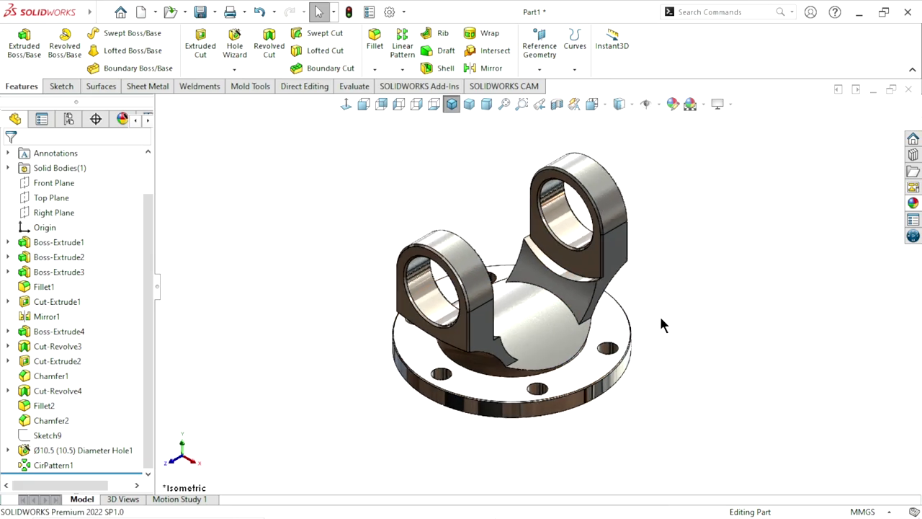
scroll(596, 289, "down", 2)
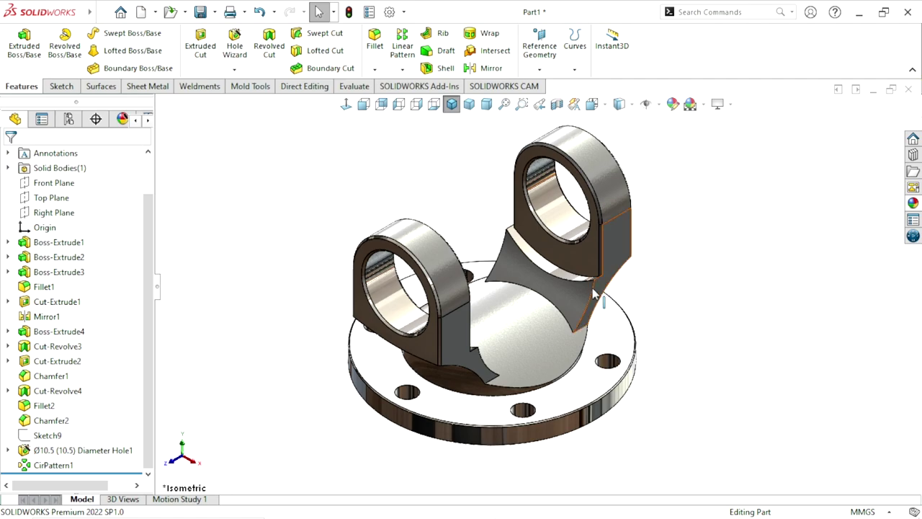
scroll(598, 306, "down", 1)
scroll(609, 288, "up", 1)
scroll(595, 304, "down", 1)
scroll(560, 333, "down", 1)
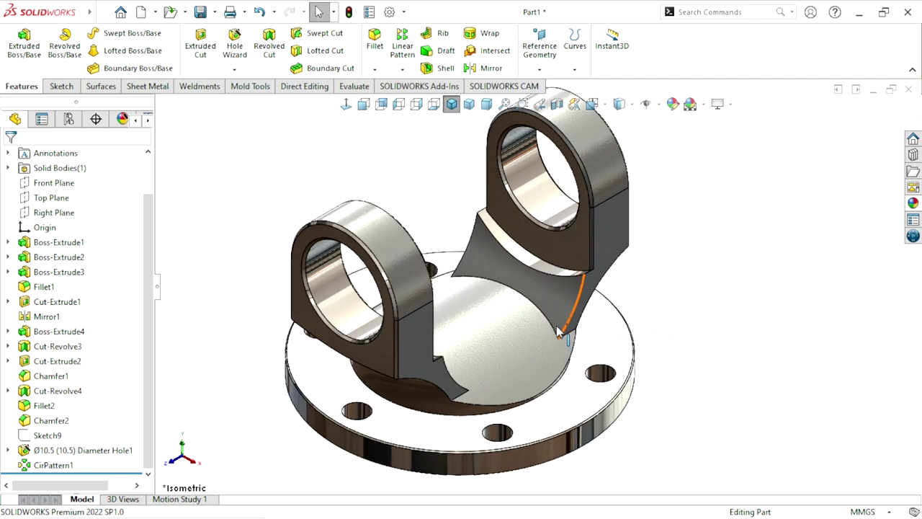
scroll(559, 333, "up", 1)
scroll(561, 267, "down", 1)
scroll(567, 313, "up", 1)
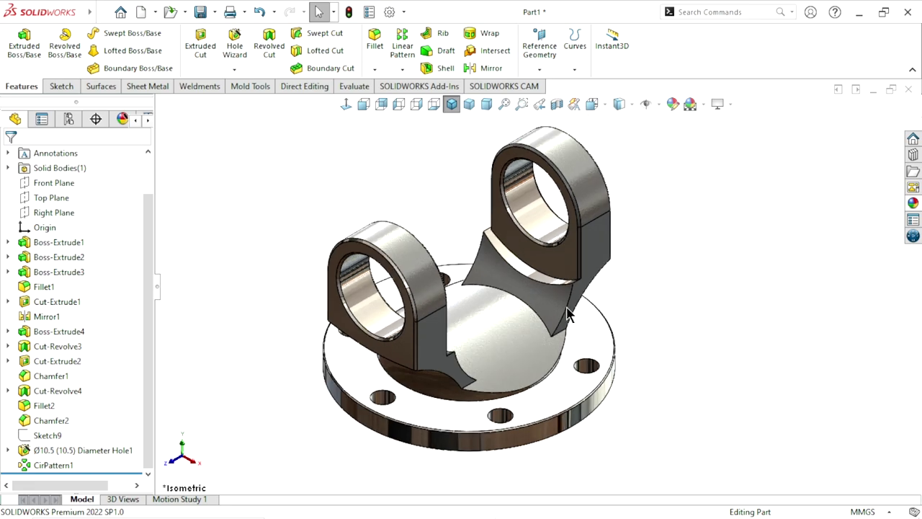
scroll(524, 247, "down", 1)
scroll(518, 250, "up", 1)
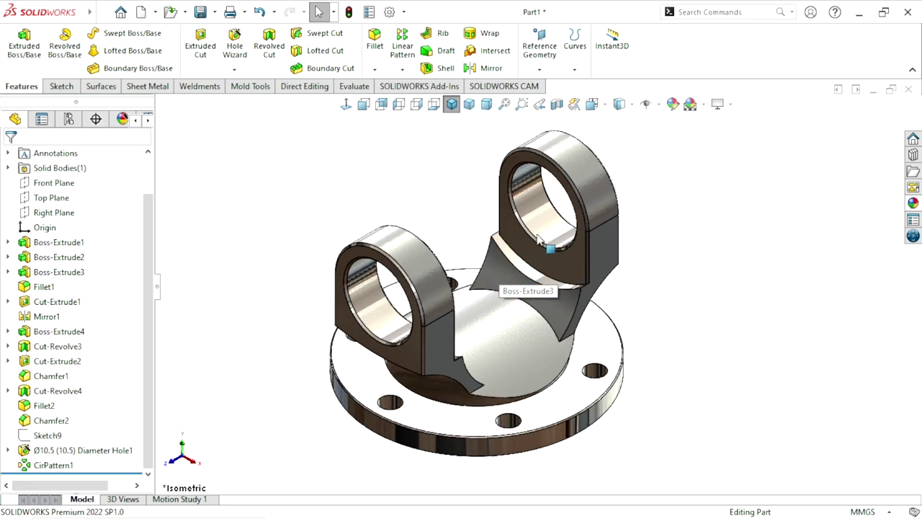
scroll(542, 248, "down", 1)
scroll(634, 344, "up", 1)
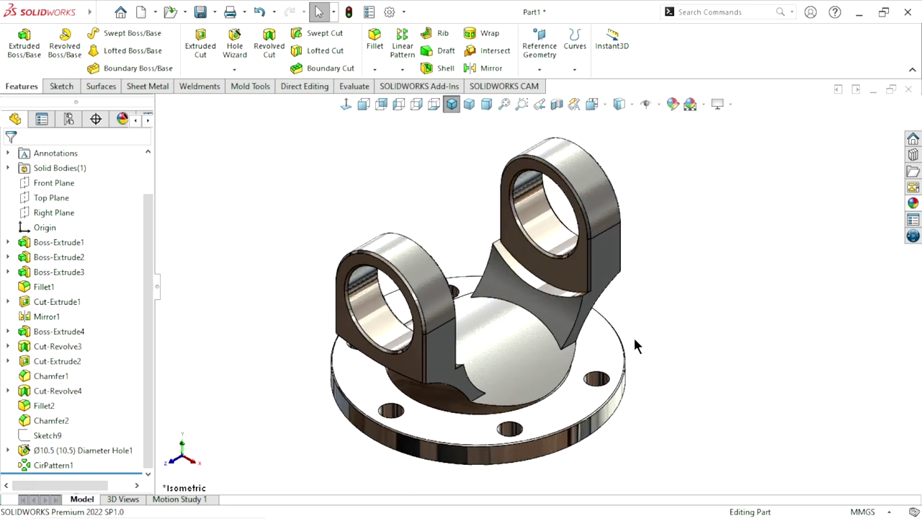
mouse_move(520, 333)
middle_mouse_down()
mouse_move(538, 277)
mouse_move(504, 324)
middle_mouse_up()
scroll(538, 278, "up", 3)
scroll(538, 278, "down", 2)
scroll(505, 324, "up", 2)
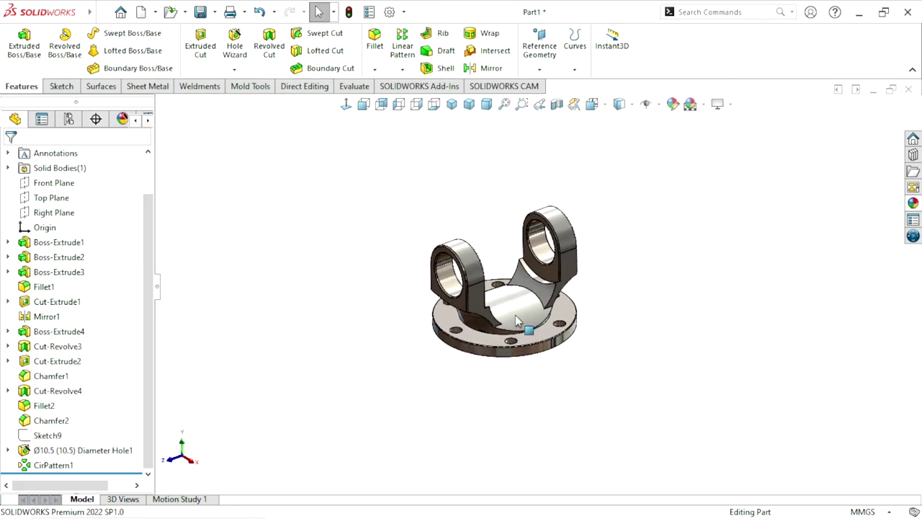
scroll(531, 299, "down", 2)
scroll(514, 291, "up", 1)
scroll(507, 290, "down", 1)
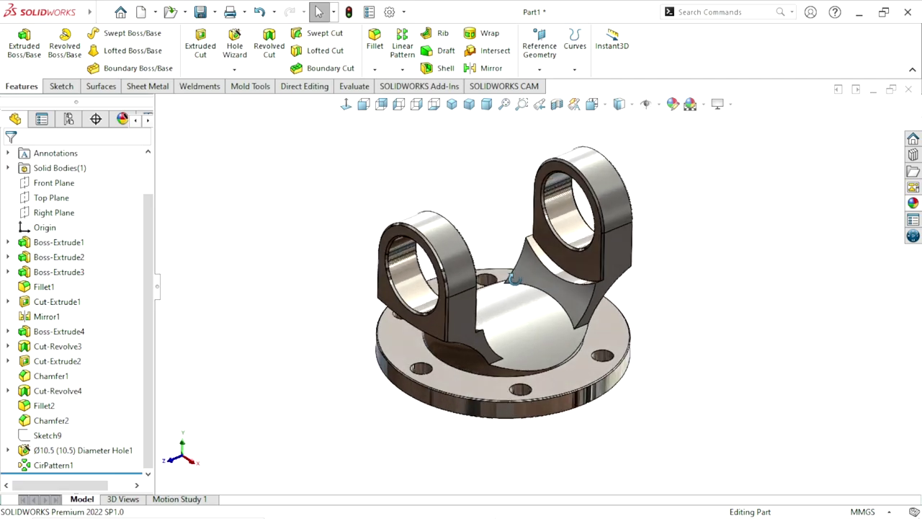
scroll(515, 310, "up", 3)
scroll(516, 310, "down", 1)
scroll(530, 302, "down", 2)
scroll(530, 301, "down", 2)
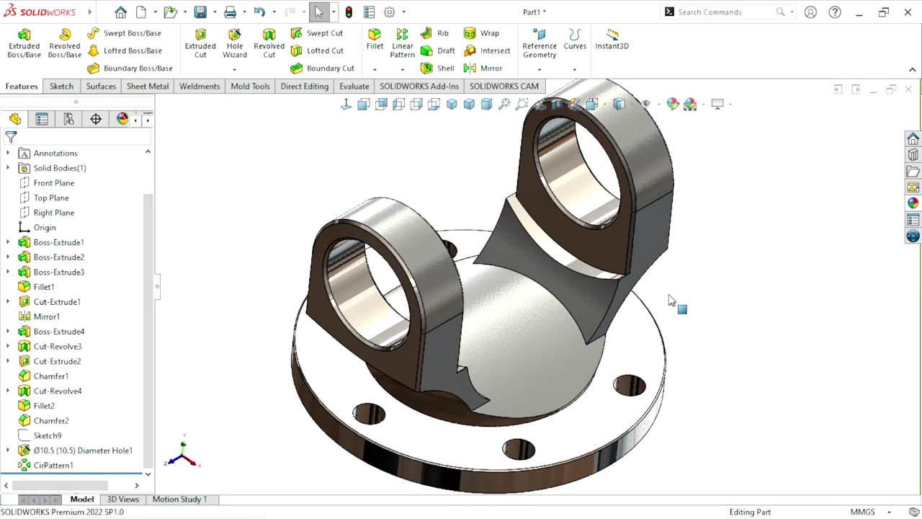
mouse_move(530, 301)
middle_mouse_down()
mouse_move(531, 223)
mouse_move(562, 338)
middle_mouse_up()
scroll(576, 241, "down", 2)
scroll(562, 338, "up", 3)
scroll(560, 348, "down", 2)
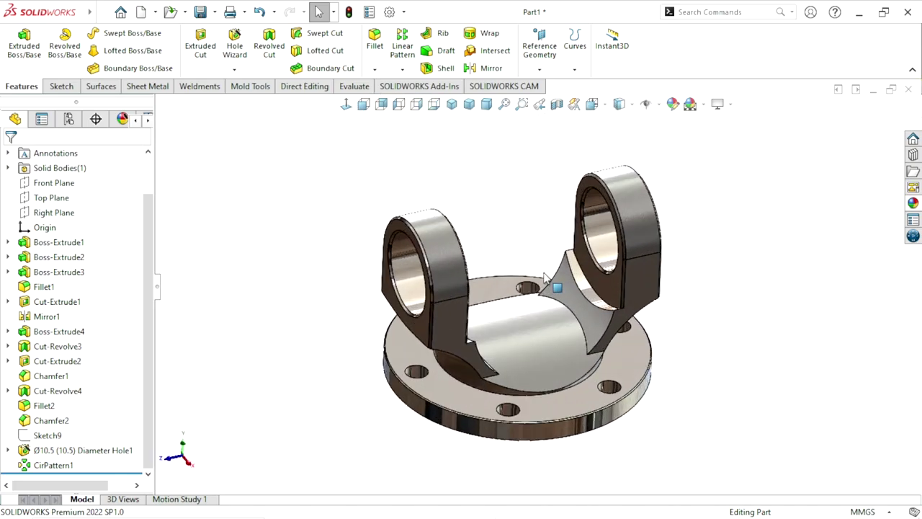
scroll(560, 347, "down", 2)
scroll(560, 347, "up", 1)
scroll(560, 347, "up", 2)
scroll(553, 288, "down", 2)
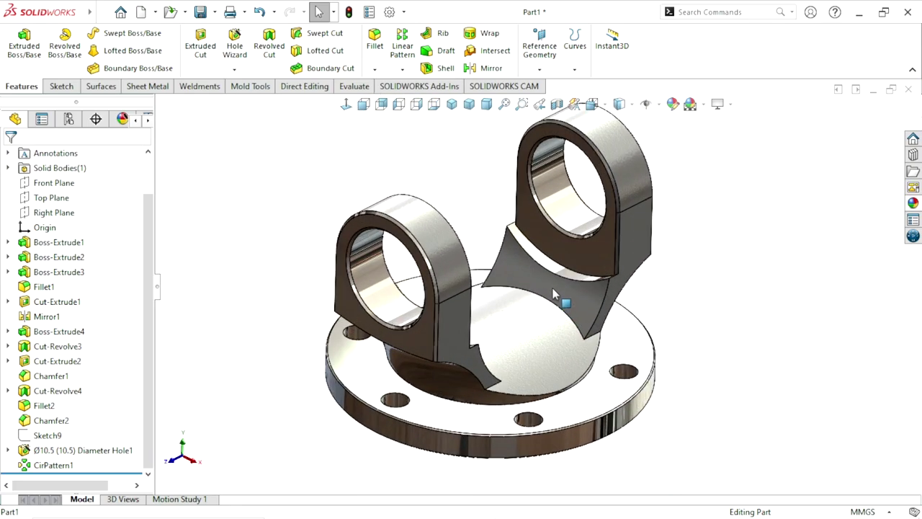
scroll(553, 289, "down", 1)
scroll(553, 288, "up", 3)
scroll(569, 310, "down", 2)
scroll(580, 302, "down", 1)
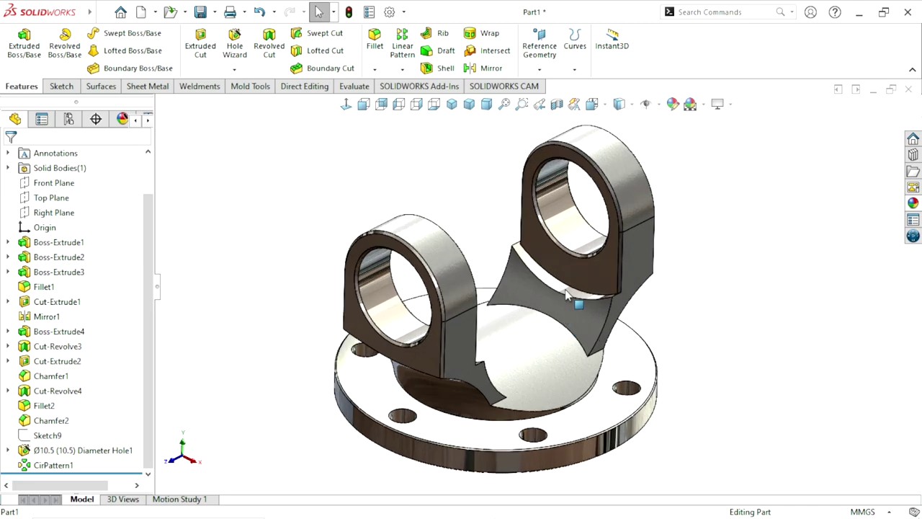
scroll(589, 301, "up", 1)
scroll(569, 296, "down", 2)
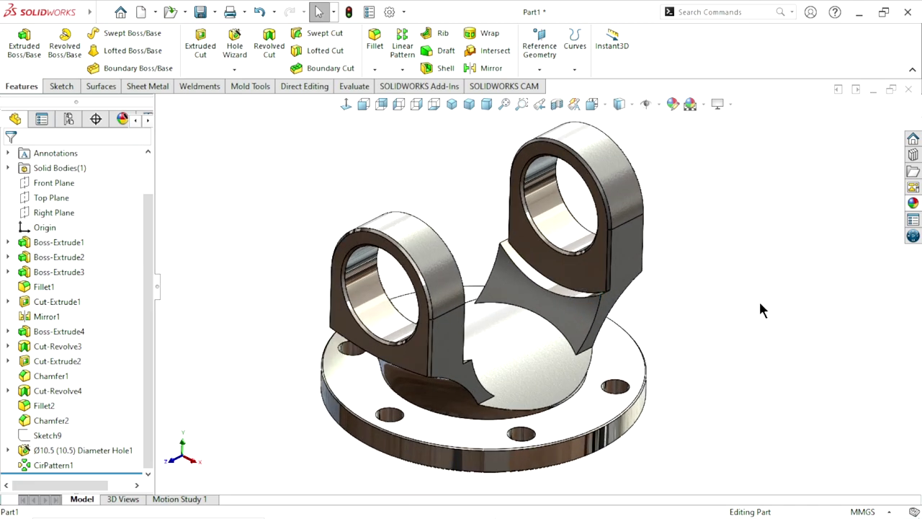